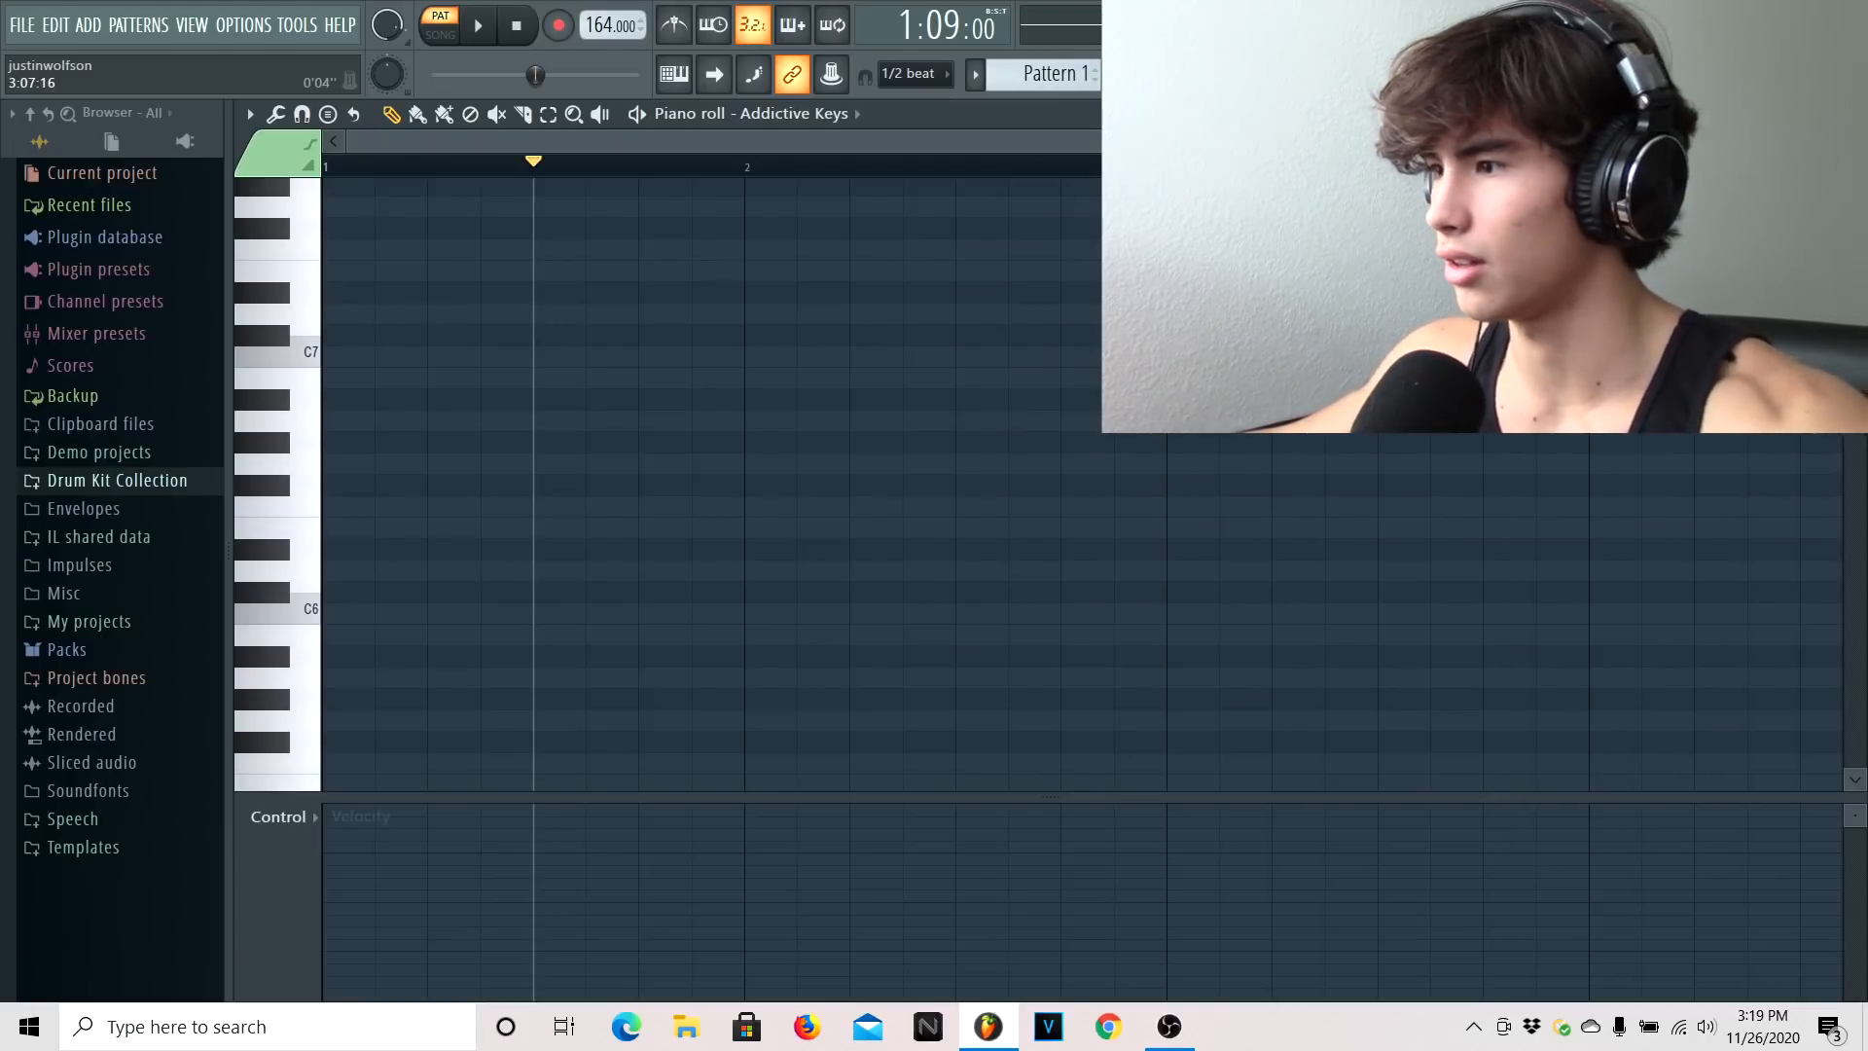
# Move the C6 note to the start of bar 2, add an F#5 note at bar 3, and play the pattern
pyautogui.scroll(-1, 1547, 200)
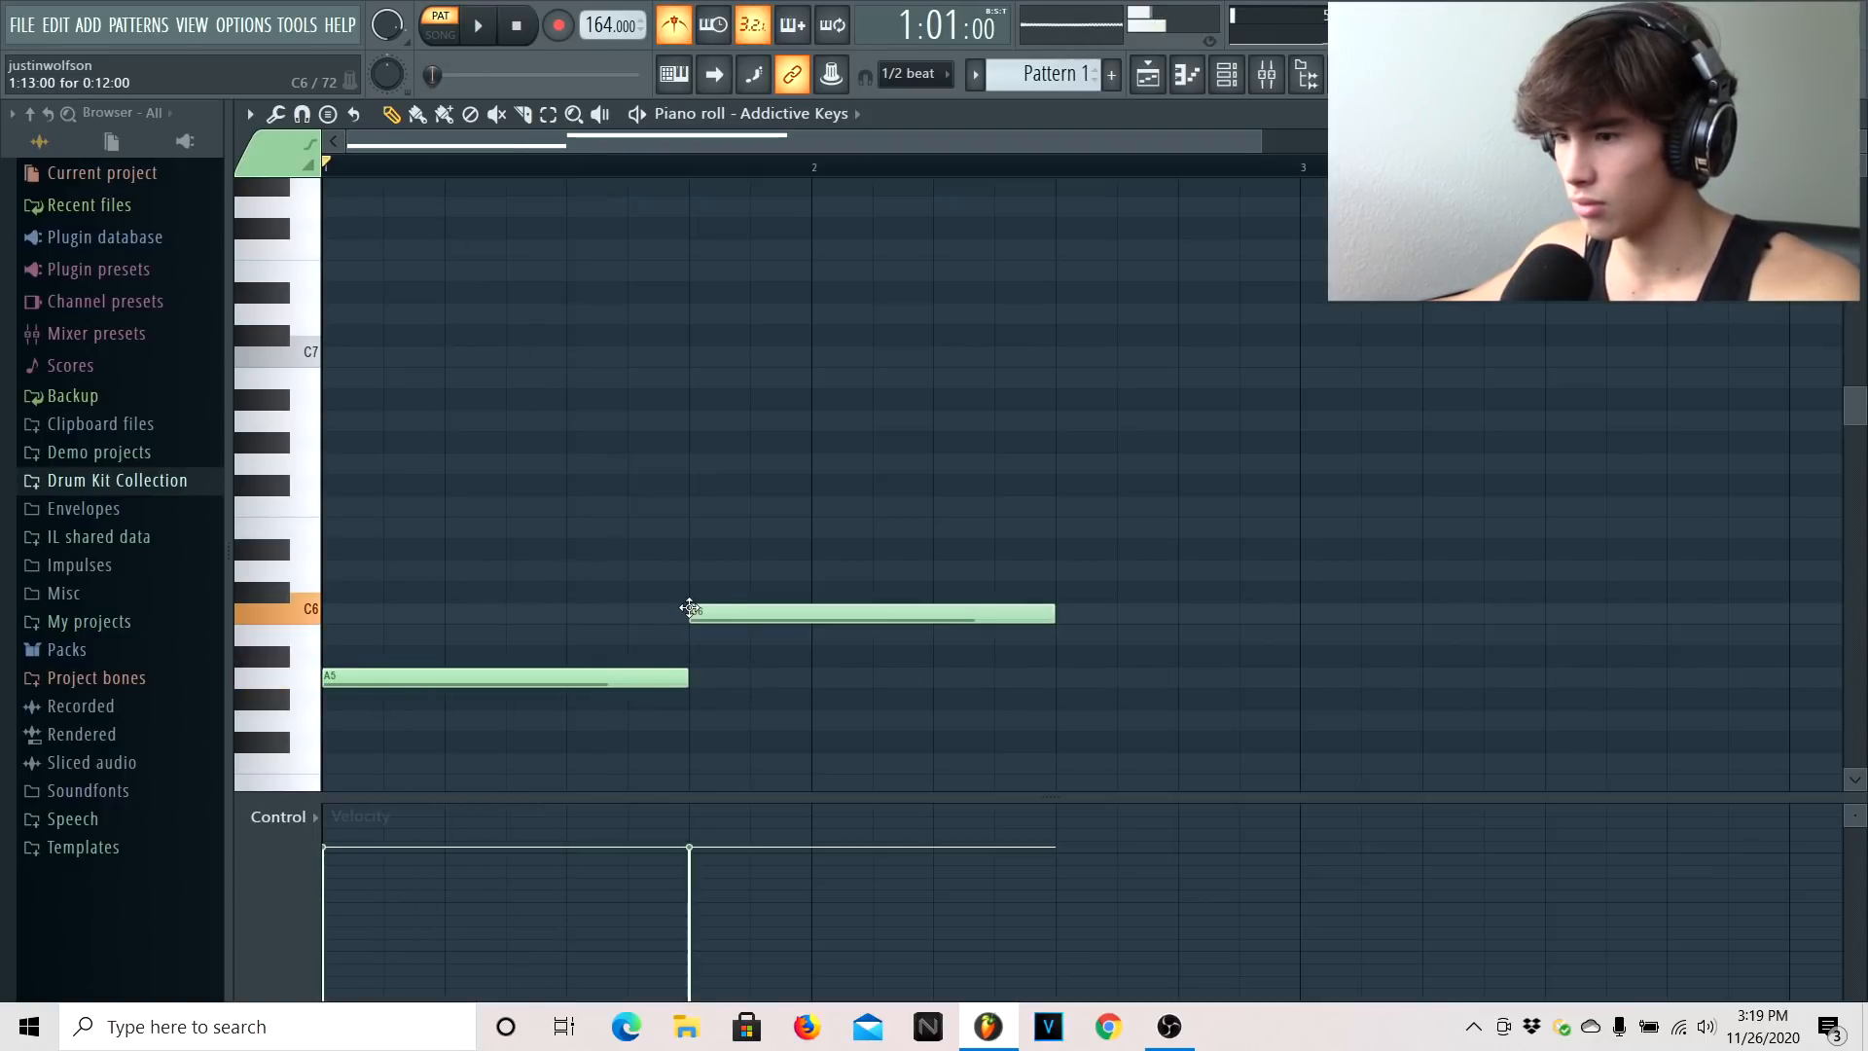
pyautogui.press('space')
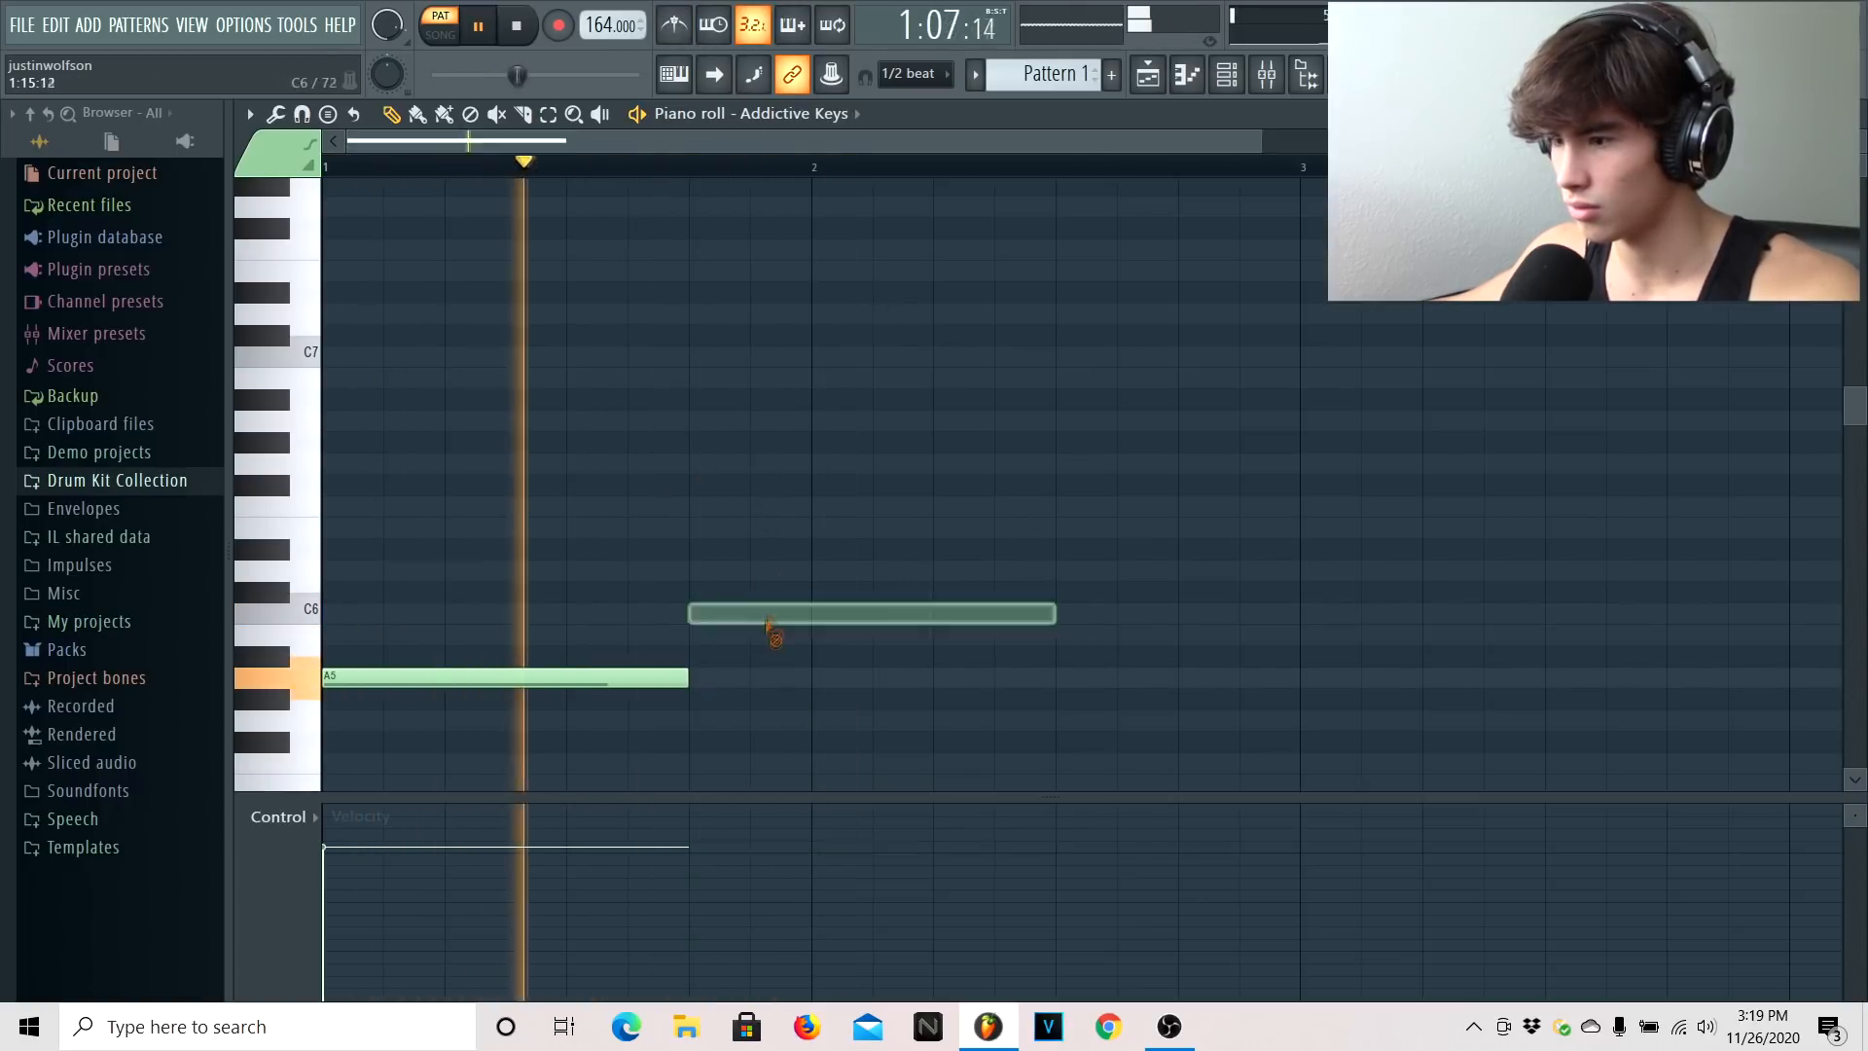
pyautogui.moveTo(772, 622); pyautogui.dragTo(821, 616)
pyautogui.click(1305, 741)
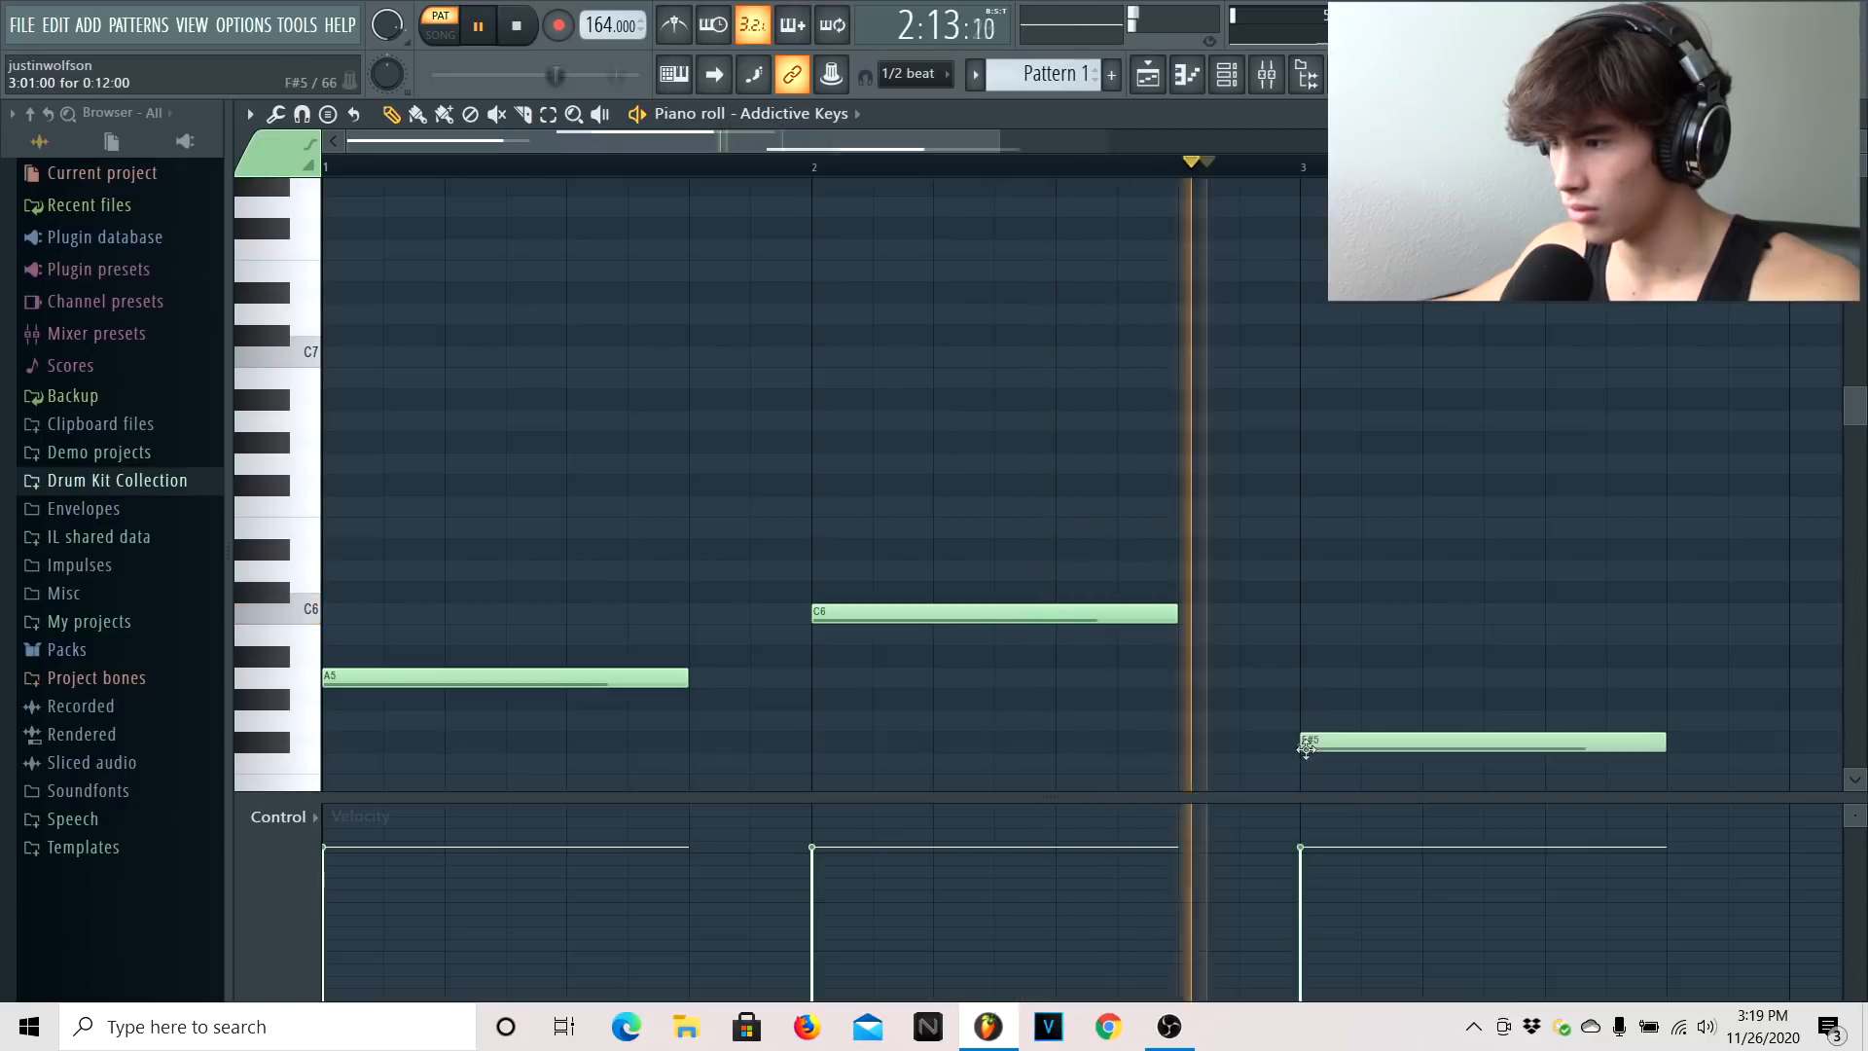
pyautogui.press('space')
# Turn off the metronome and lengthen the E5 note that follows the C6
pyautogui.scroll(-3, 1348, 587)
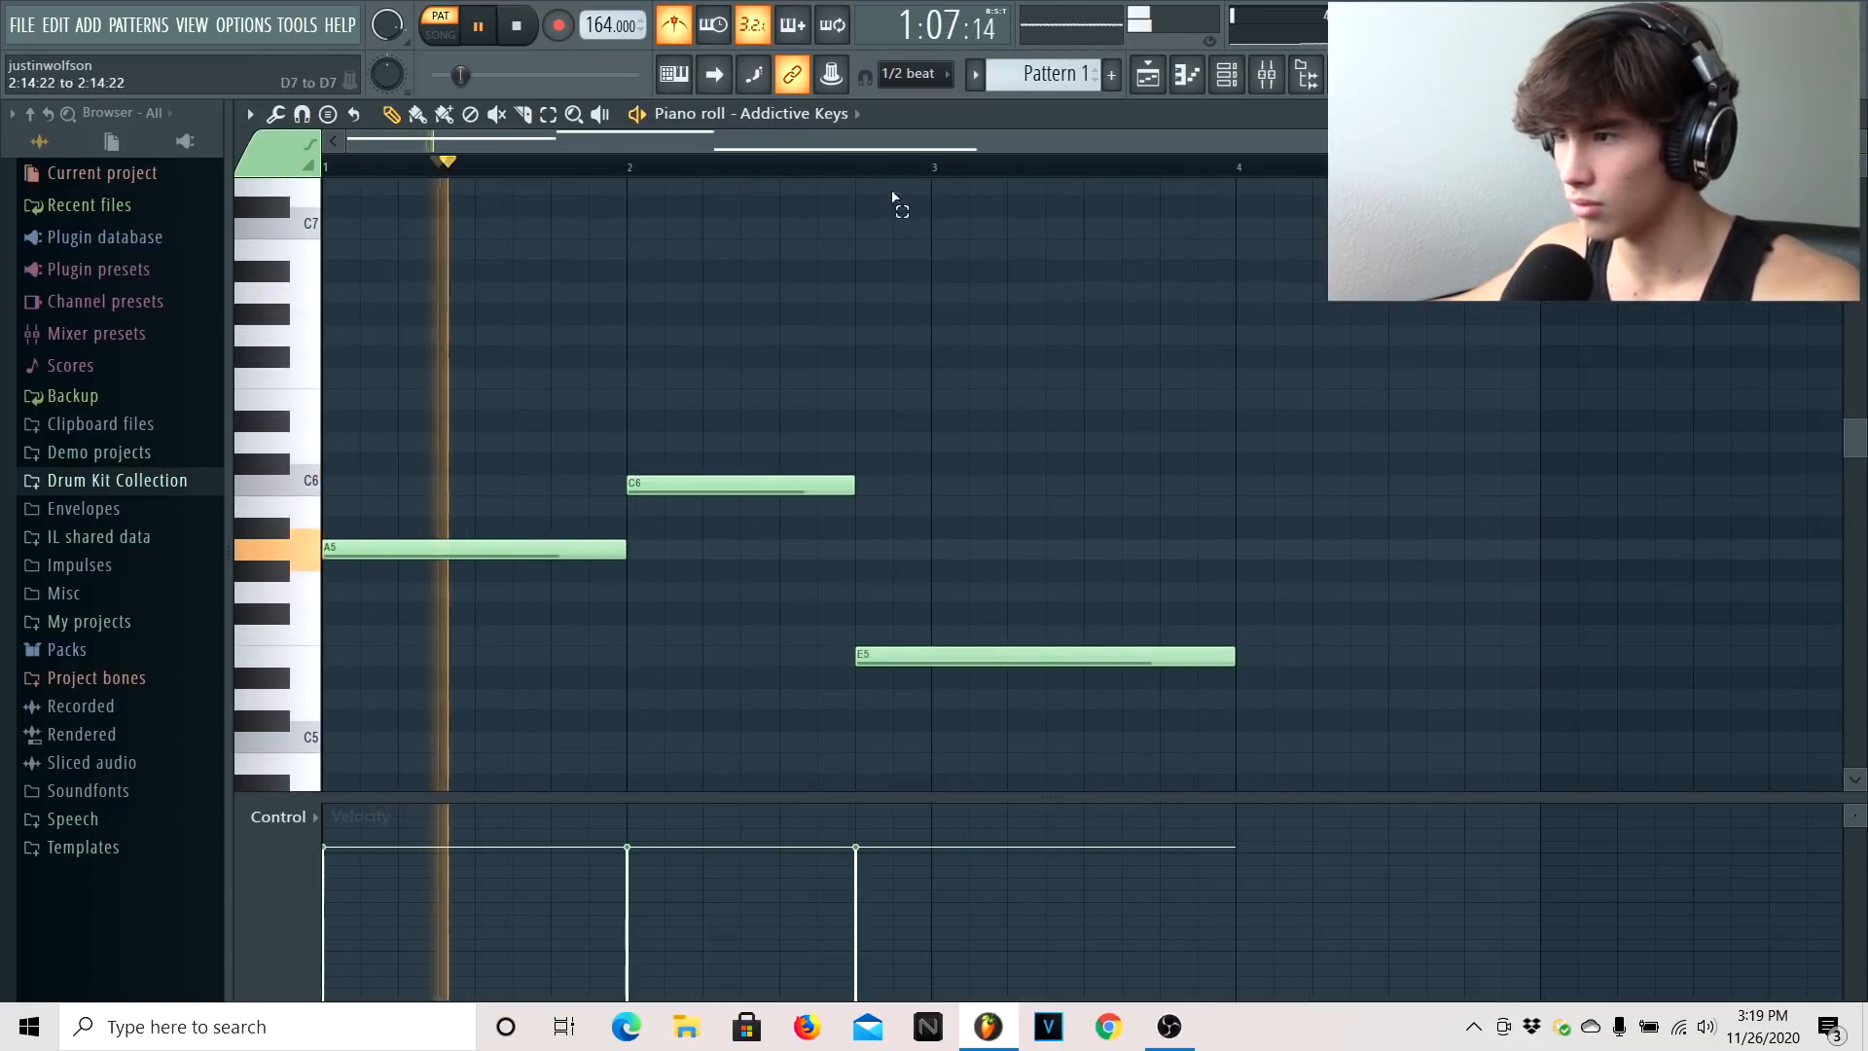
pyautogui.click(686, 39)
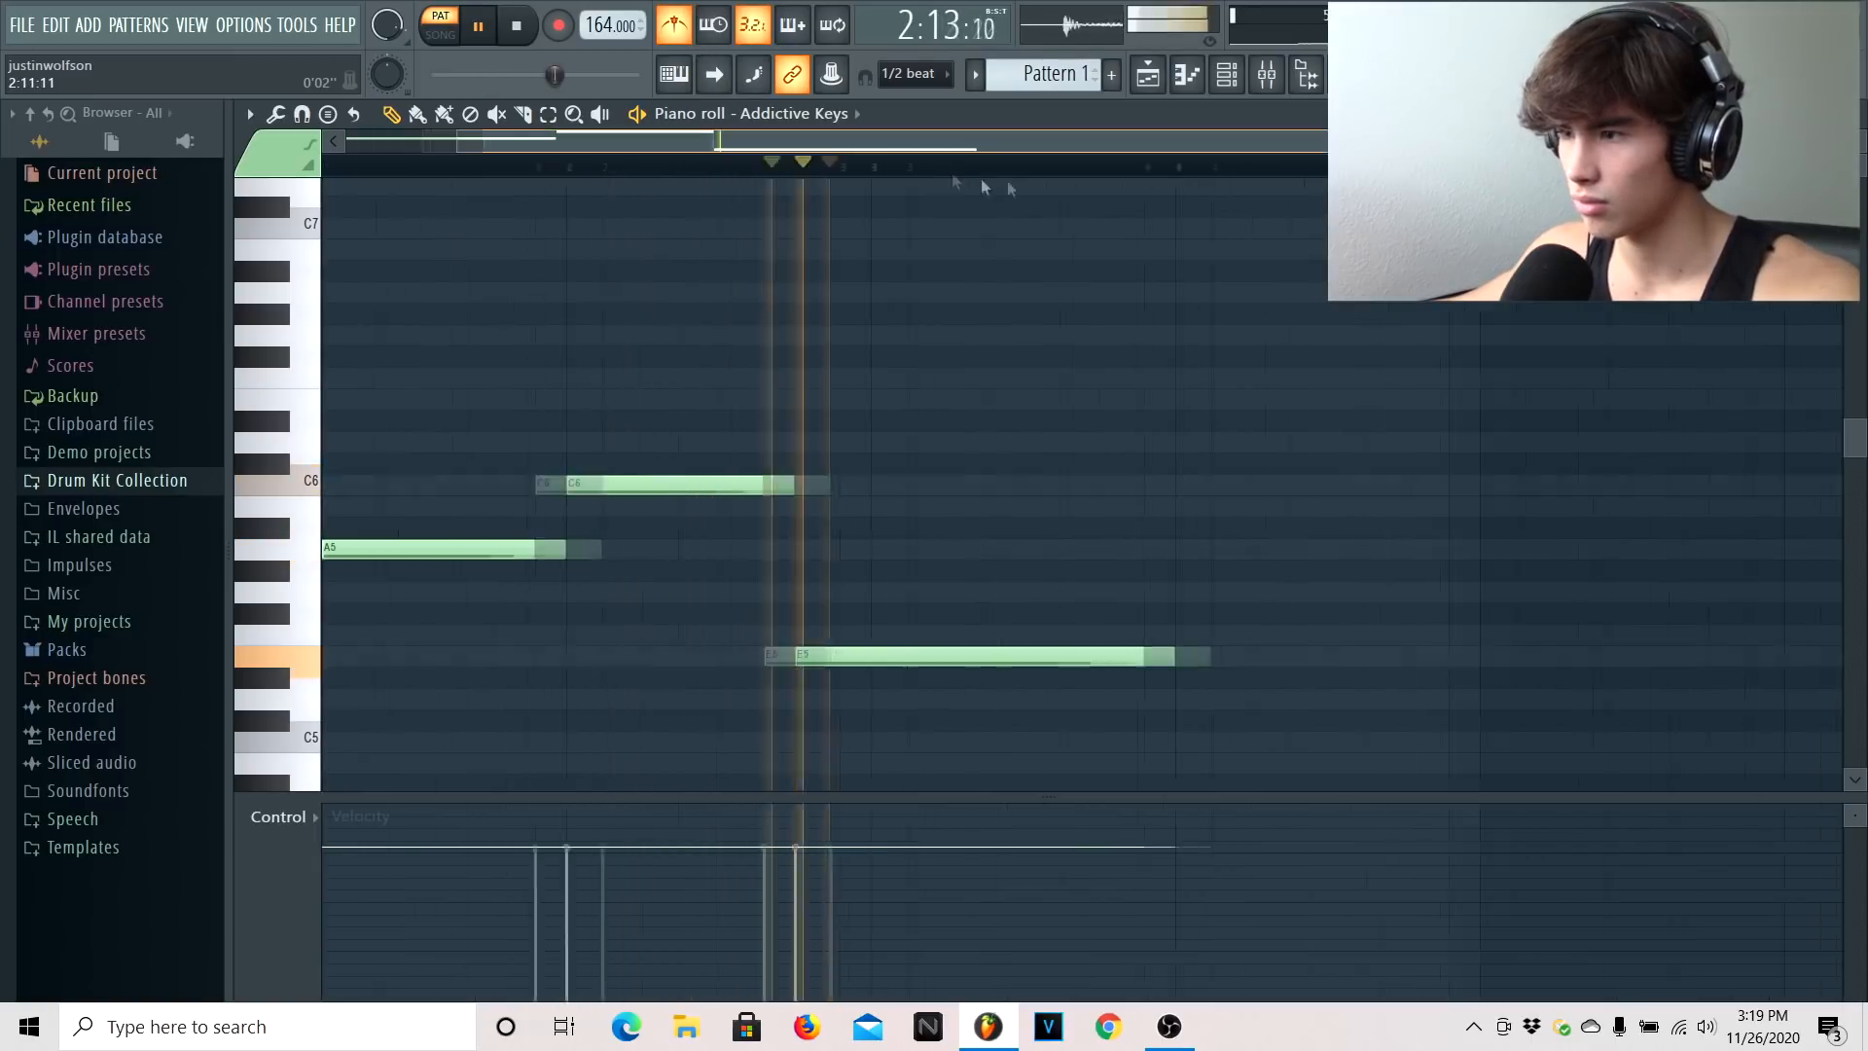
pyautogui.moveTo(960, 661); pyautogui.dragTo(1039, 652)
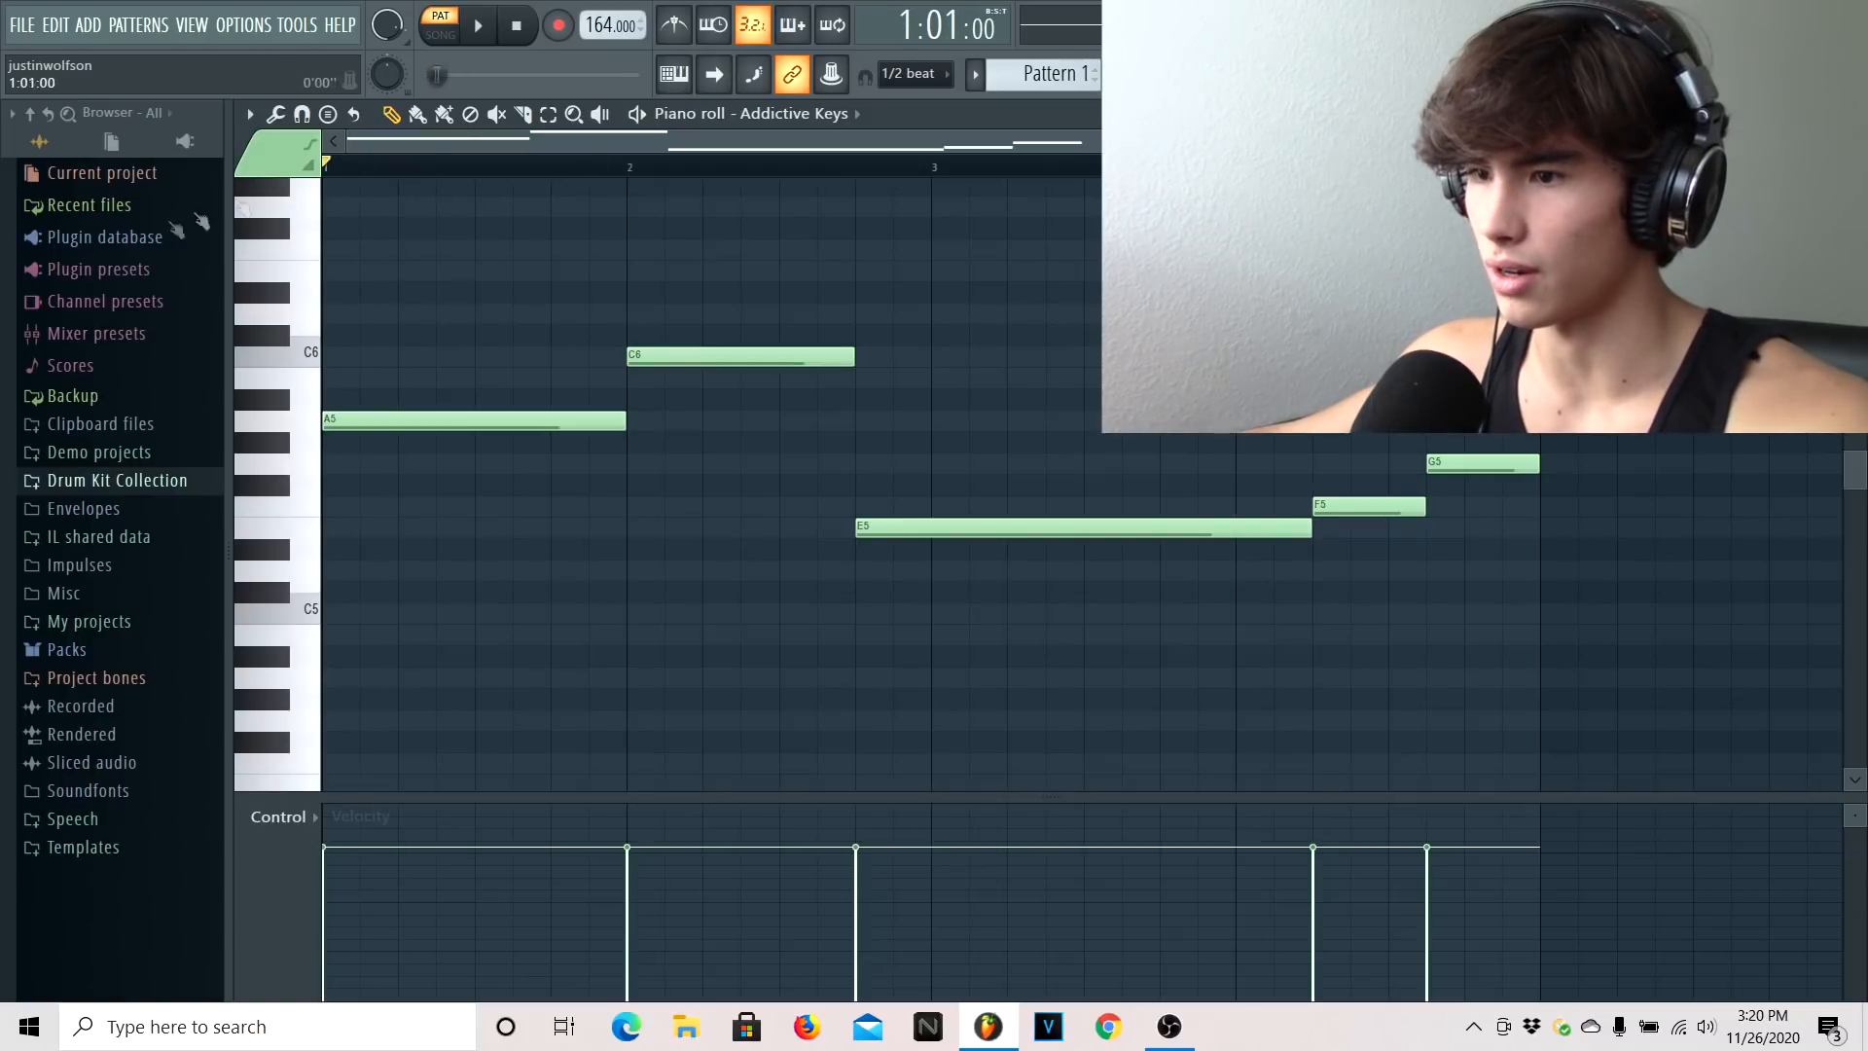
# Transpose all notes of the pattern down one octave
pyautogui.scroll(2, 457, 522)
pyautogui.hotkey('ctrl', 'Down')
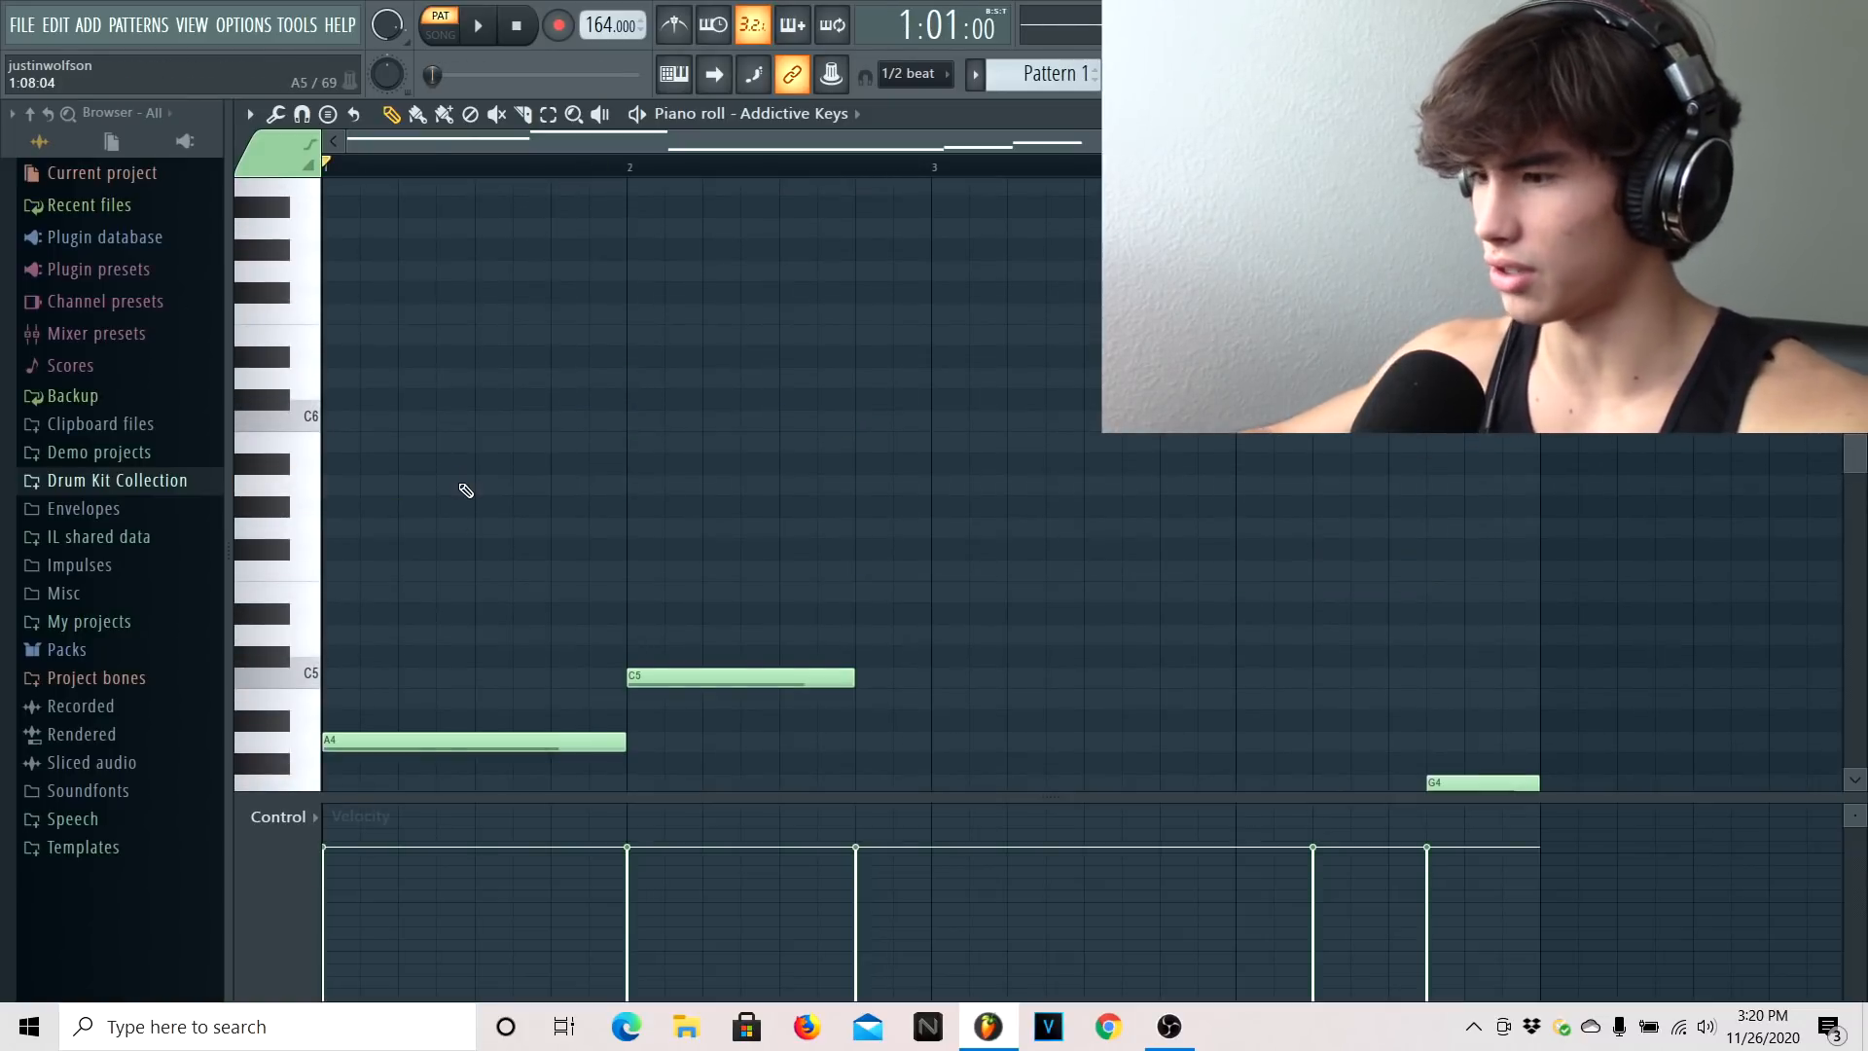
pyautogui.scroll(-6, 771, 321)
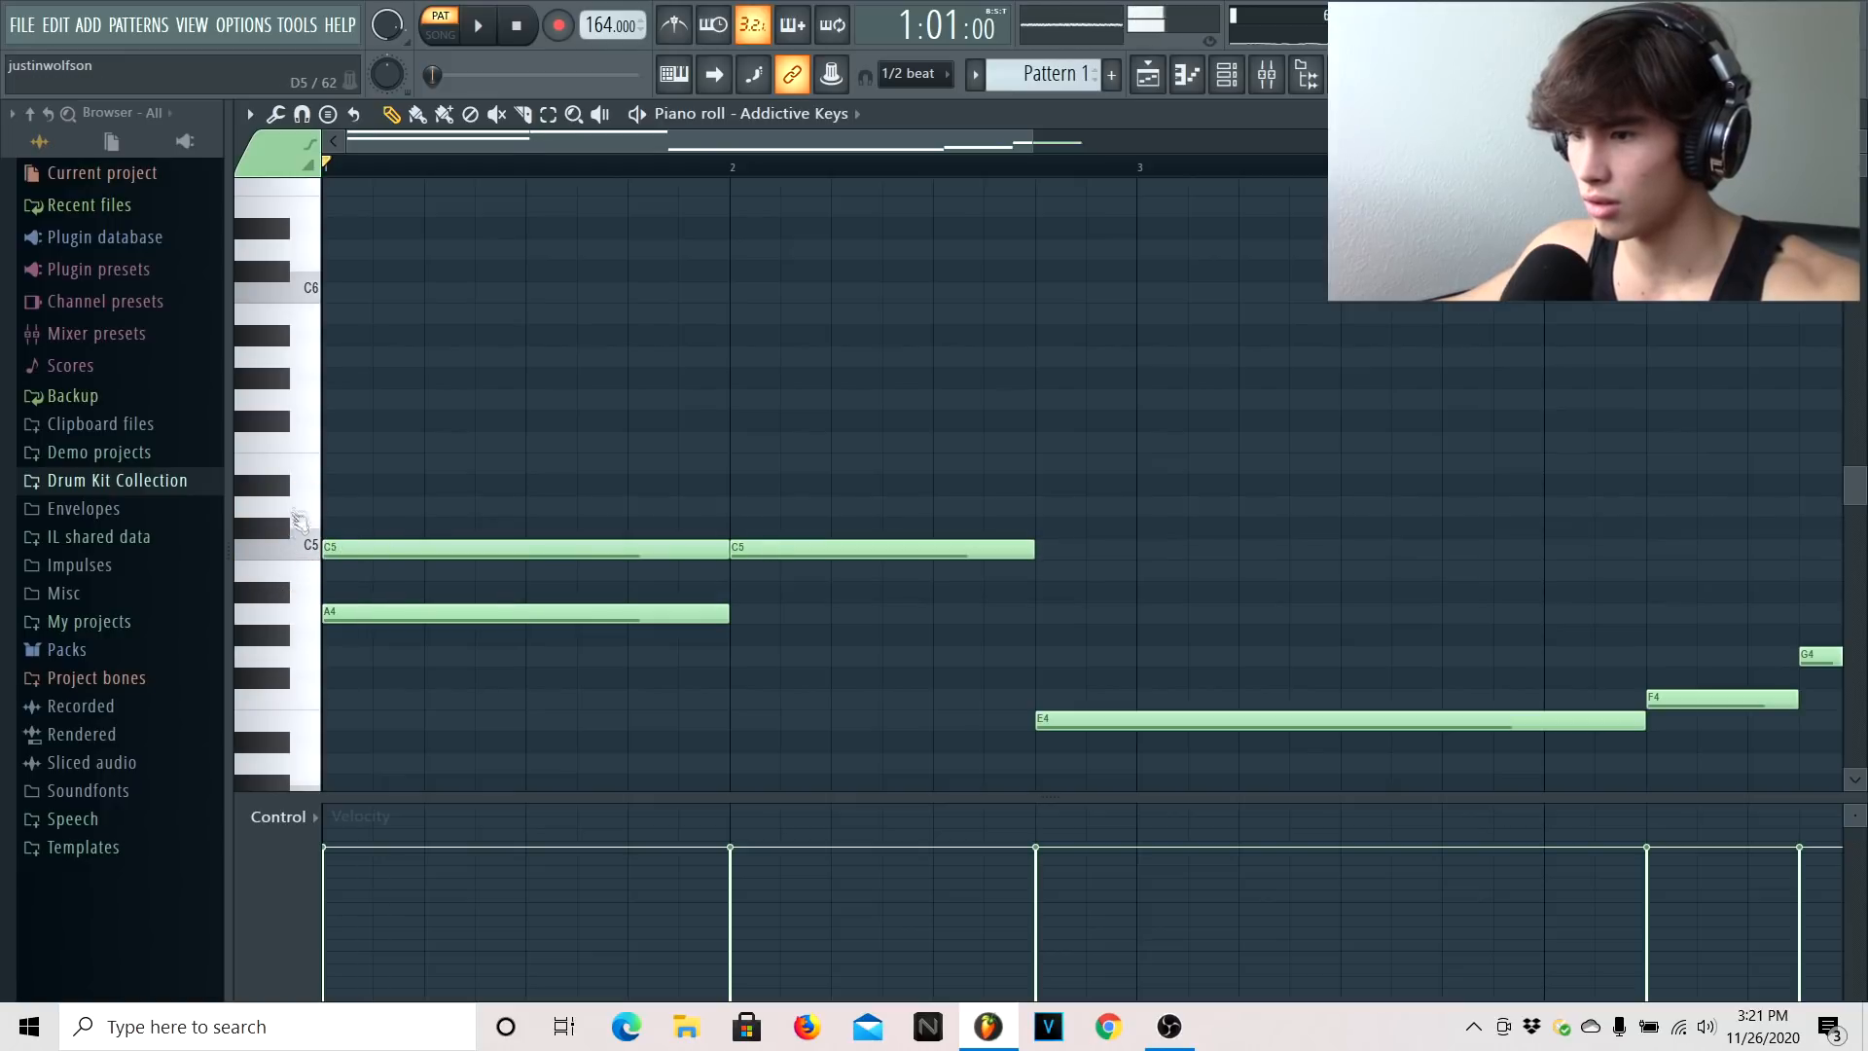
# Play back the stacked opening chord and lower the second chord's top note to B5
pyautogui.scroll(1, 329, 521)
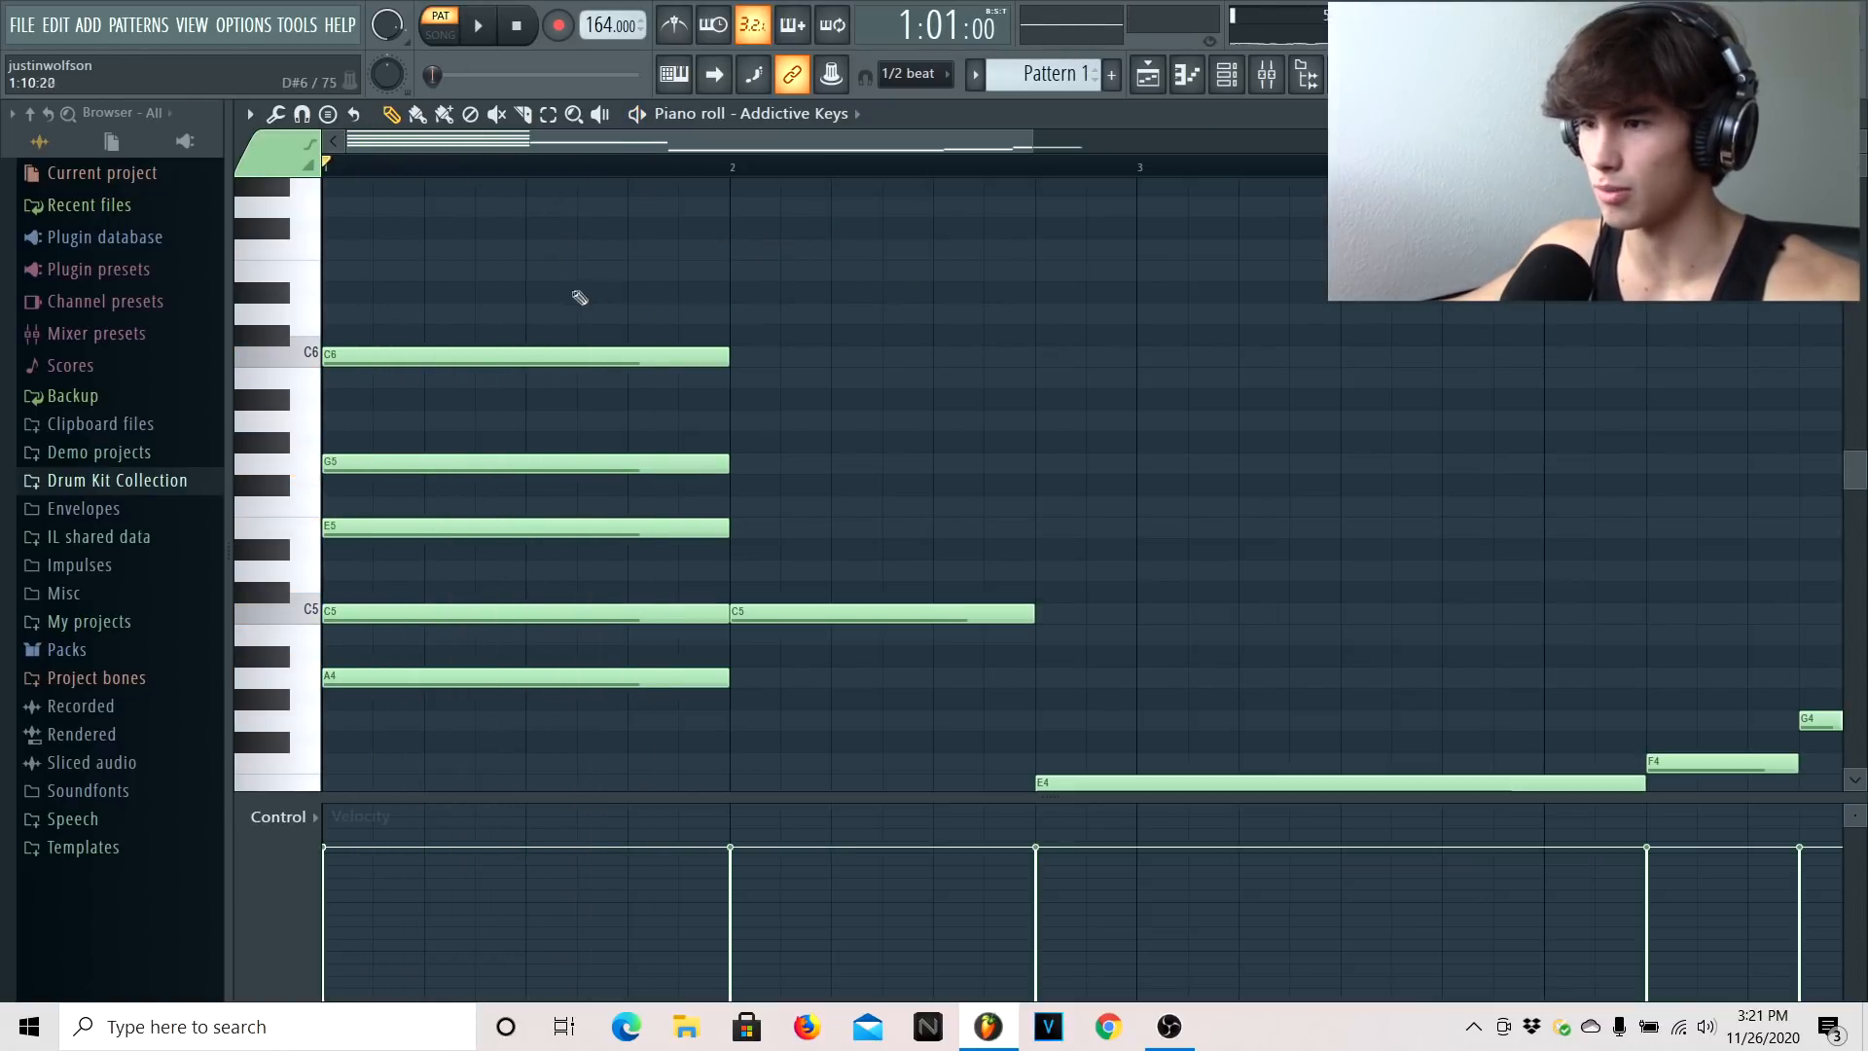
pyautogui.press('space')
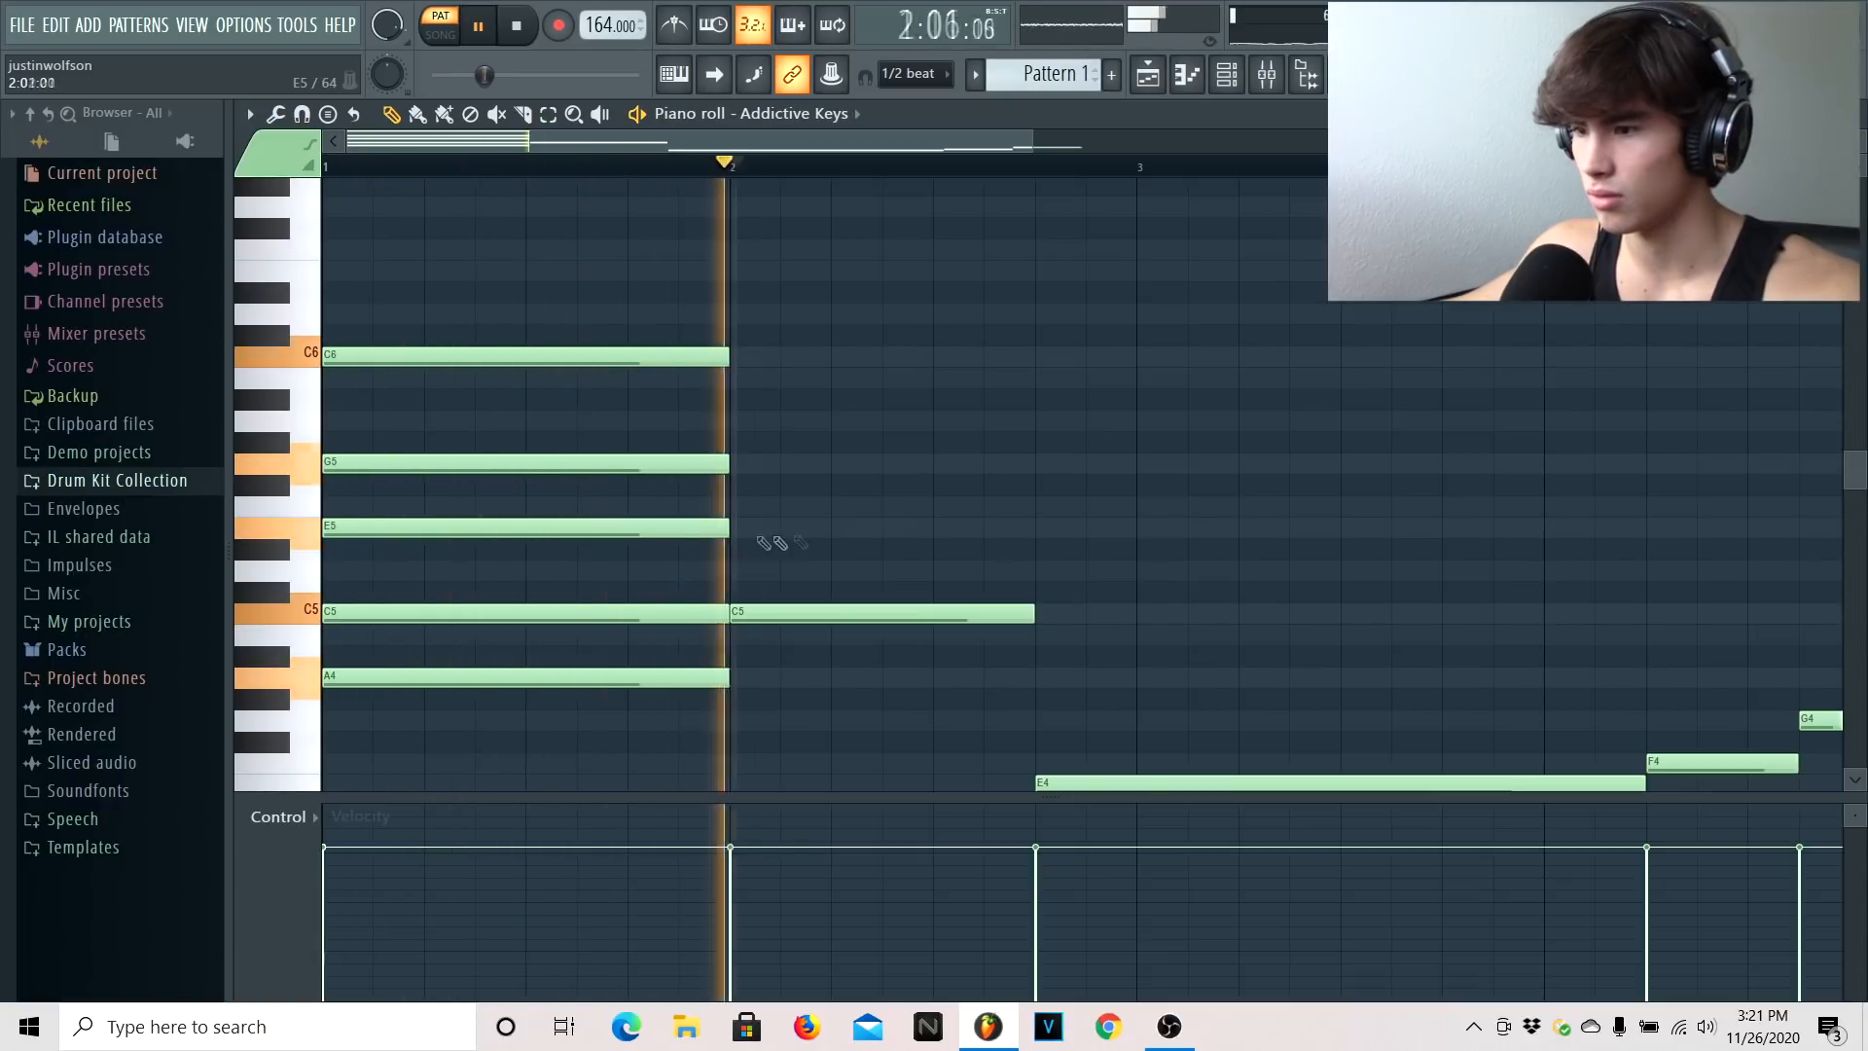
pyautogui.scroll(-2, 1067, 413)
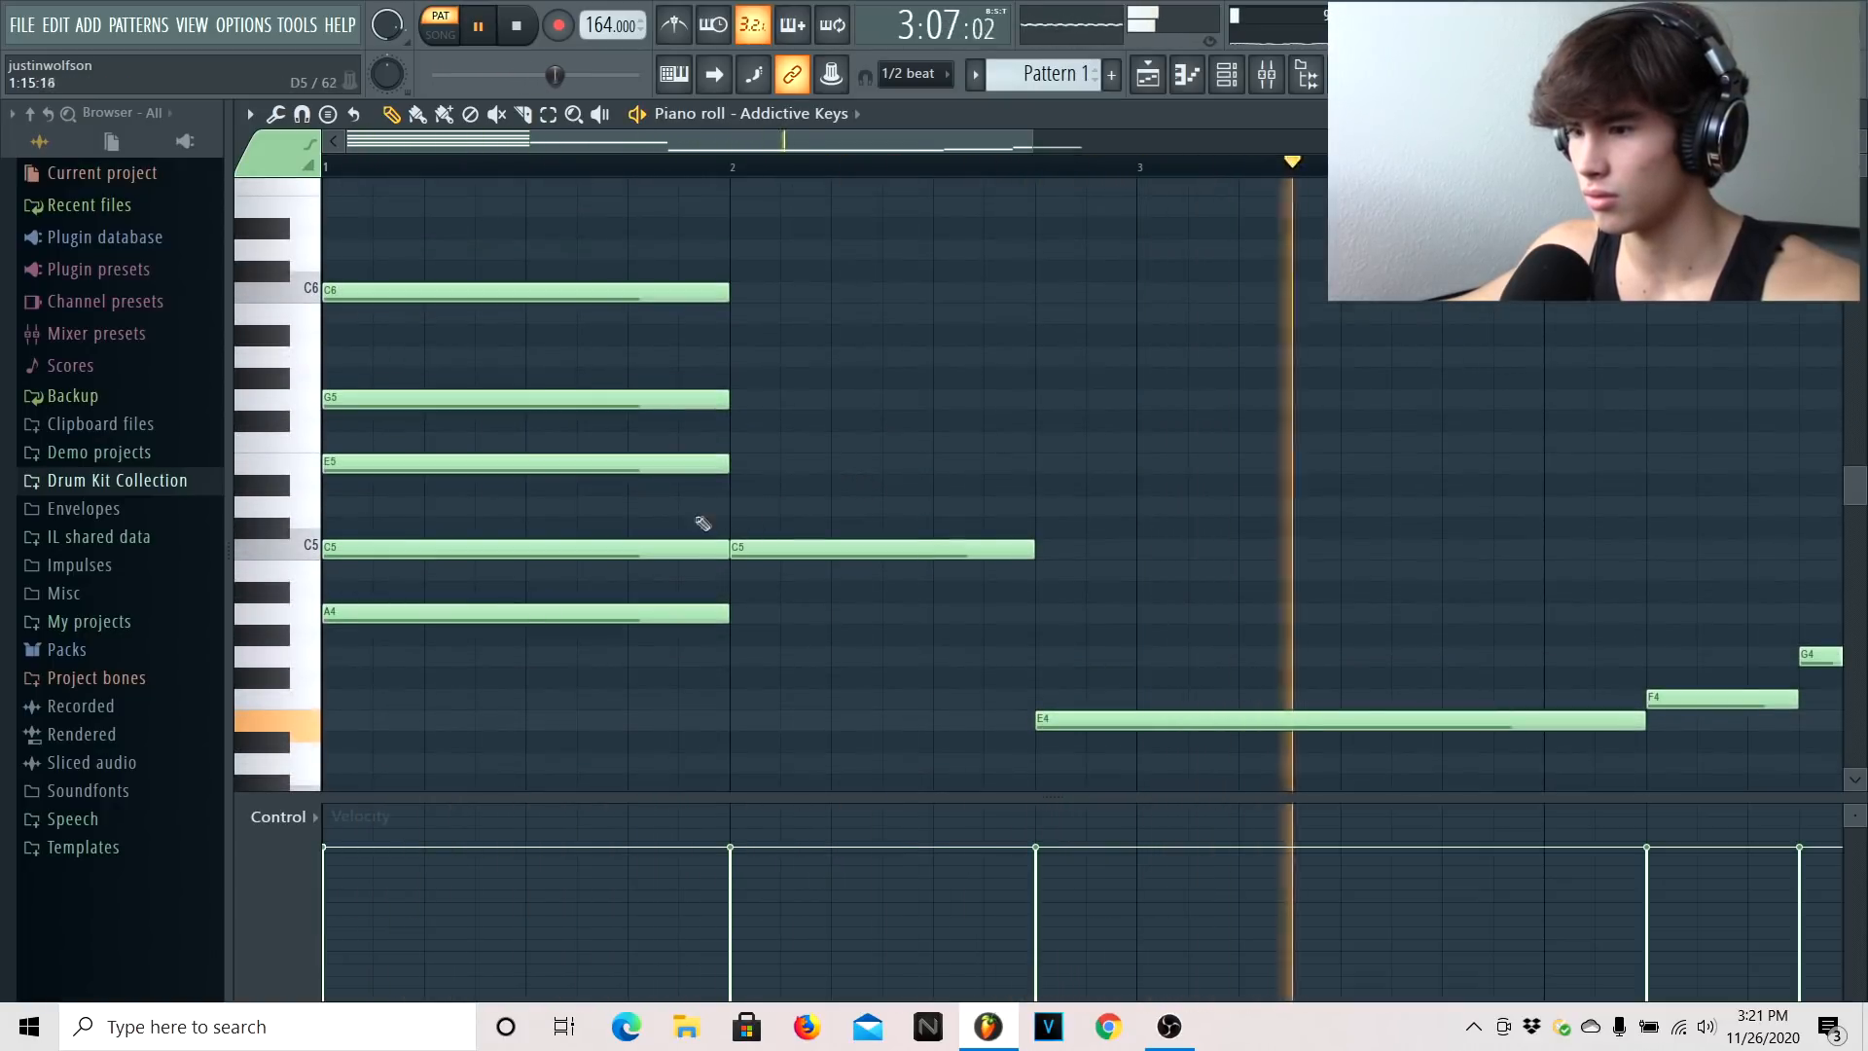
pyautogui.scroll(2, 654, 504)
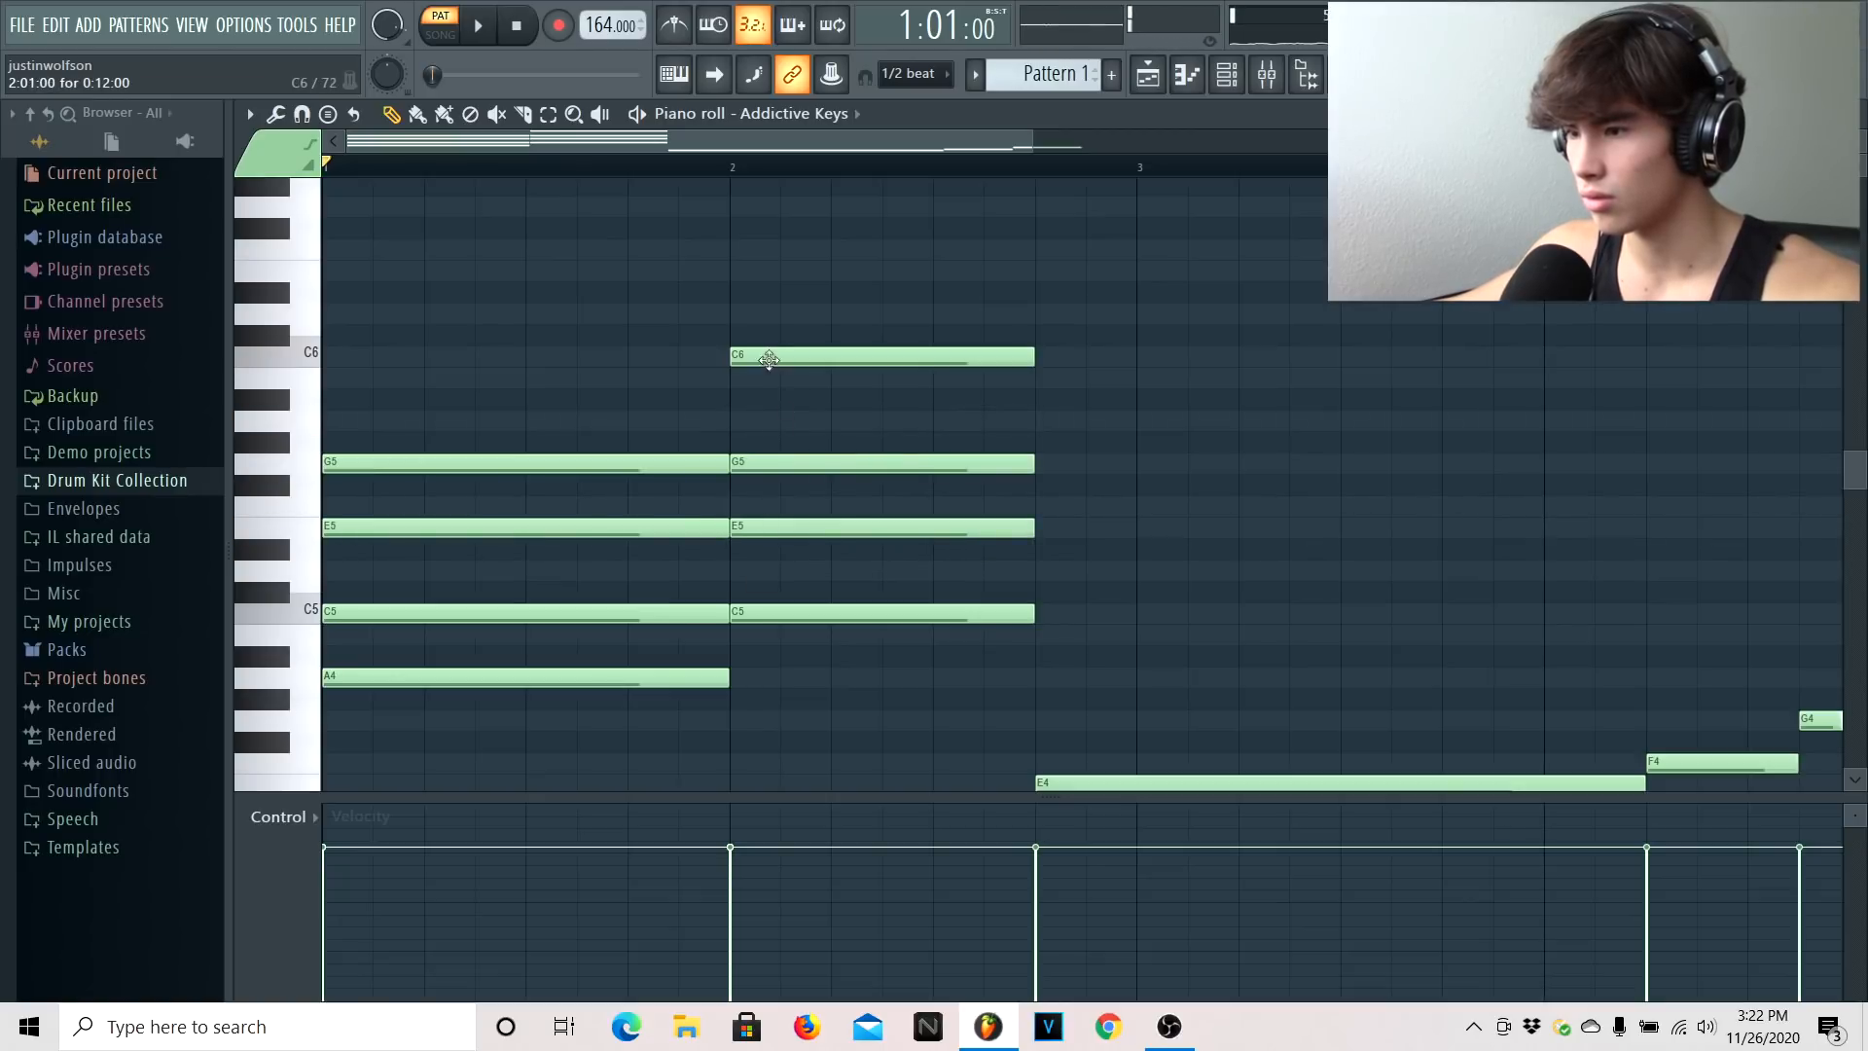
pyautogui.moveTo(788, 388); pyautogui.dragTo(787, 376)
pyautogui.press('space')
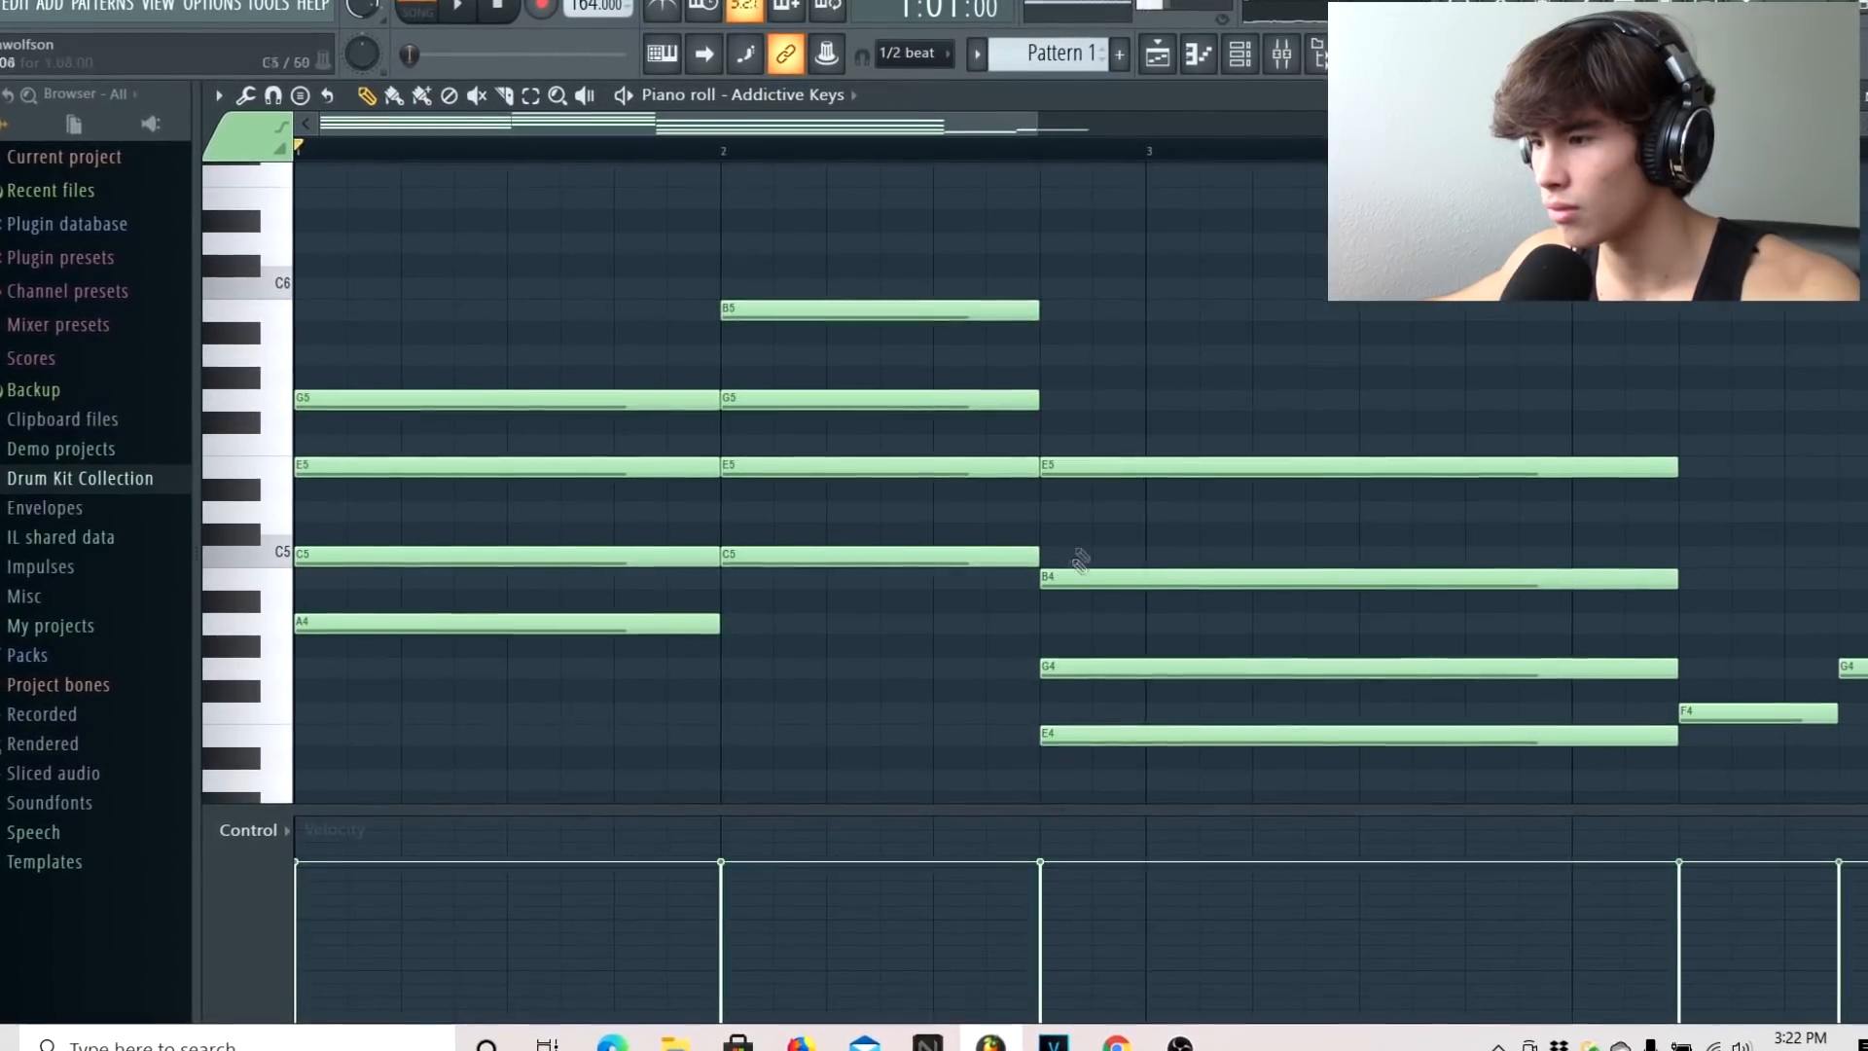
# Try D5 and F5 as the third chord's top note and play the progression
pyautogui.rightClick(1080, 467)
pyautogui.click(1077, 508)
pyautogui.rightClick(1088, 509)
pyautogui.click(1068, 466)
pyautogui.rightClick(1078, 466)
pyautogui.click(1076, 444)
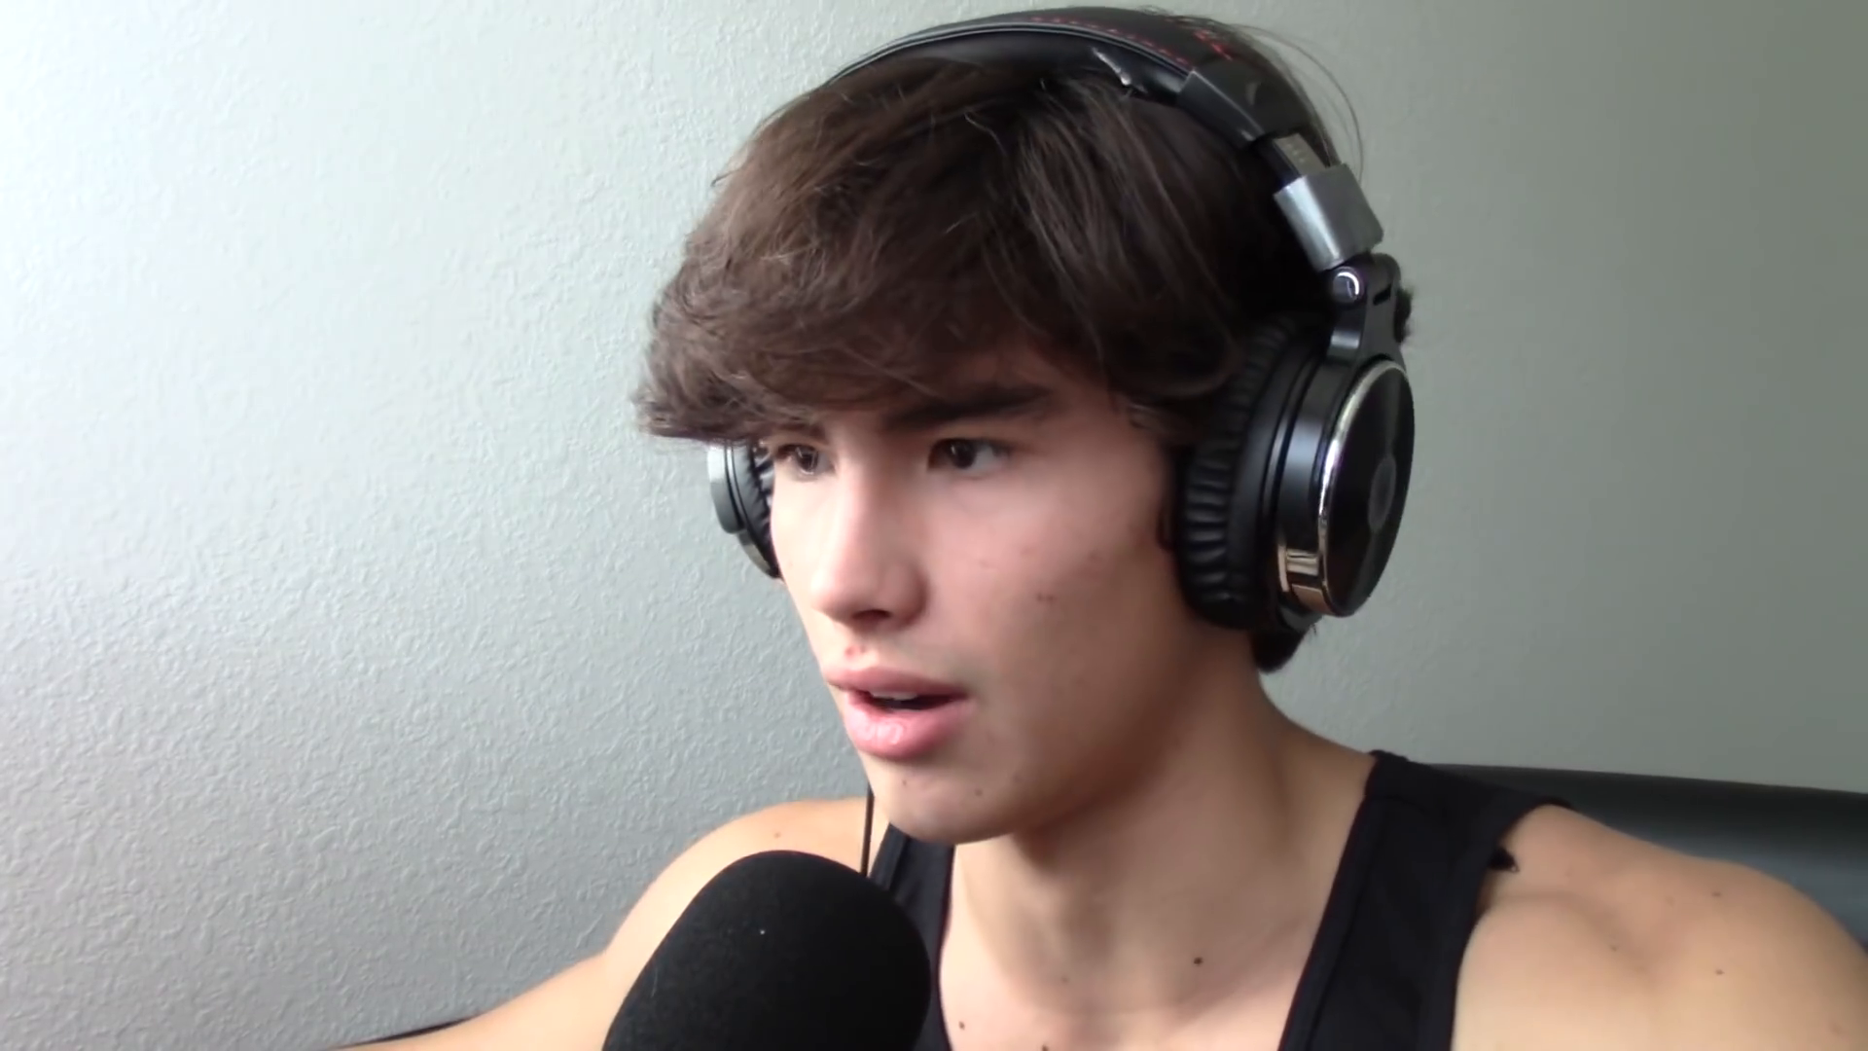
pyautogui.press('space')
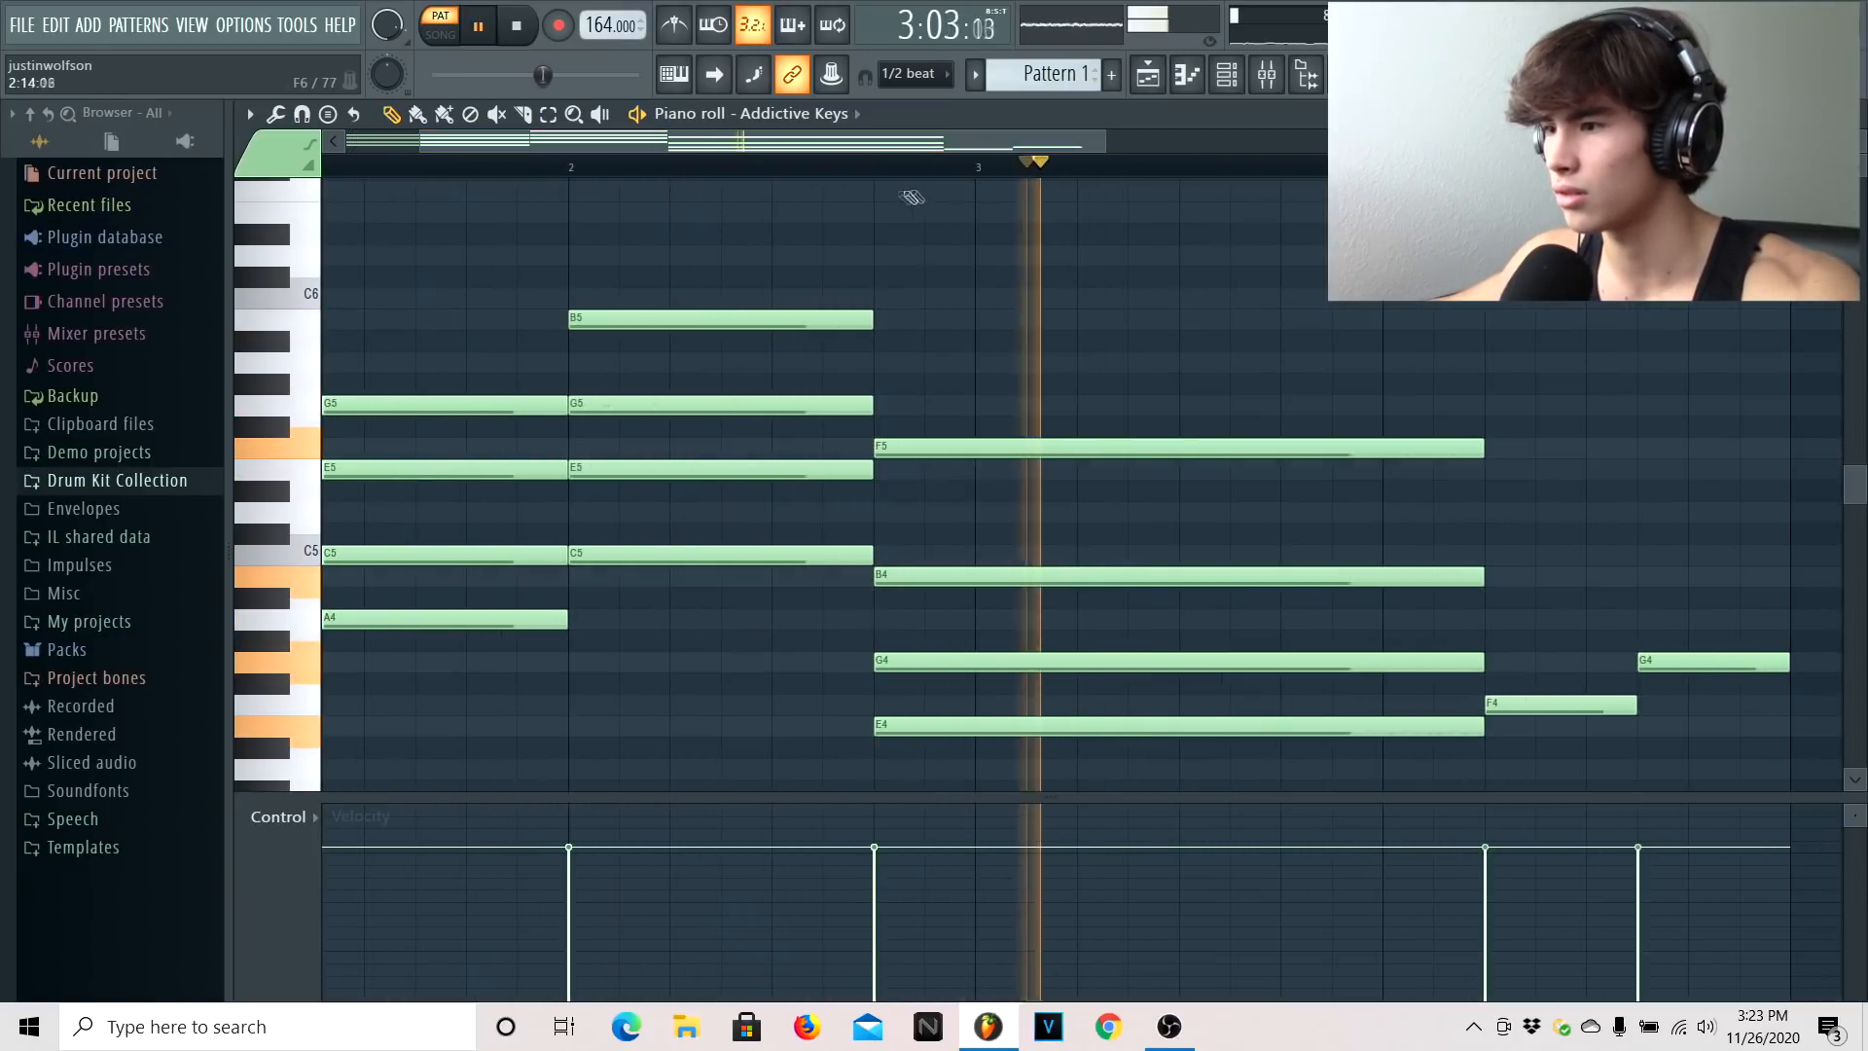
pyautogui.press('space')
# Lower the third chord's top note to E5, try C5 in place of its B4, and play the result
pyautogui.moveTo(914, 448); pyautogui.dragTo(914, 471)
pyautogui.moveTo(919, 562); pyautogui.dragTo(915, 541)
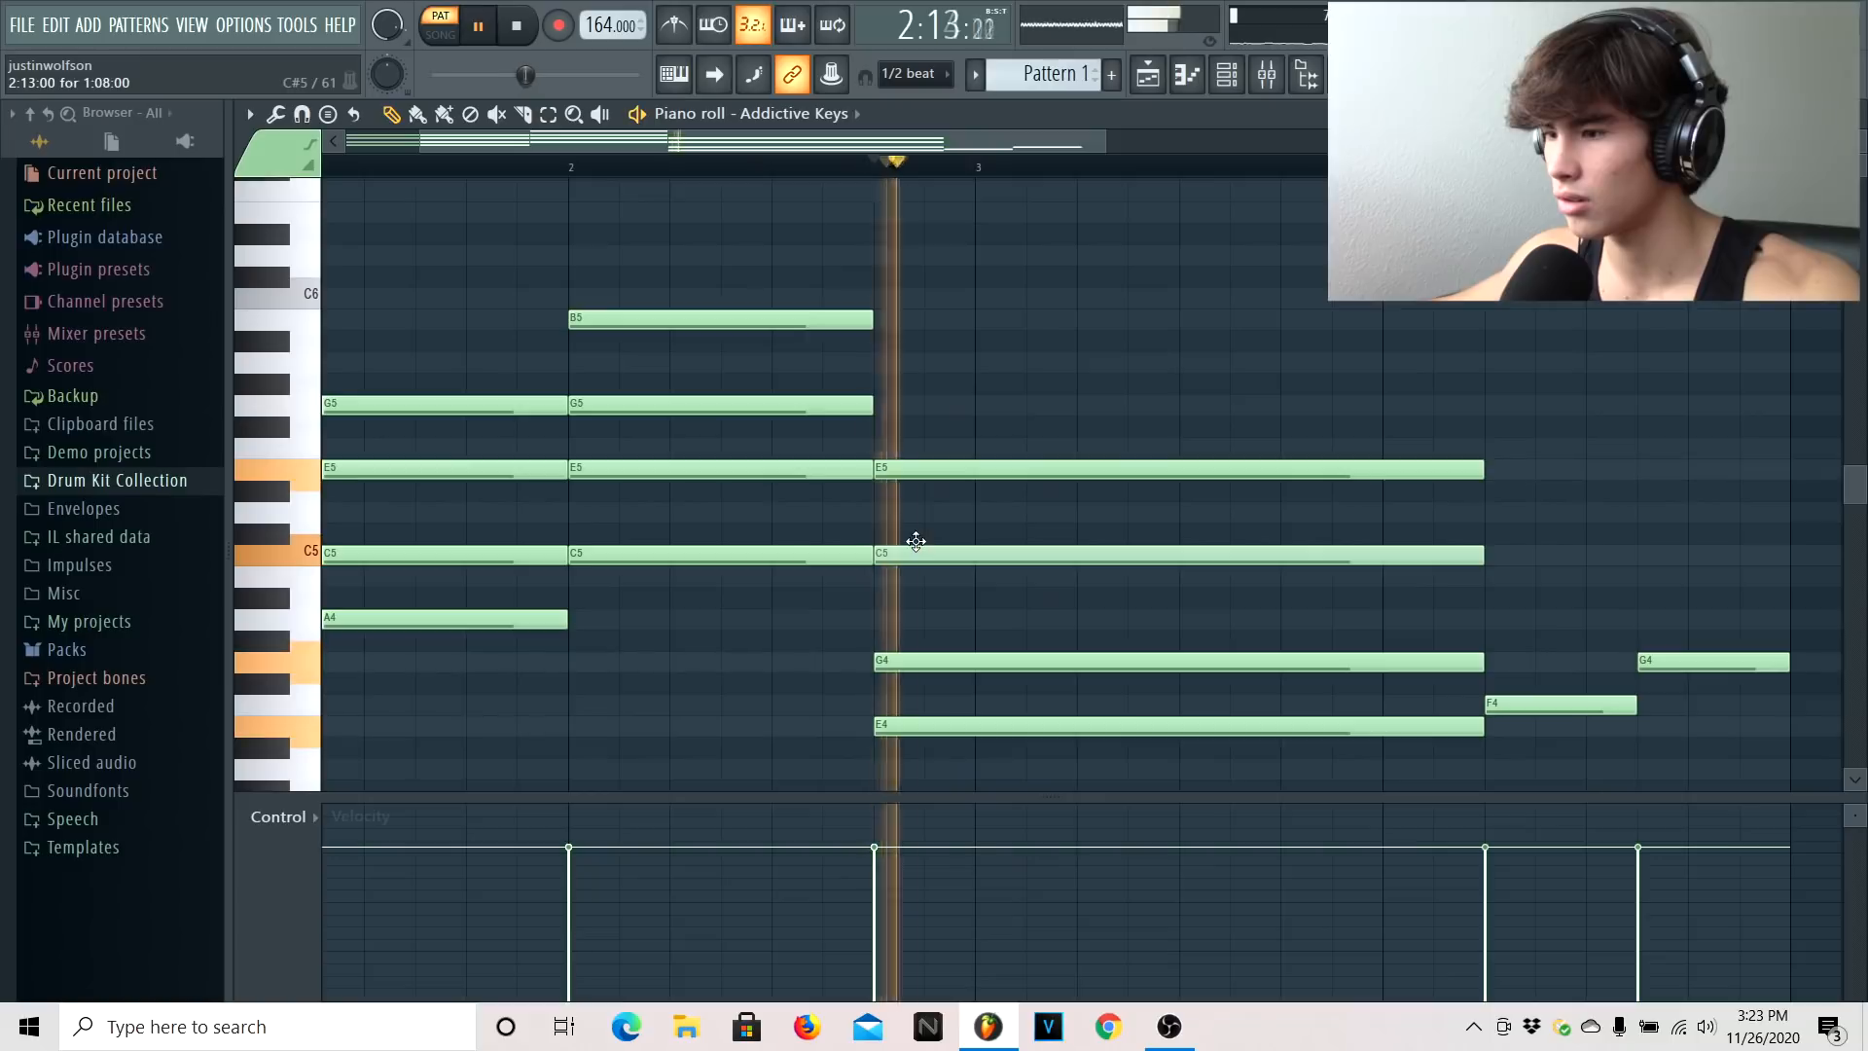
pyautogui.press('space')
pyautogui.moveTo(922, 657); pyautogui.dragTo(942, 584)
pyautogui.press('space')
pyautogui.press('space')
pyautogui.press('space')
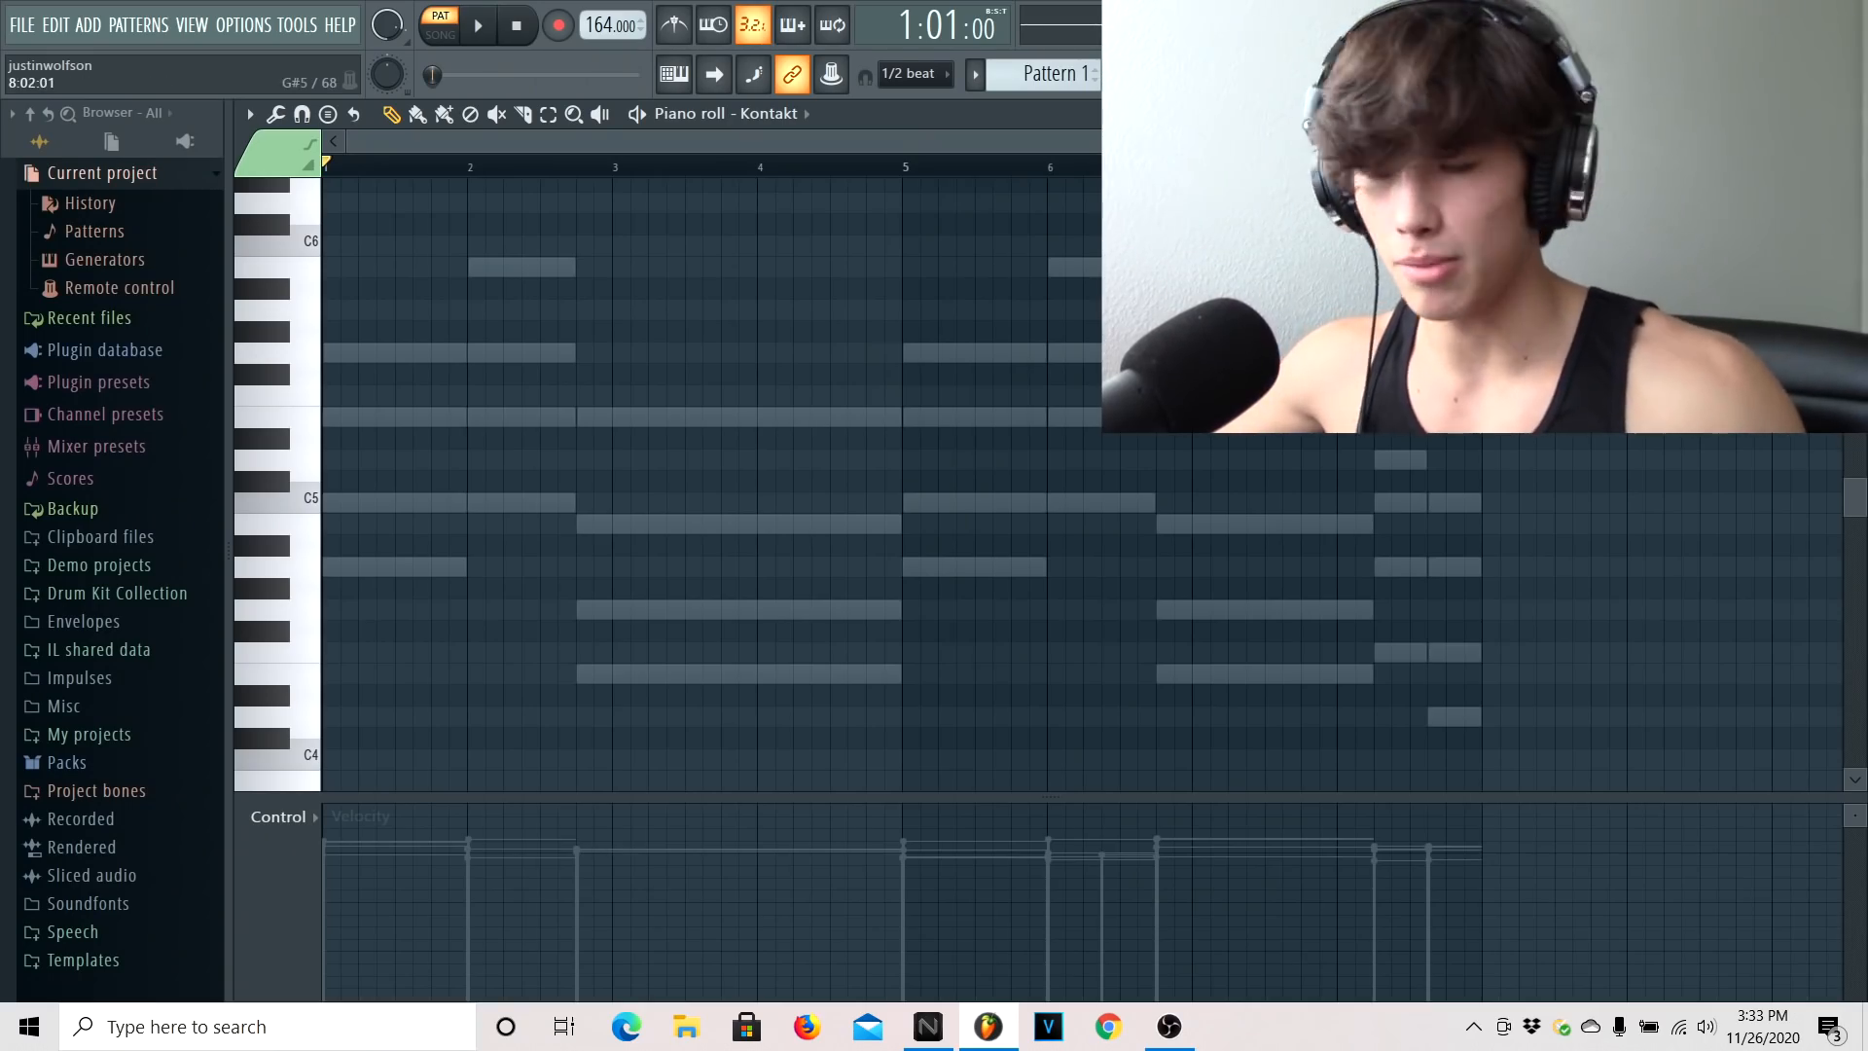
# Record a short melody on the Kontakt channel over the chord progression, stopping after bar 5 begins
pyautogui.scroll(-2, 690, 392)
pyautogui.scroll(2, 547, 478)
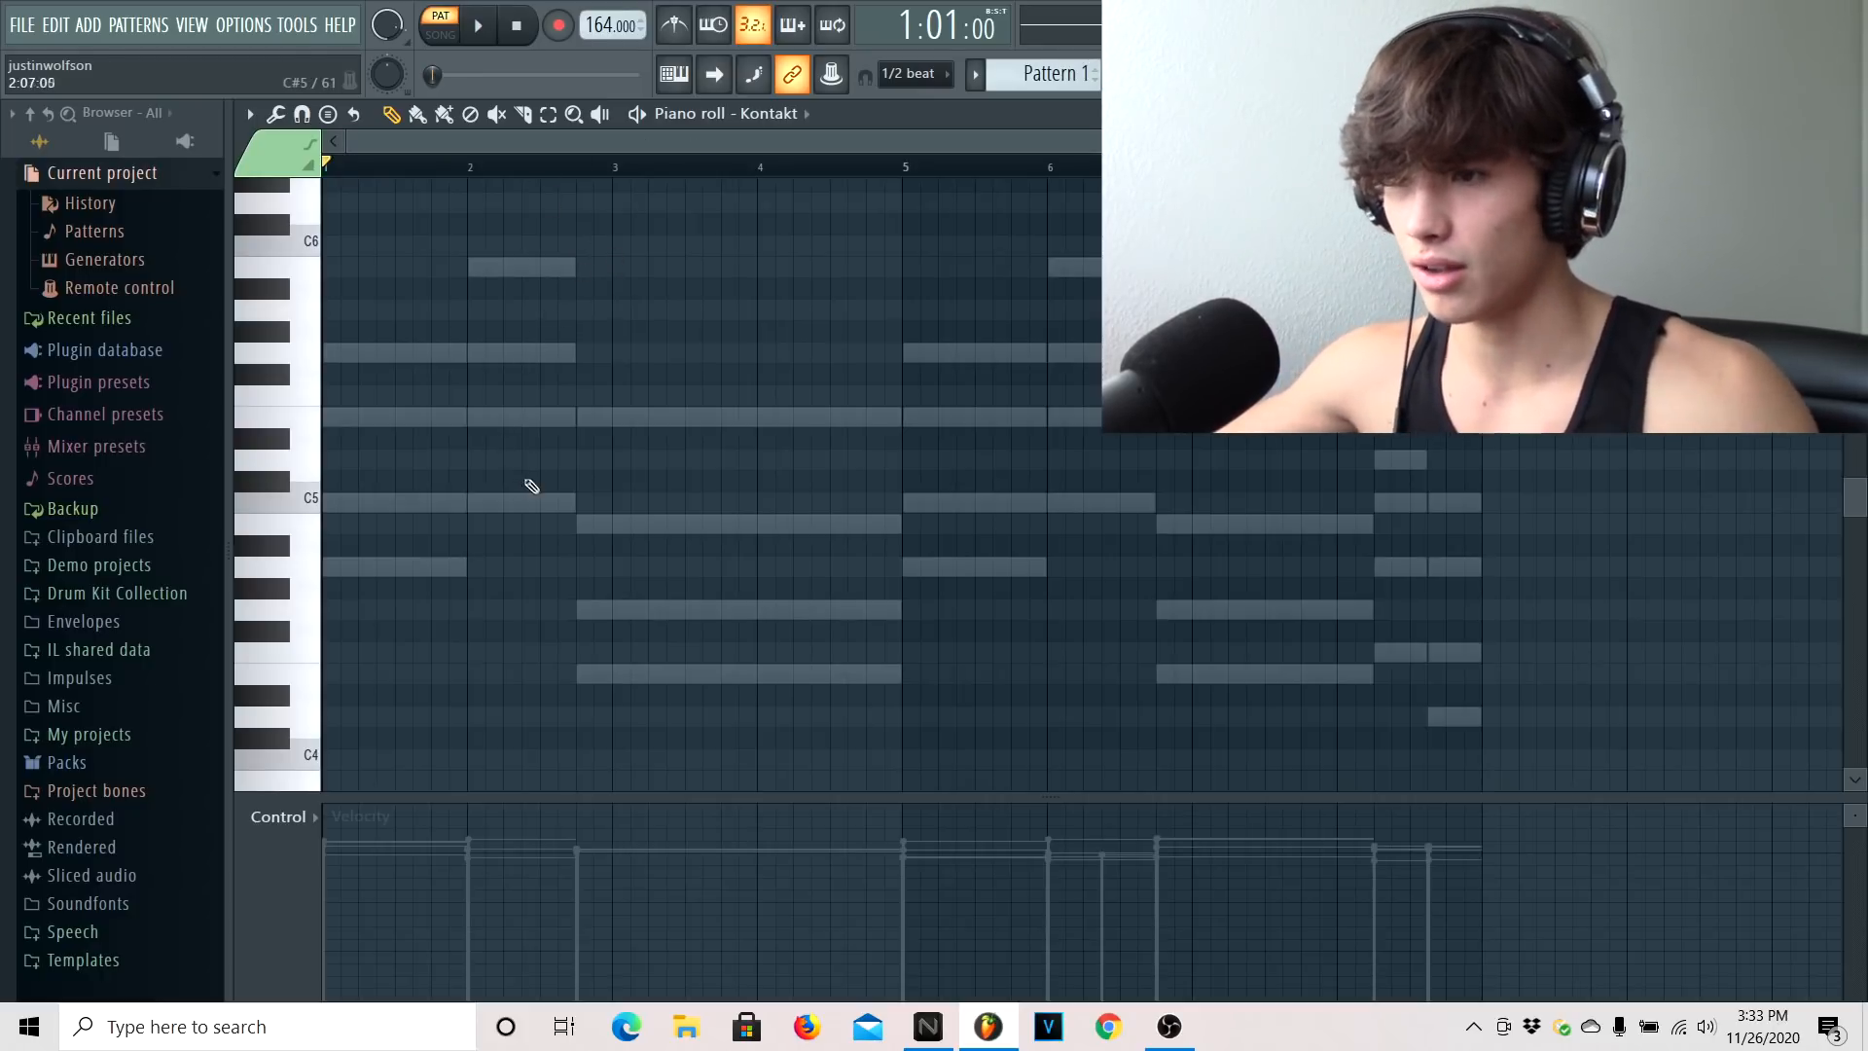
pyautogui.click(480, 26)
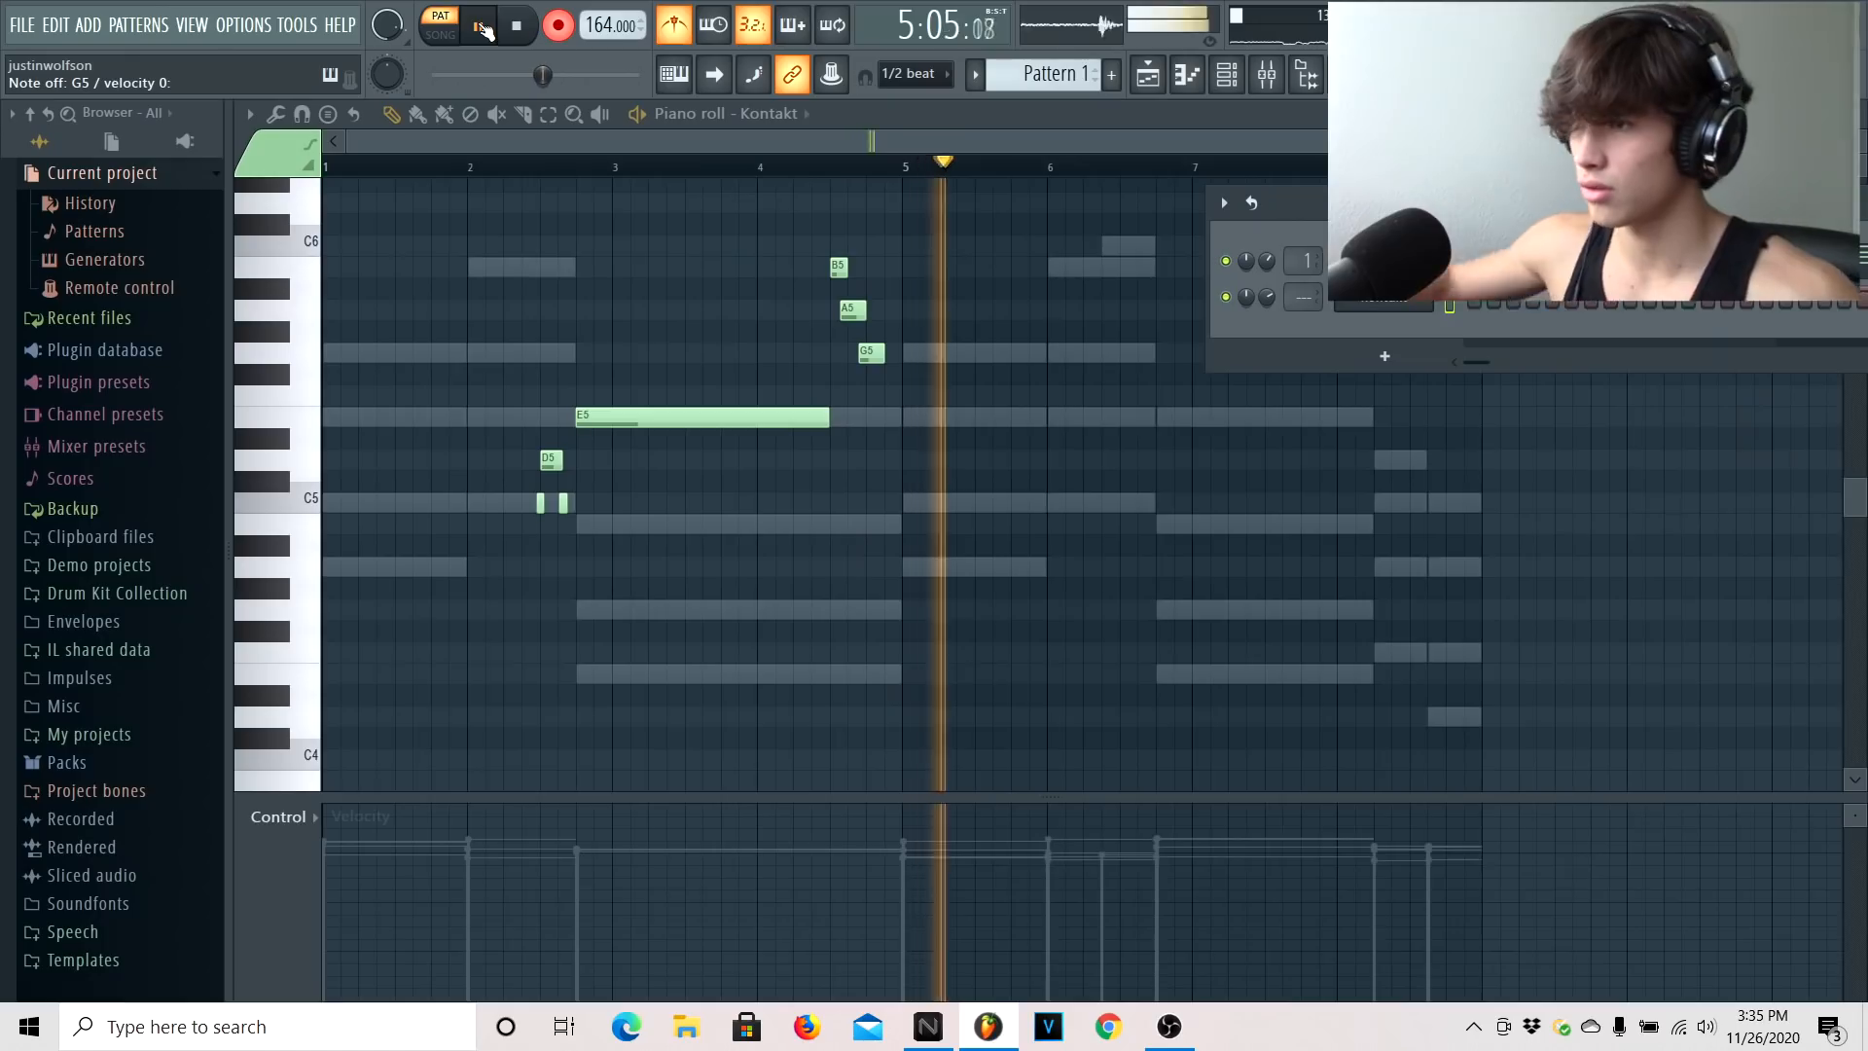
pyautogui.click(518, 27)
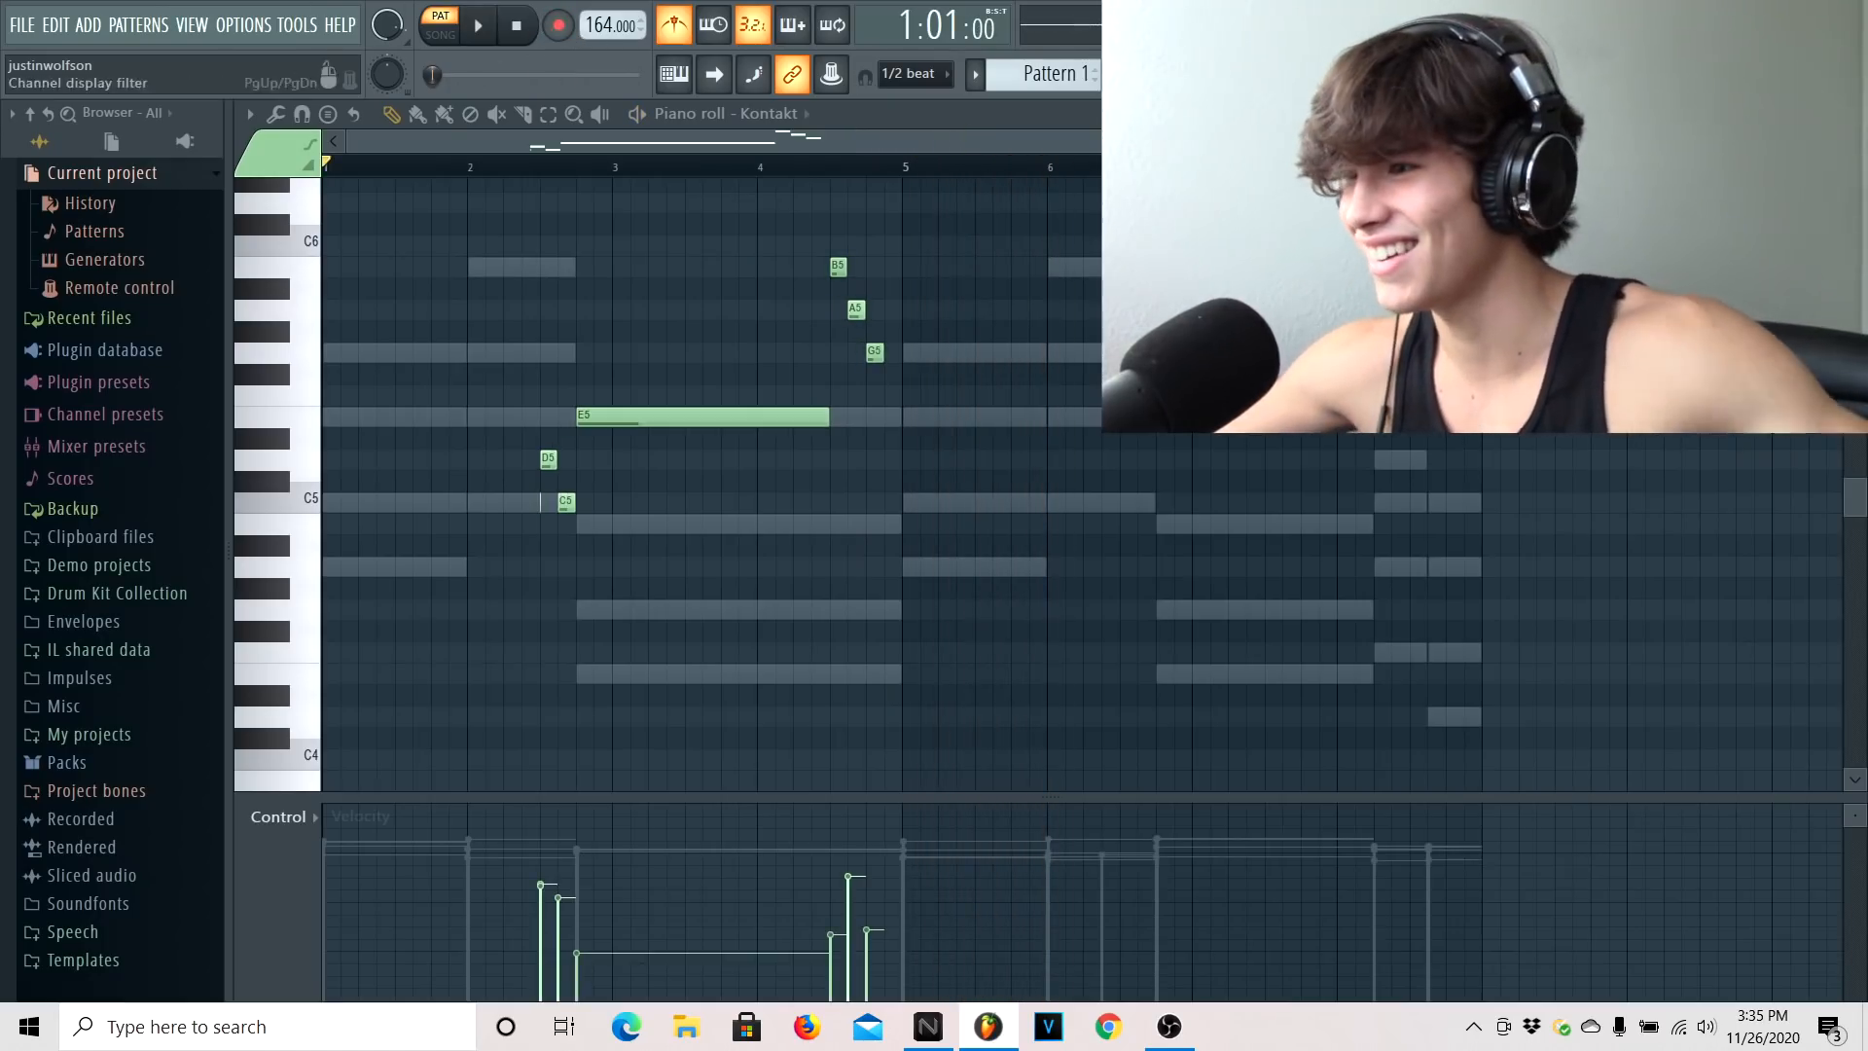
# Delete the melody's closing B5, A5 and G5 notes just before bar 5
pyautogui.press('F6')
pyautogui.moveTo(1631, 141); pyautogui.dragTo(730, 60)
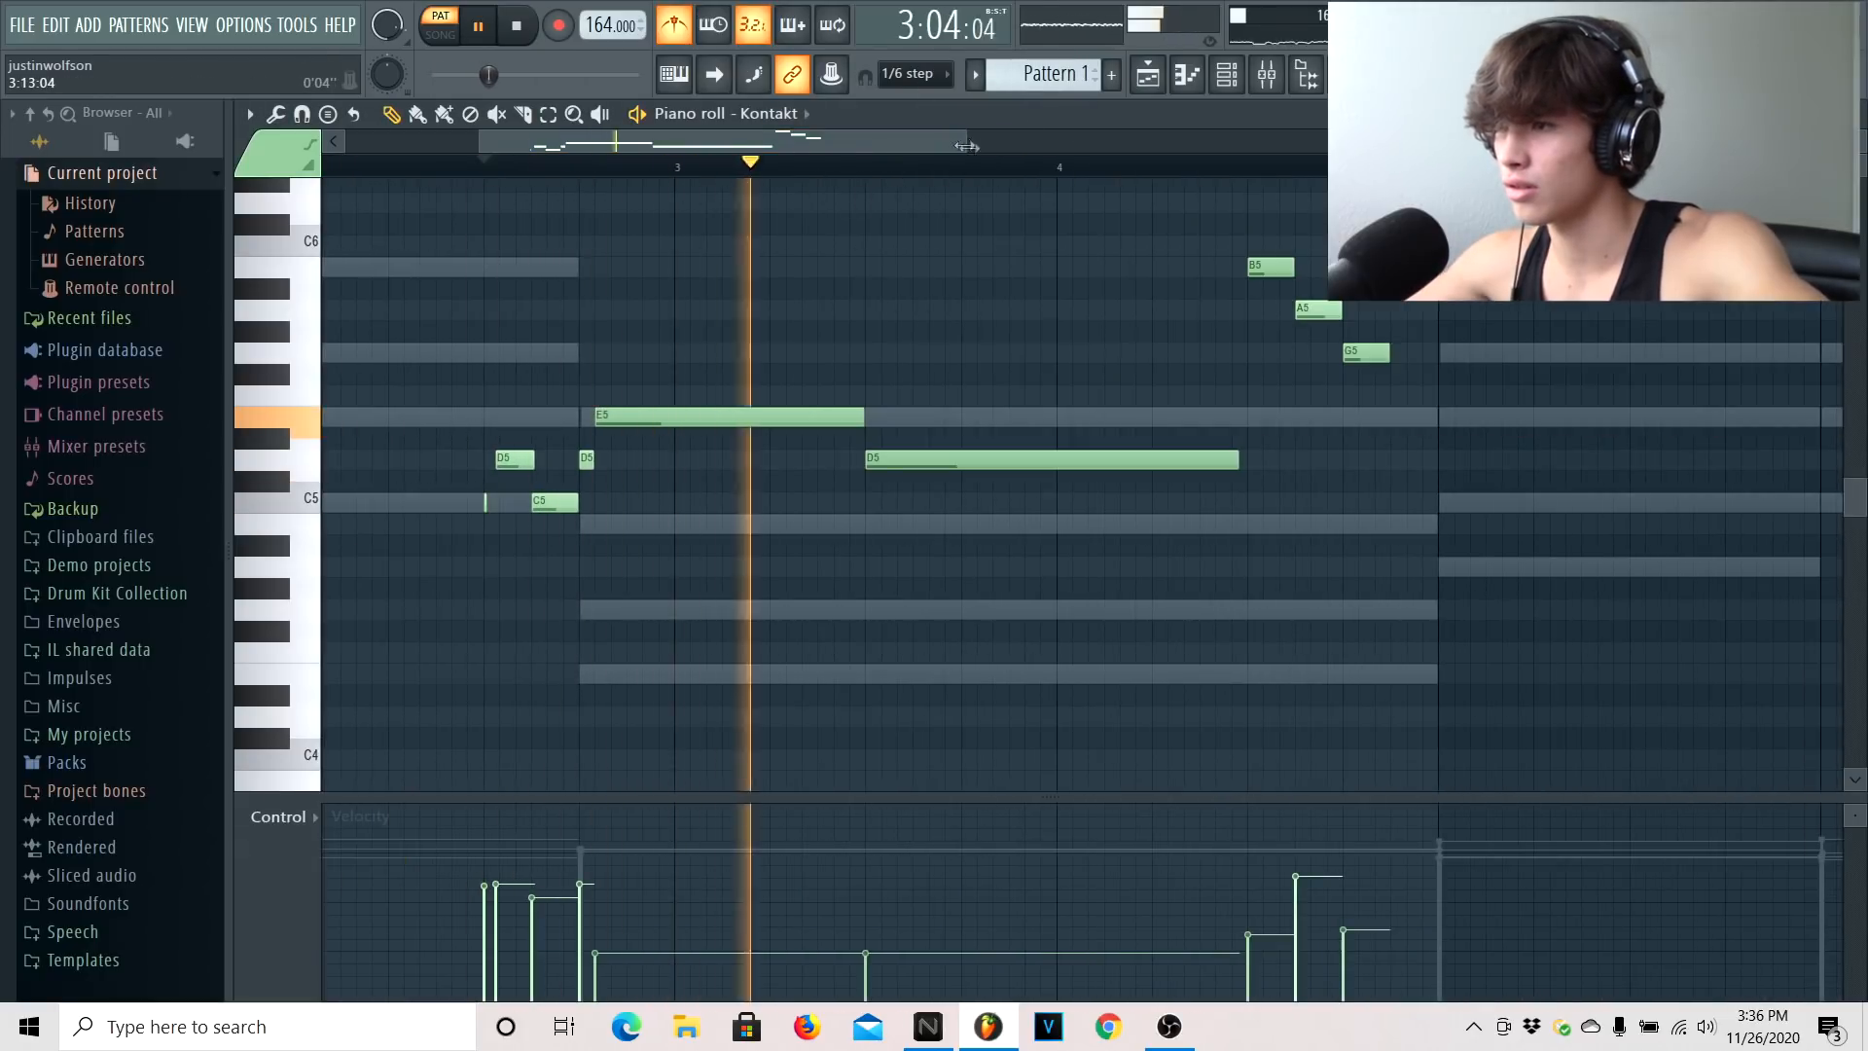
pyautogui.moveTo(965, 145); pyautogui.dragTo(1130, 146)
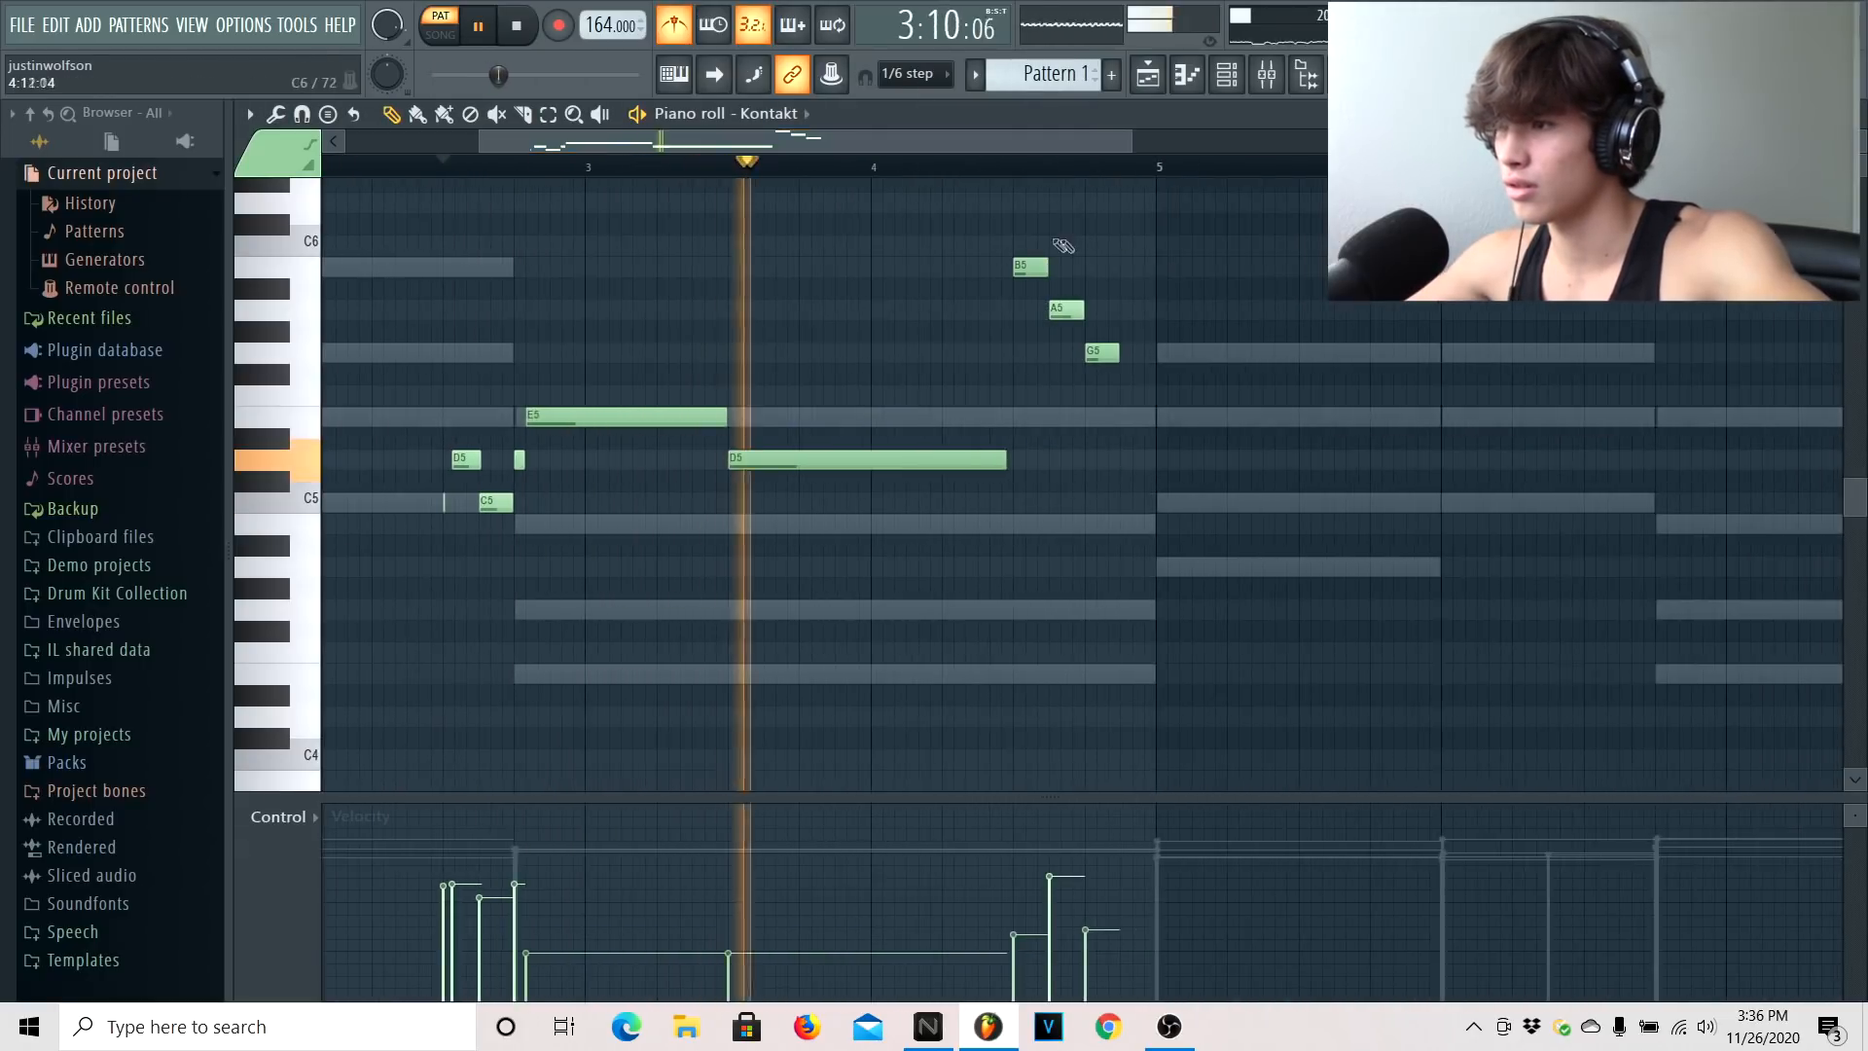
pyautogui.rightClick(1033, 268)
pyautogui.rightClick(1066, 310)
pyautogui.rightClick(1101, 353)
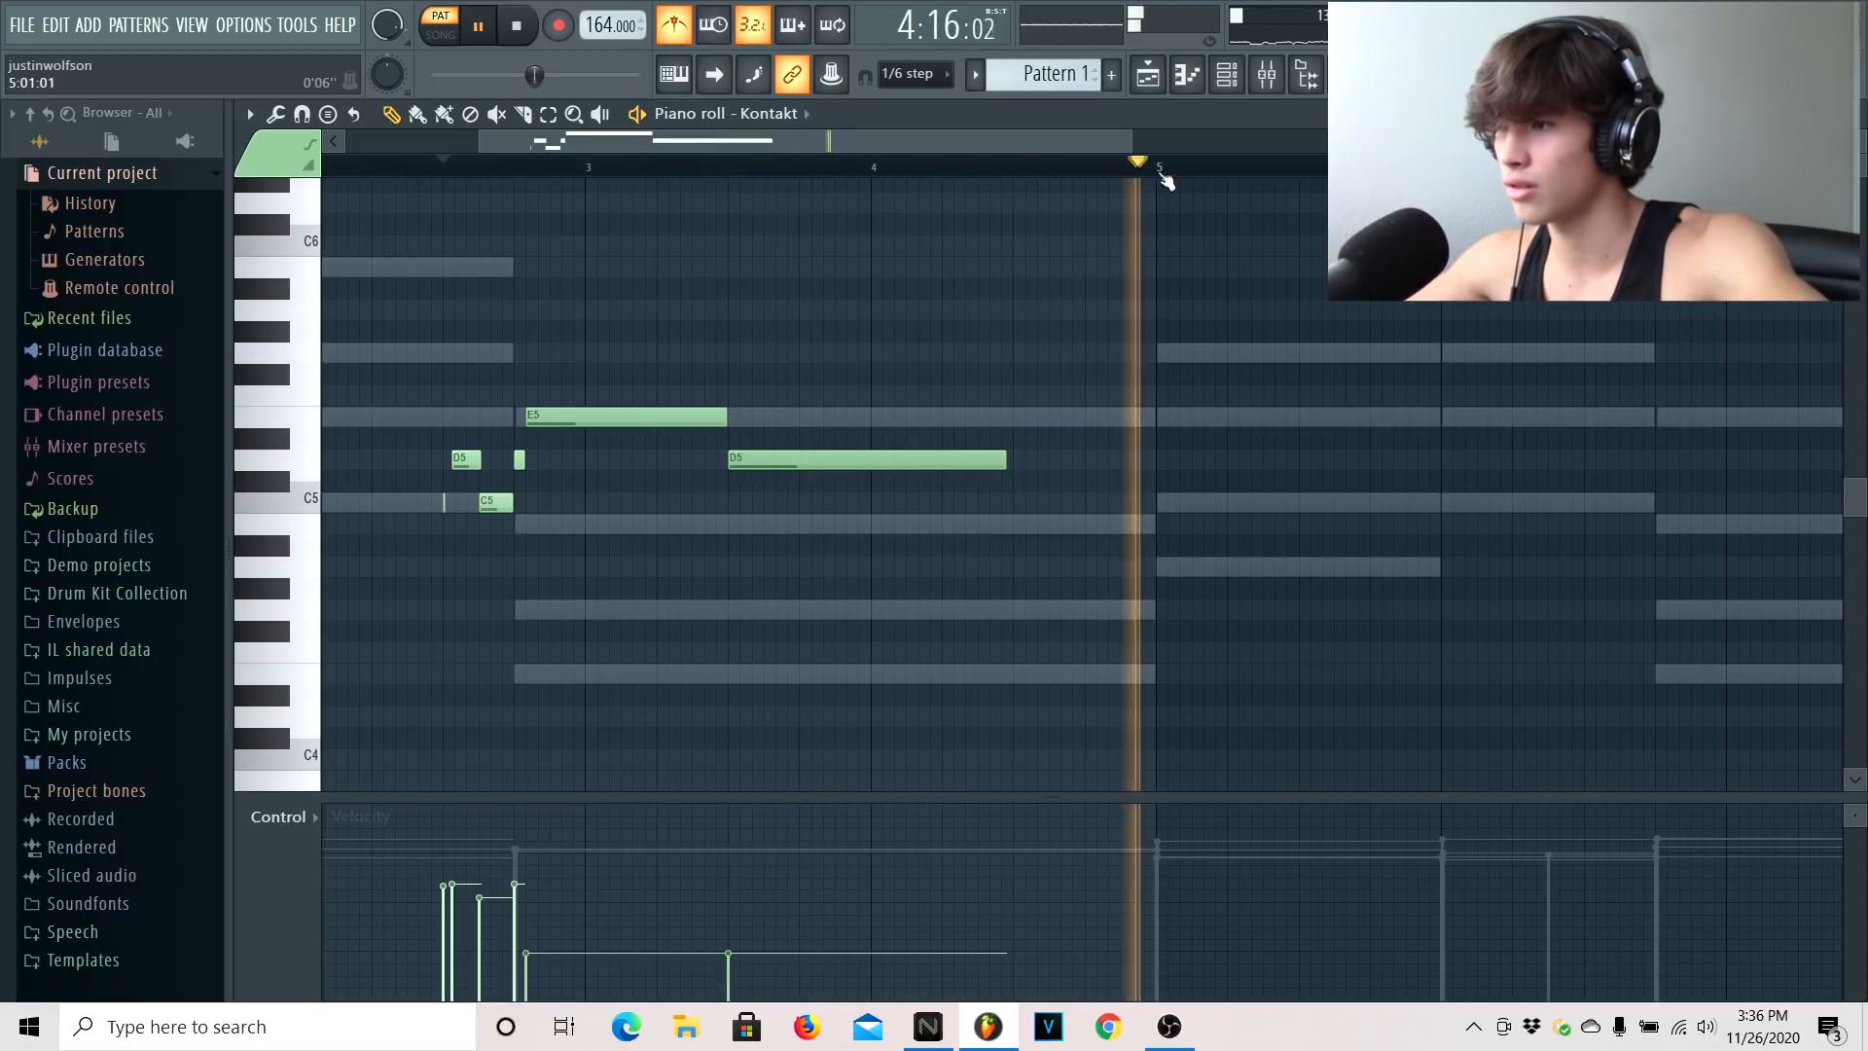
# Duplicate the whole Kontakt melody after itself, lower the copy's last note to C5, and turn off the metronome
pyautogui.hotkey('ctrl', 'a')
pyautogui.hotkey('ctrl', 'b')
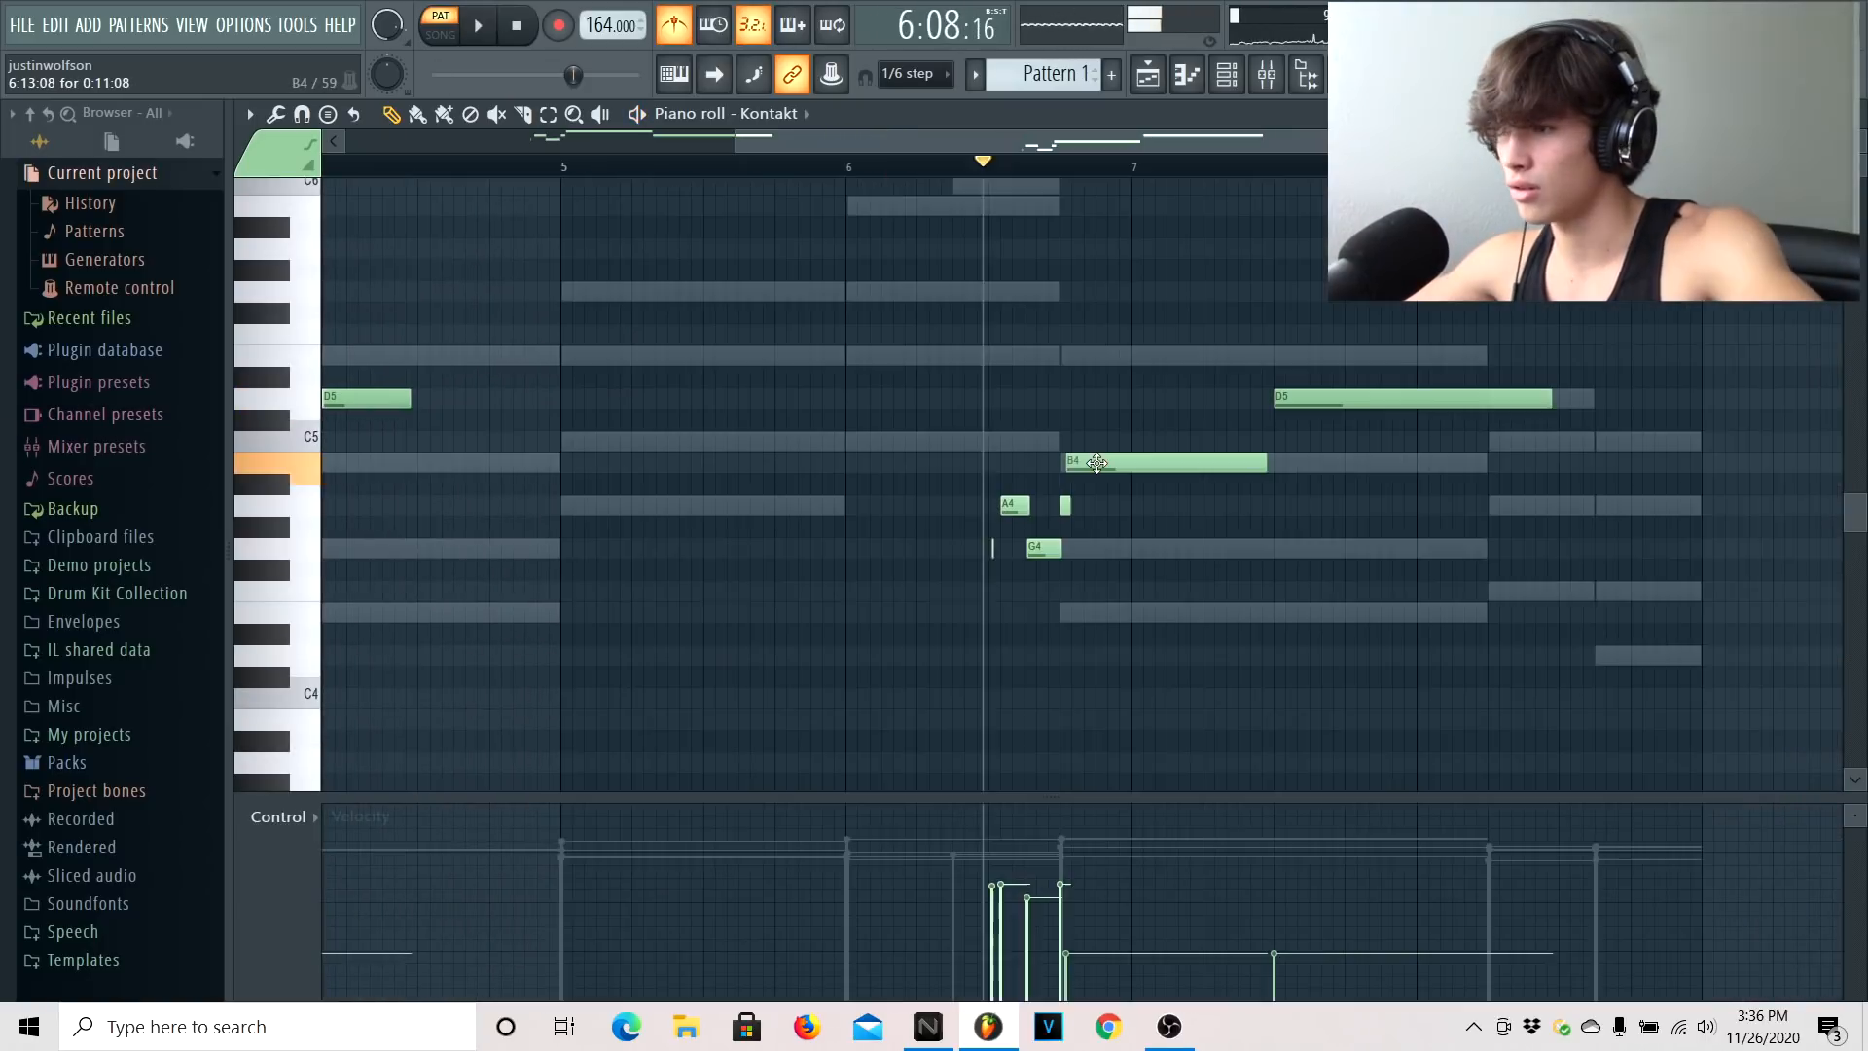
pyautogui.moveTo(1284, 394); pyautogui.dragTo(1284, 437)
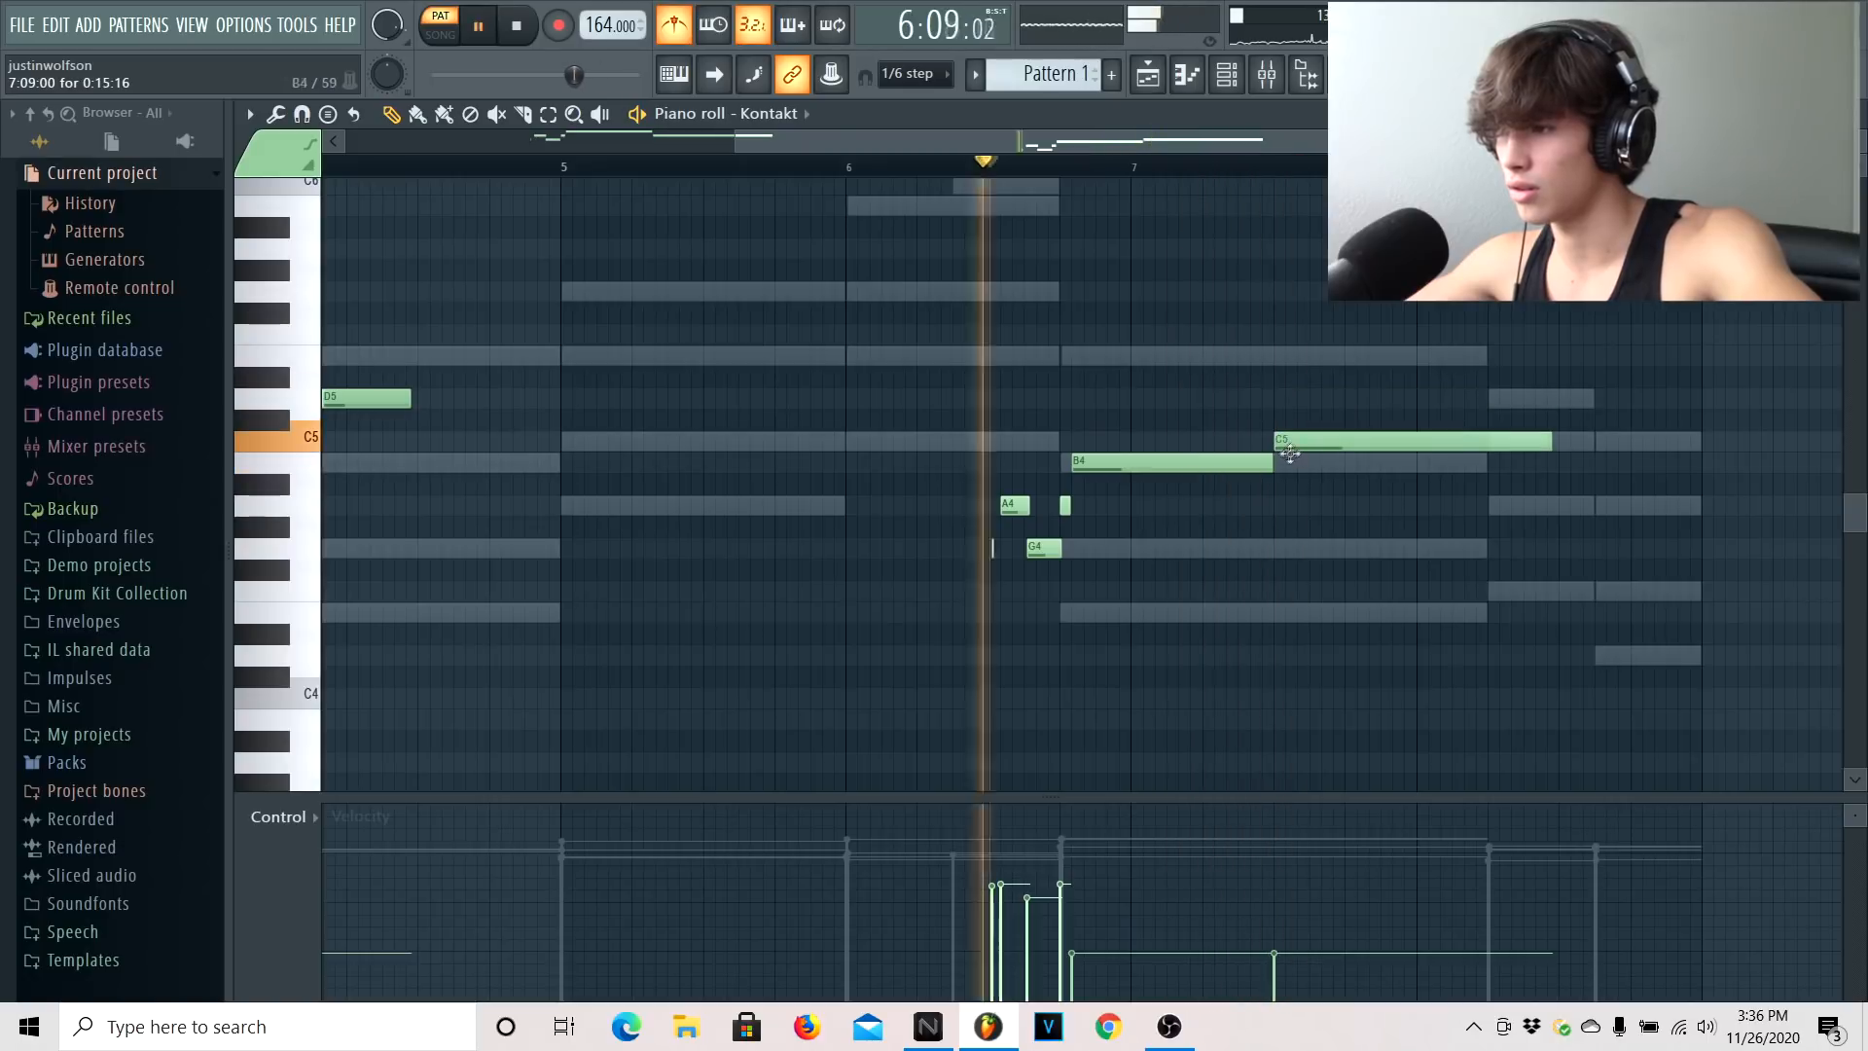
pyautogui.scroll(-1, 1389, 167)
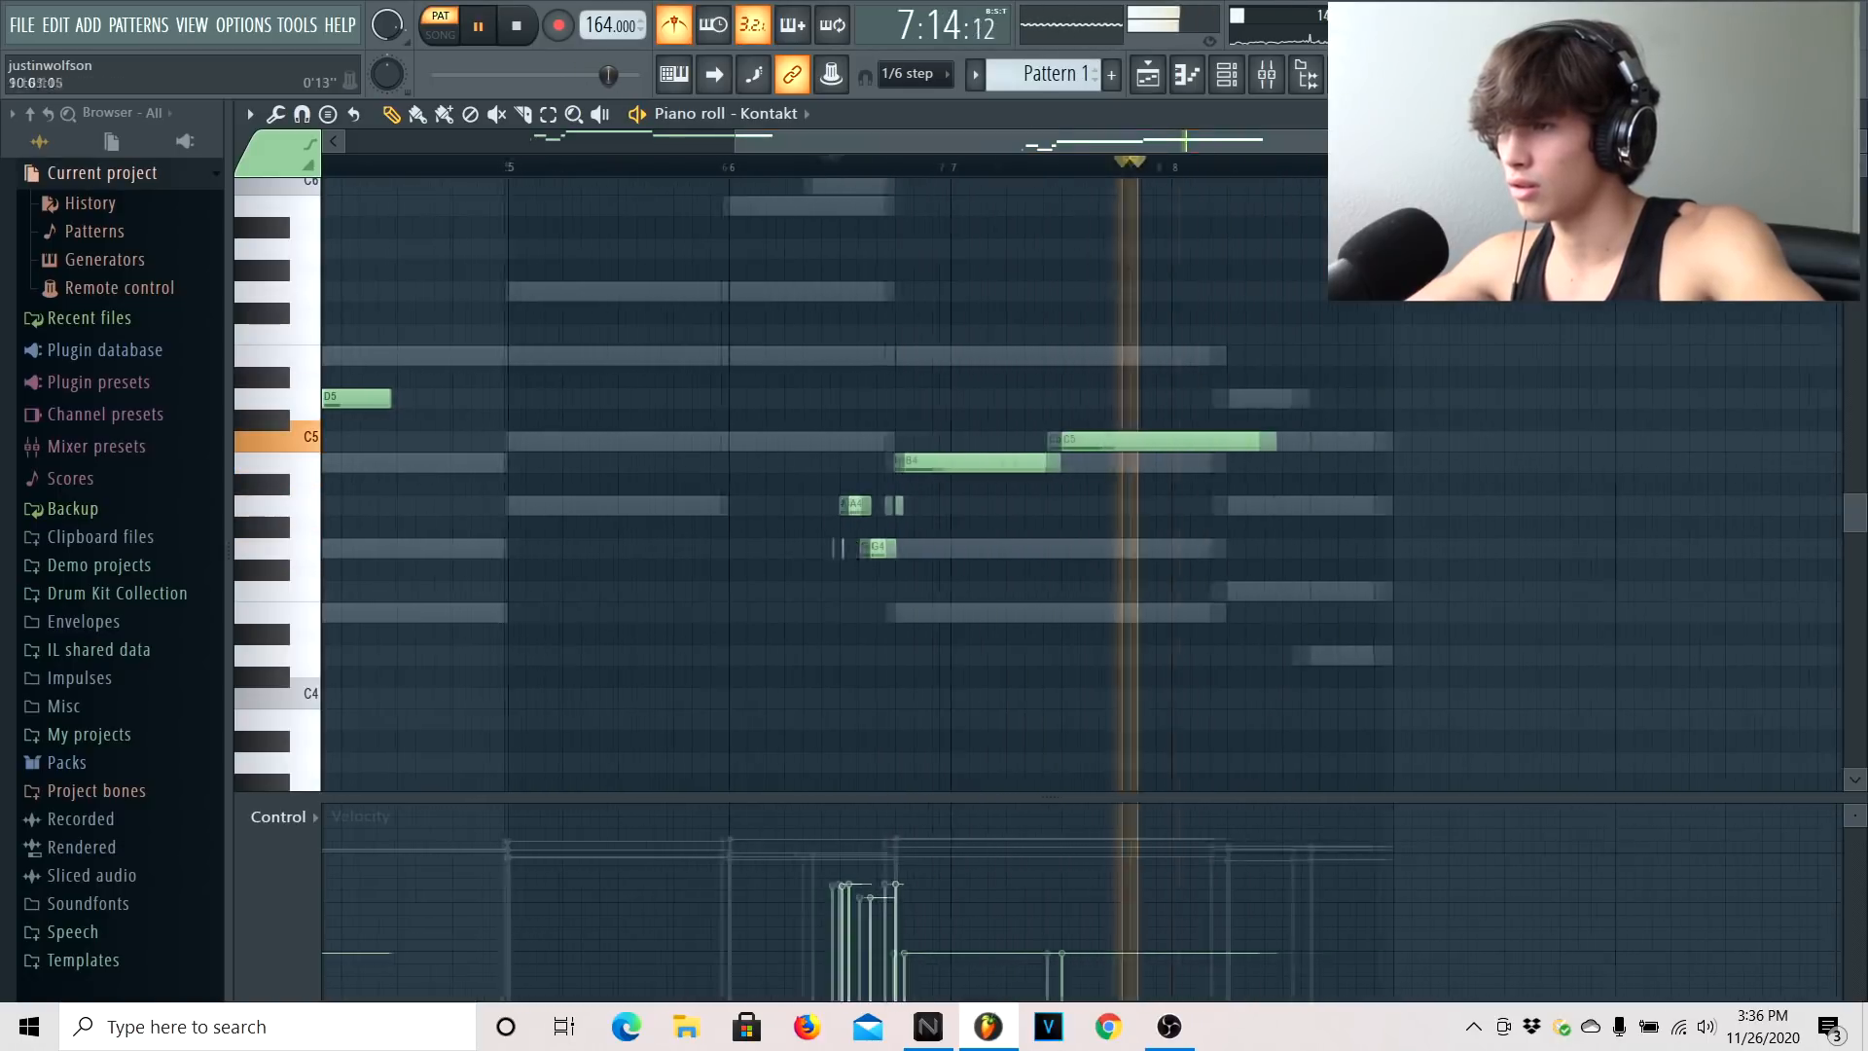
pyautogui.click(673, 25)
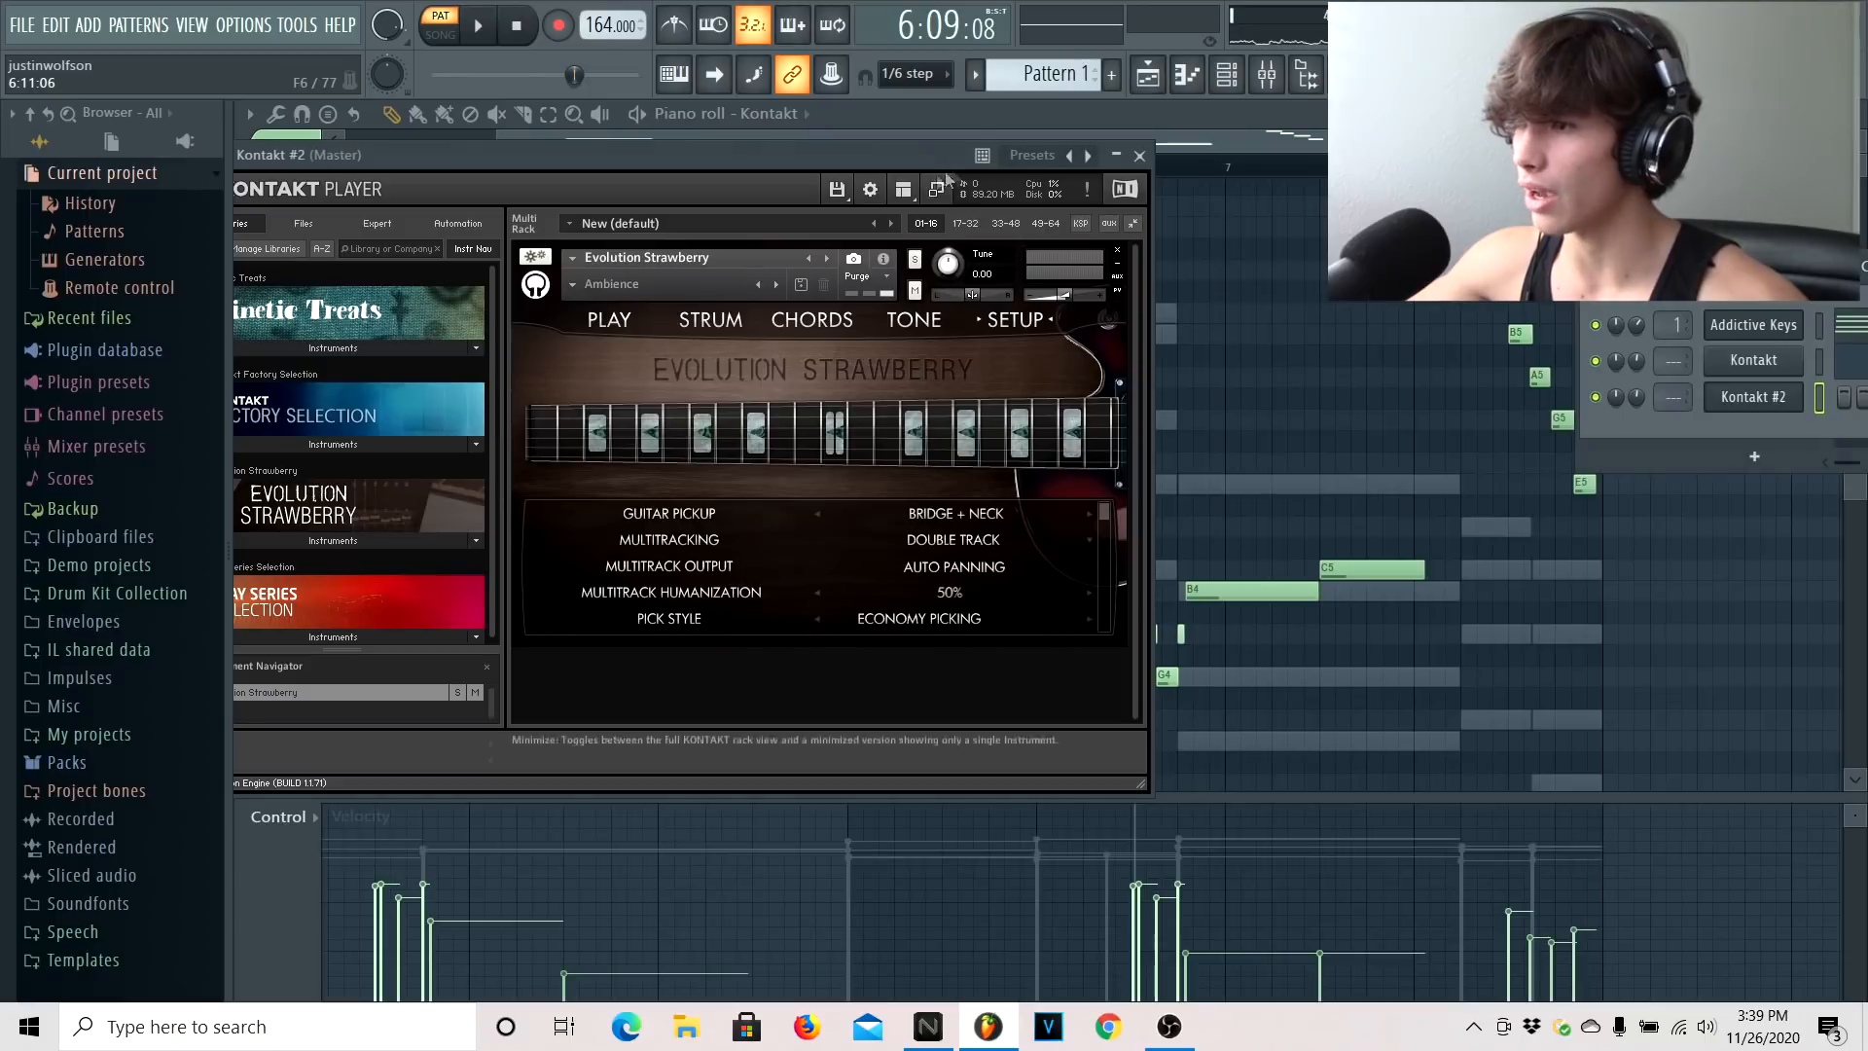
# On the Kontakt #2 channel, replace the G4 before bar 2 with a short G4 followed by a short E4
pyautogui.moveTo(866, 149); pyautogui.dragTo(1042, 94)
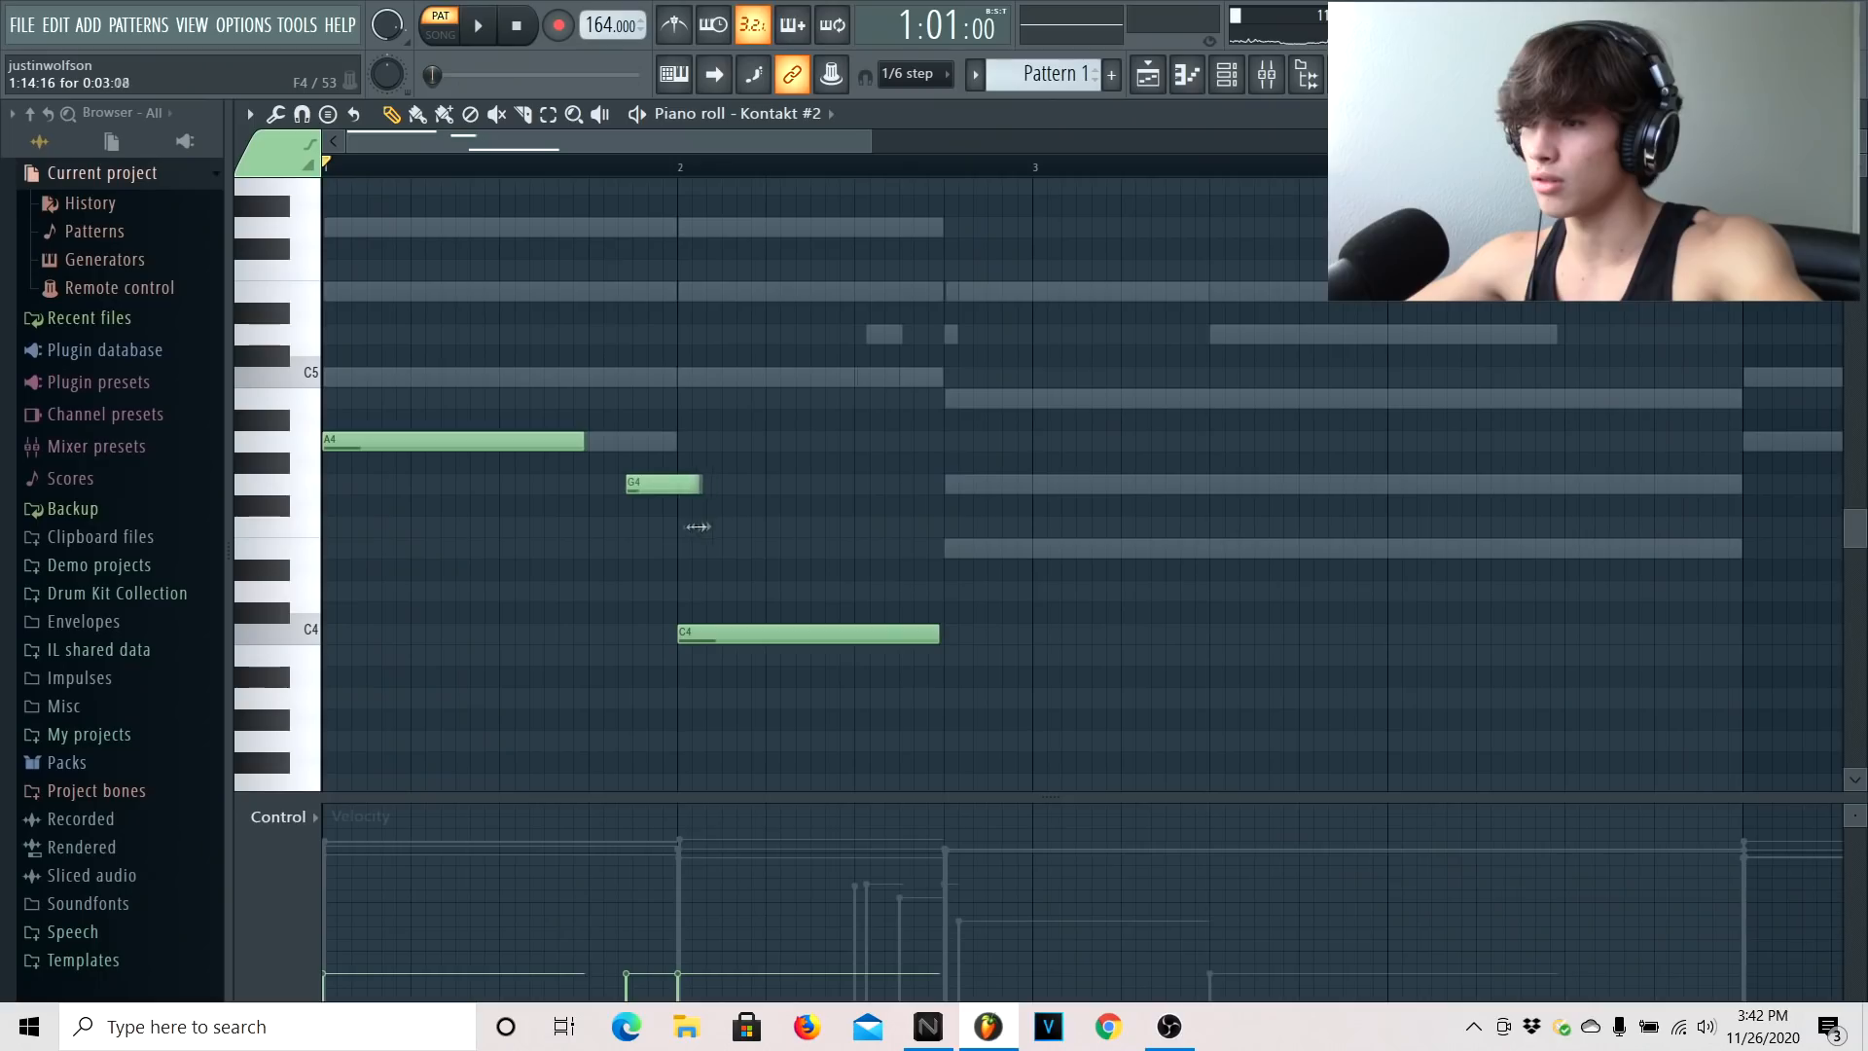
pyautogui.press('space')
pyautogui.rightClick(630, 487)
pyautogui.click(599, 485)
pyautogui.click(631, 527)
pyautogui.rightClick(634, 529)
pyautogui.click(642, 547)
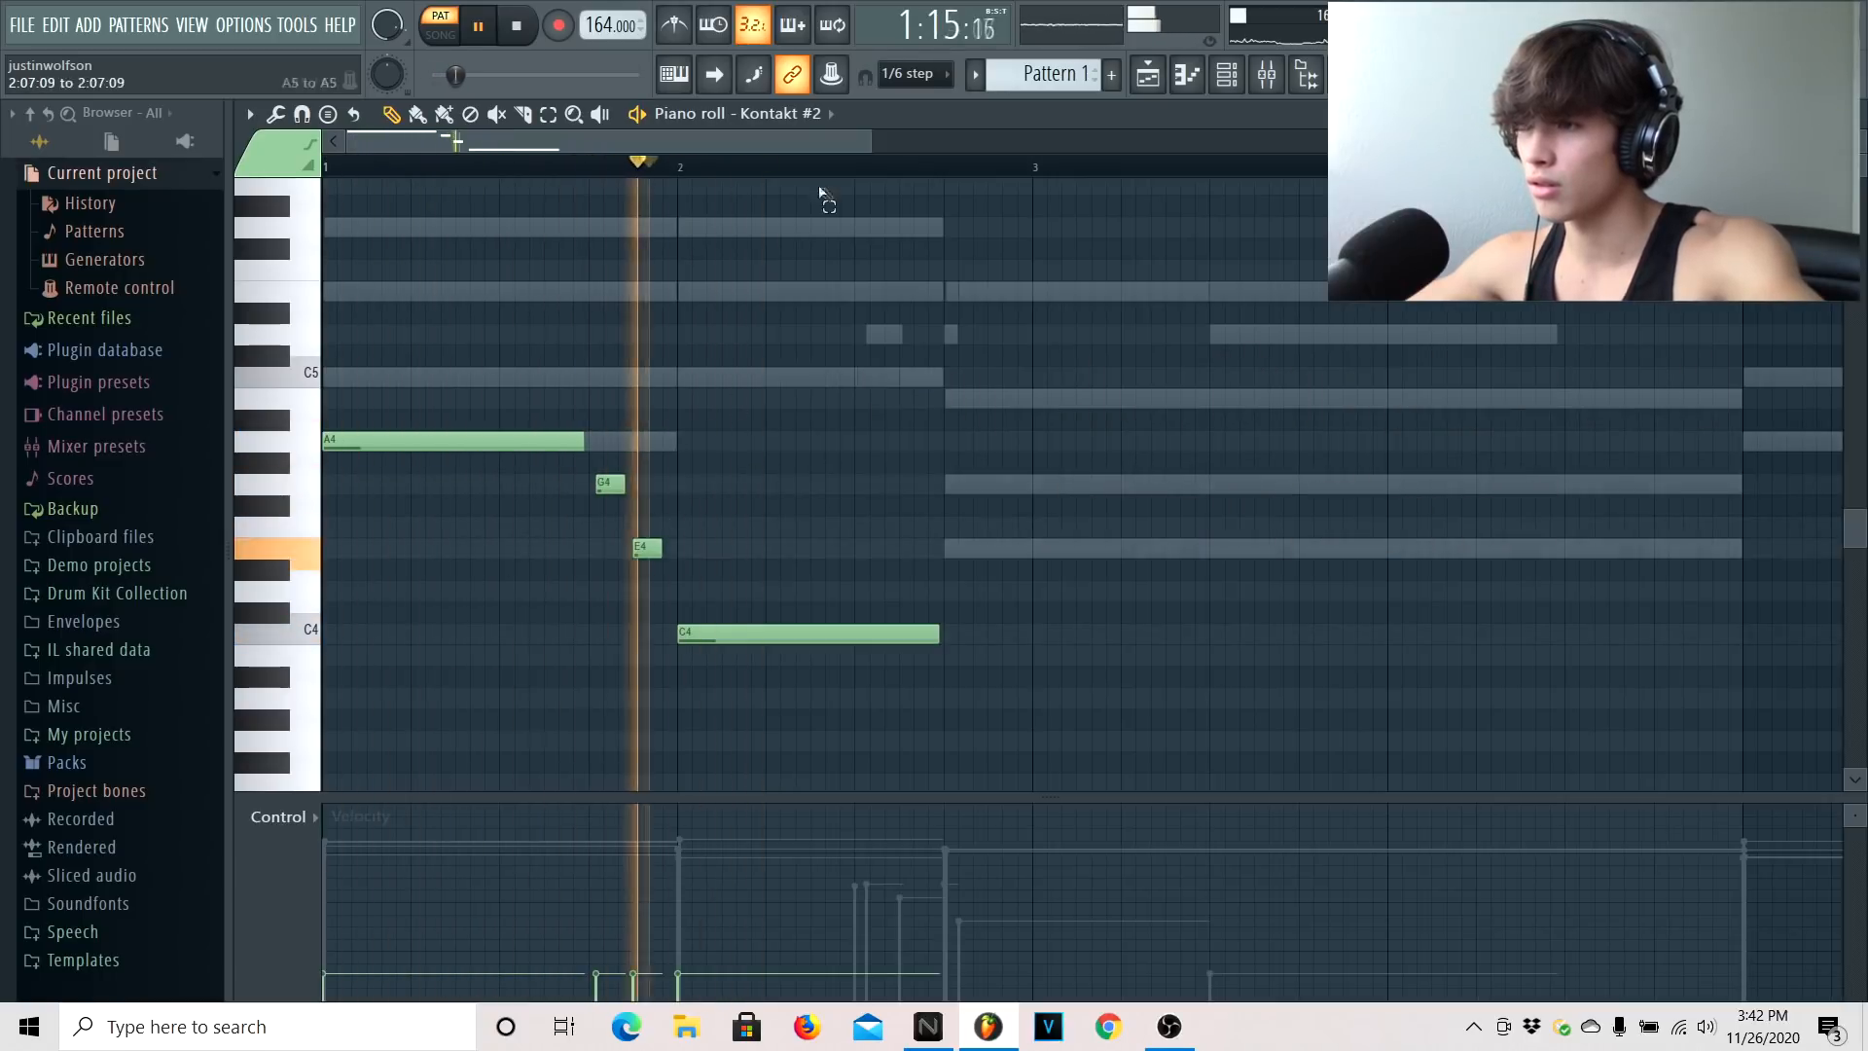
# Raise the C4 note at bar 2 by one octave to C5 and play the line back
pyautogui.scroll(-1, 816, 270)
pyautogui.moveTo(813, 620); pyautogui.dragTo(806, 475)
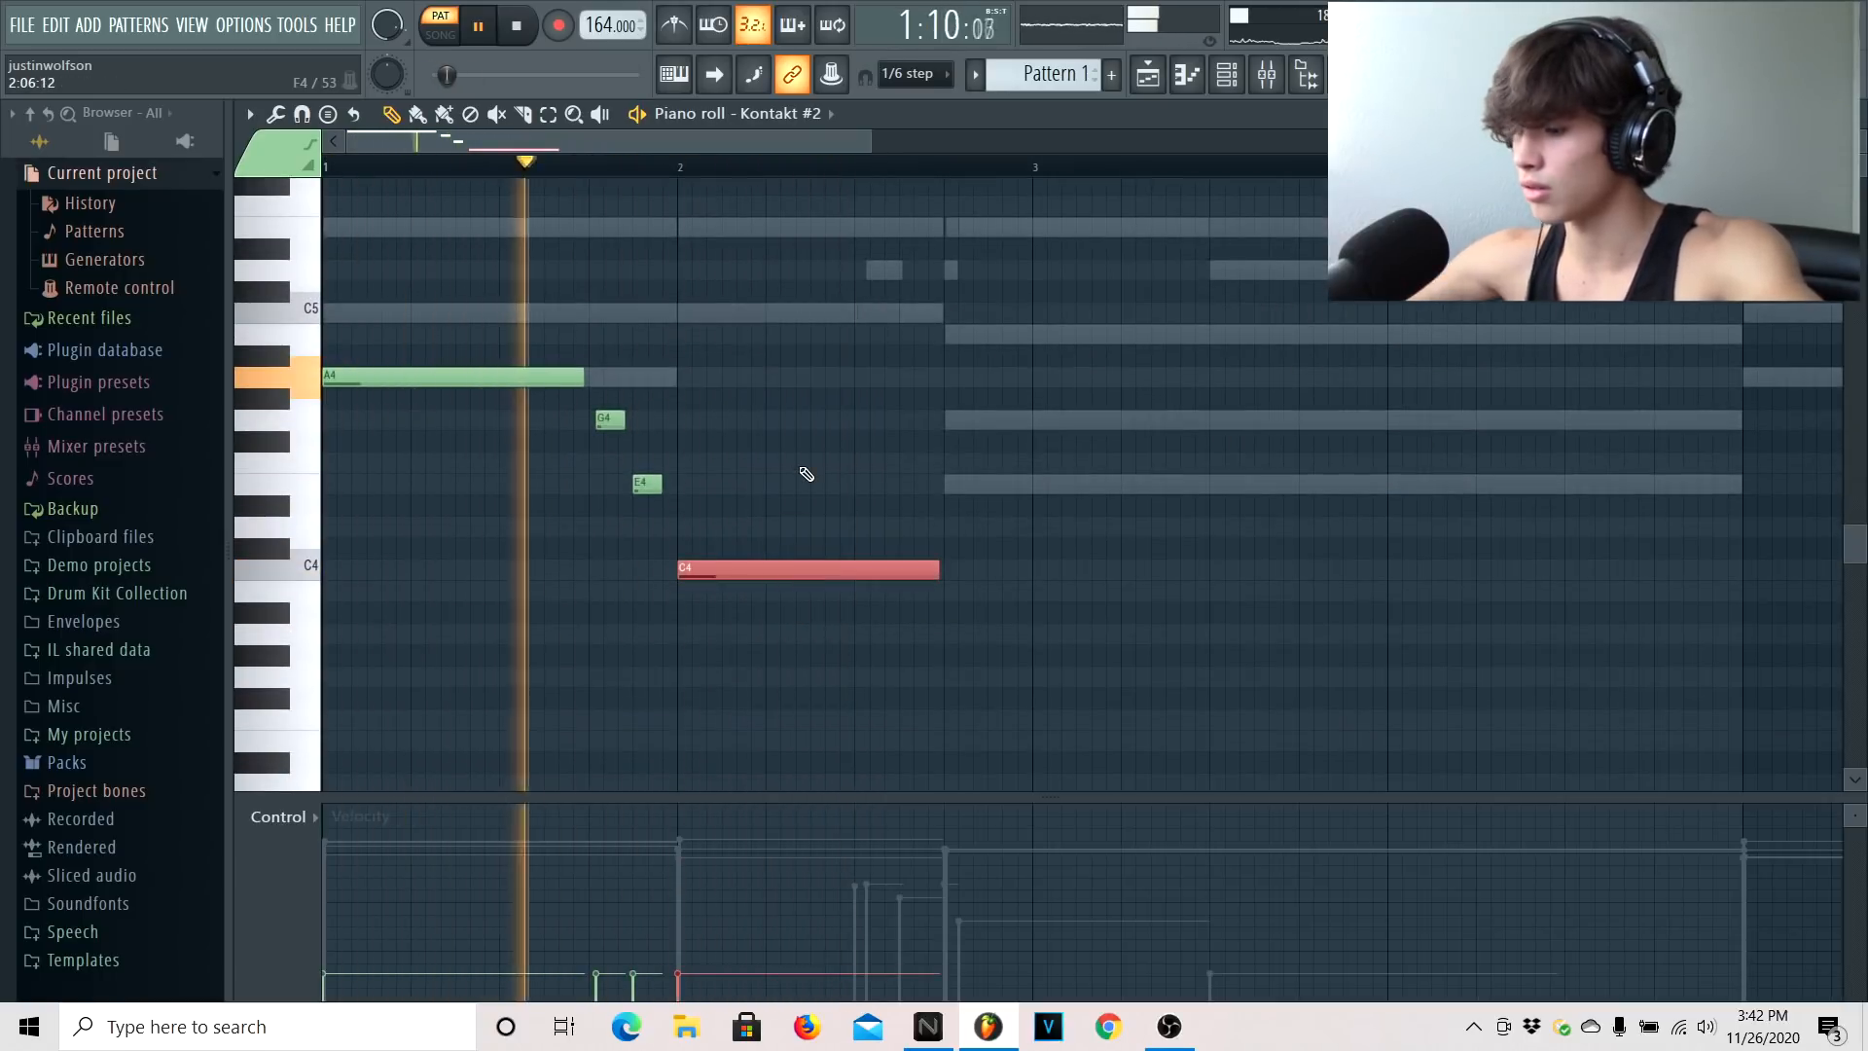
pyautogui.hotkey('ctrl', 'Up')
pyautogui.scroll(1, 856, 486)
pyautogui.press('space')
pyautogui.press('space')
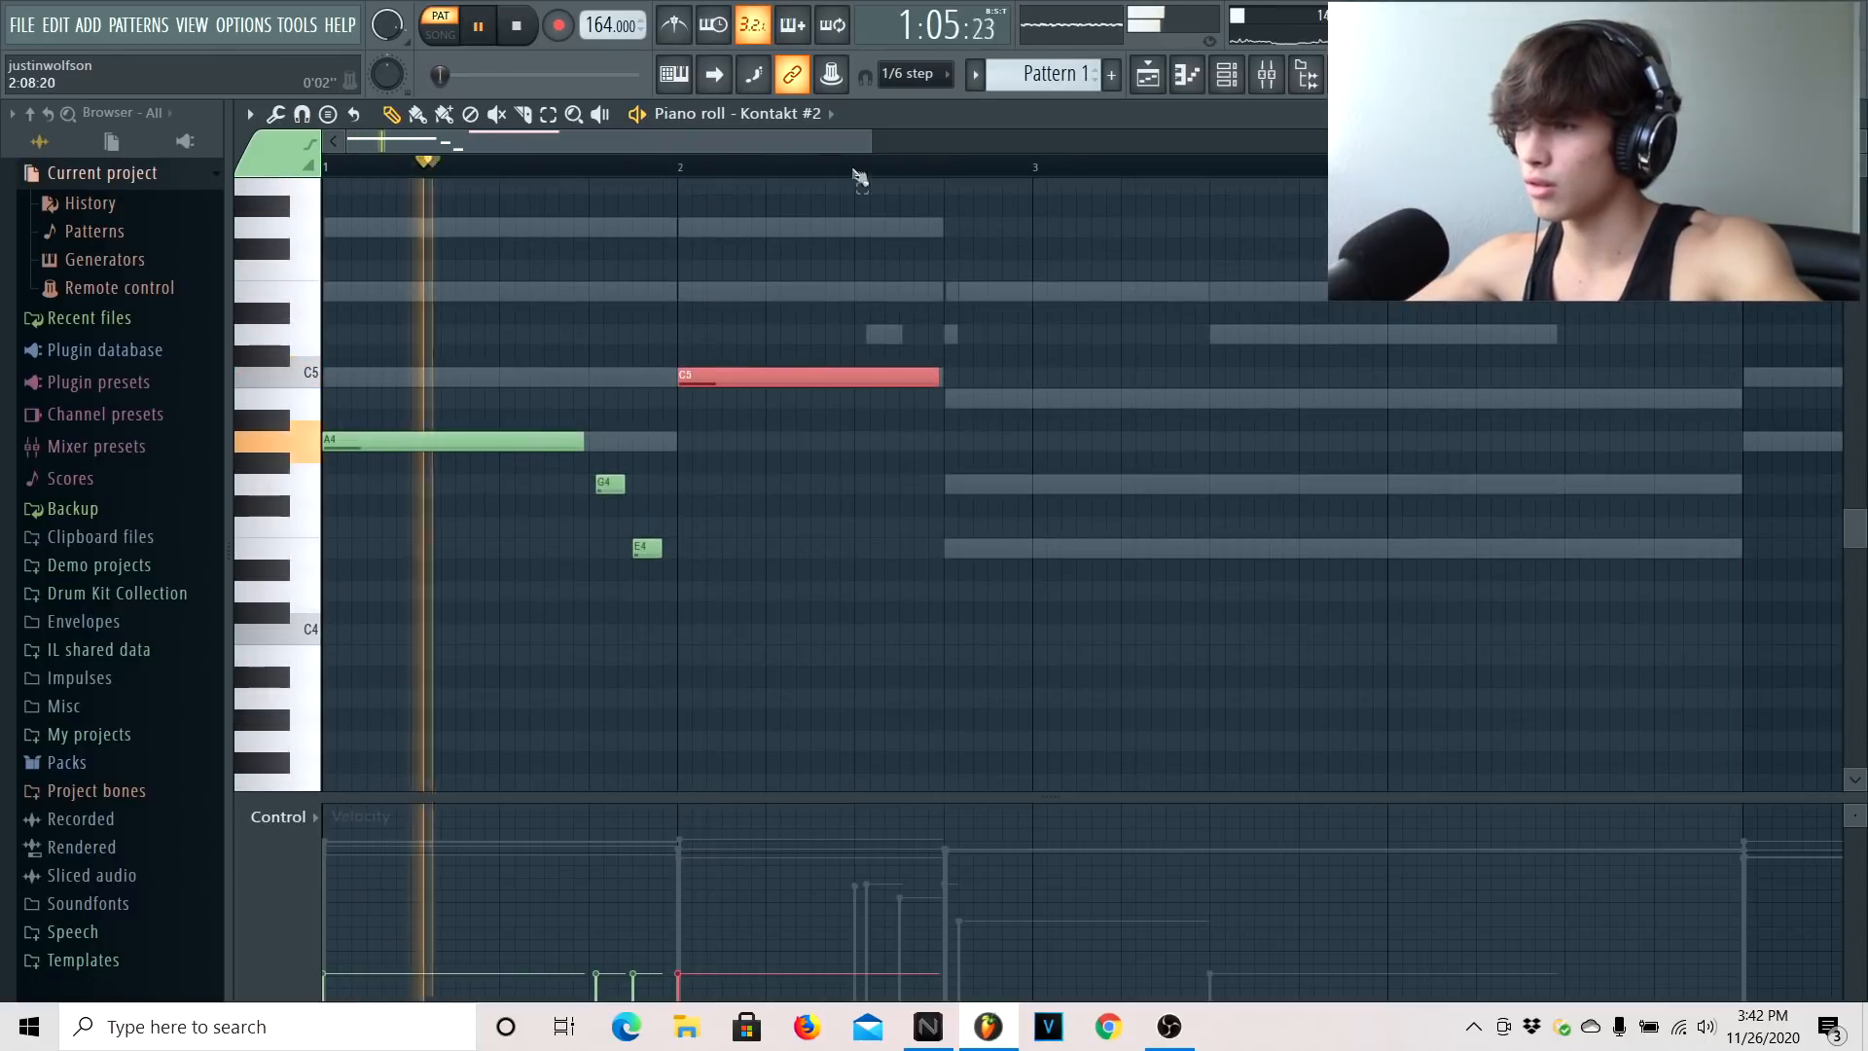
pyautogui.keyDown('ctrl'); pyautogui.click(799, 164); pyautogui.keyUp('ctrl')
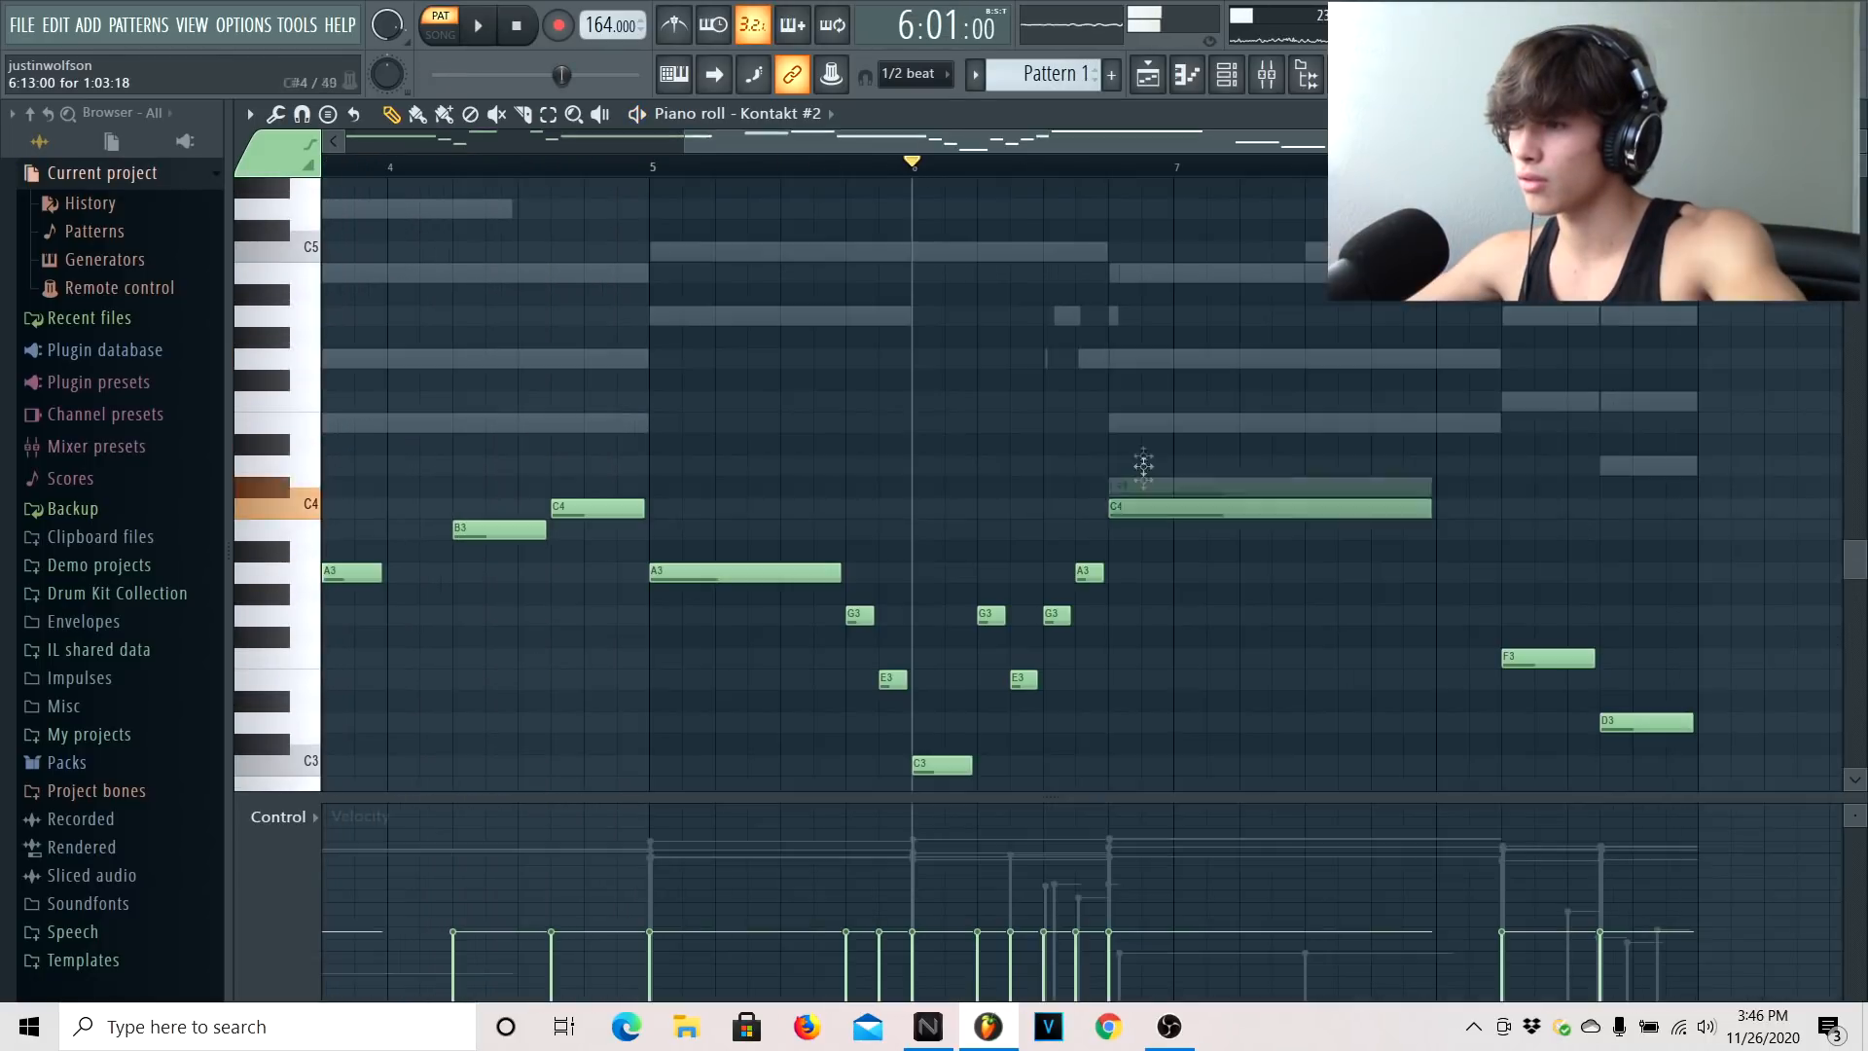
# Change the long C4 note late in bar 6 to E3 and play the line back from bar 2
pyautogui.moveTo(1143, 472); pyautogui.dragTo(1156, 451)
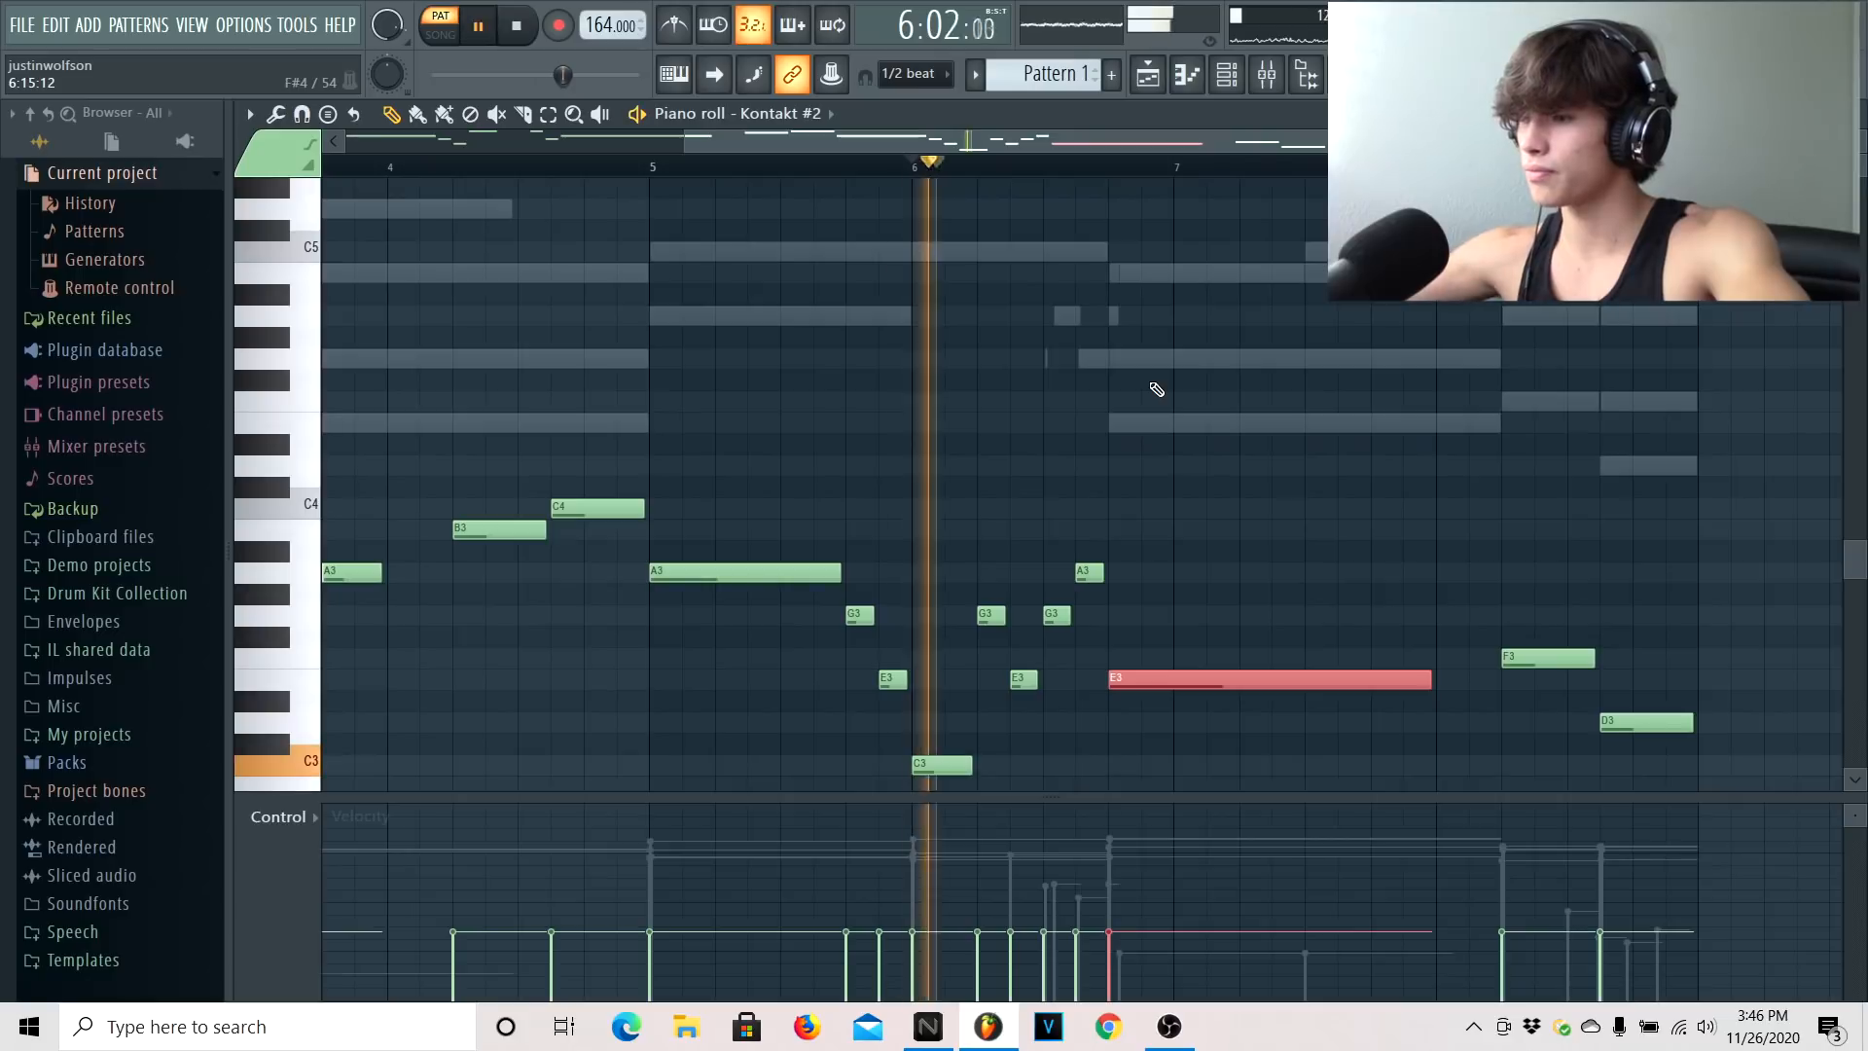
pyautogui.keyDown('ctrl'); pyautogui.click(1130, 177); pyautogui.keyUp('ctrl')
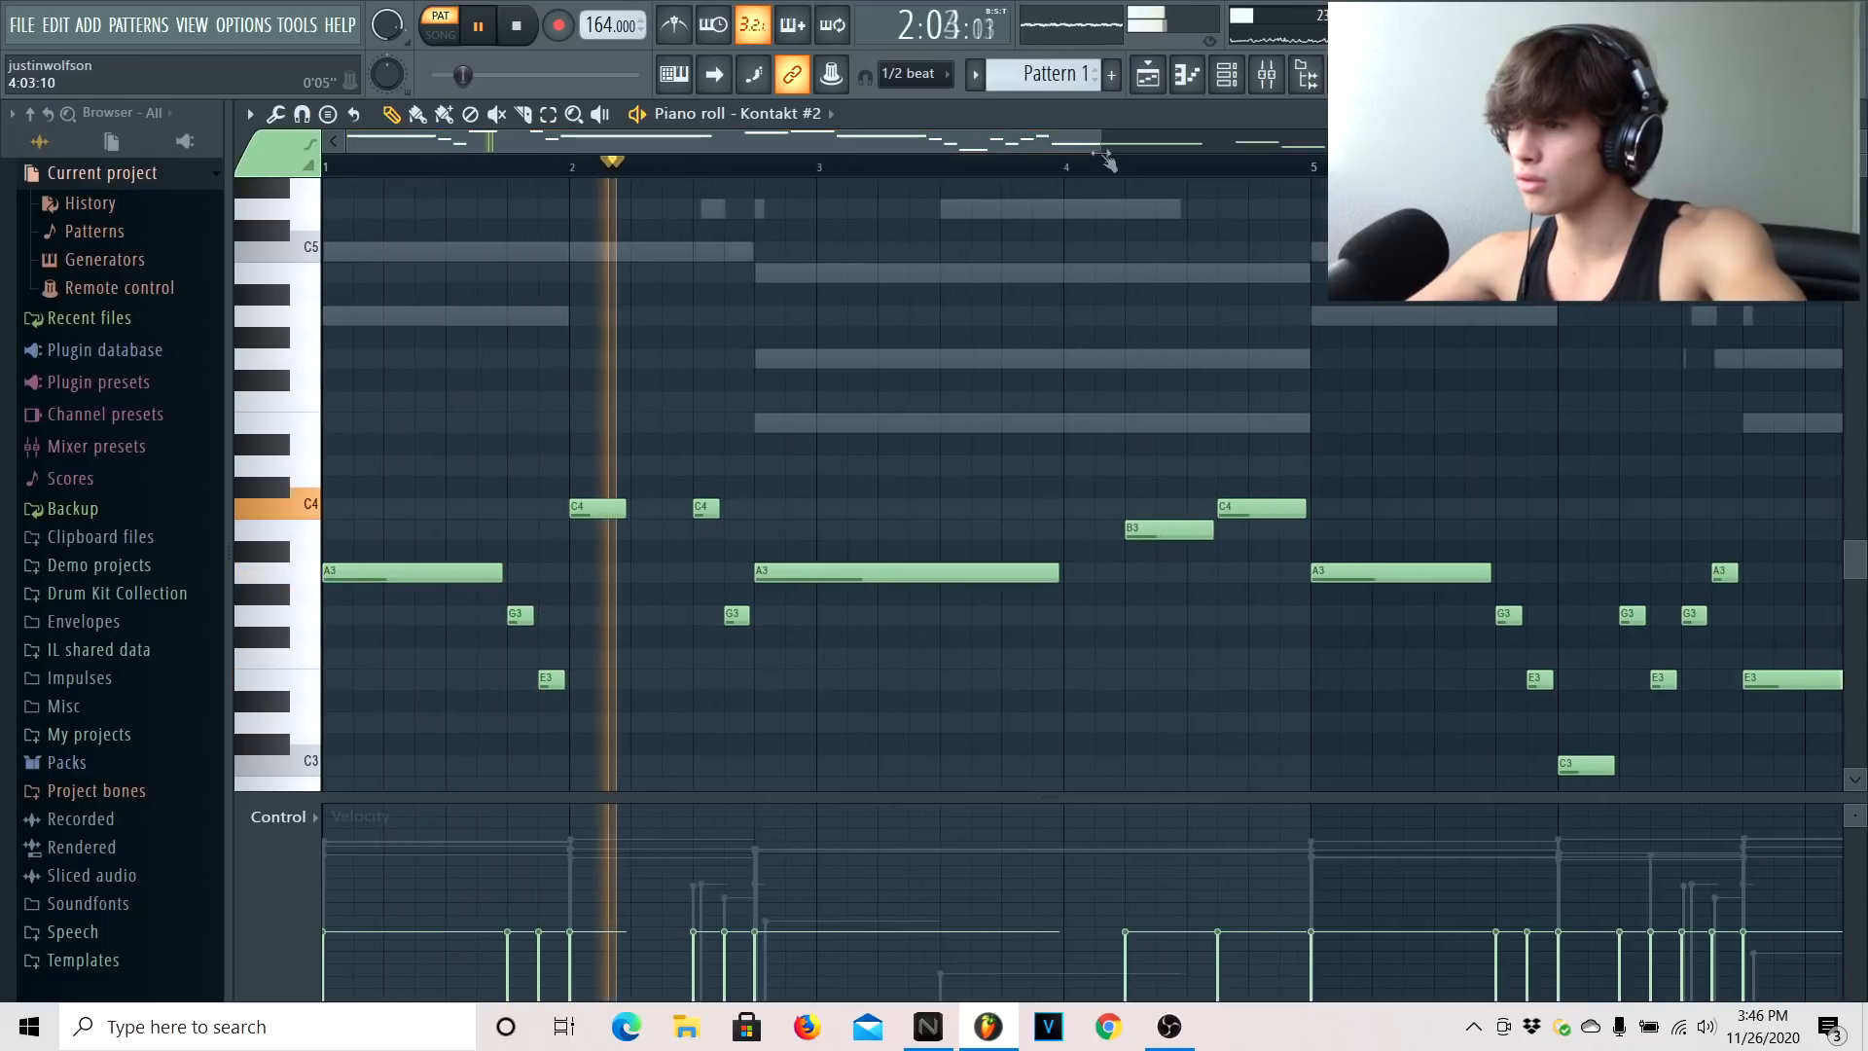
pyautogui.scroll(1, 1109, 167)
pyautogui.click(612, 167)
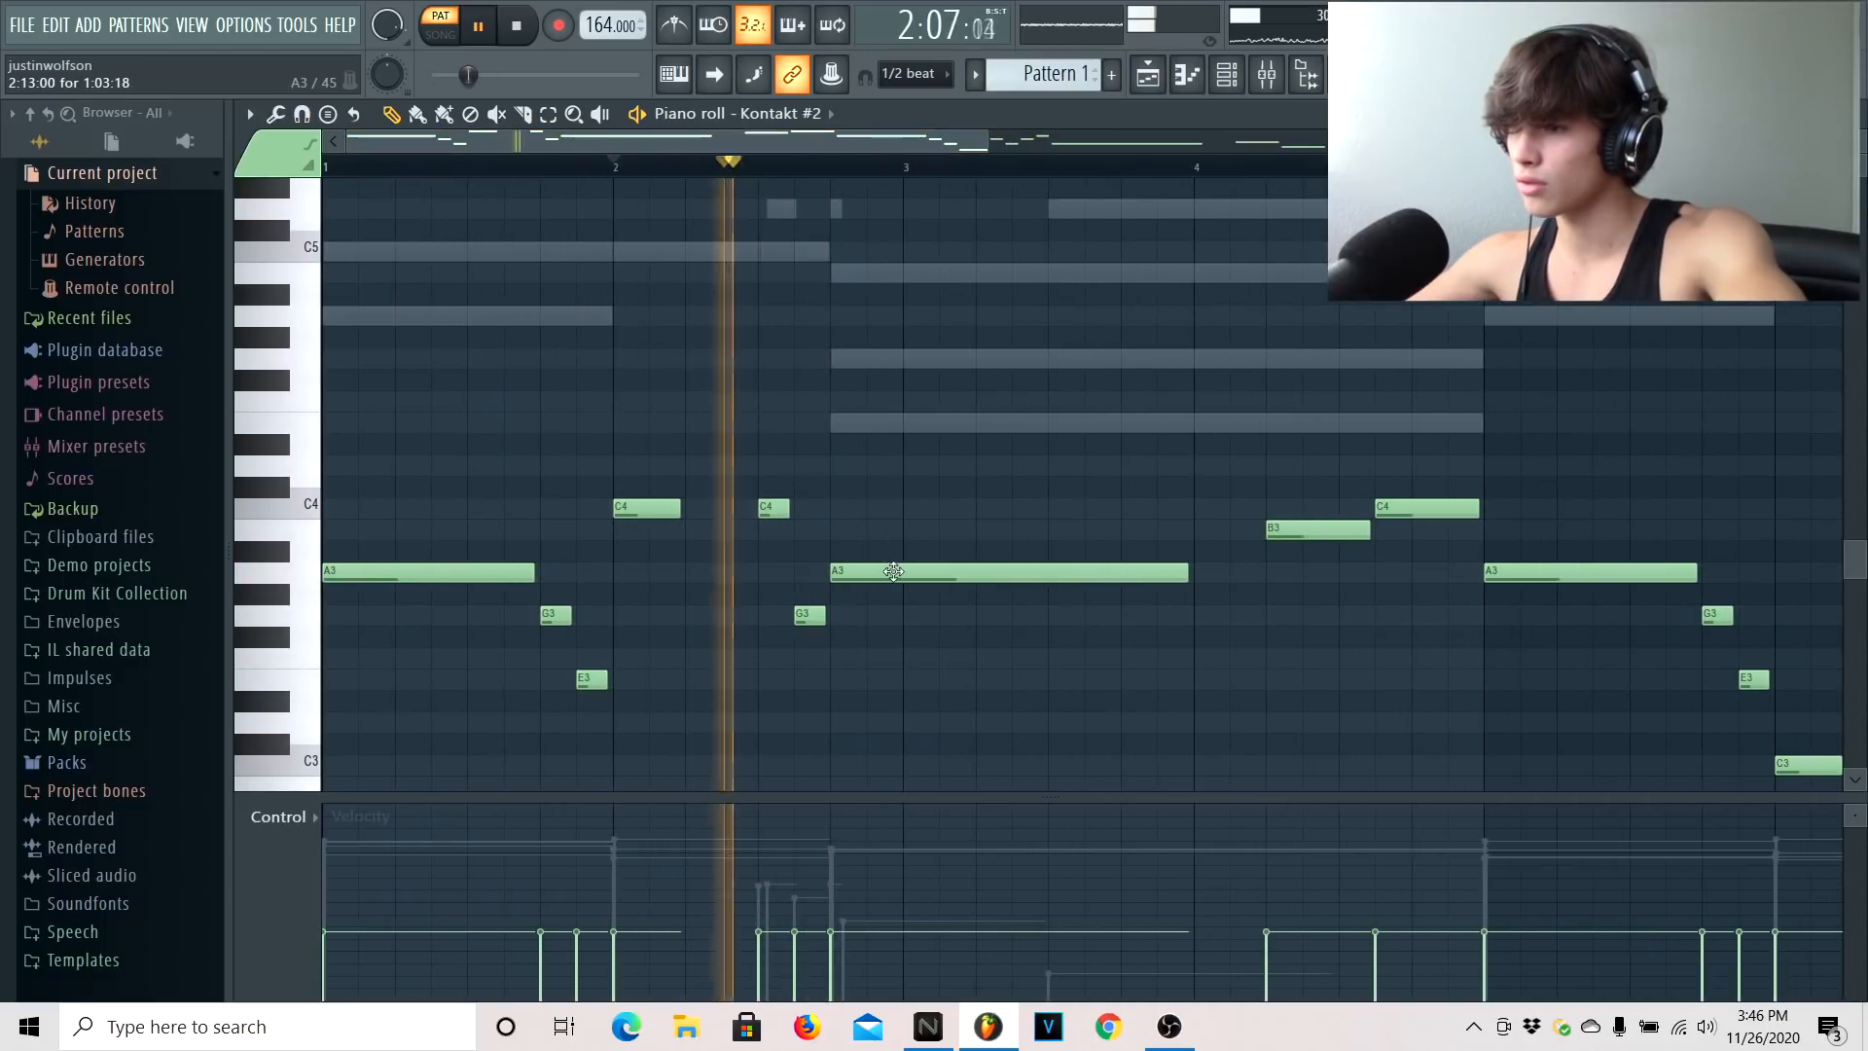
# Change the long A3 note just before bar 3 to E3 and play the Kontakt #2 line back from there
pyautogui.moveTo(893, 570); pyautogui.dragTo(893, 678)
pyautogui.click(841, 167)
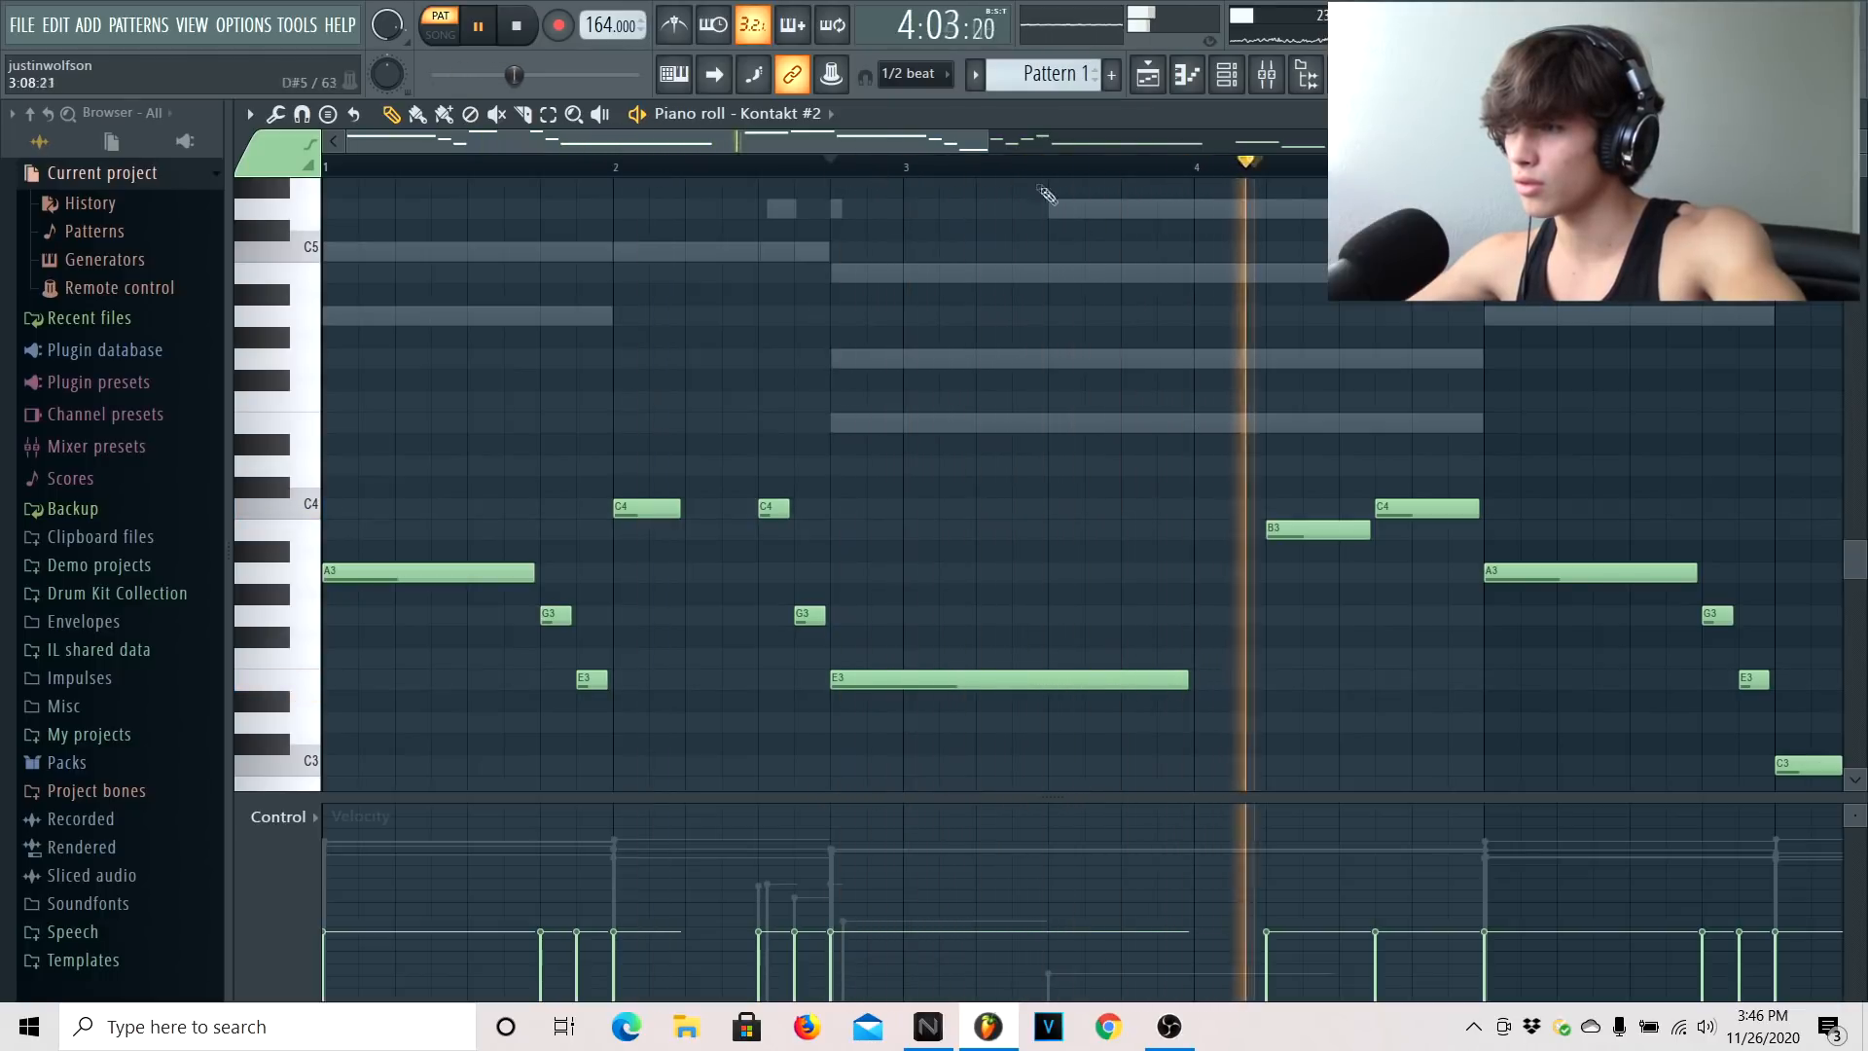
pyautogui.moveTo(988, 144); pyautogui.dragTo(1324, 230)
pyautogui.moveTo(1324, 144); pyautogui.dragTo(1678, 175)
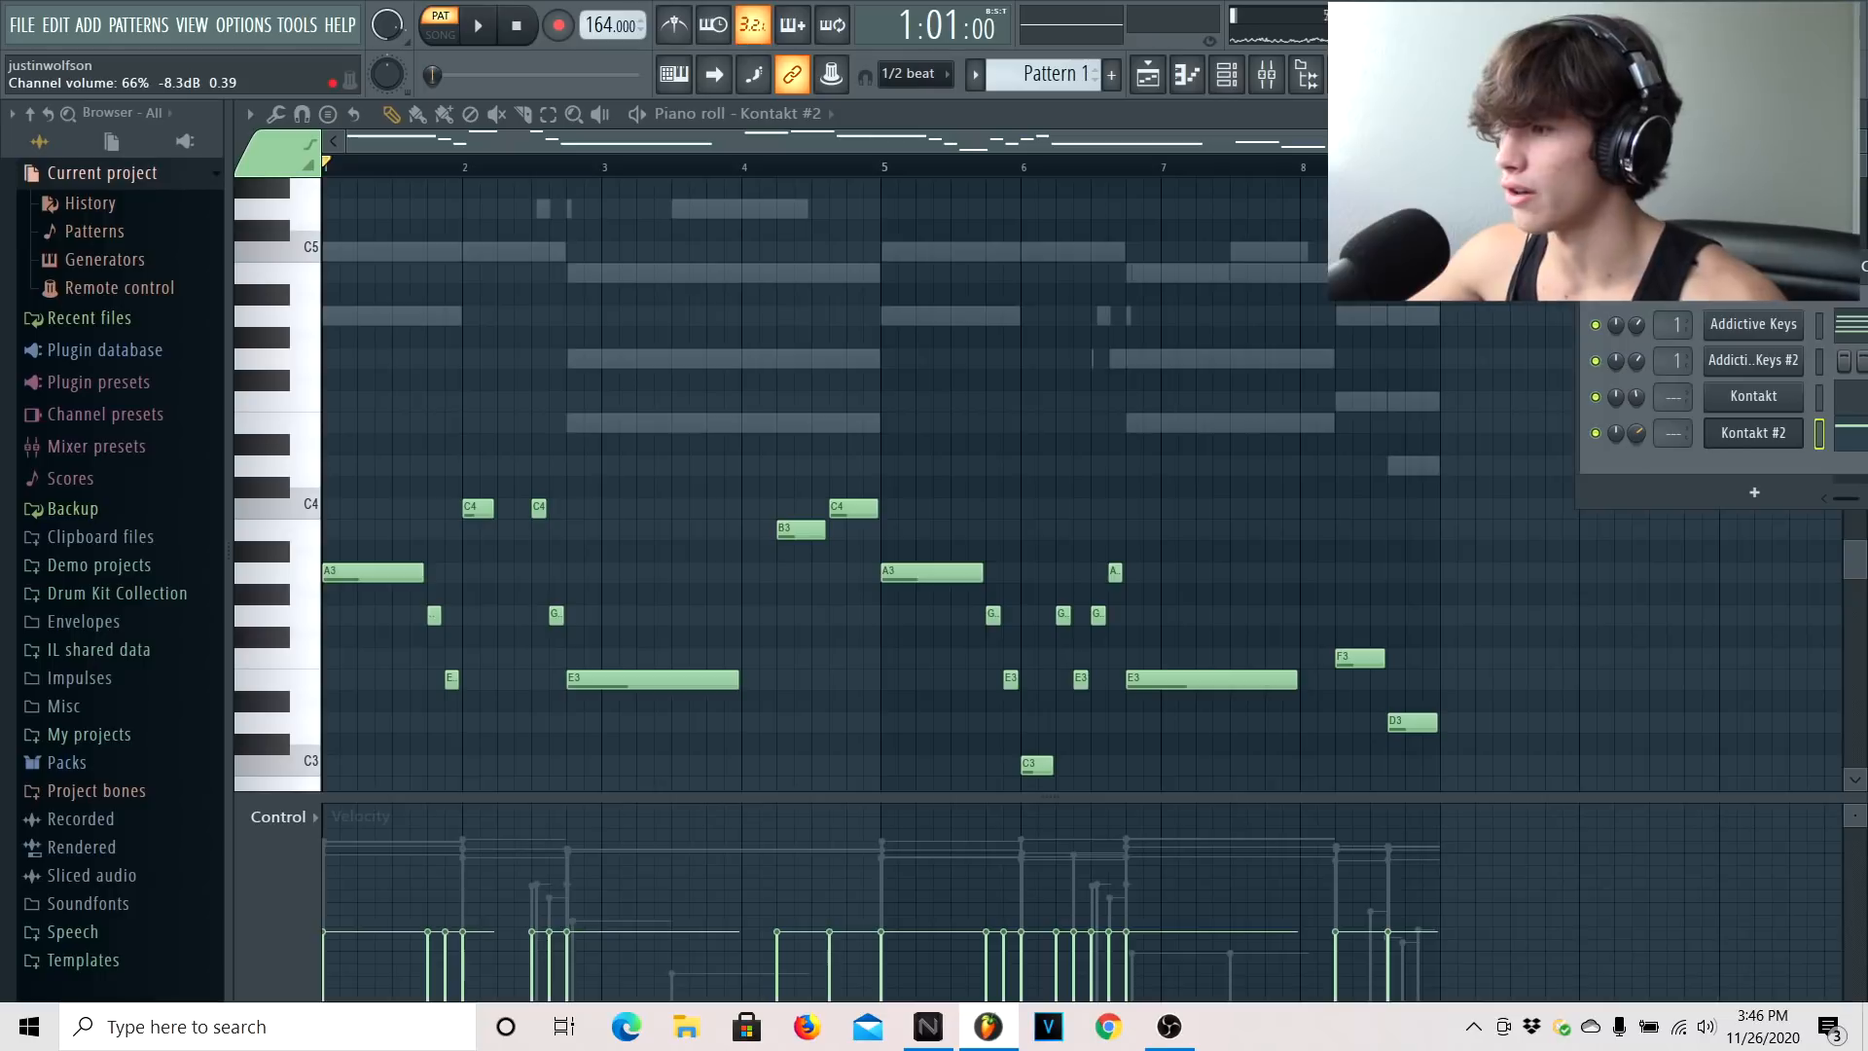
# Review all the Kontakt #2 notes and the snap setting, and play the pattern through to bar 8
pyautogui.scroll(-3, 1268, 519)
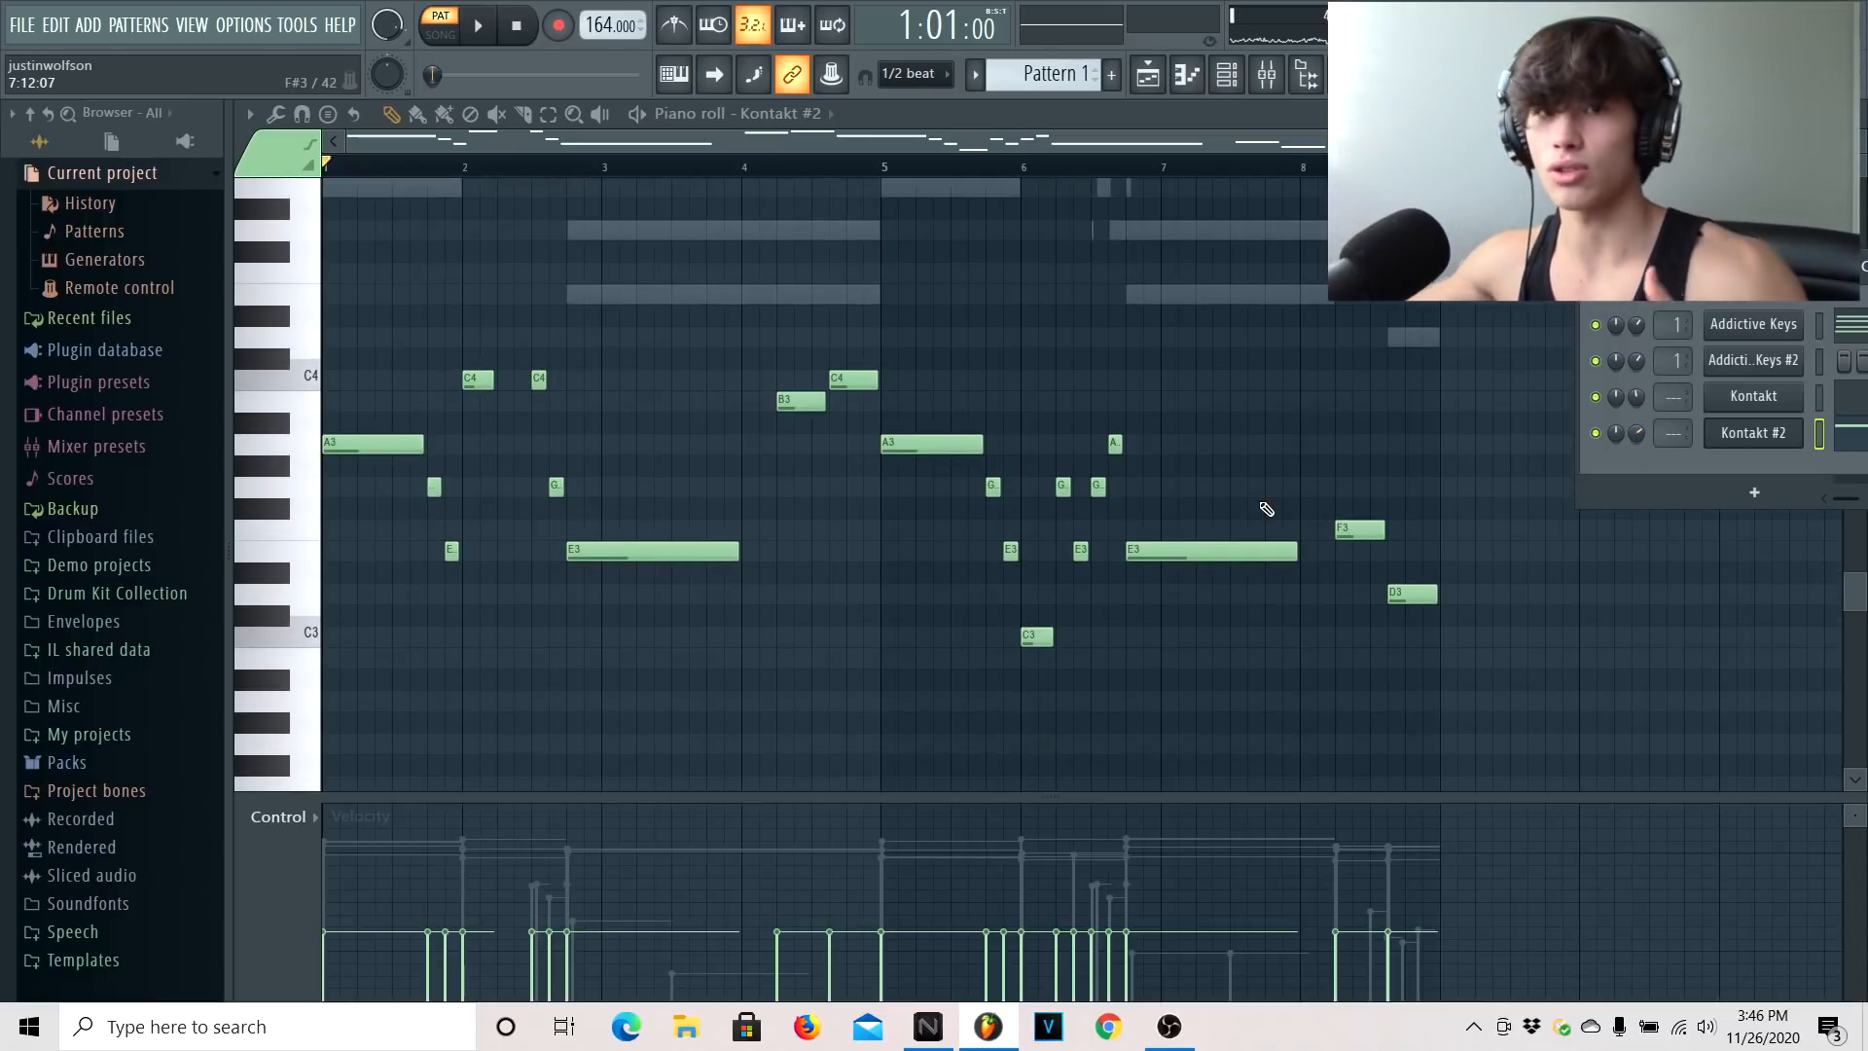
pyautogui.hotkey('ctrl', 'a')
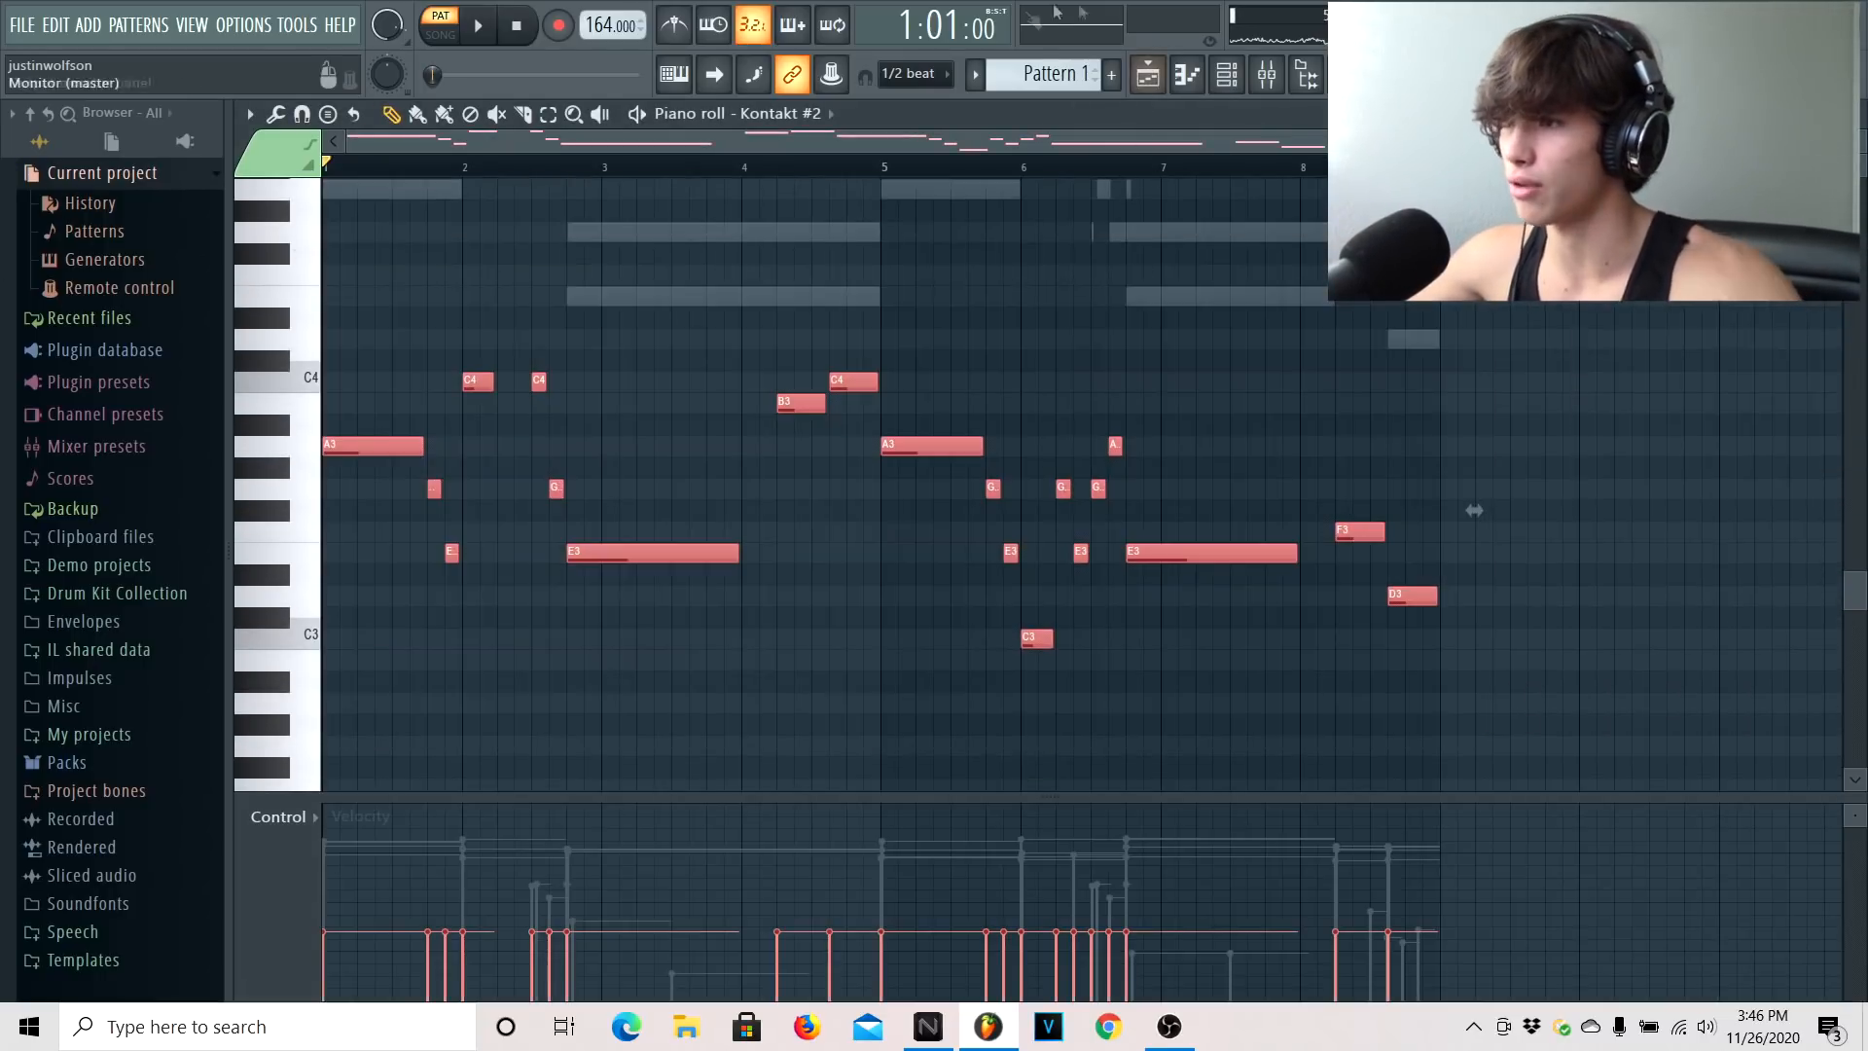
pyautogui.click(934, 74)
pyautogui.click(939, 78)
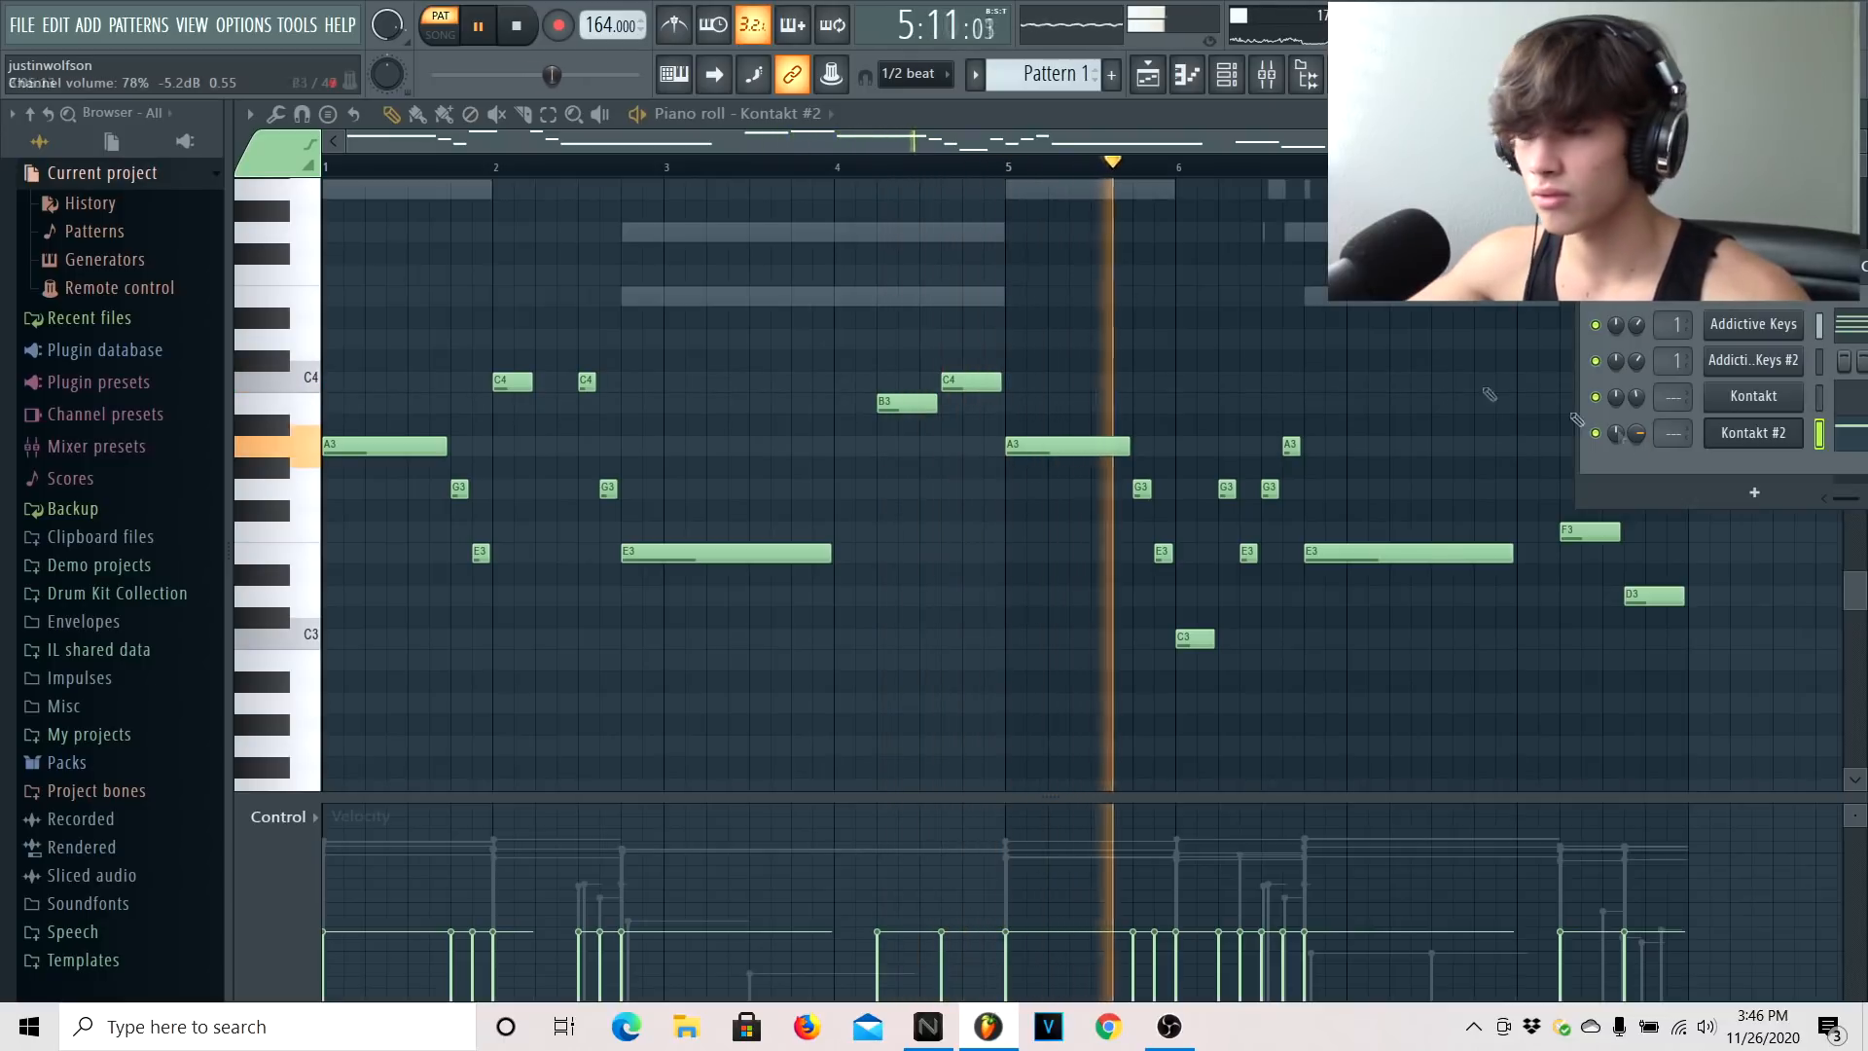
pyautogui.moveTo(956, 144); pyautogui.dragTo(1109, 194)
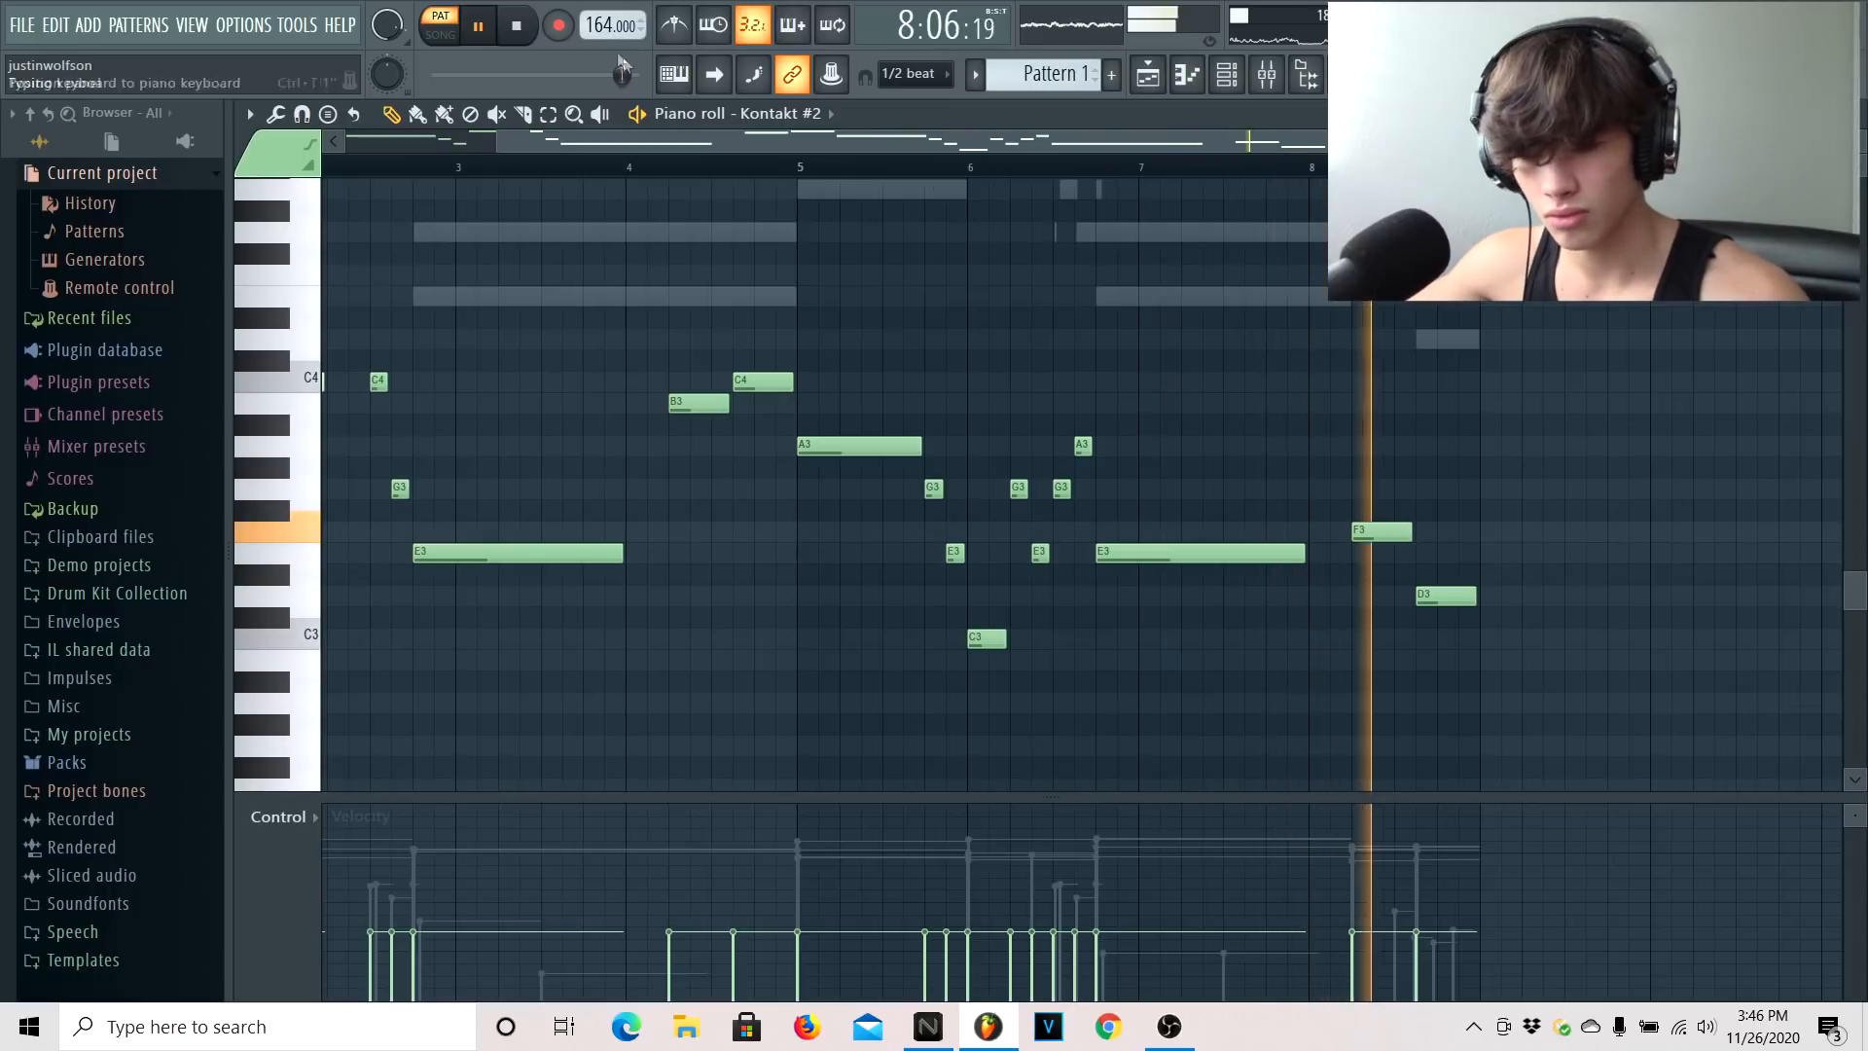
pyautogui.press('space')
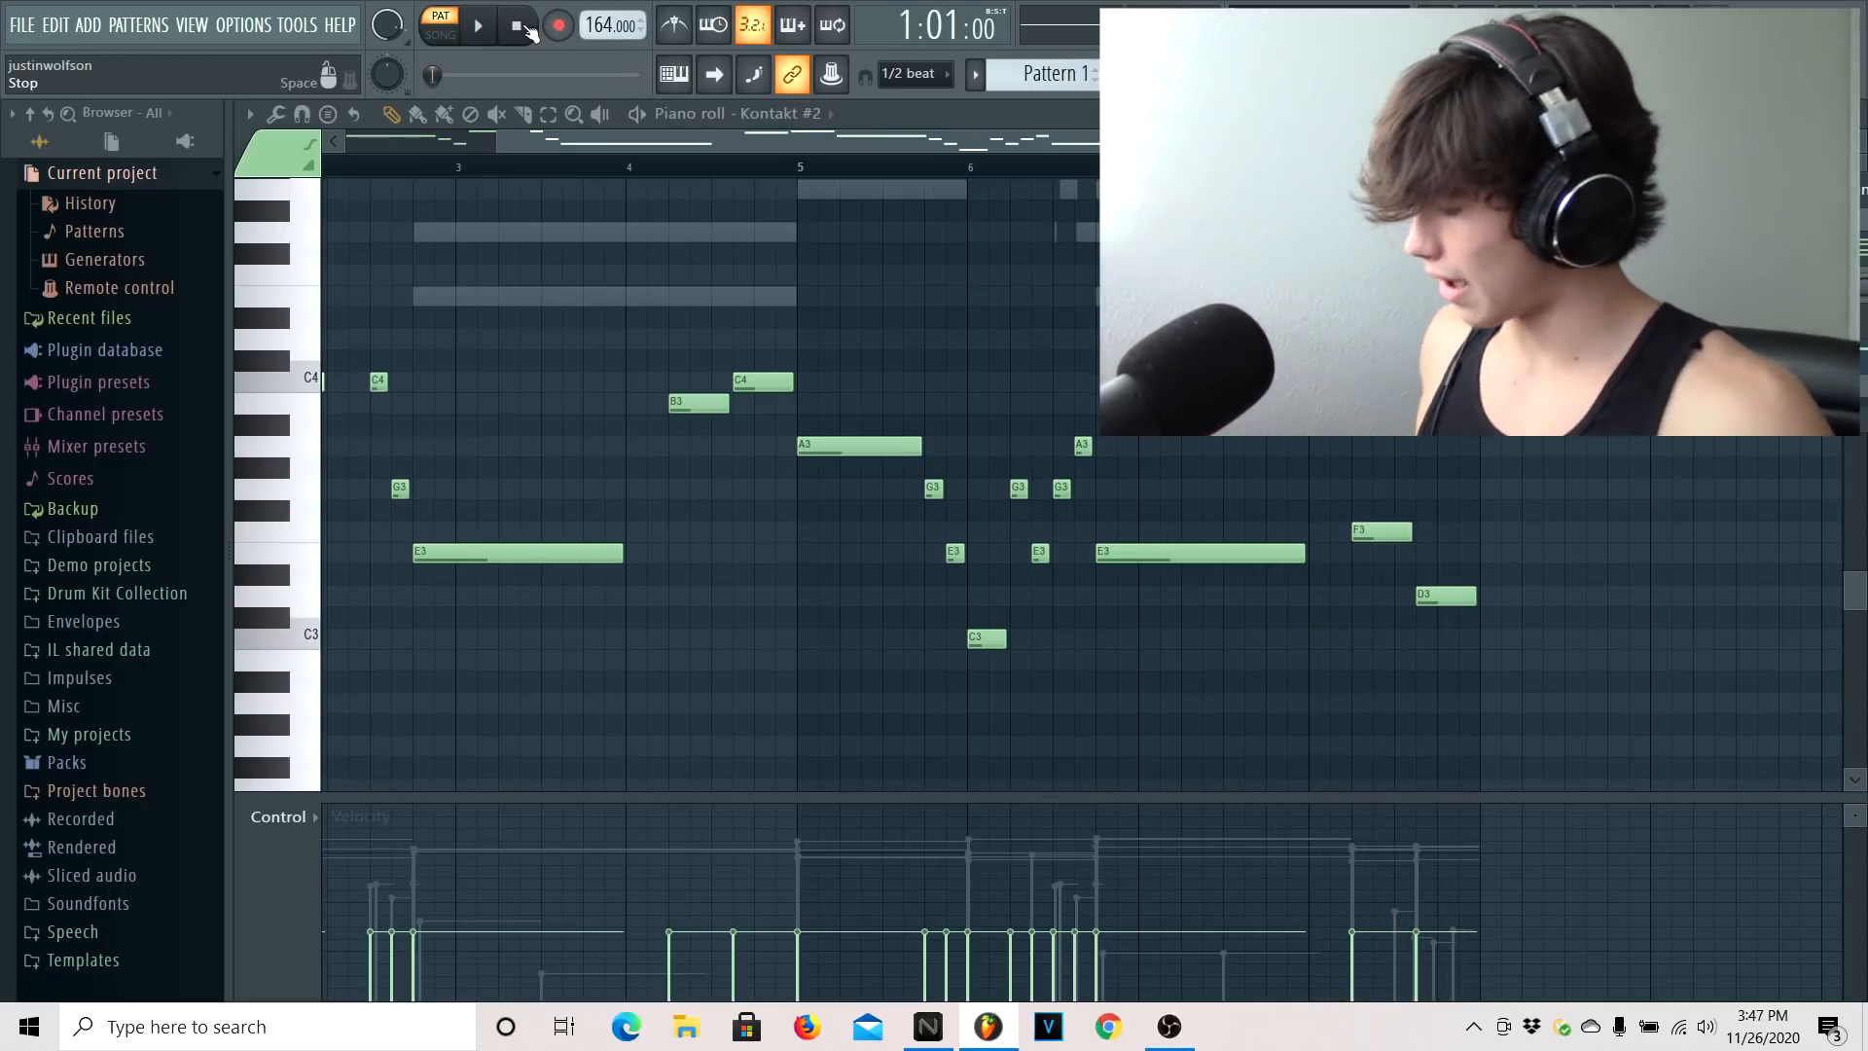
# Open the piano roll of the Addictive Keys #2 channel and show bars 1 to 3 around octaves C5 and C6
pyautogui.rightClick(1430, 271)
pyautogui.click(1450, 284)
pyautogui.scroll(2, 1313, 292)
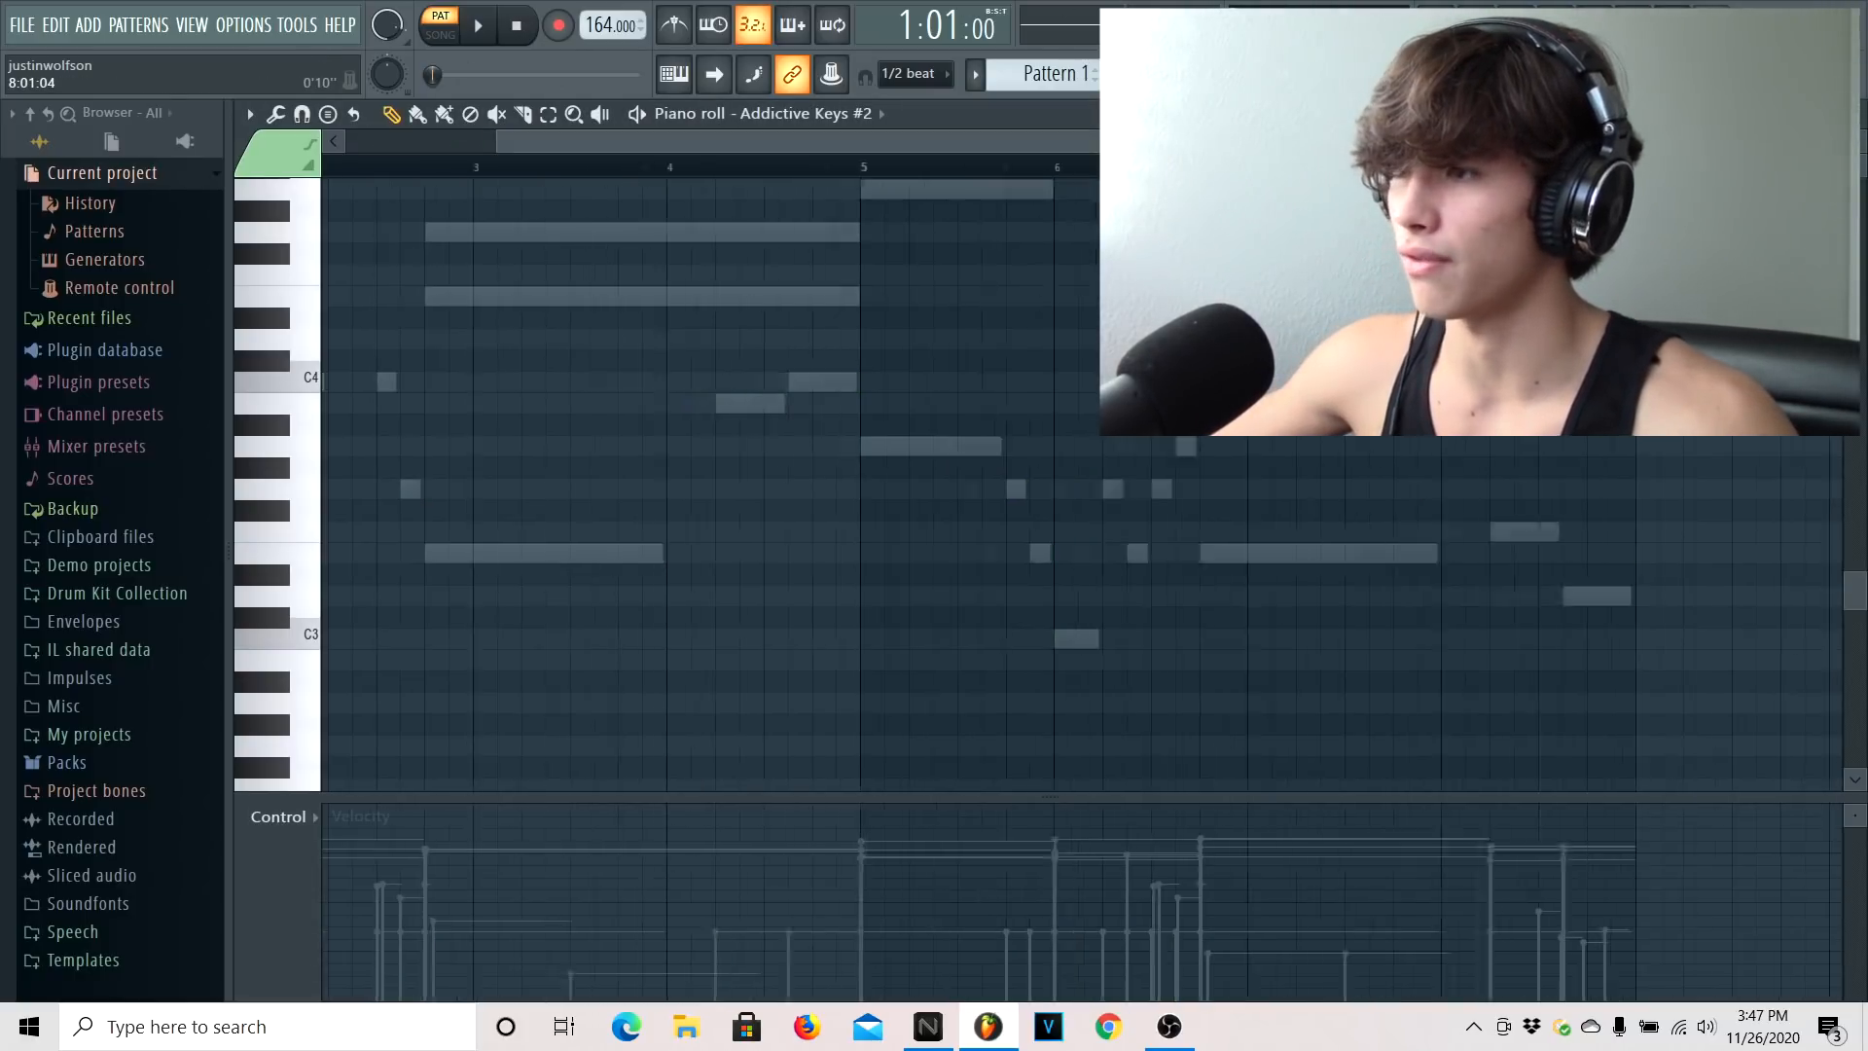
pyautogui.hscroll(-3, 794, 226)
pyautogui.scroll(2, 793, 226)
pyautogui.scroll(3, 491, 276)
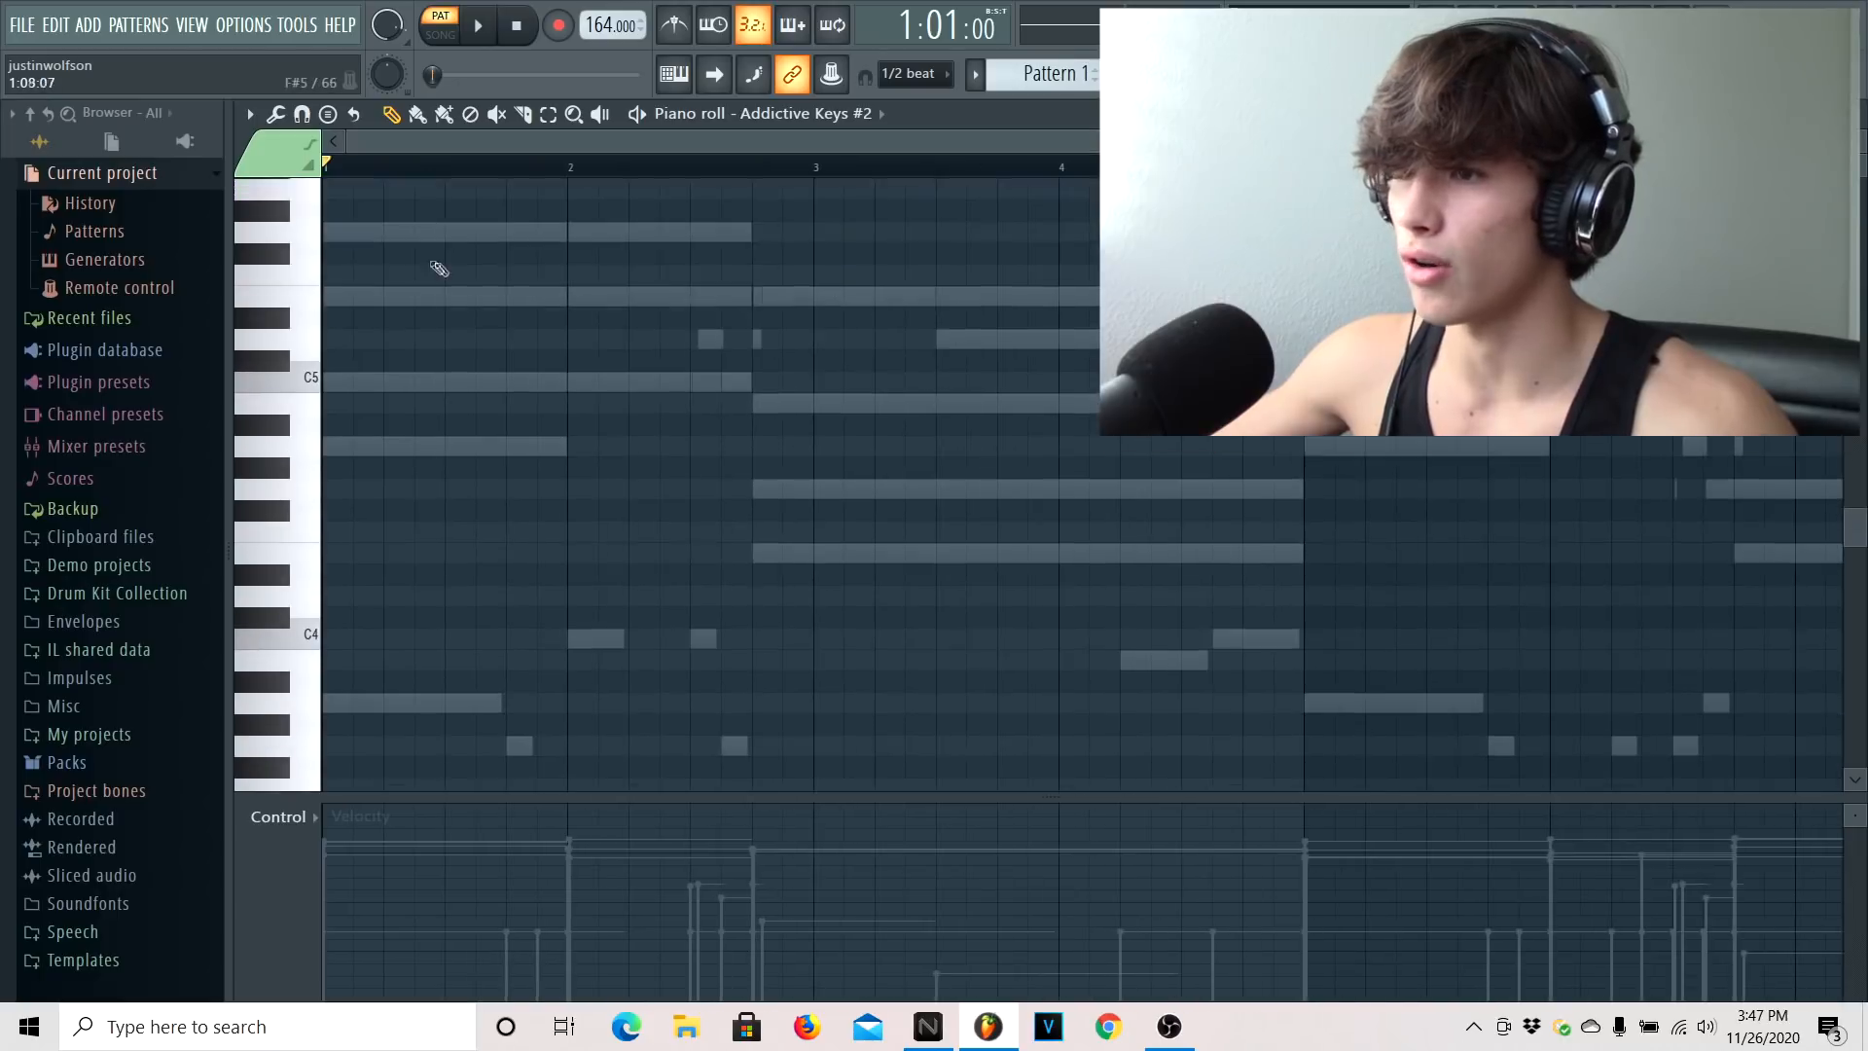
pyautogui.scroll(2, 446, 276)
pyautogui.moveTo(1103, 136); pyautogui.dragTo(988, 138)
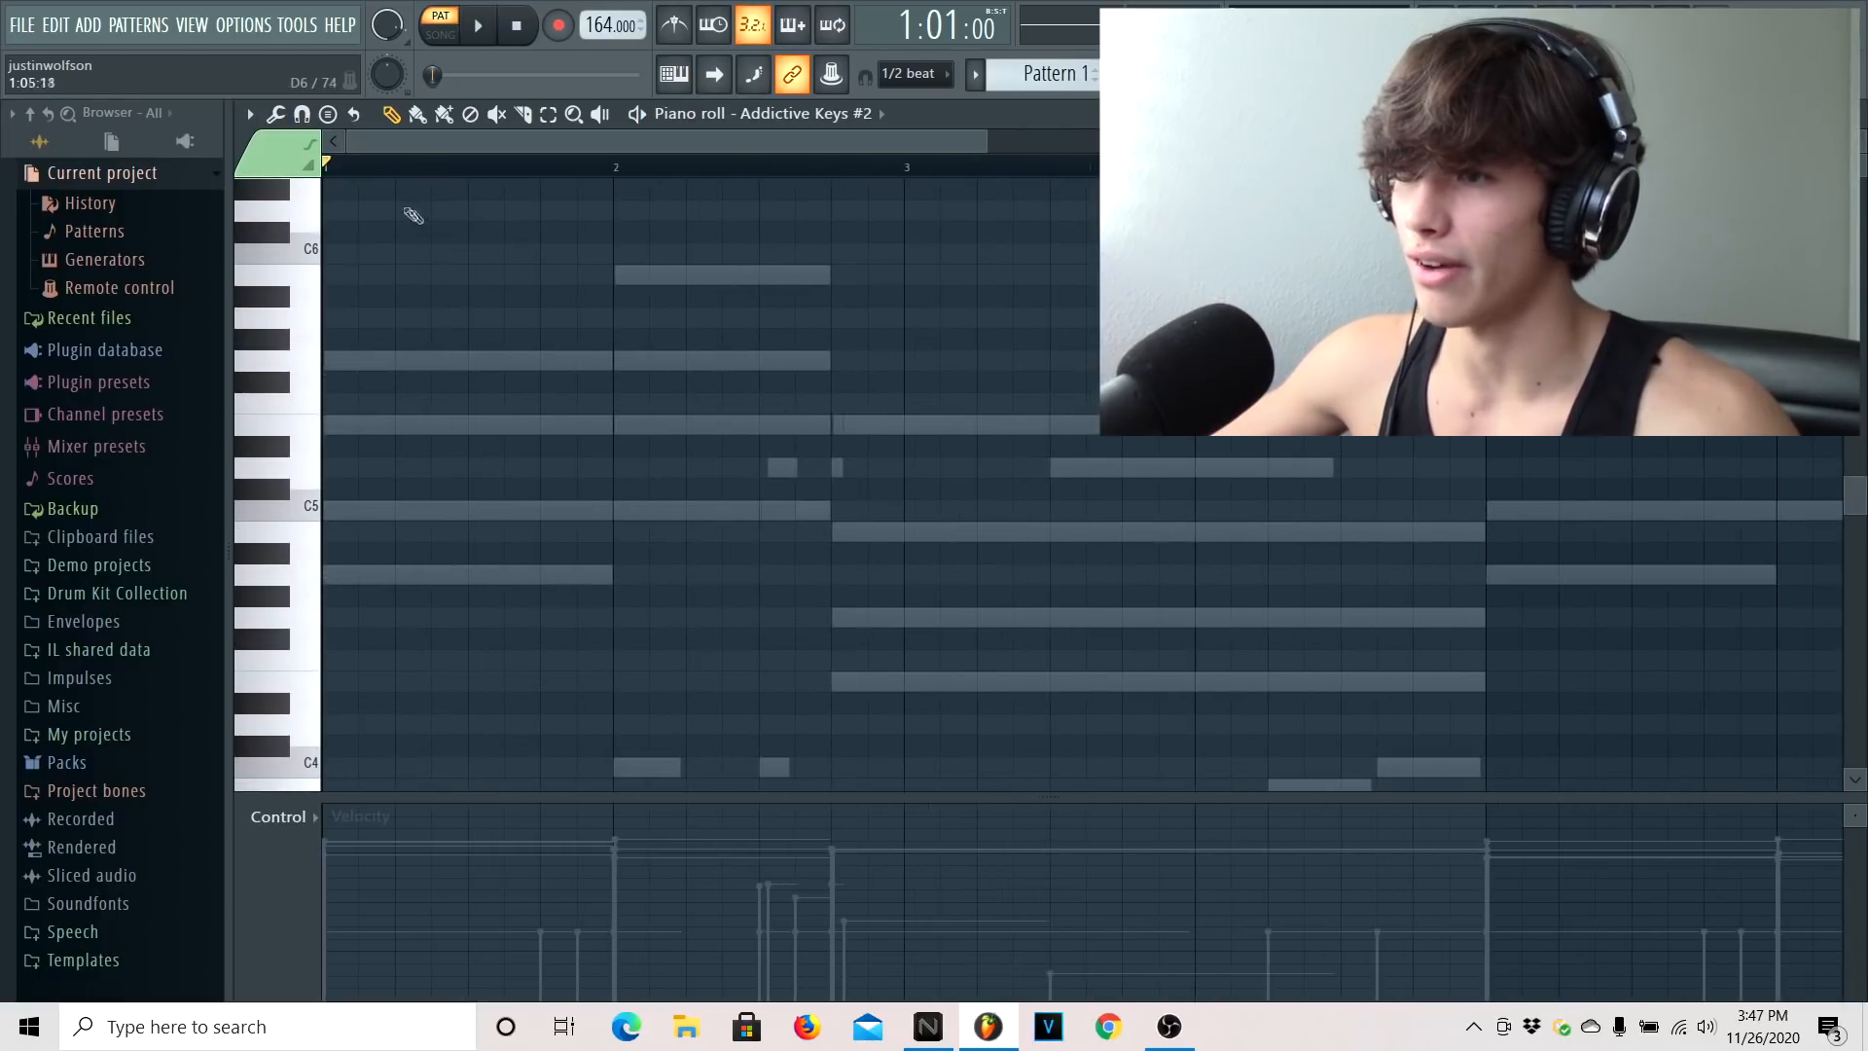
# Audition piano keys between E5 and B5 on Addictive Keys #2 while the pattern plays
pyautogui.moveTo(302, 325); pyautogui.dragTo(303, 263)
pyautogui.press('space')
pyautogui.press('space')
pyautogui.click(302, 263)
pyautogui.click(302, 319)
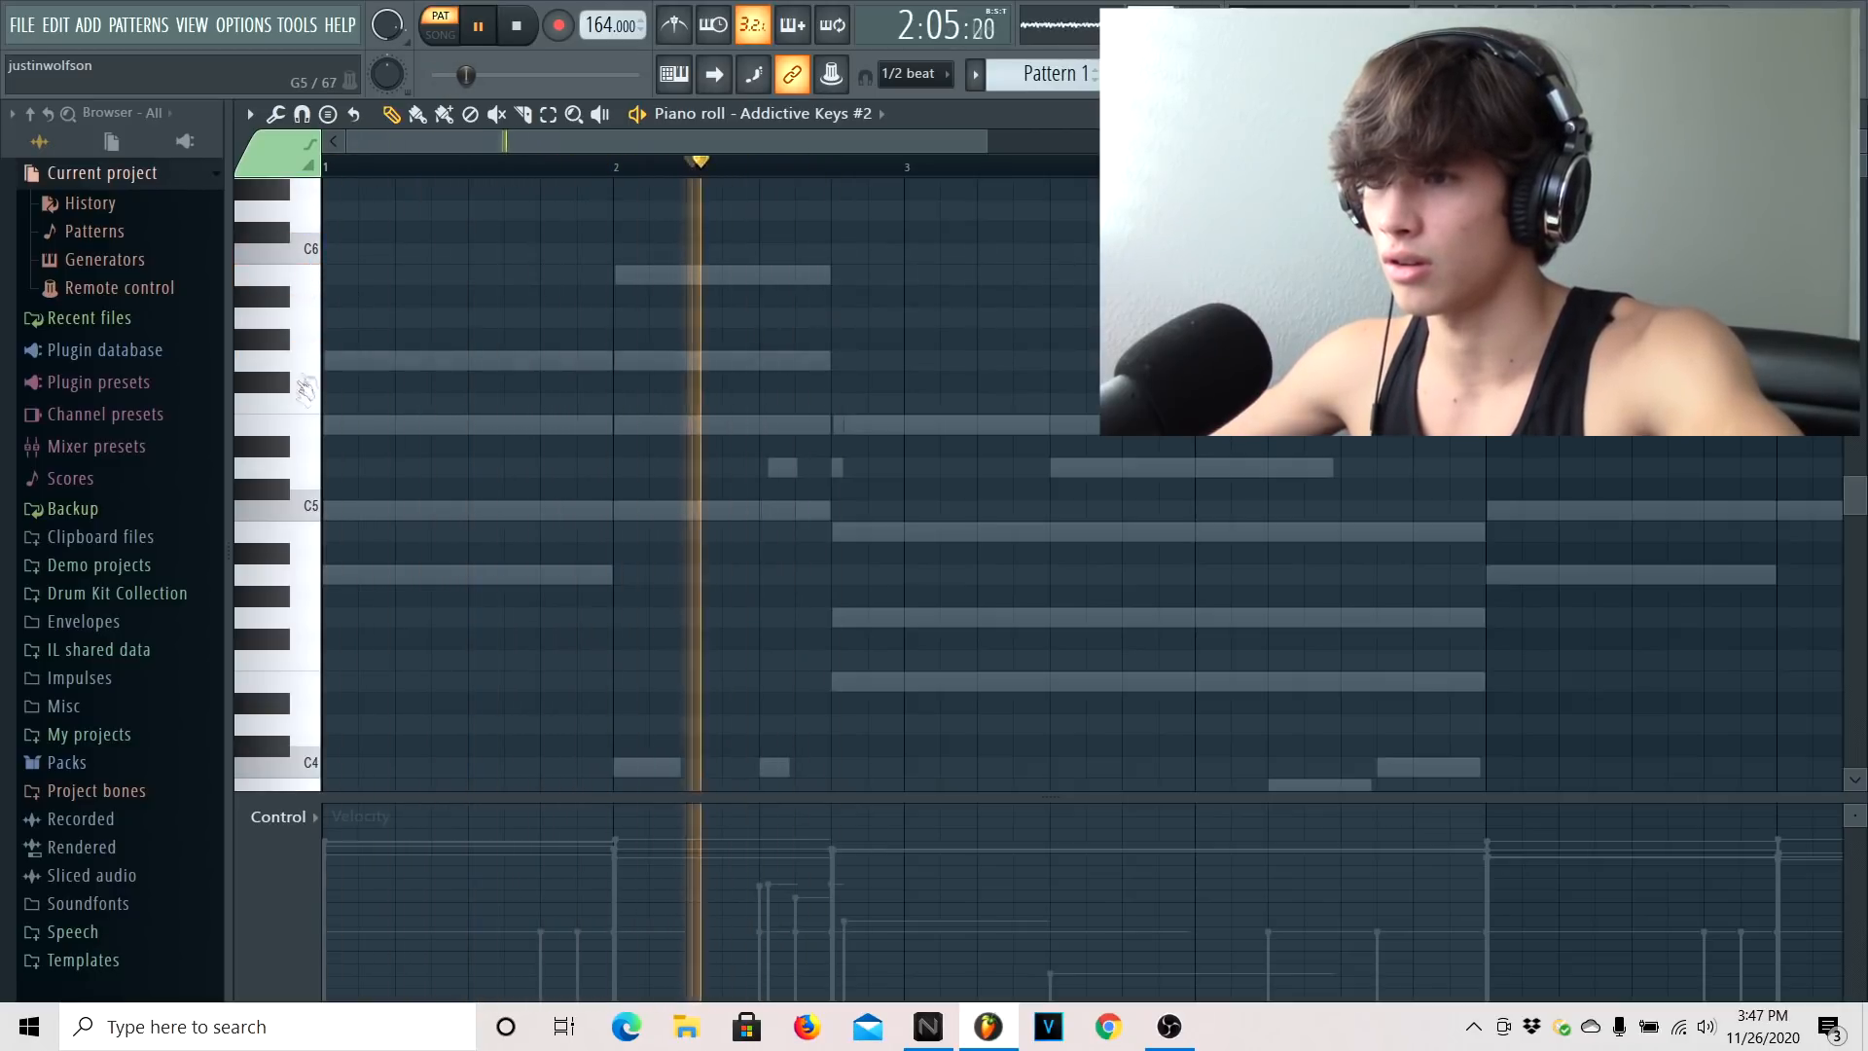
pyautogui.click(302, 428)
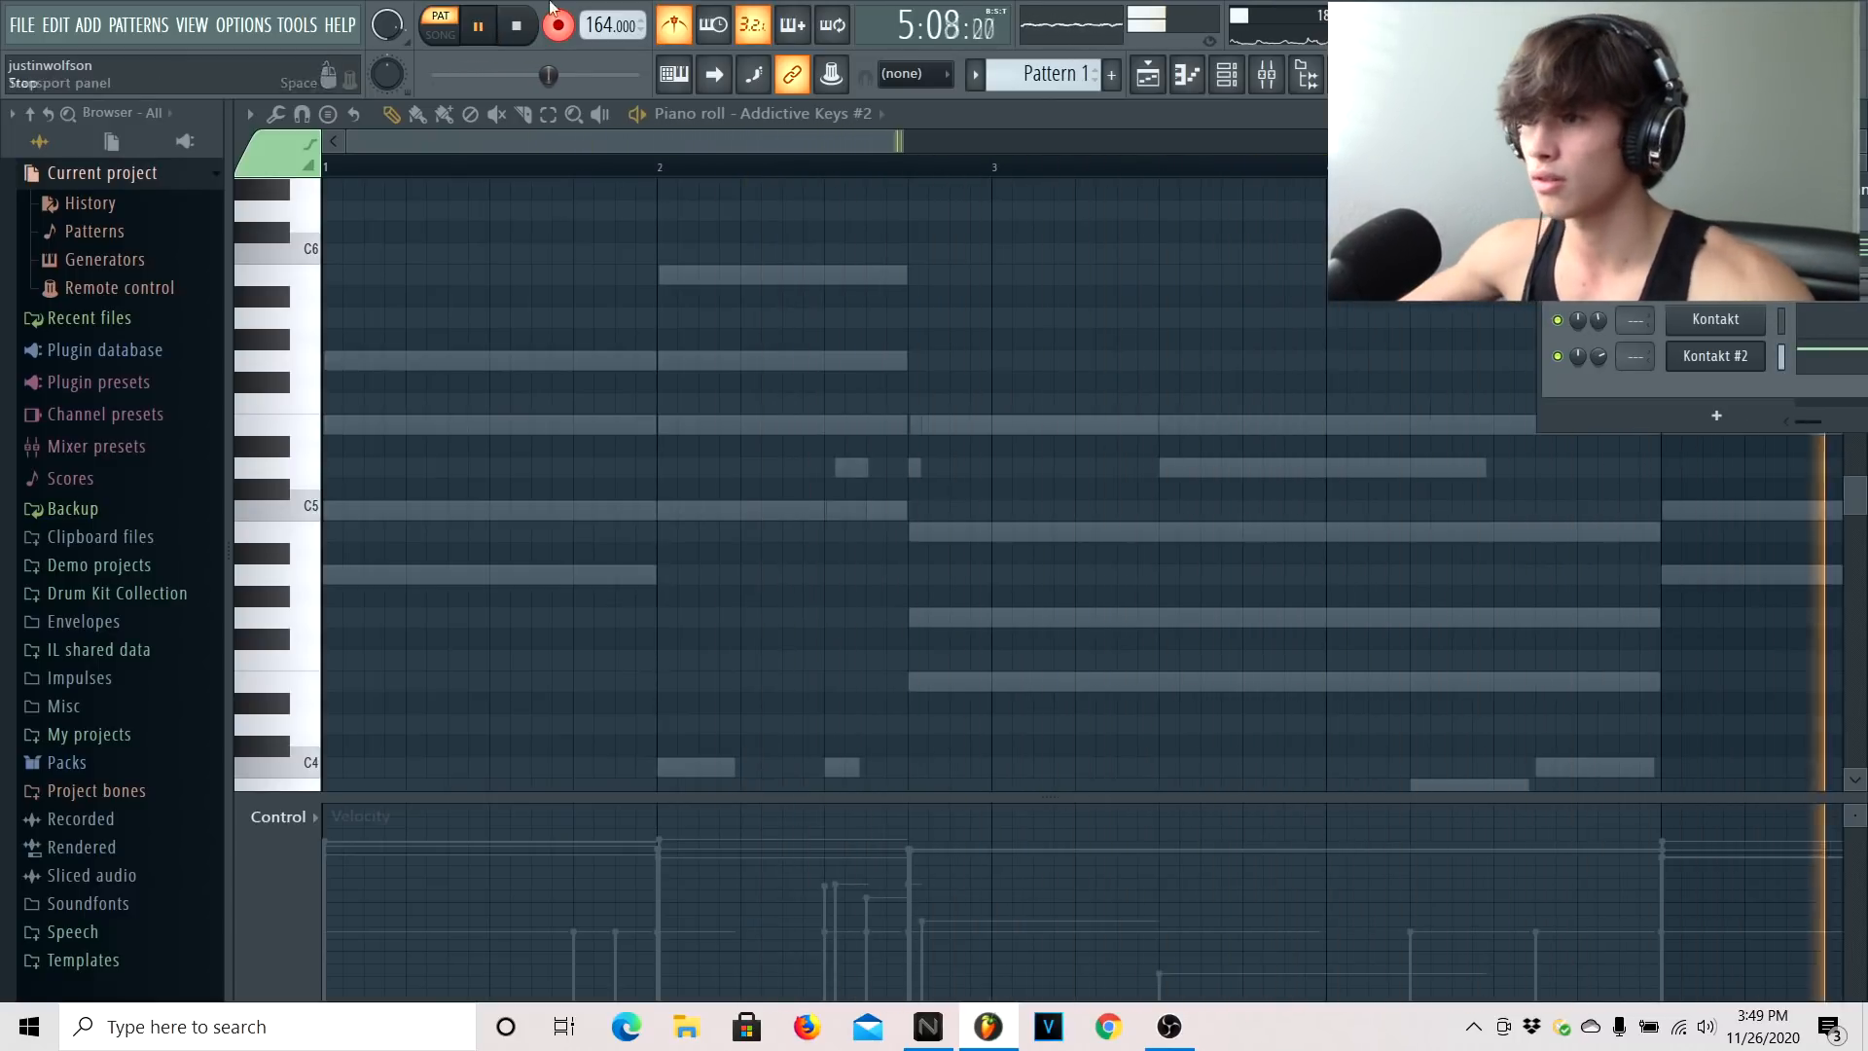
# Examine the melody recorded on Addictive Keys #2 around octave C7 and play it back from bar 3
pyautogui.moveTo(901, 136); pyautogui.dragTo(781, 171)
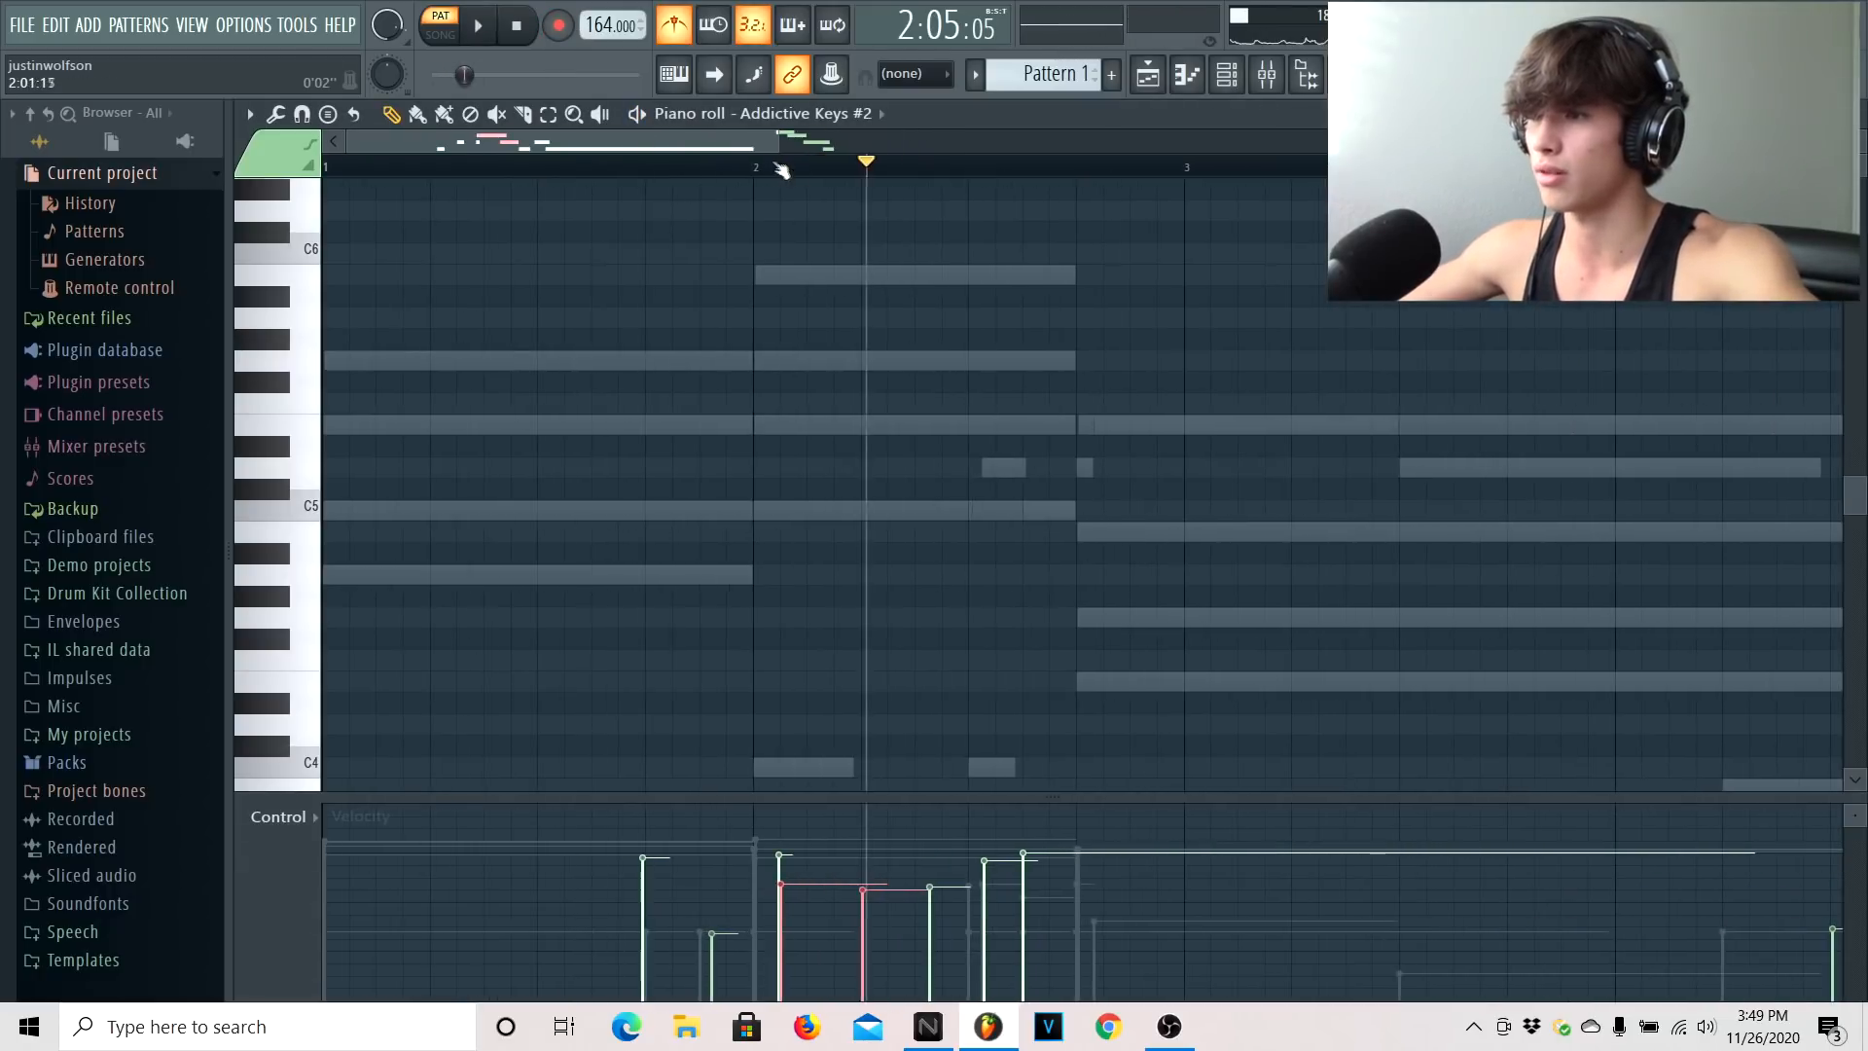
pyautogui.click(939, 75)
pyautogui.scroll(-5, 863, 296)
pyautogui.scroll(2, 704, 317)
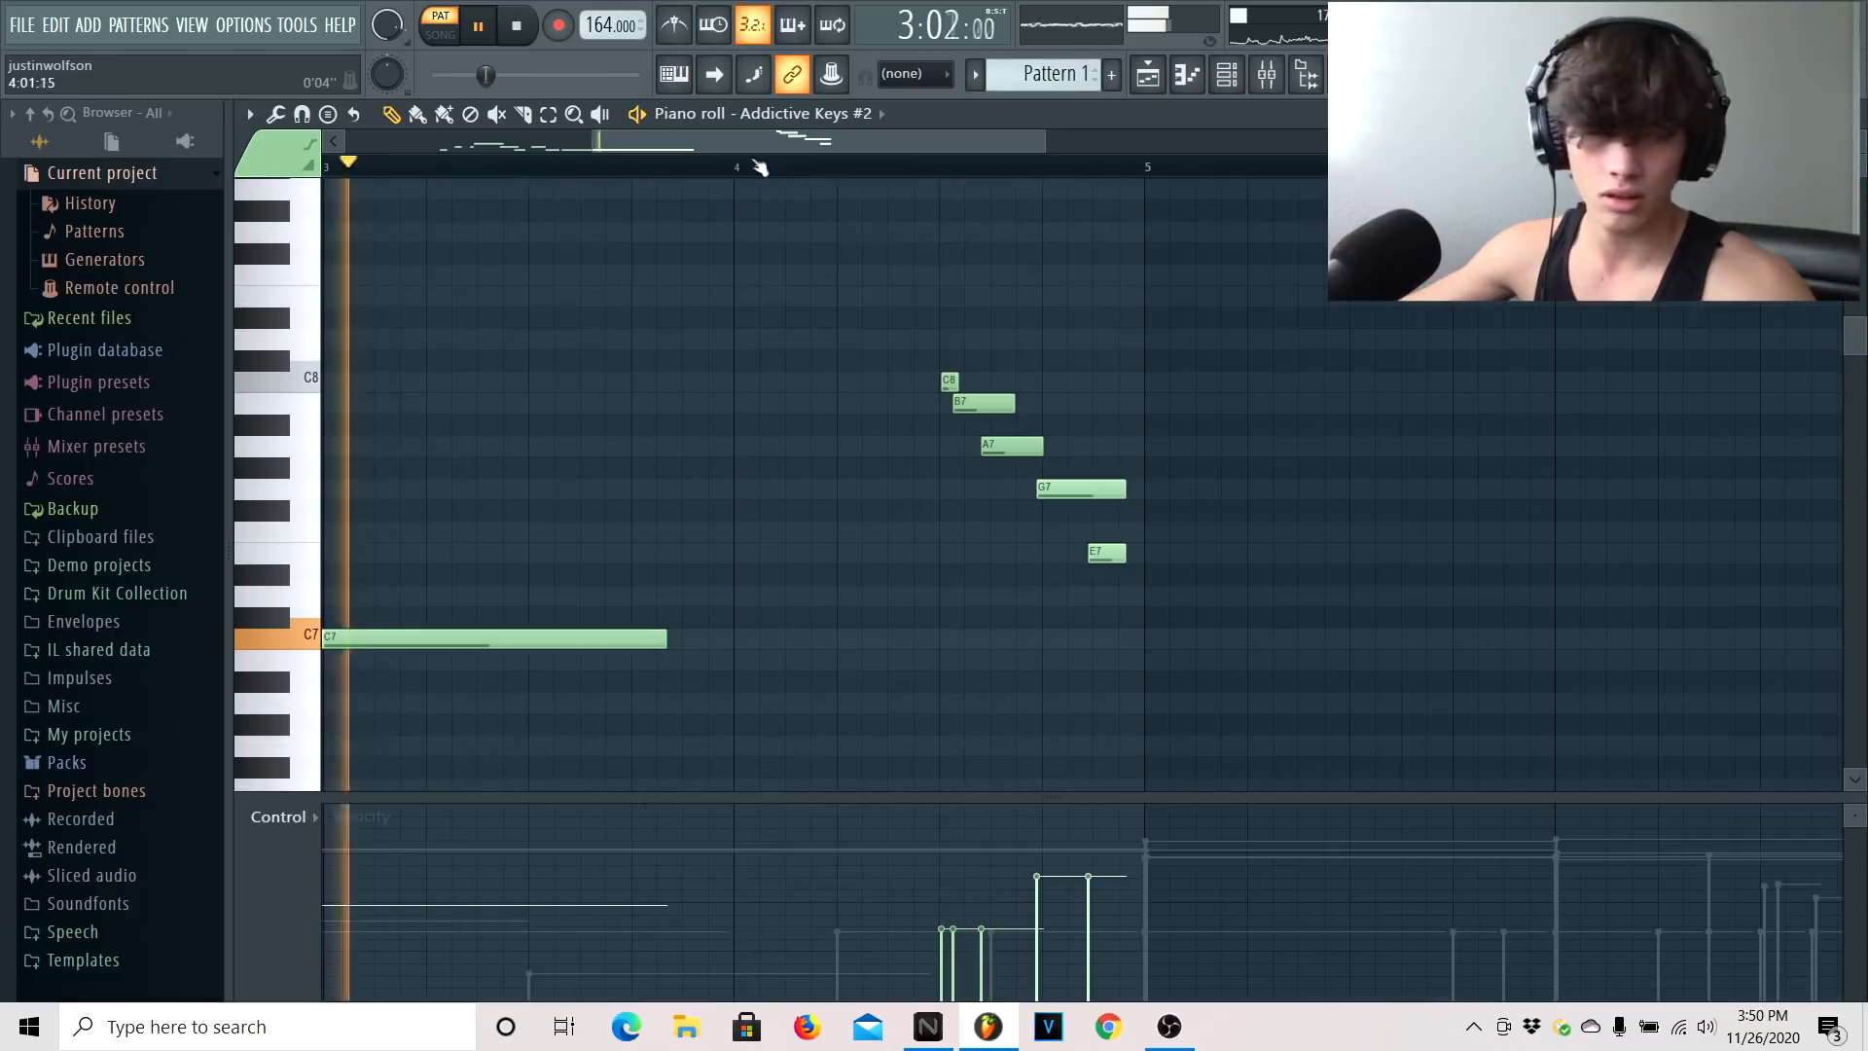
# Close the Addictive Keys #3 plugin window, check the Addictive Keys #2 melody around bar 5, and return the playhead to bar 1
pyautogui.click(1226, 75)
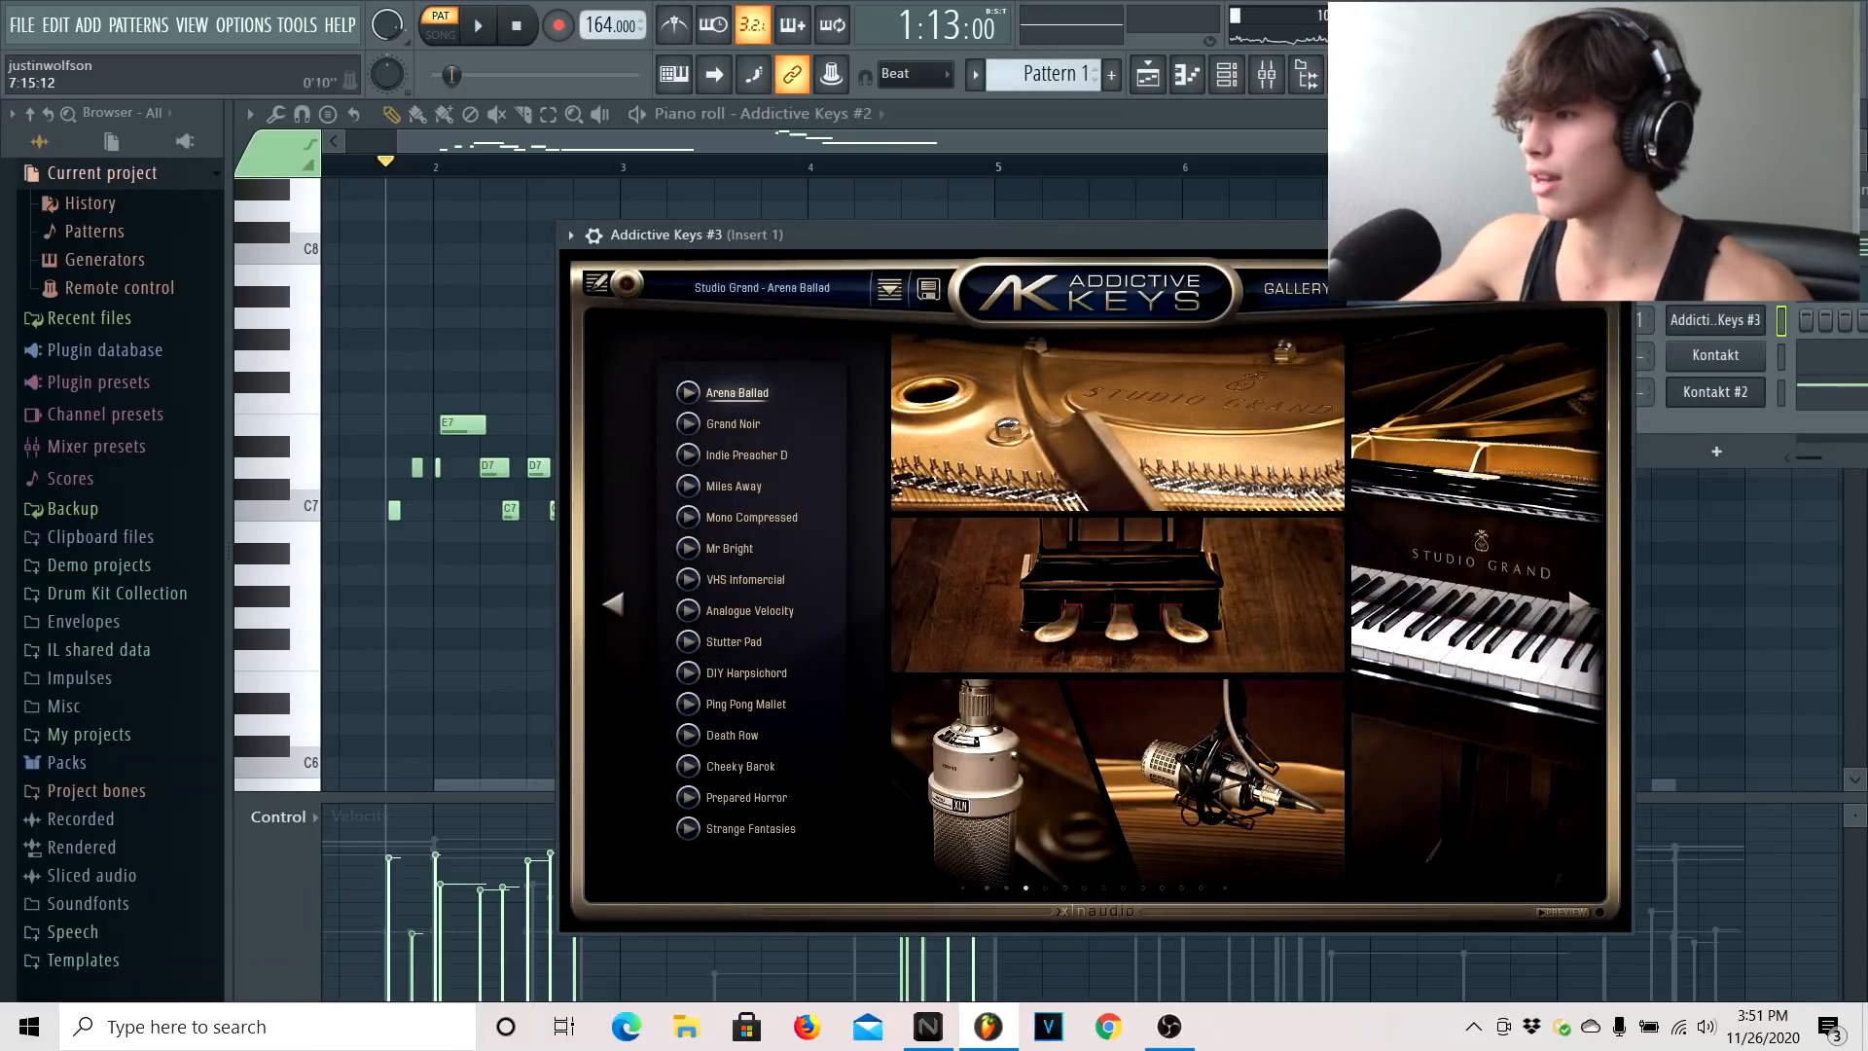
pyautogui.press('Escape')
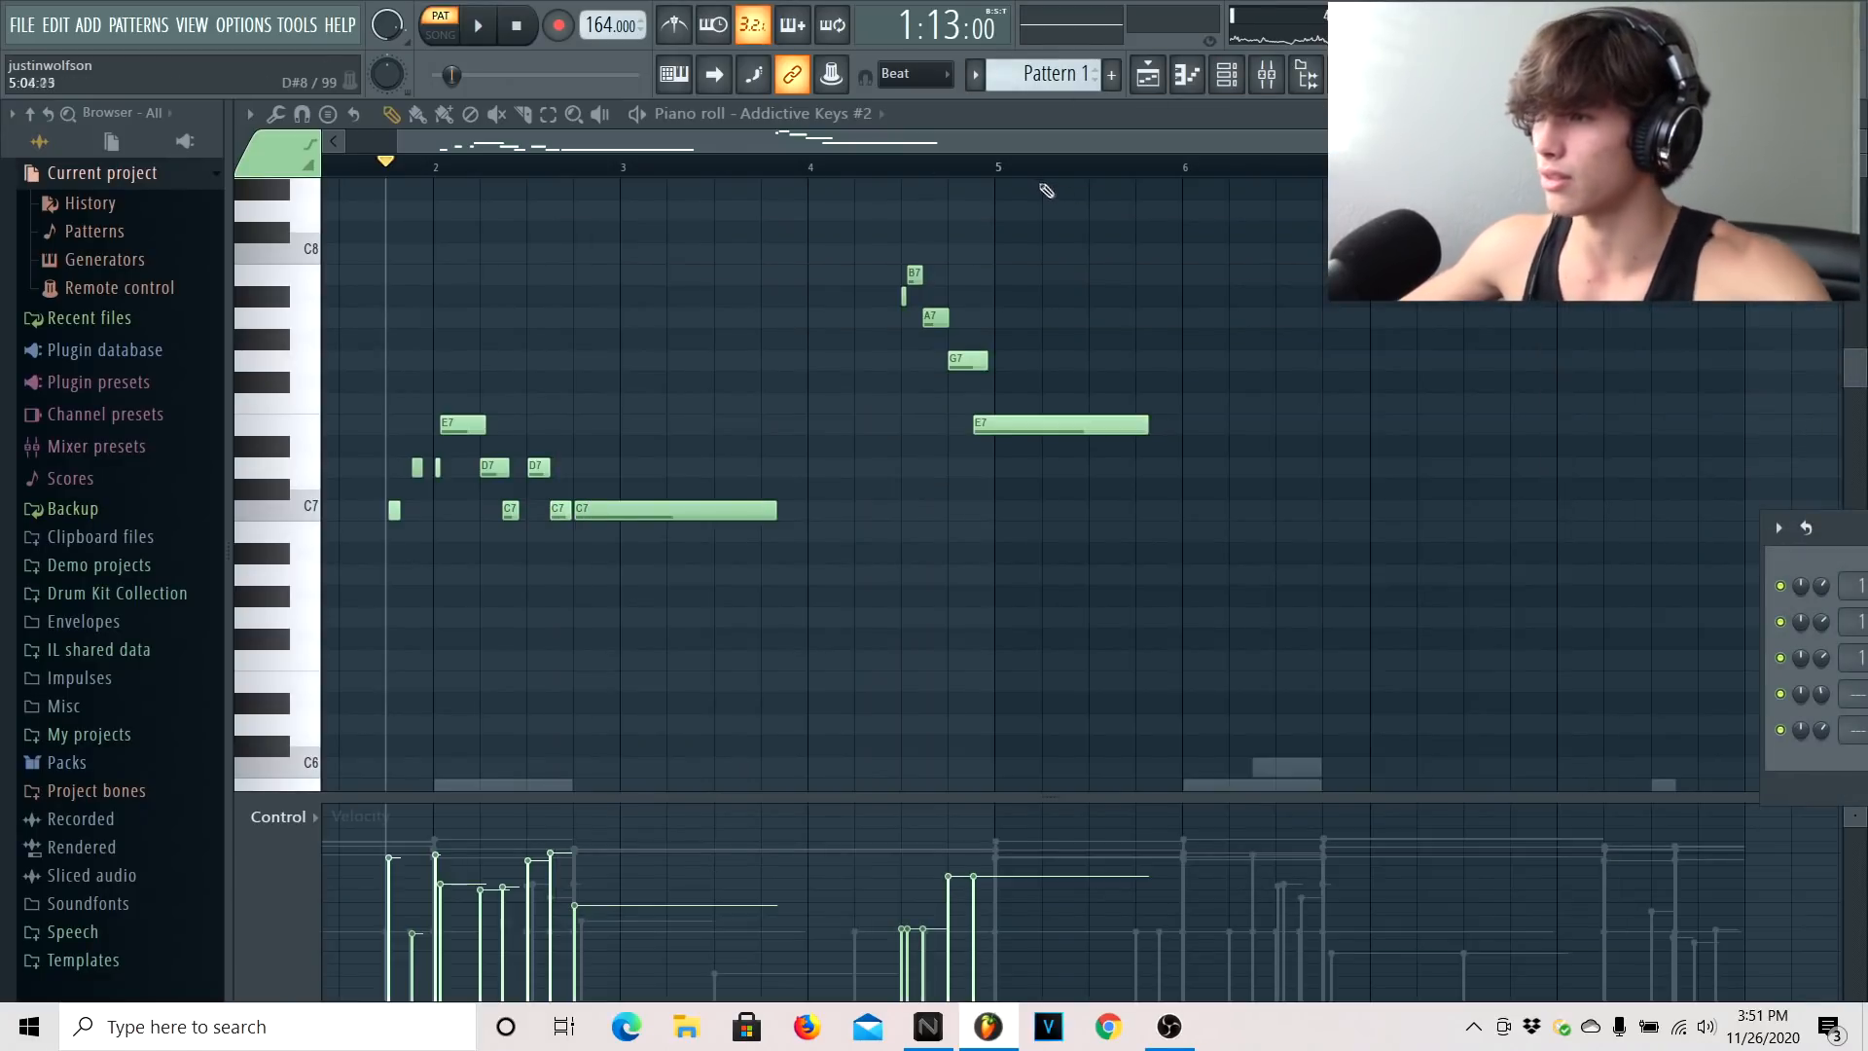
pyautogui.moveTo(1020, 179); pyautogui.dragTo(1247, 237)
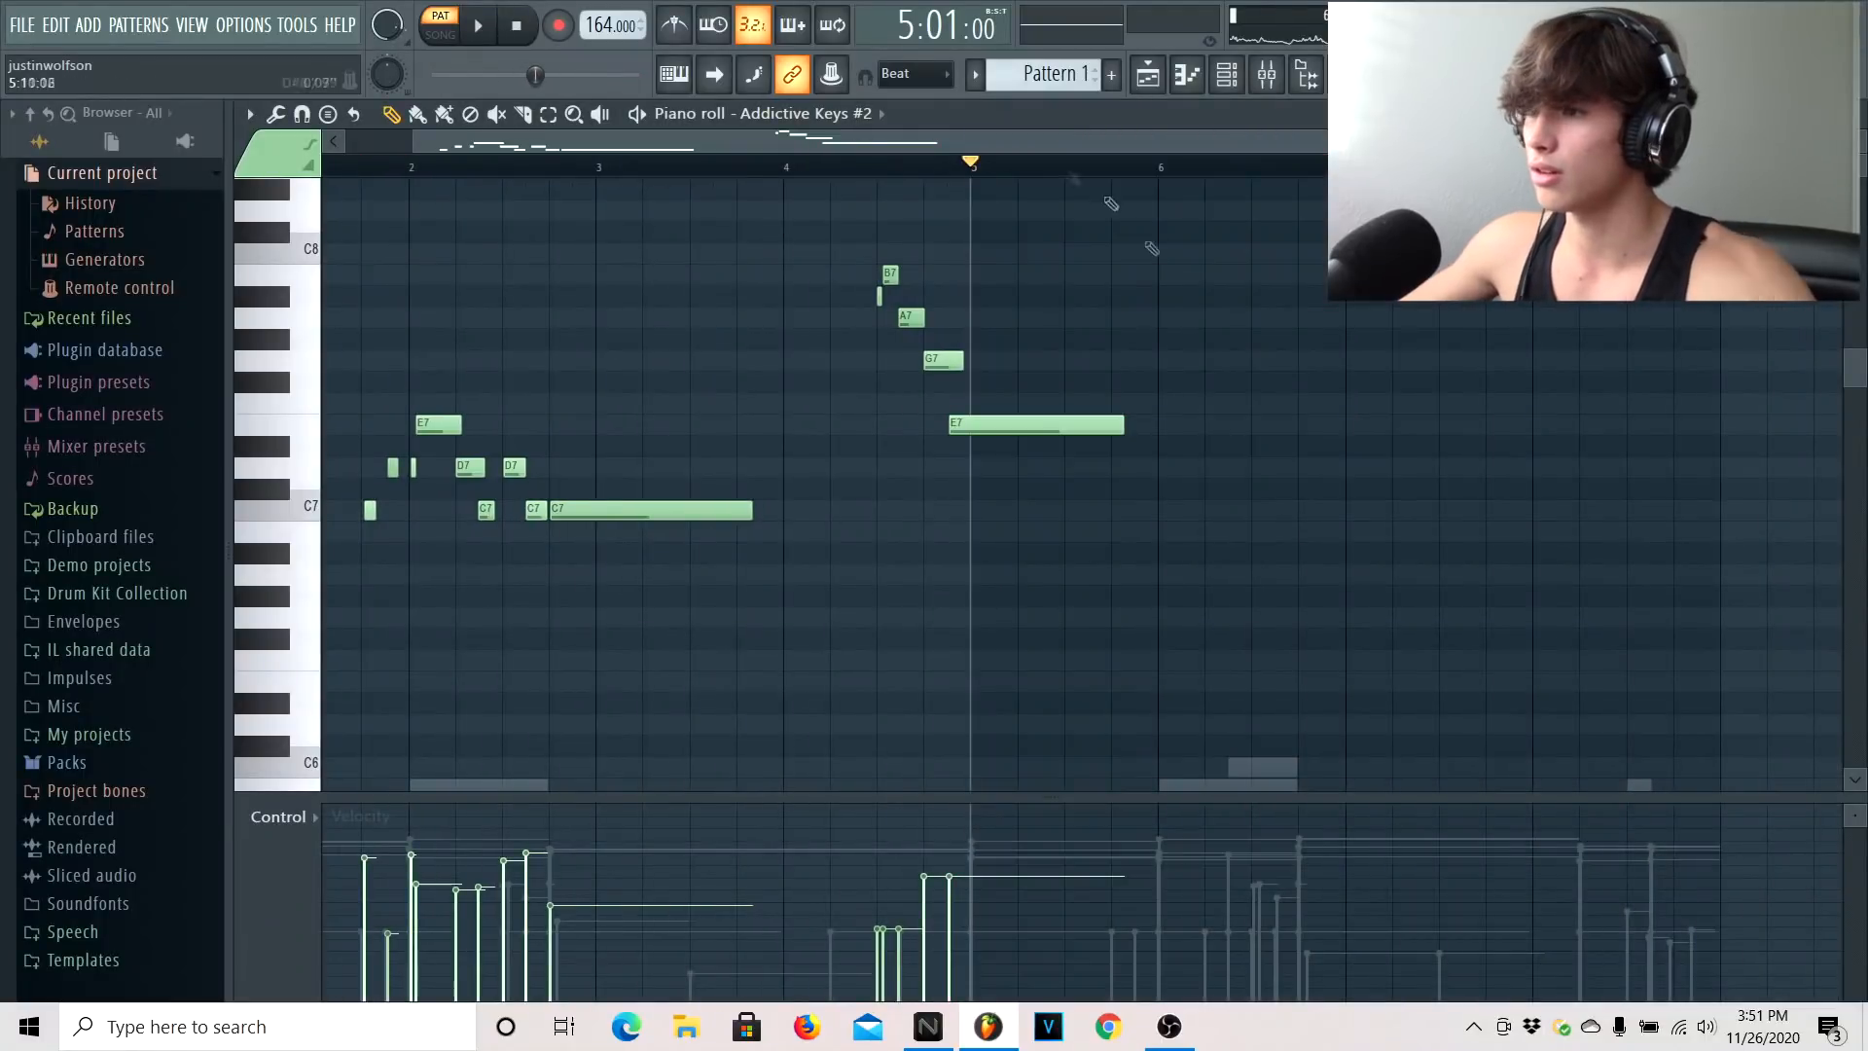
pyautogui.press('F6')
pyautogui.click(529, 26)
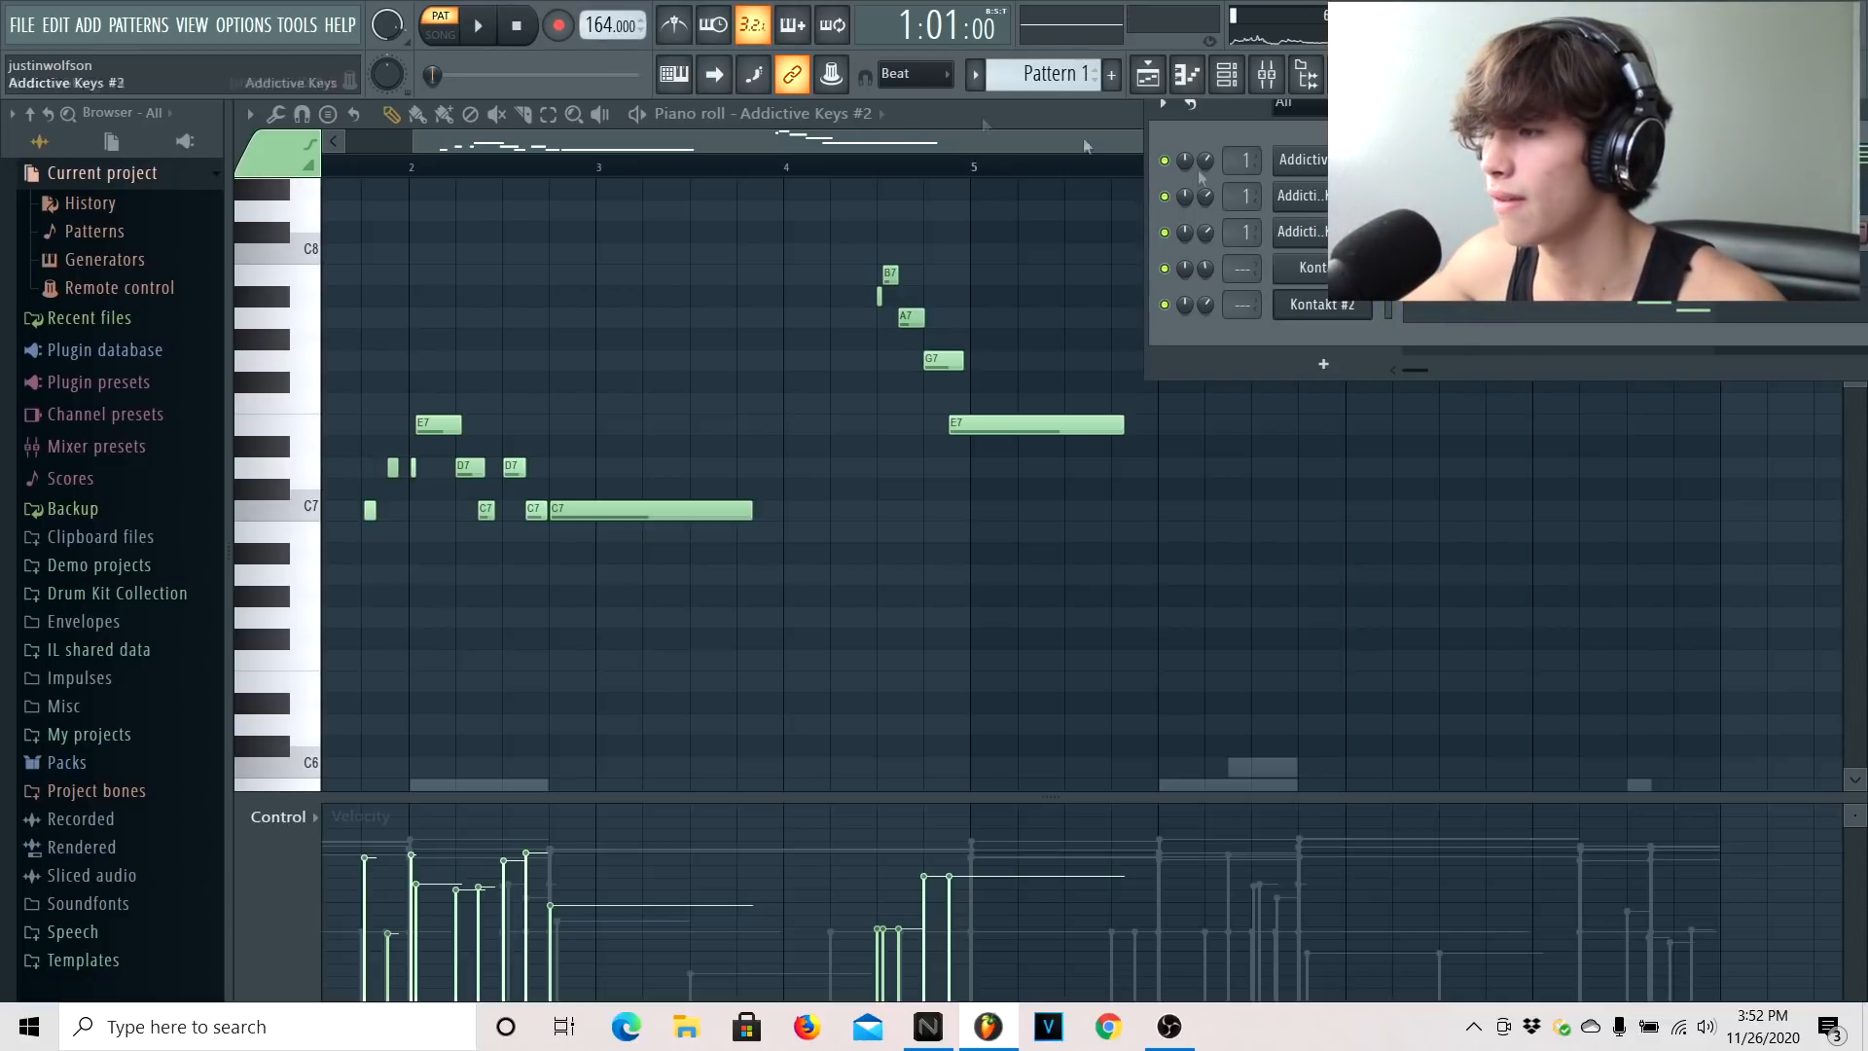
# Open the Addictive Keys #3 piano roll, record a take around bars 5 and 6, discard it, and turn off snapping
pyautogui.rightClick(1366, 232)
pyautogui.click(1400, 241)
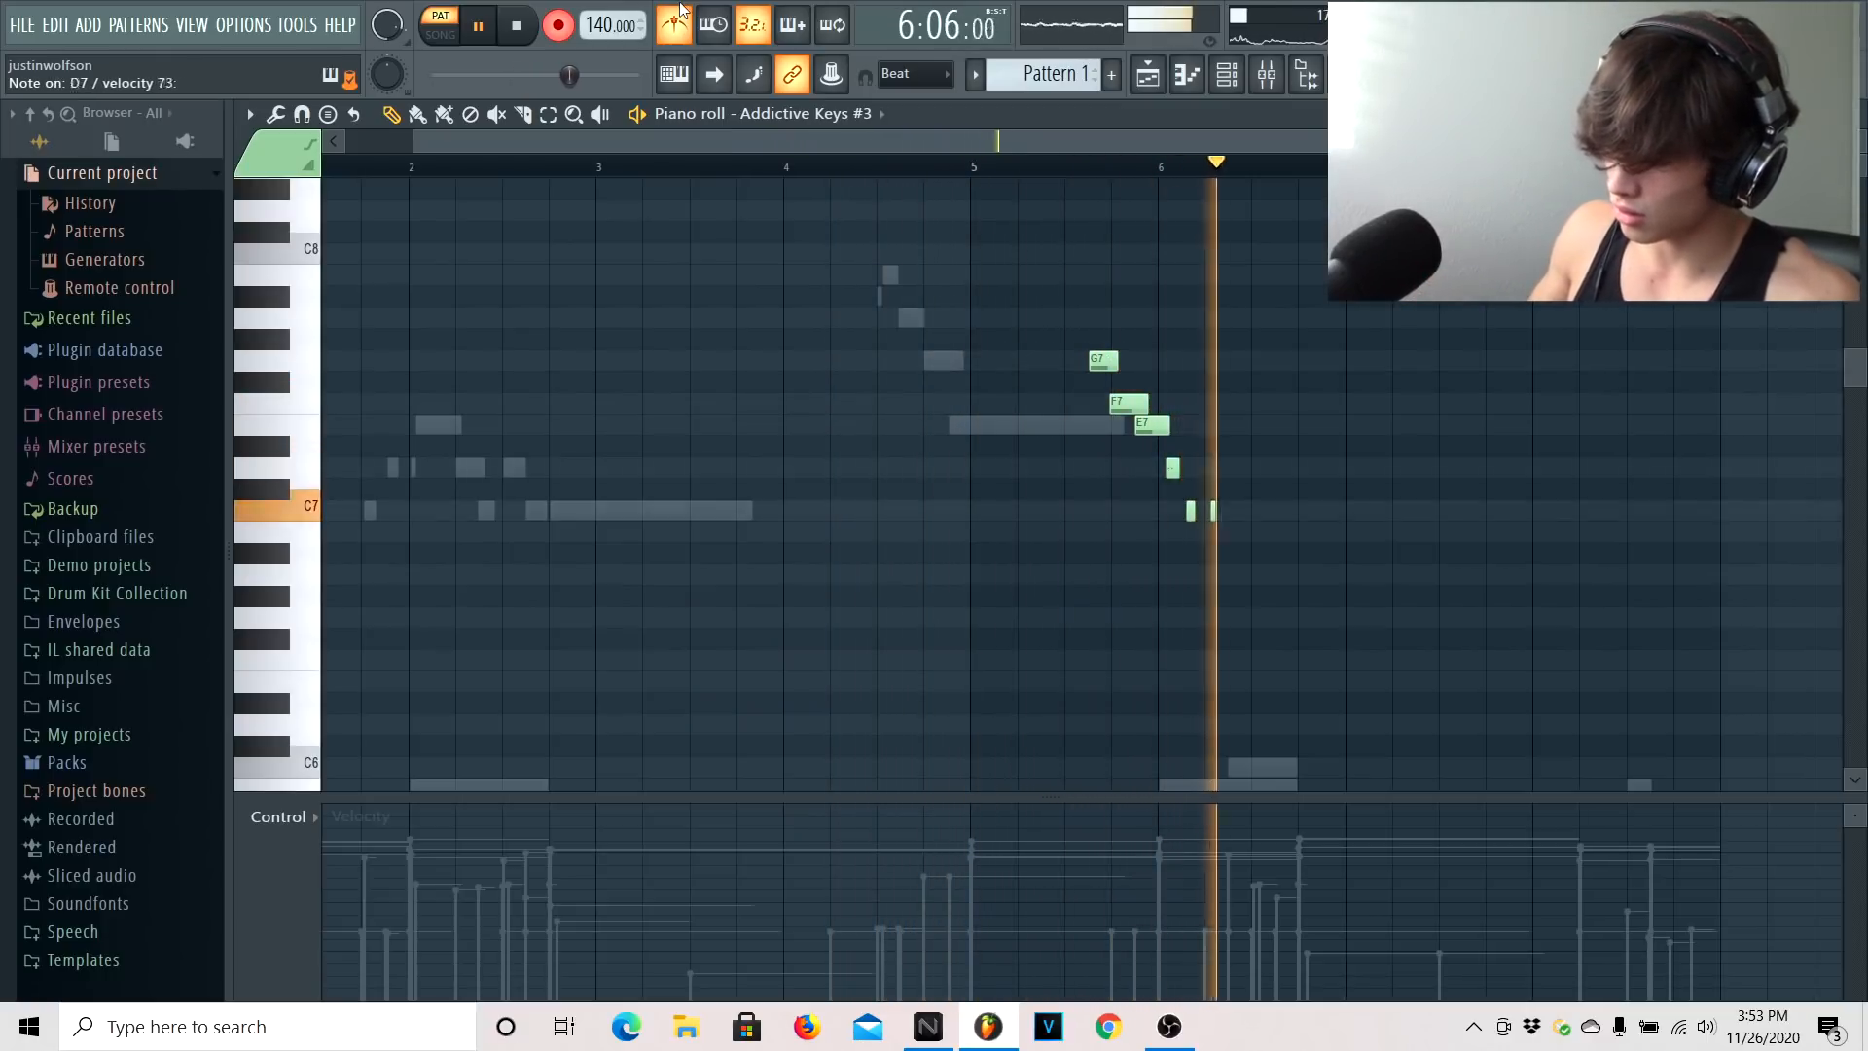
pyautogui.press('space')
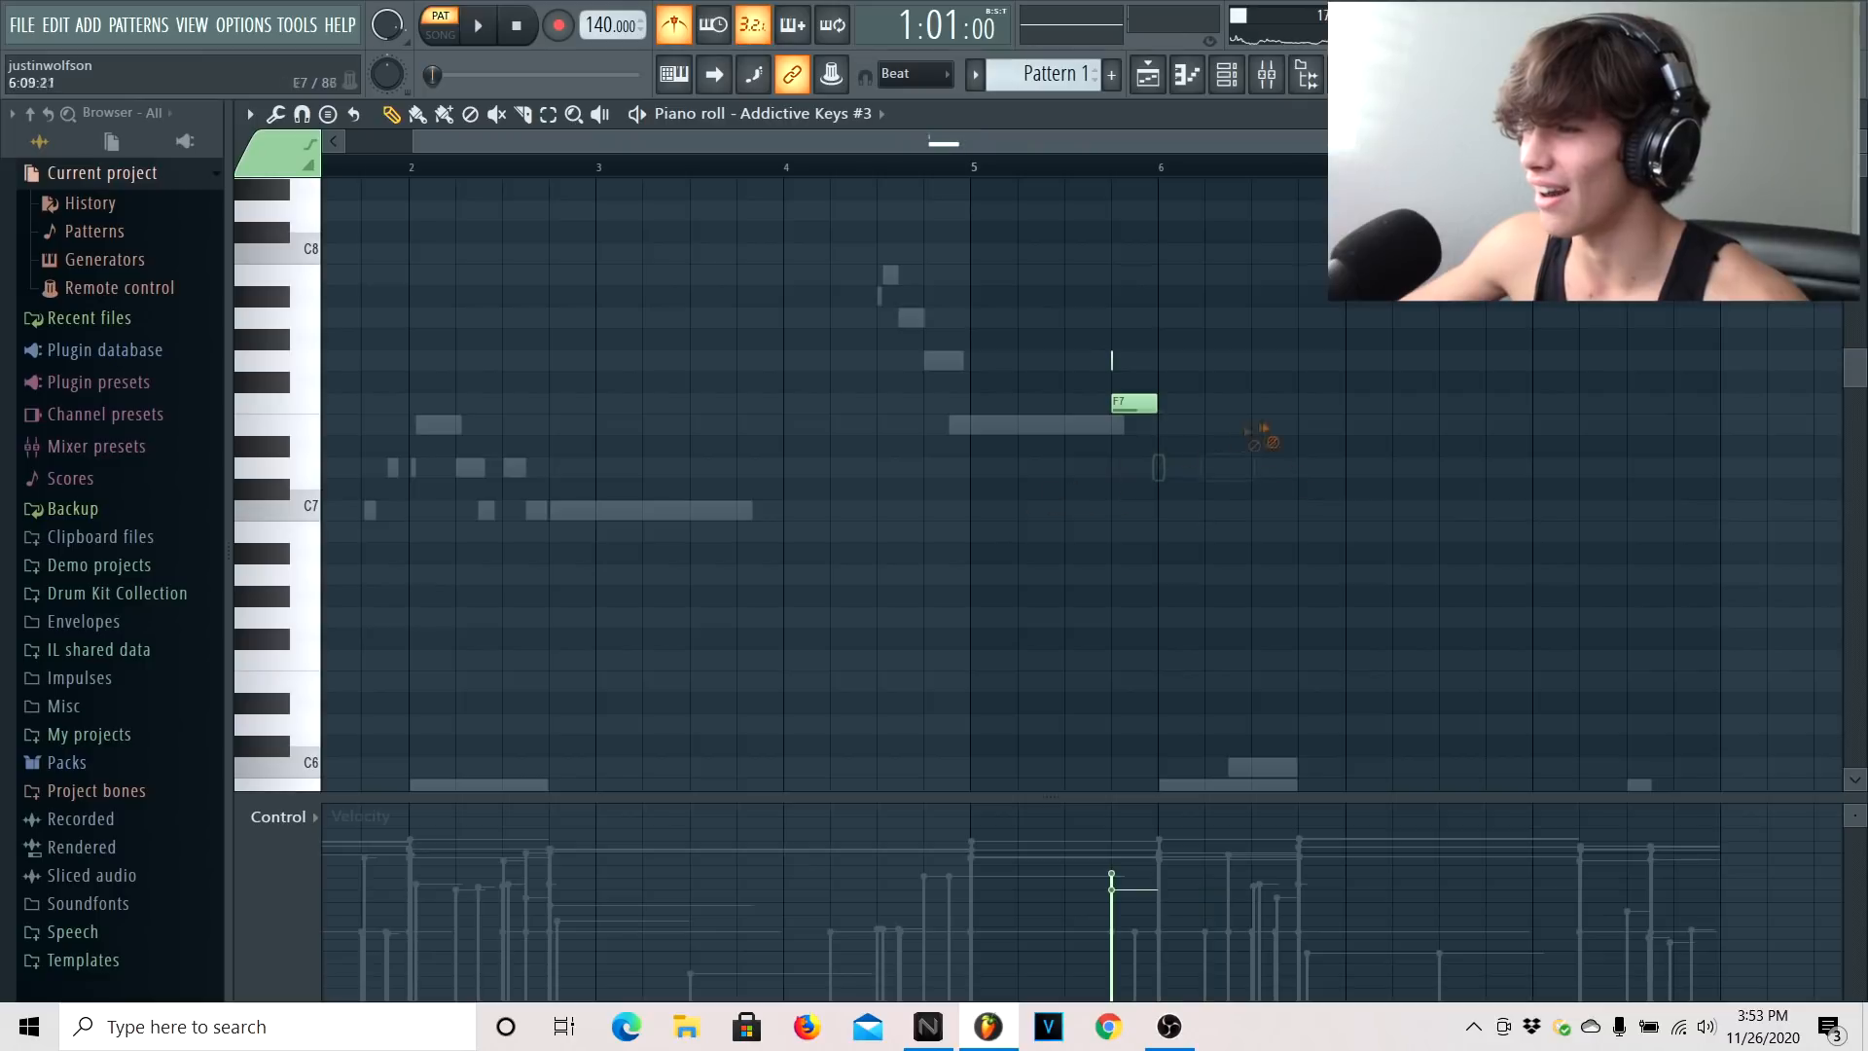
pyautogui.click(914, 73)
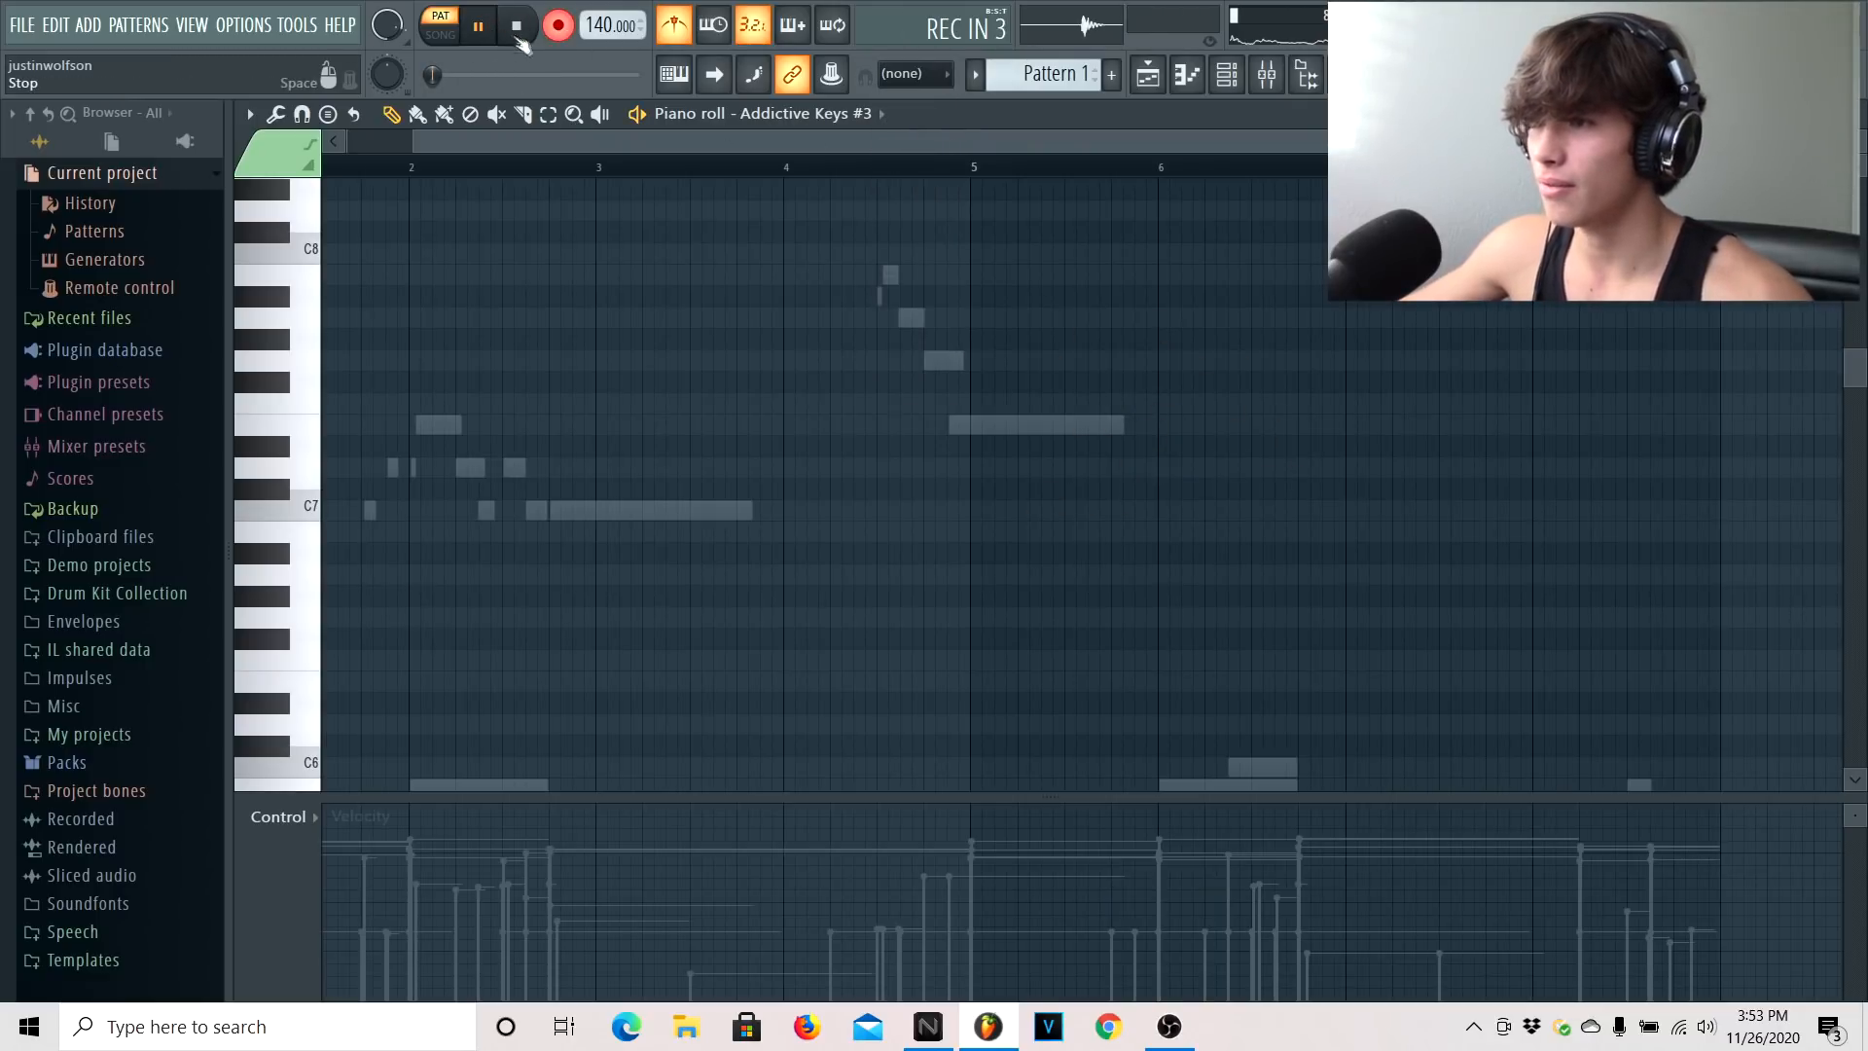
pyautogui.click(1265, 77)
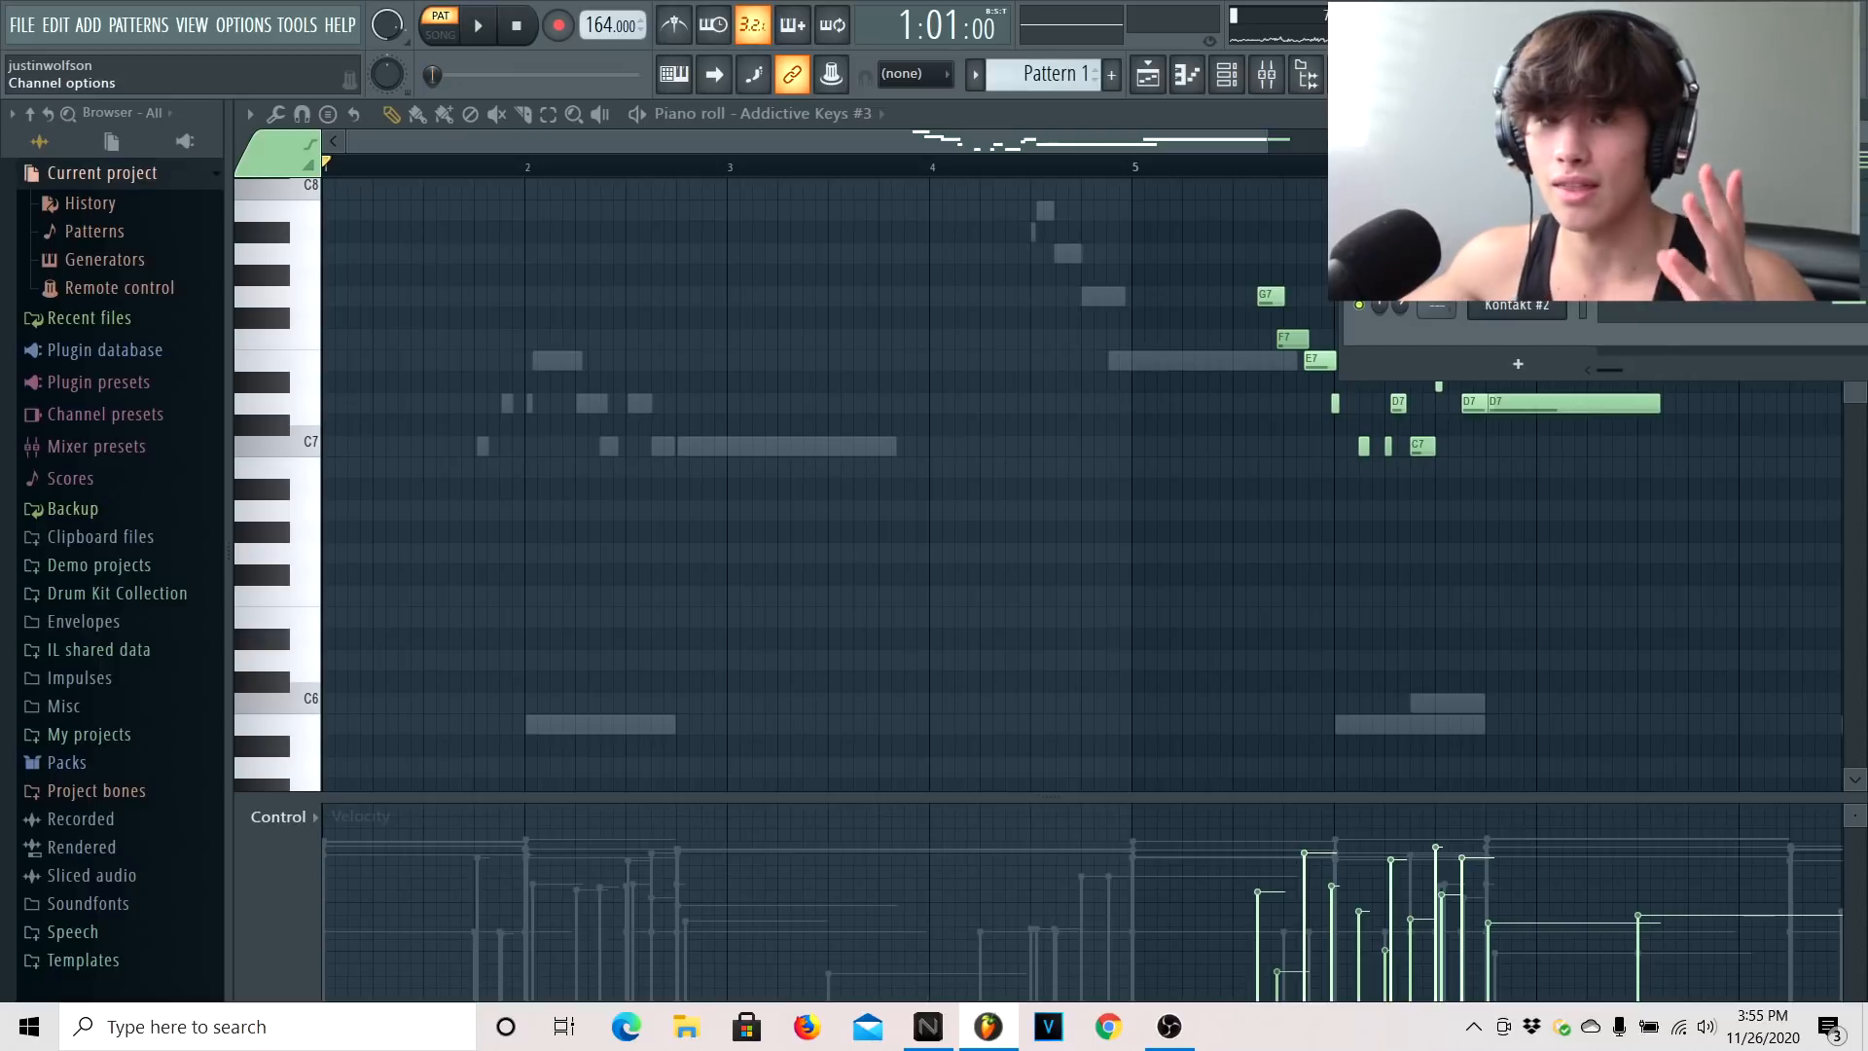
# Open the Addictive Keys #2 piano roll and look over its melody across the whole pattern
pyautogui.click(1614, 185)
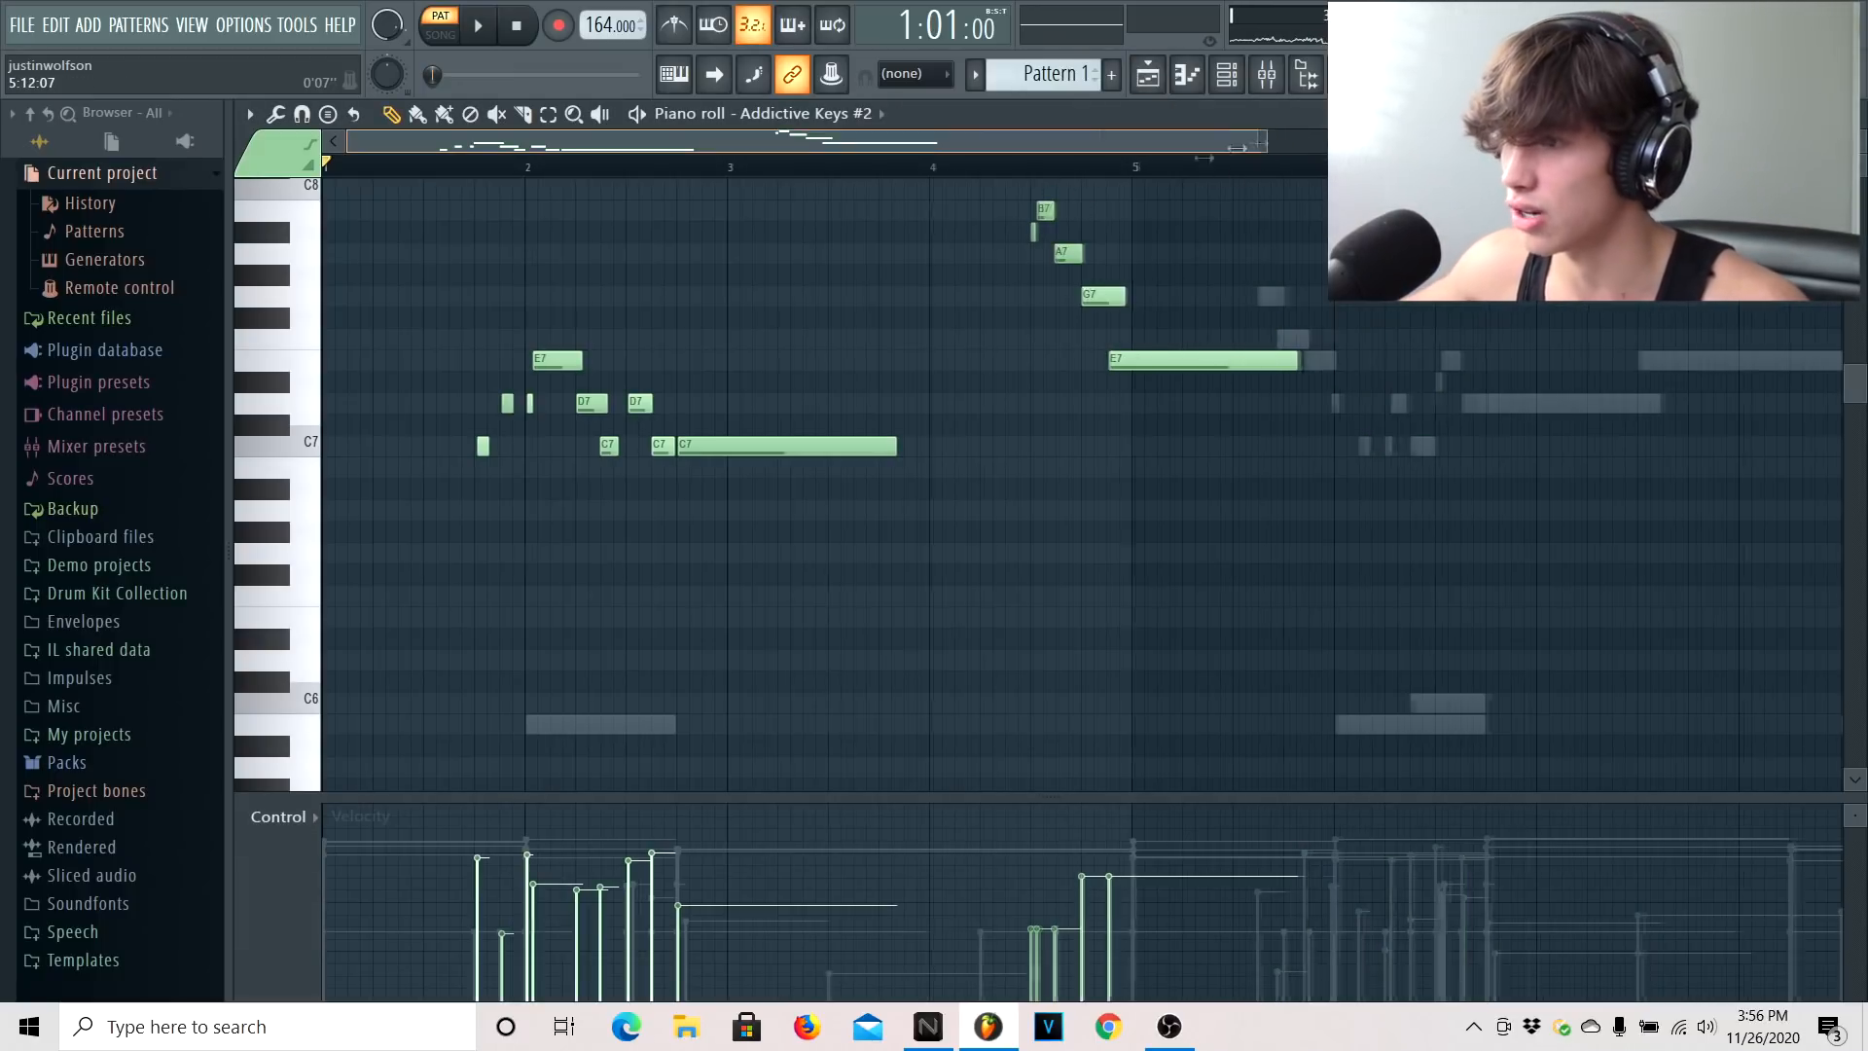
pyautogui.moveTo(1204, 157); pyautogui.dragTo(541, 246)
pyautogui.moveTo(481, 155); pyautogui.dragTo(509, 153)
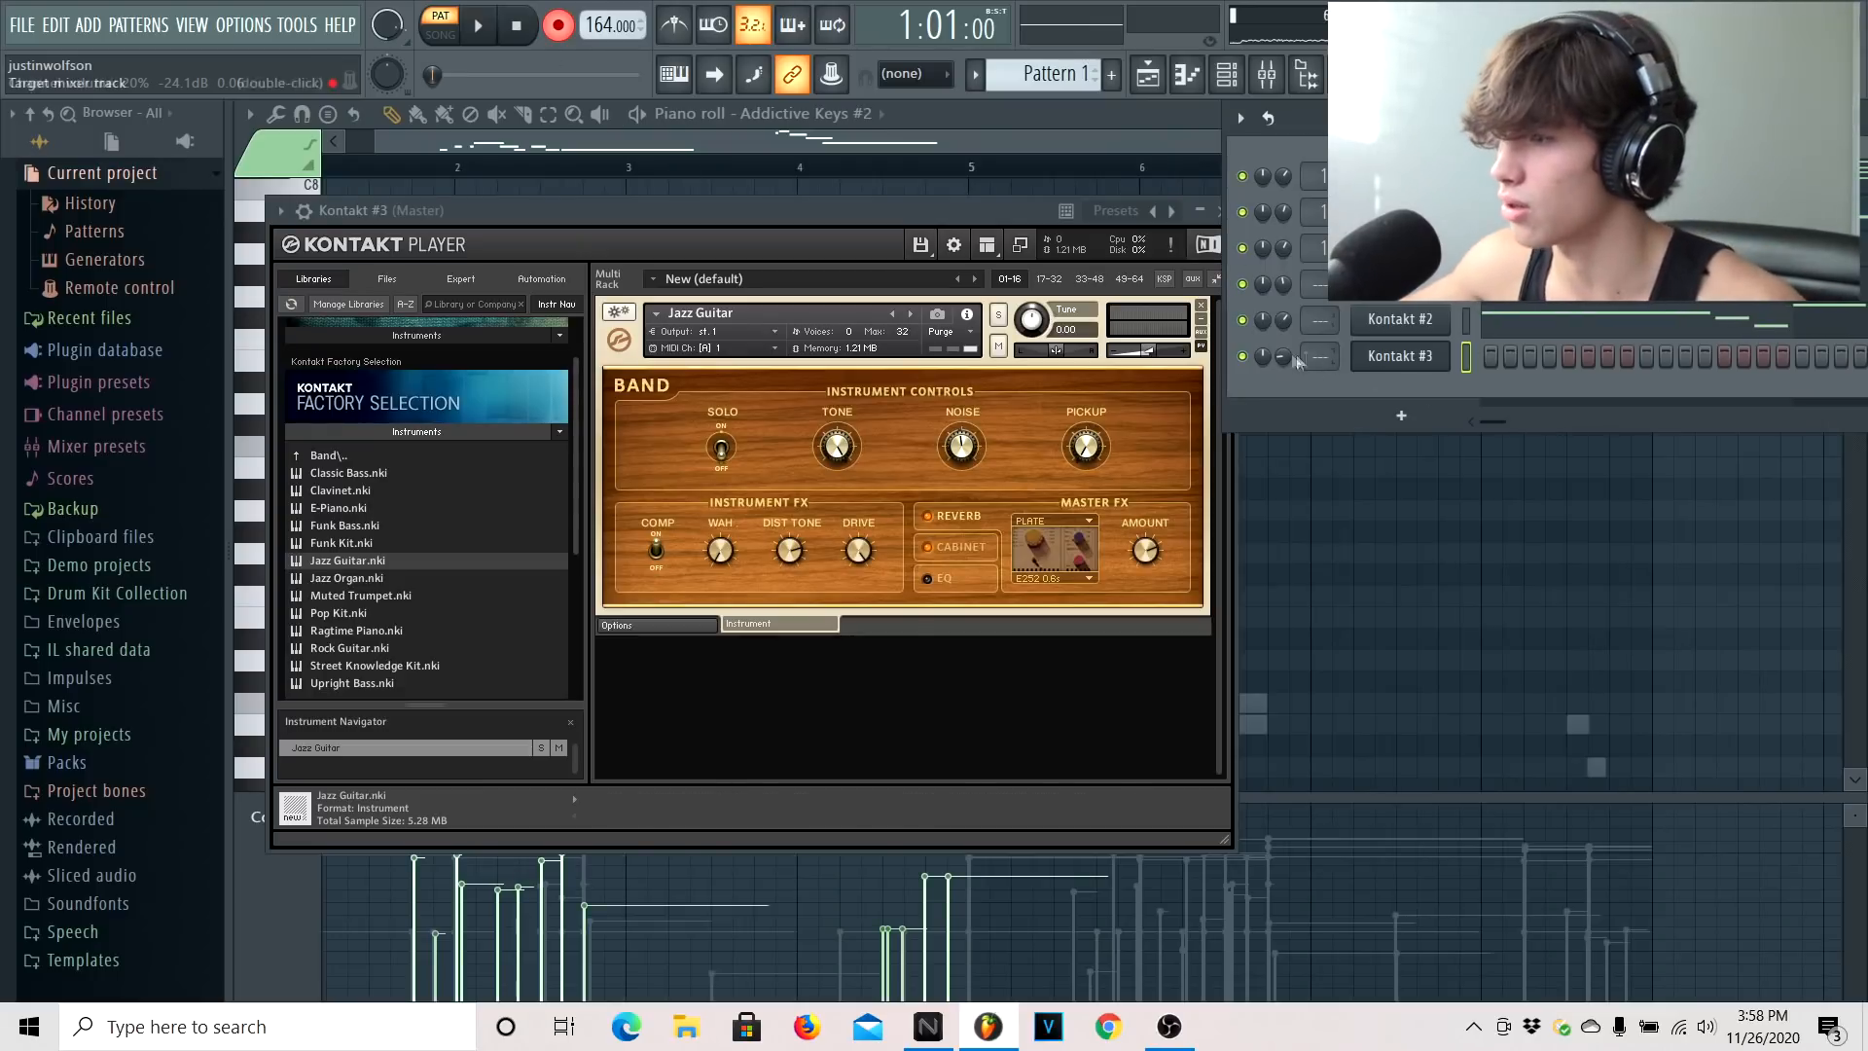
# Add ValhallaFreqEcho to the first effect slot of mixer track Insert 2 and audition it with the pattern
pyautogui.press('F9')
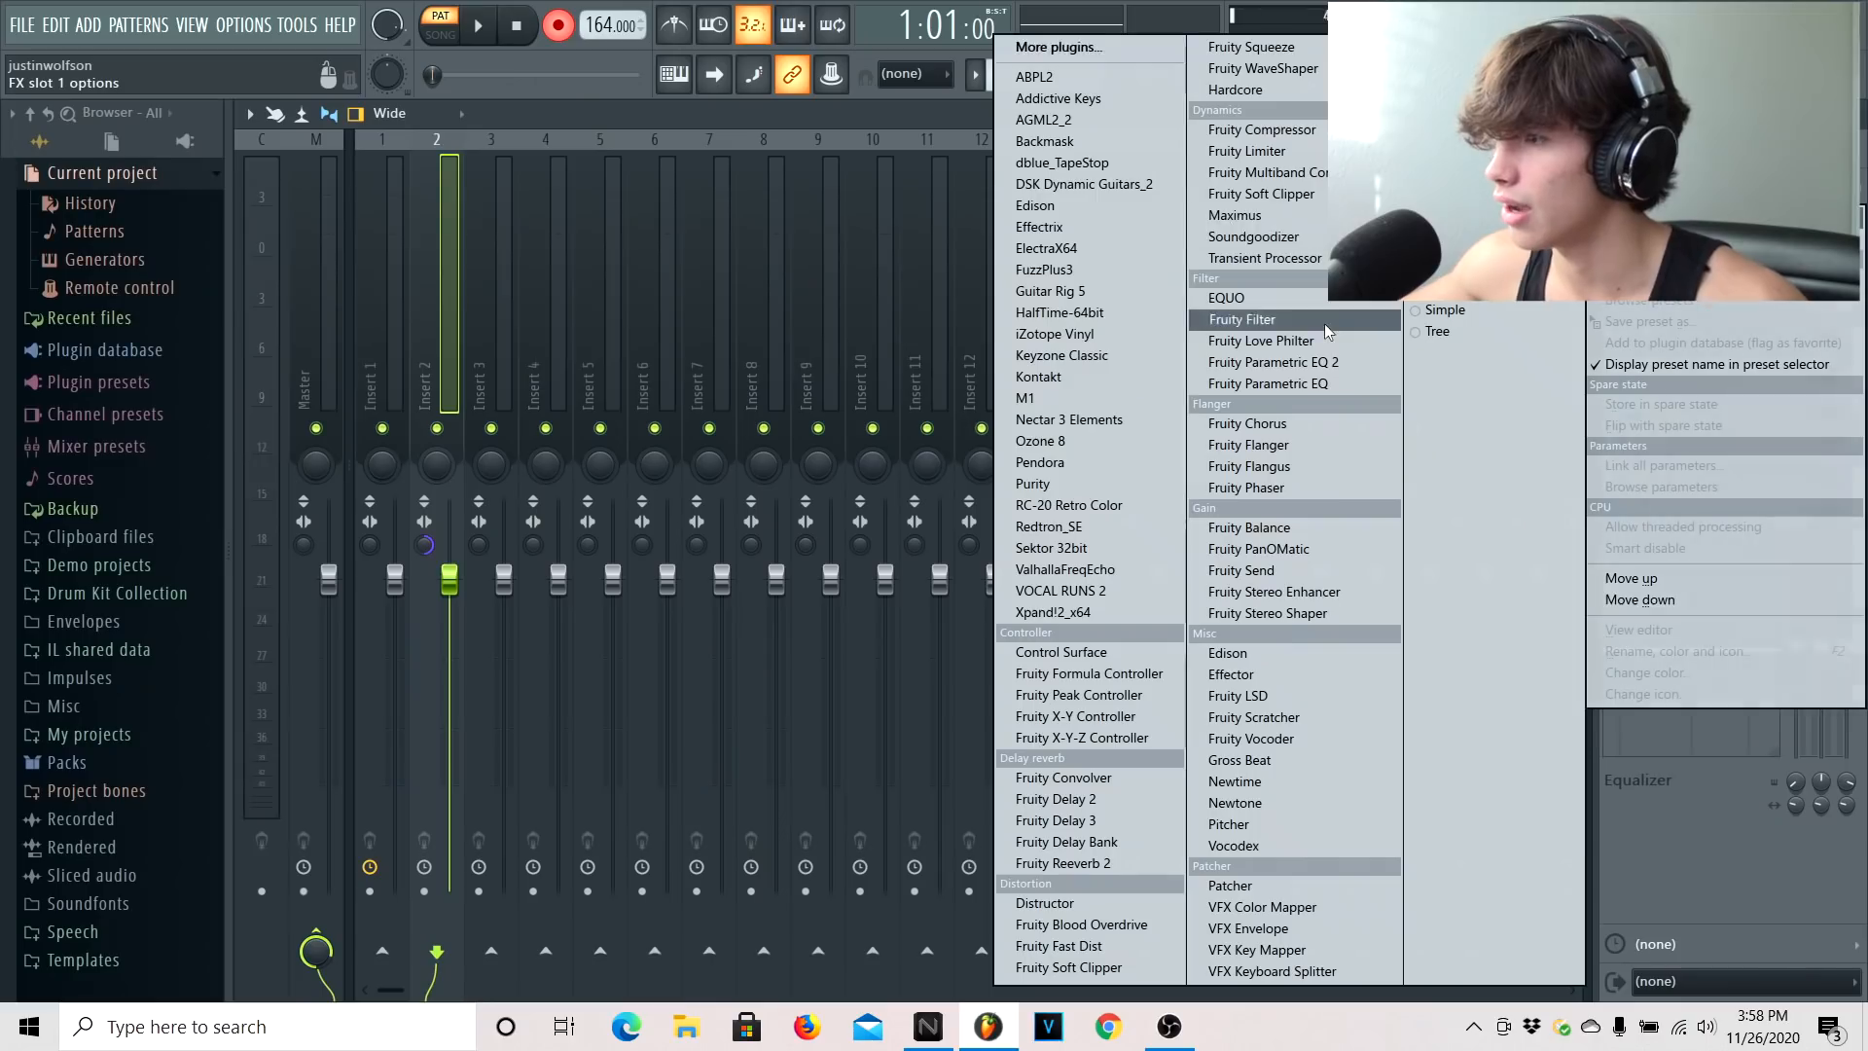
pyautogui.click(1097, 574)
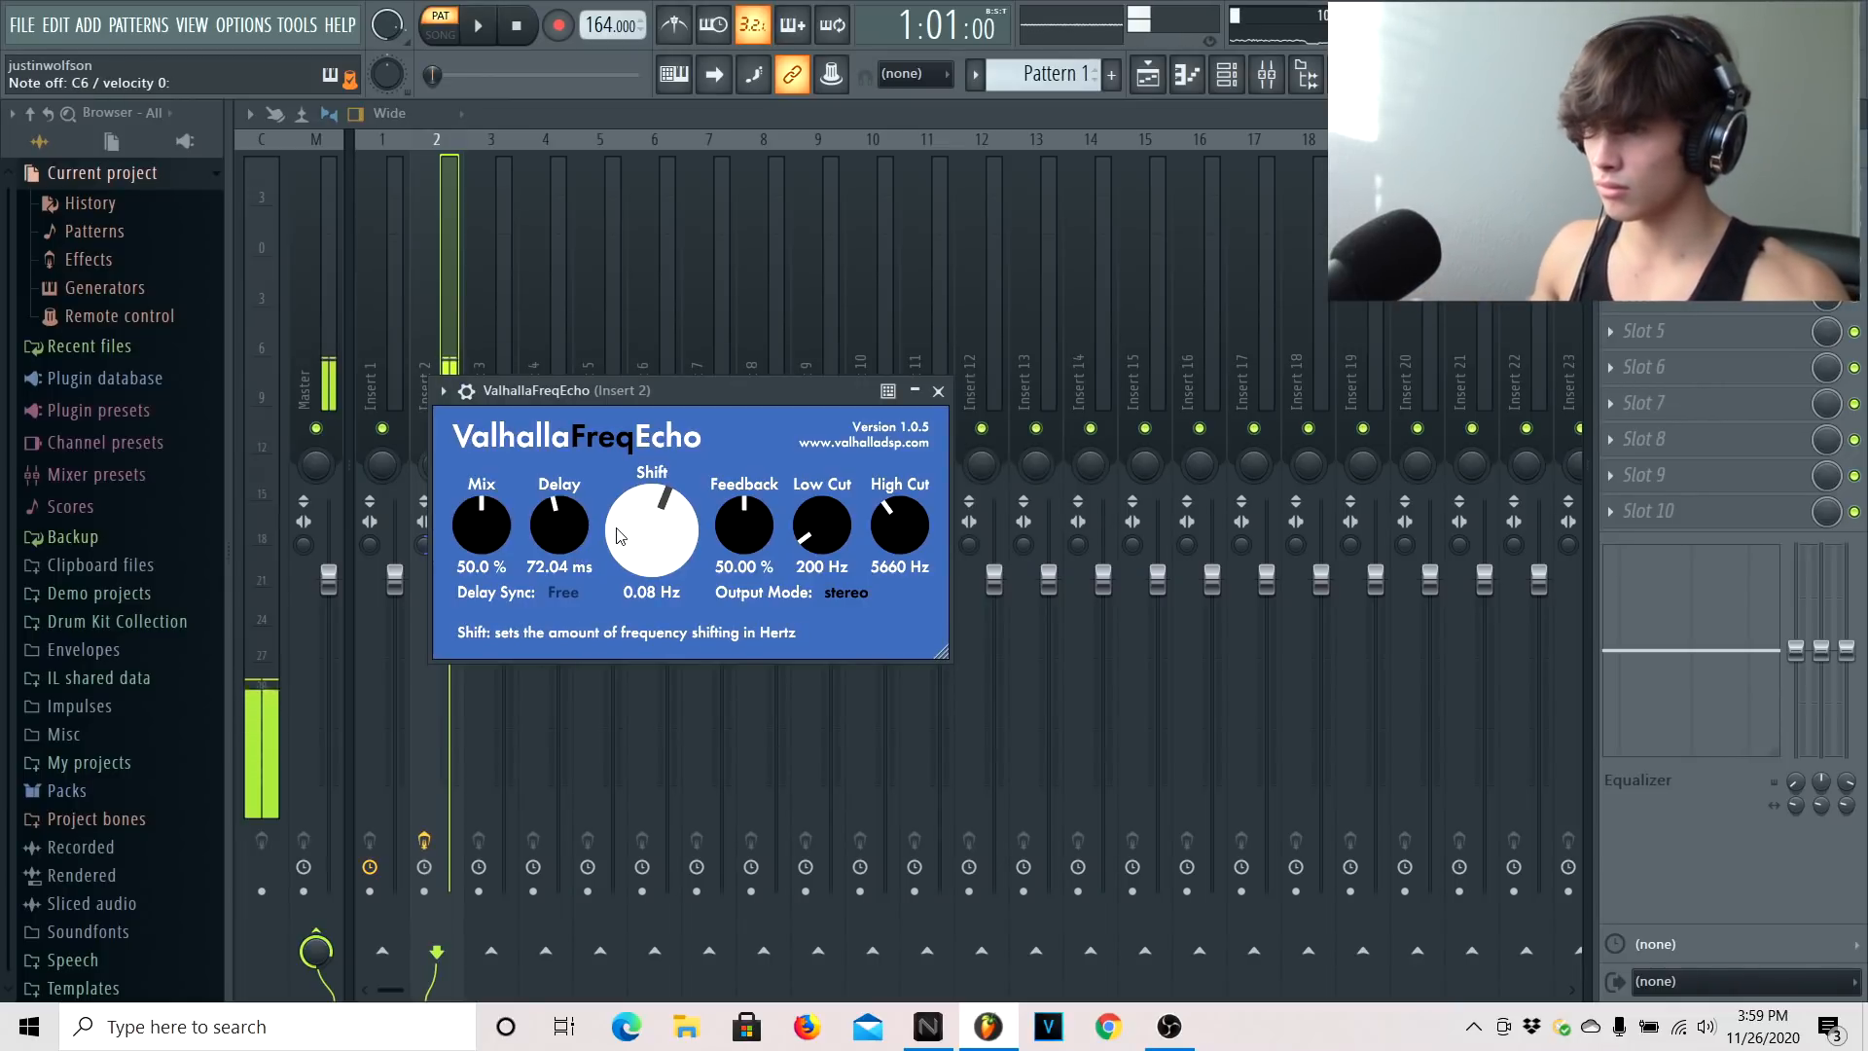
pyautogui.click(483, 28)
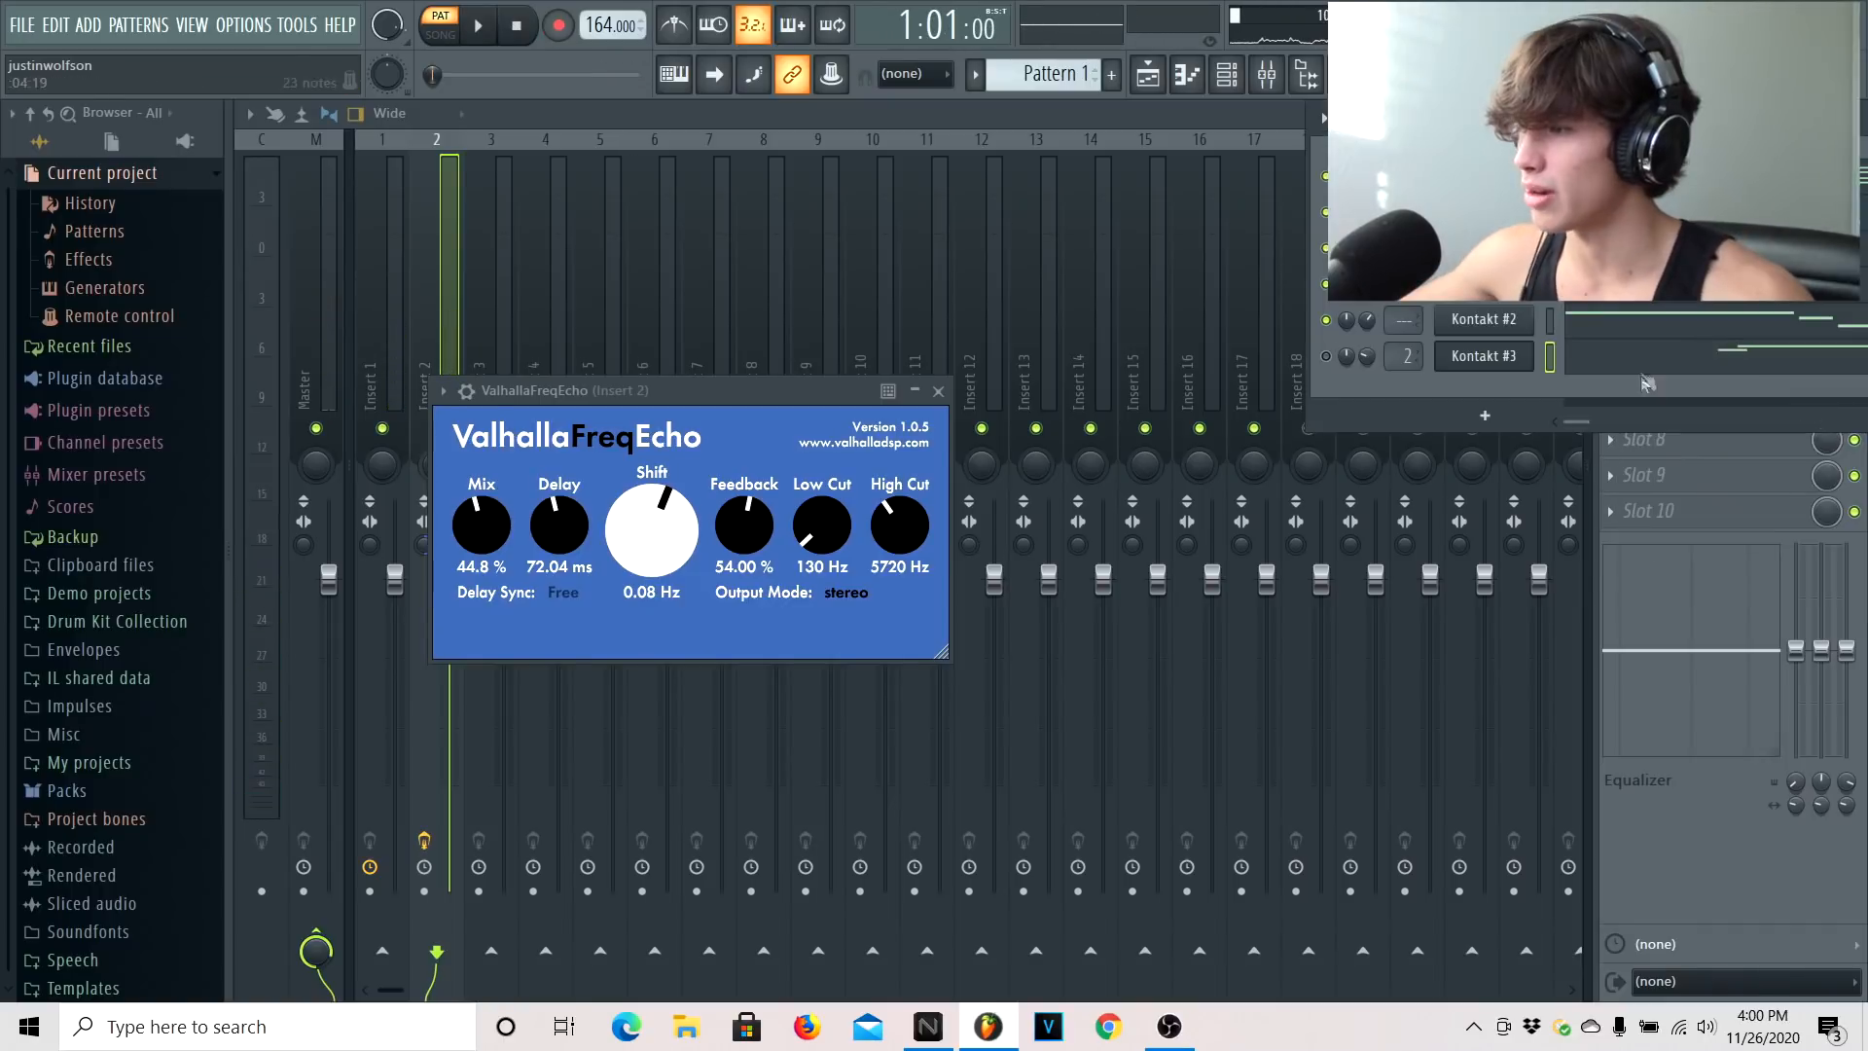
# Open the Kontakt #3 piano roll to view its recorded guitar notes and bring up the channel rack
pyautogui.click(1646, 381)
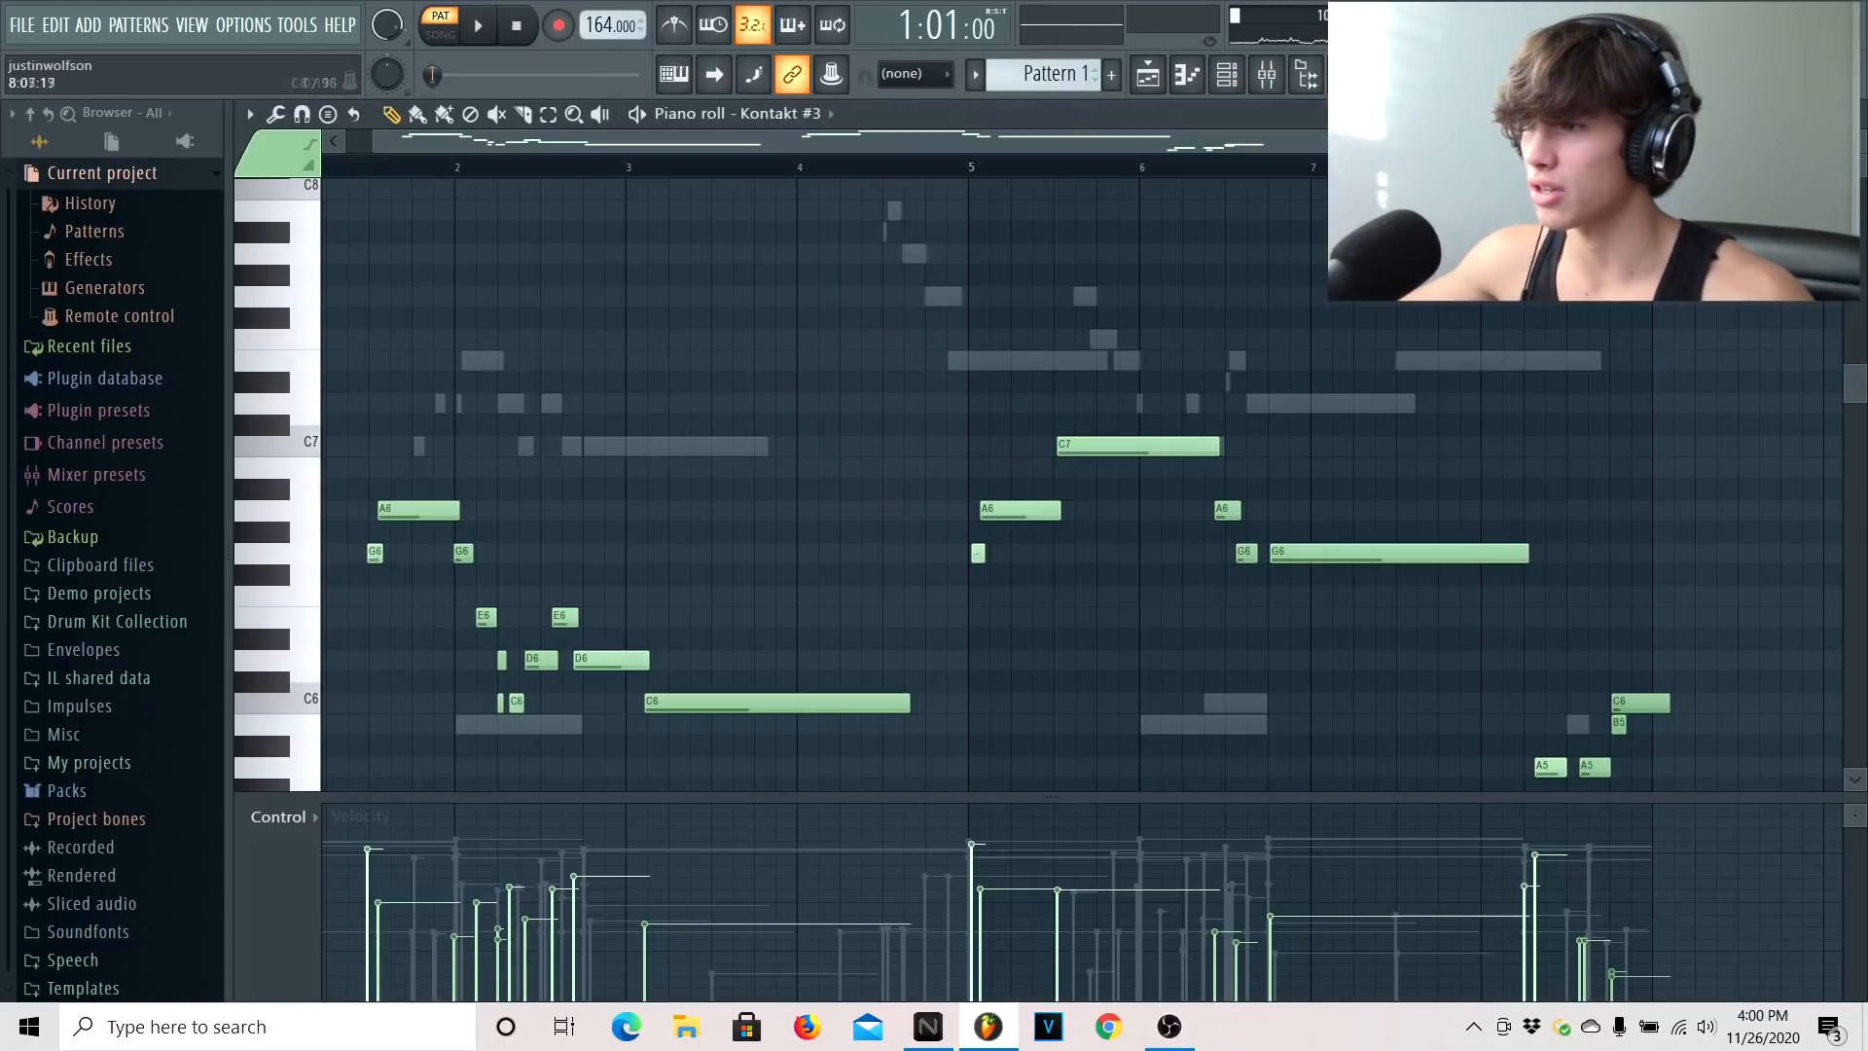
pyautogui.click(1232, 77)
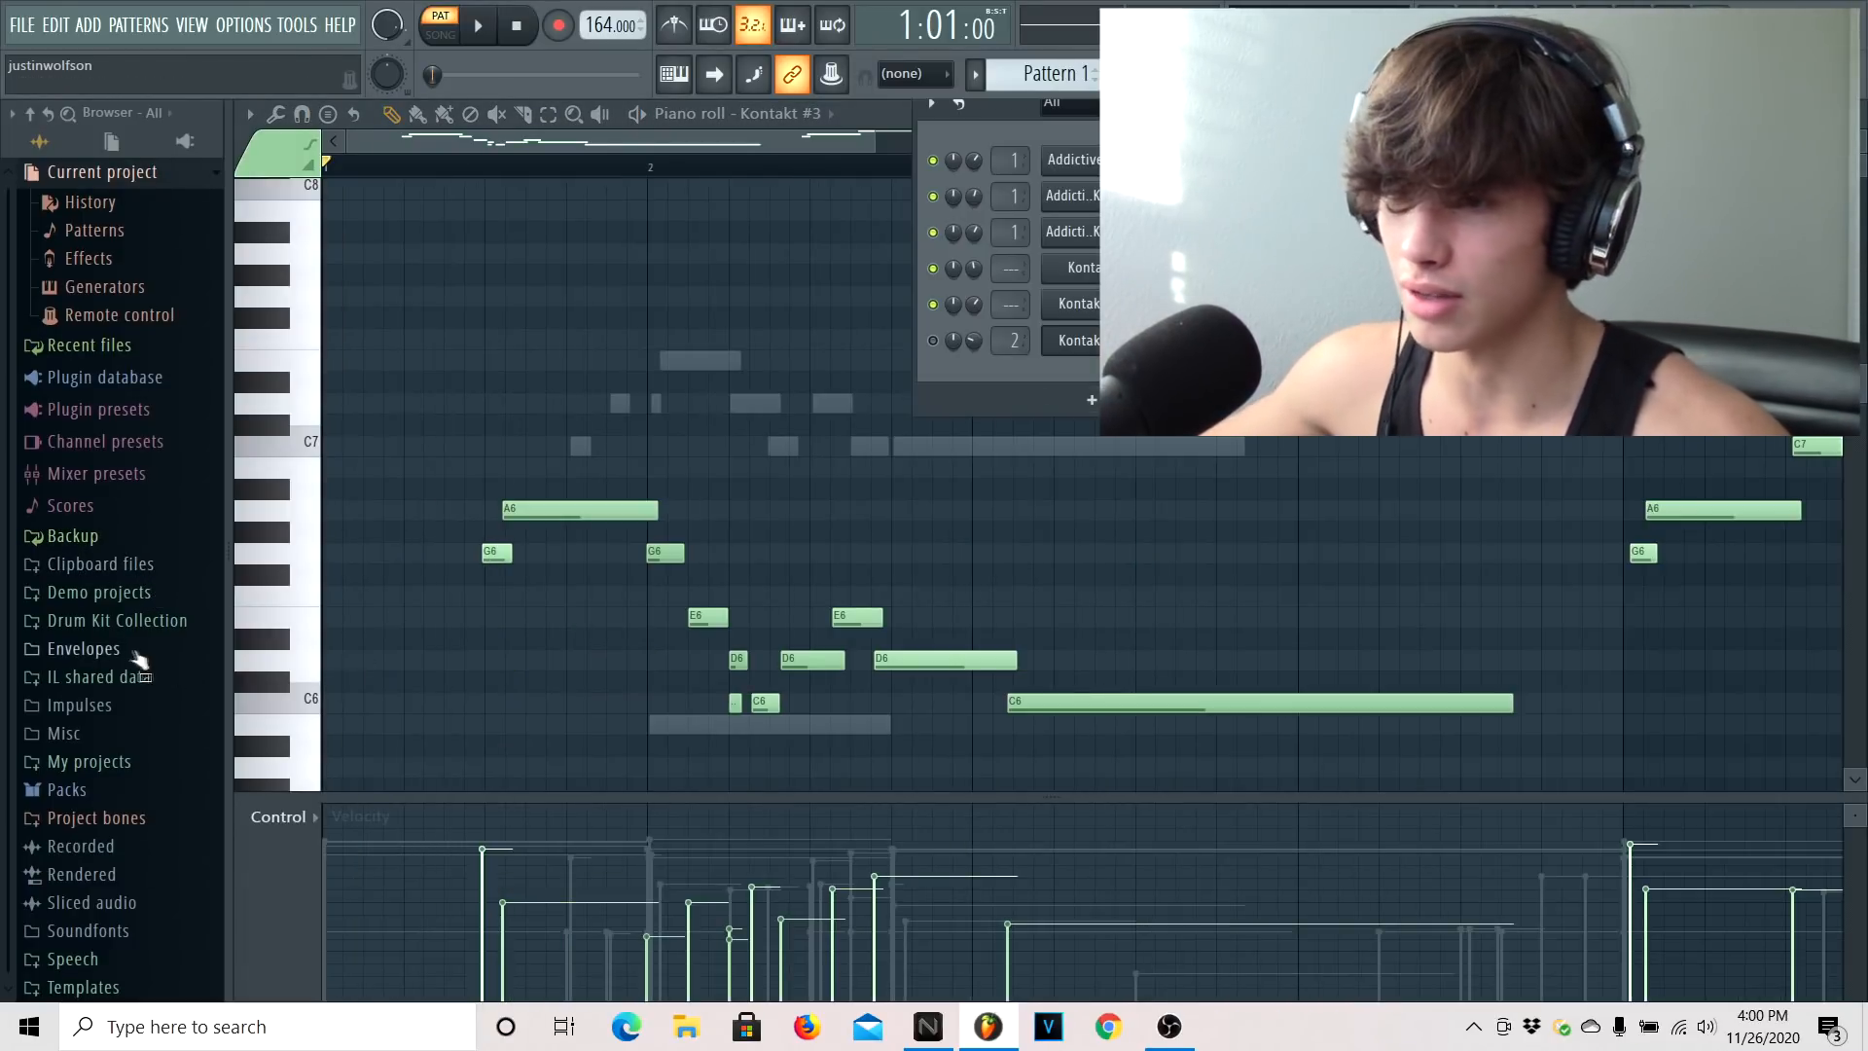
# Load the Alone - Guitar Lick 1 sample from the Rod Wave x Toosii Kit as a new channel and show its envelope settings
pyautogui.scroll(-1, 123, 649)
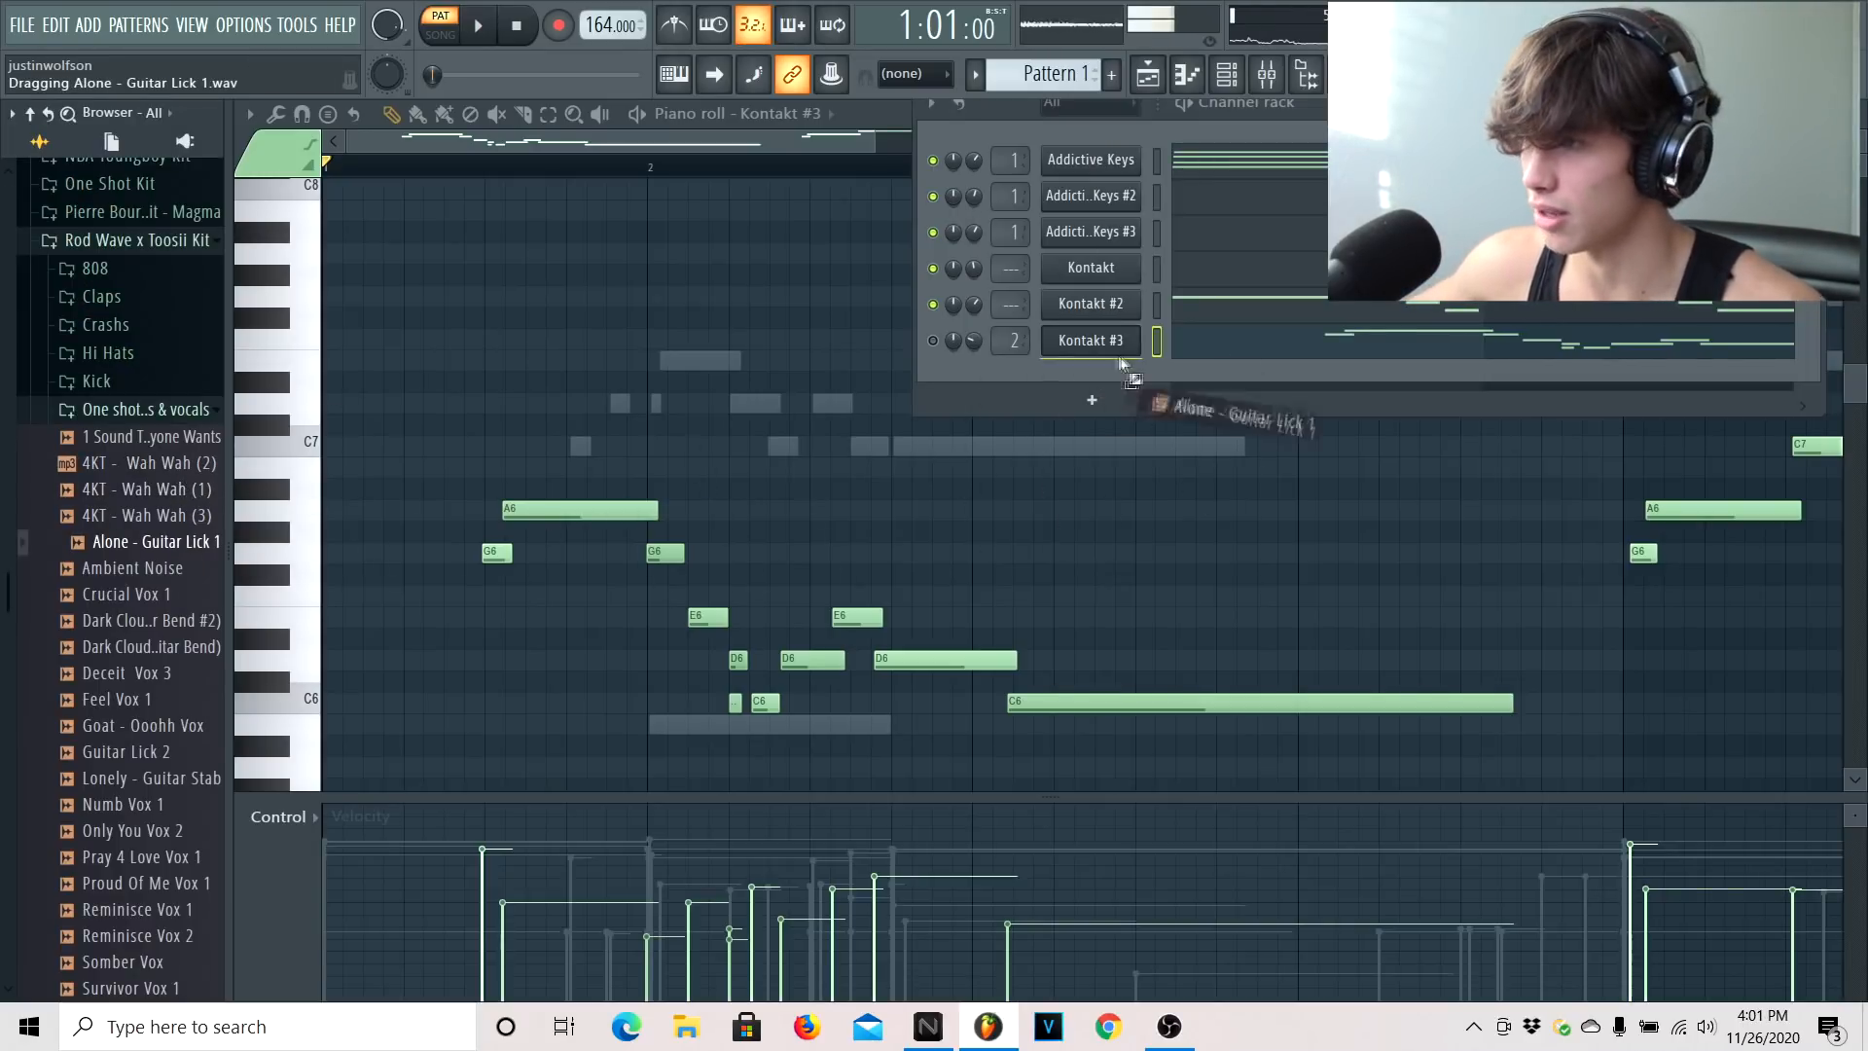
pyautogui.moveTo(1131, 363); pyautogui.dragTo(1119, 375)
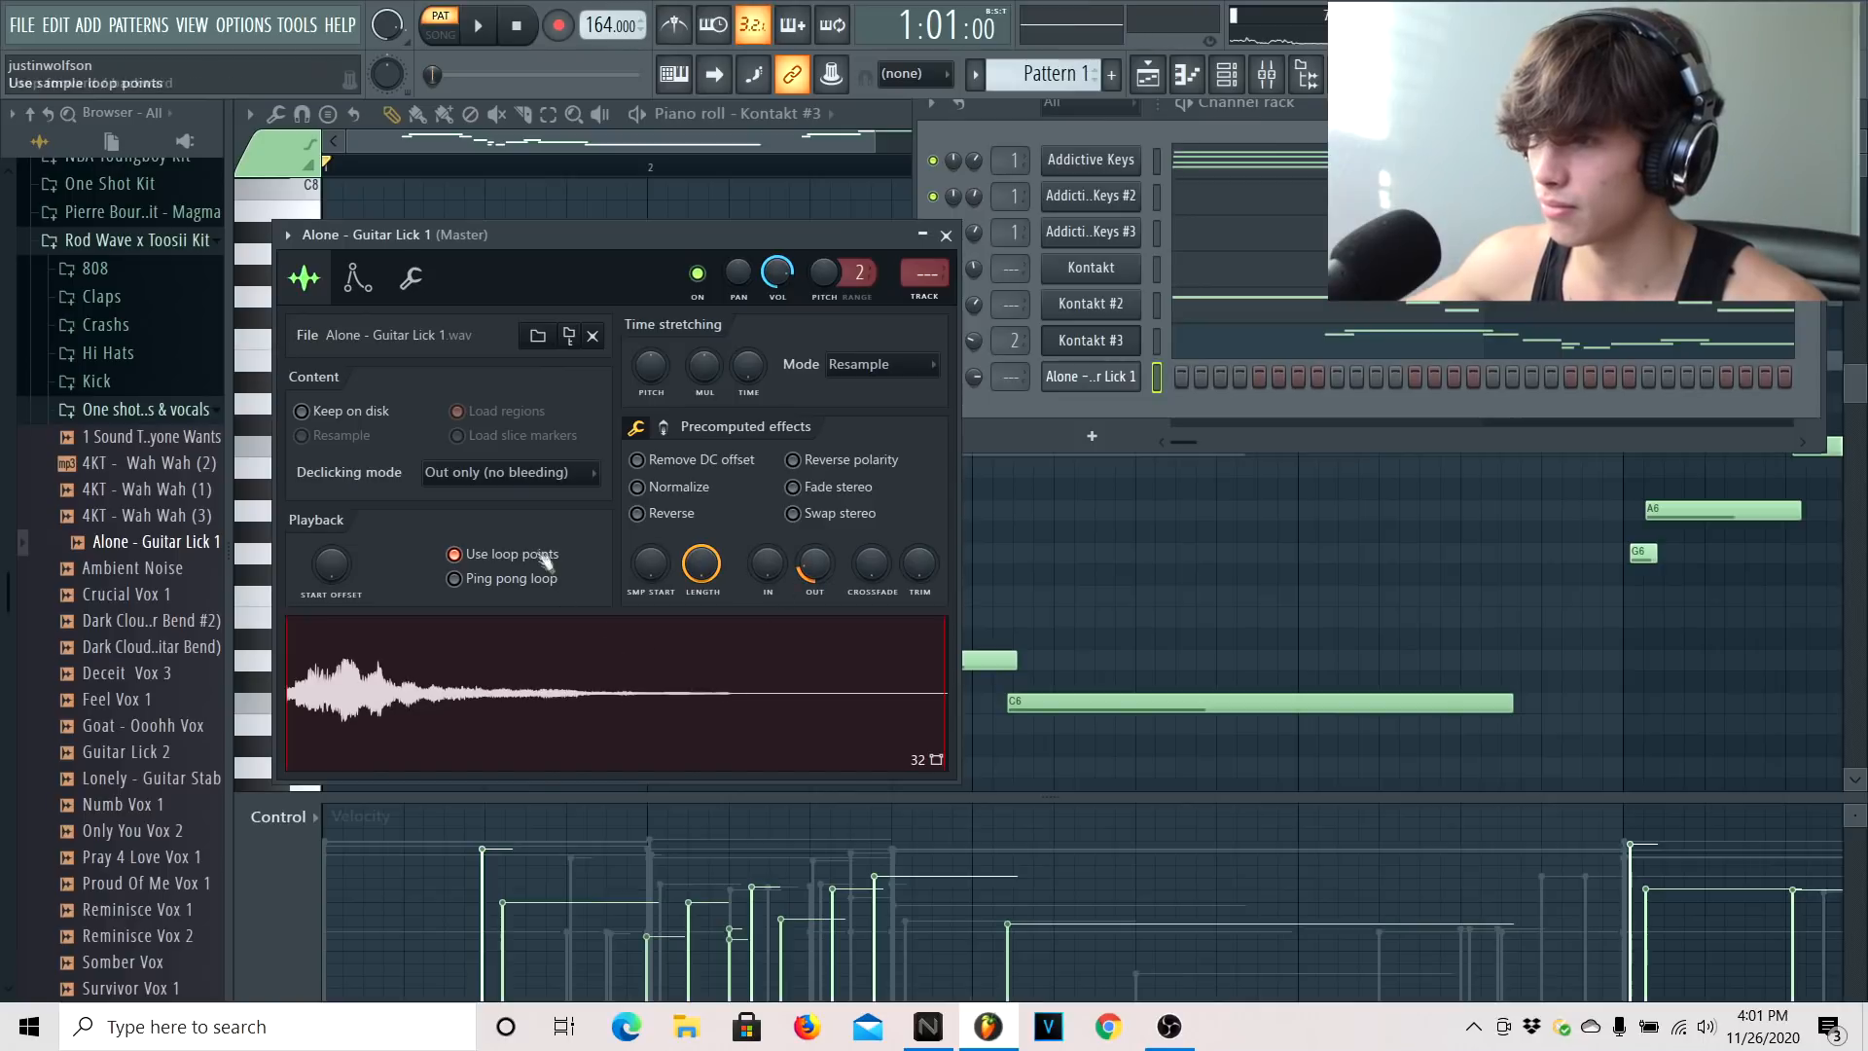
pyautogui.click(360, 279)
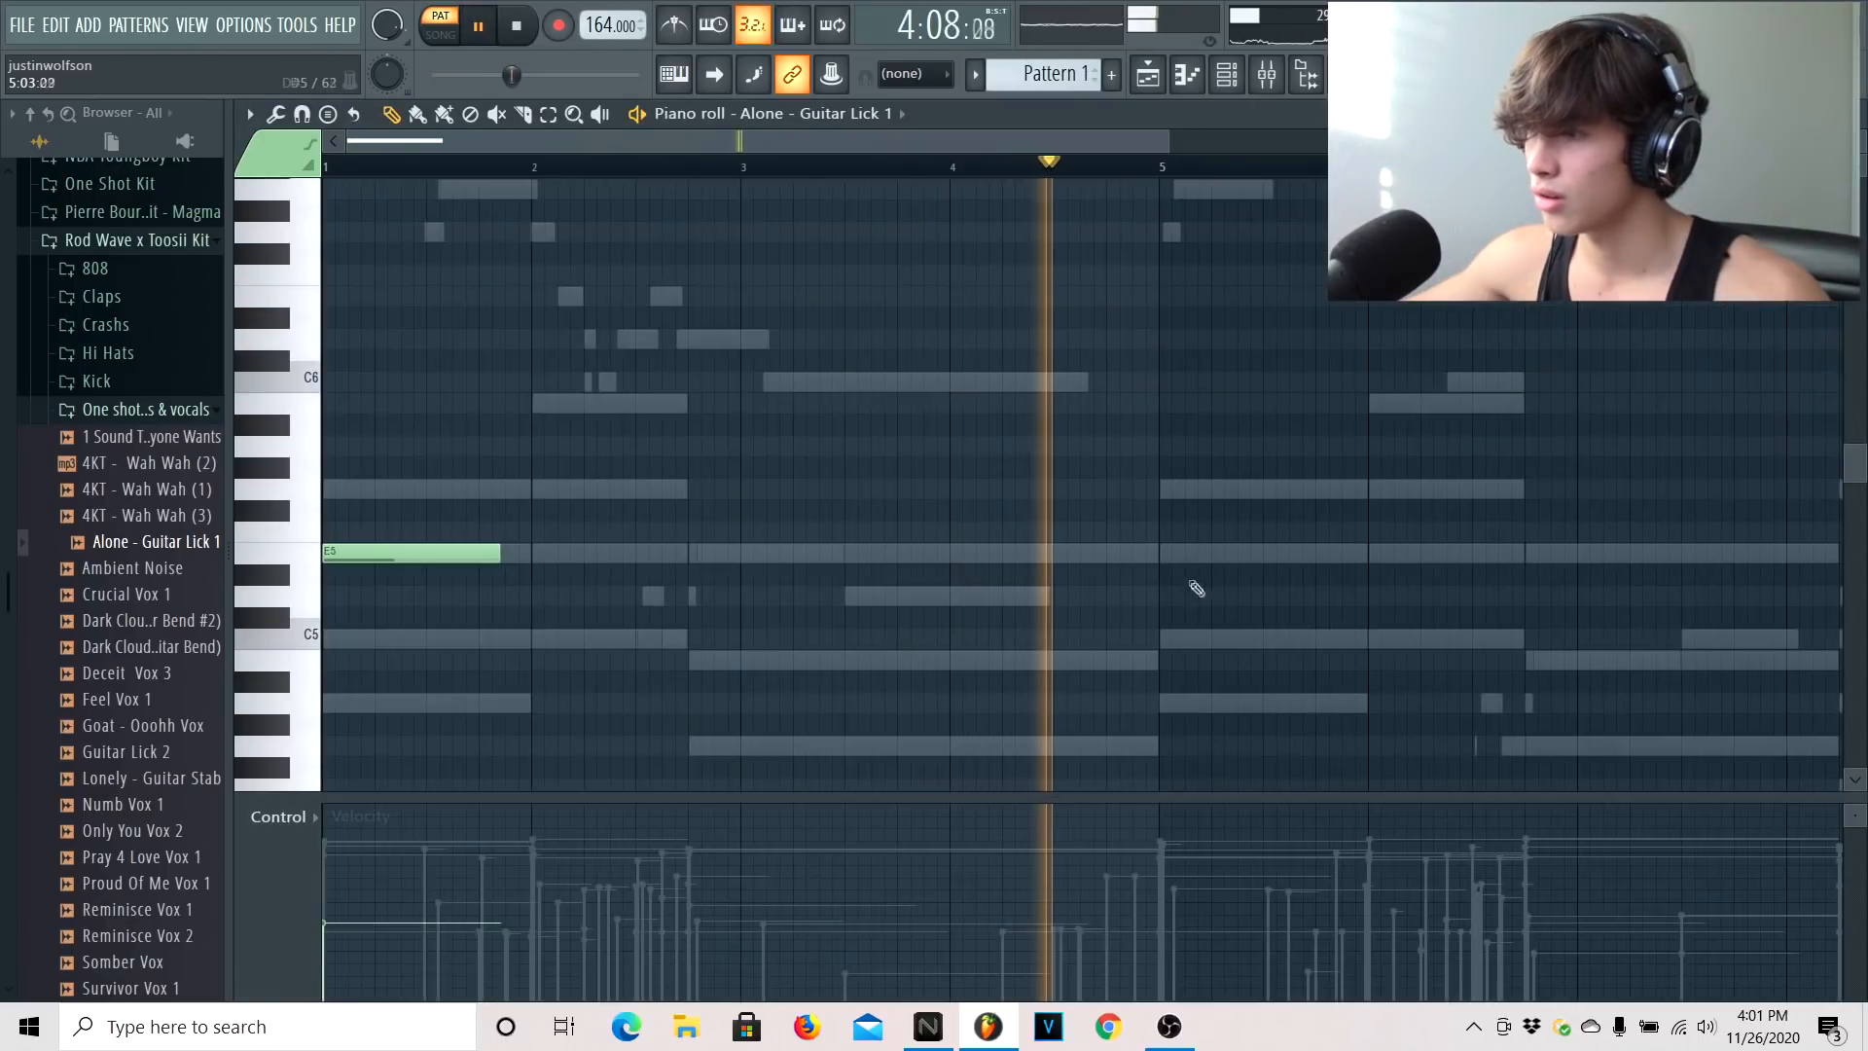
# Add an E5 note at bar 5 for the Alone - Guitar Lick 1 channel and move the channel rack above the note grid
pyautogui.click(1164, 555)
pyautogui.click(1226, 75)
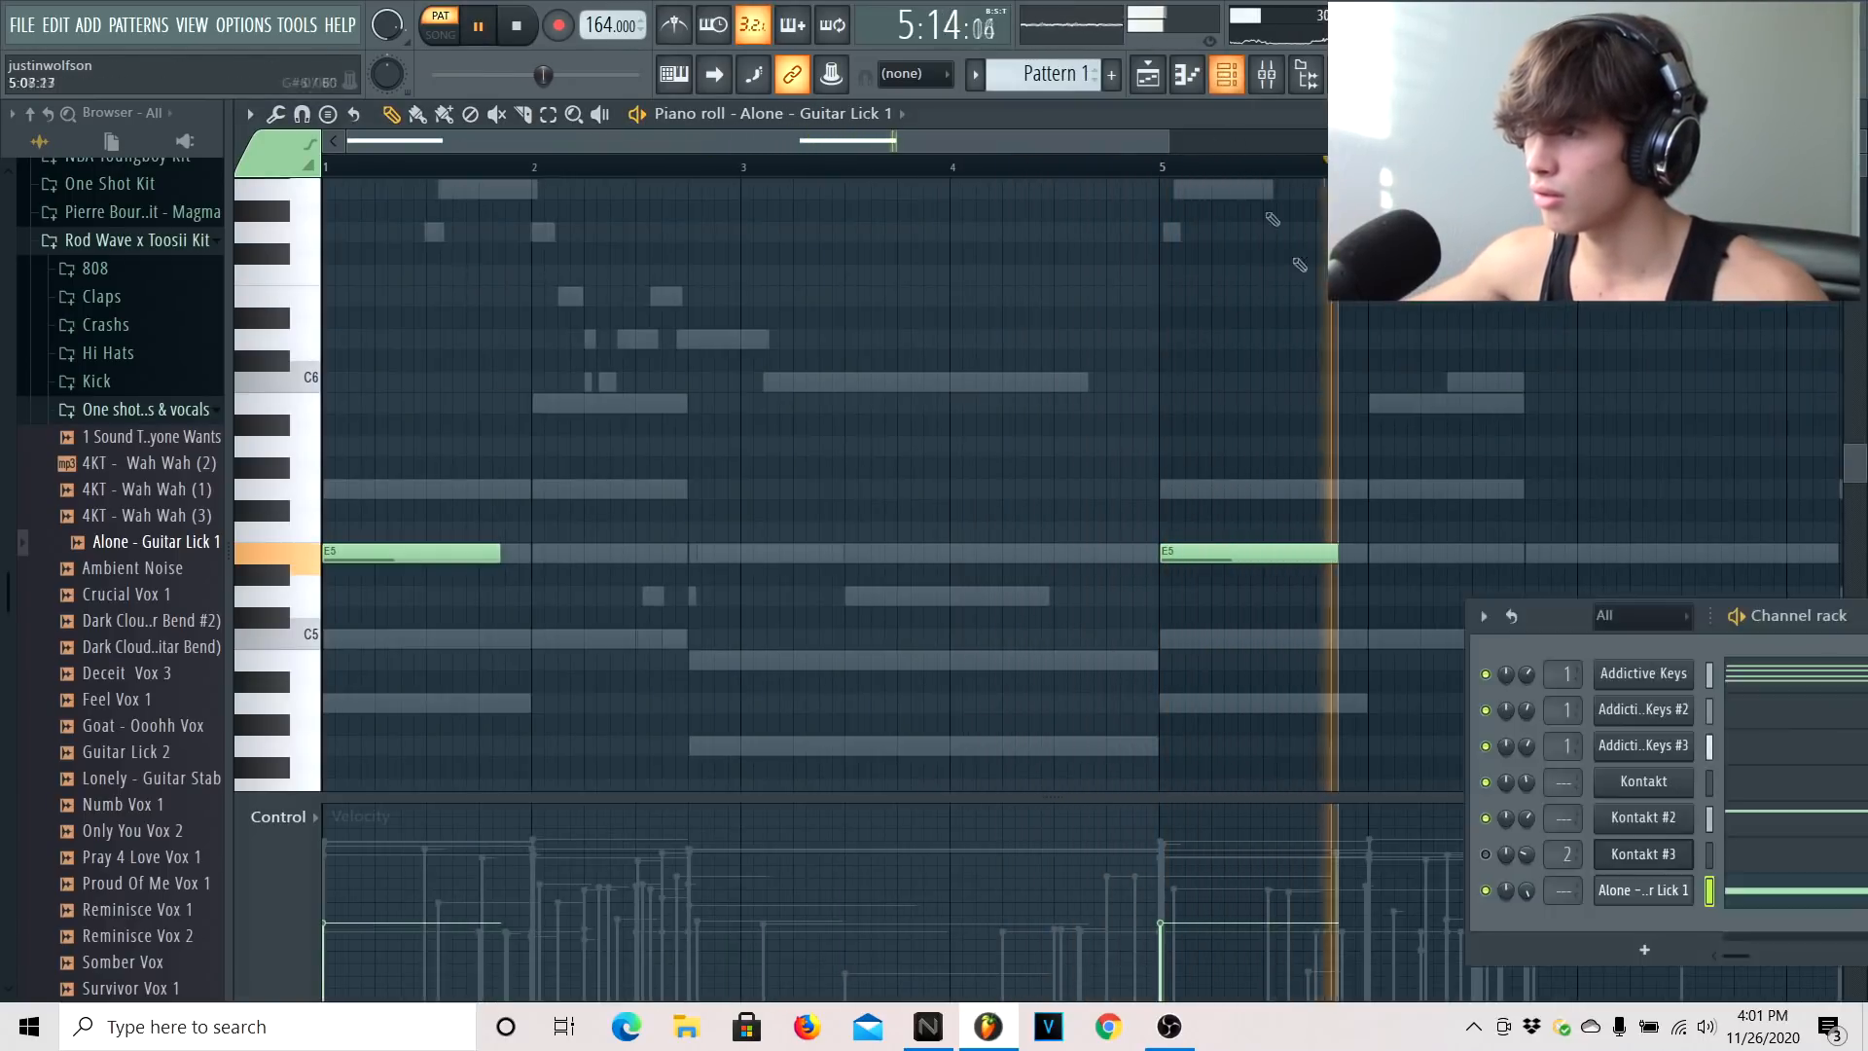
pyautogui.moveTo(1559, 621); pyautogui.dragTo(1011, 54)
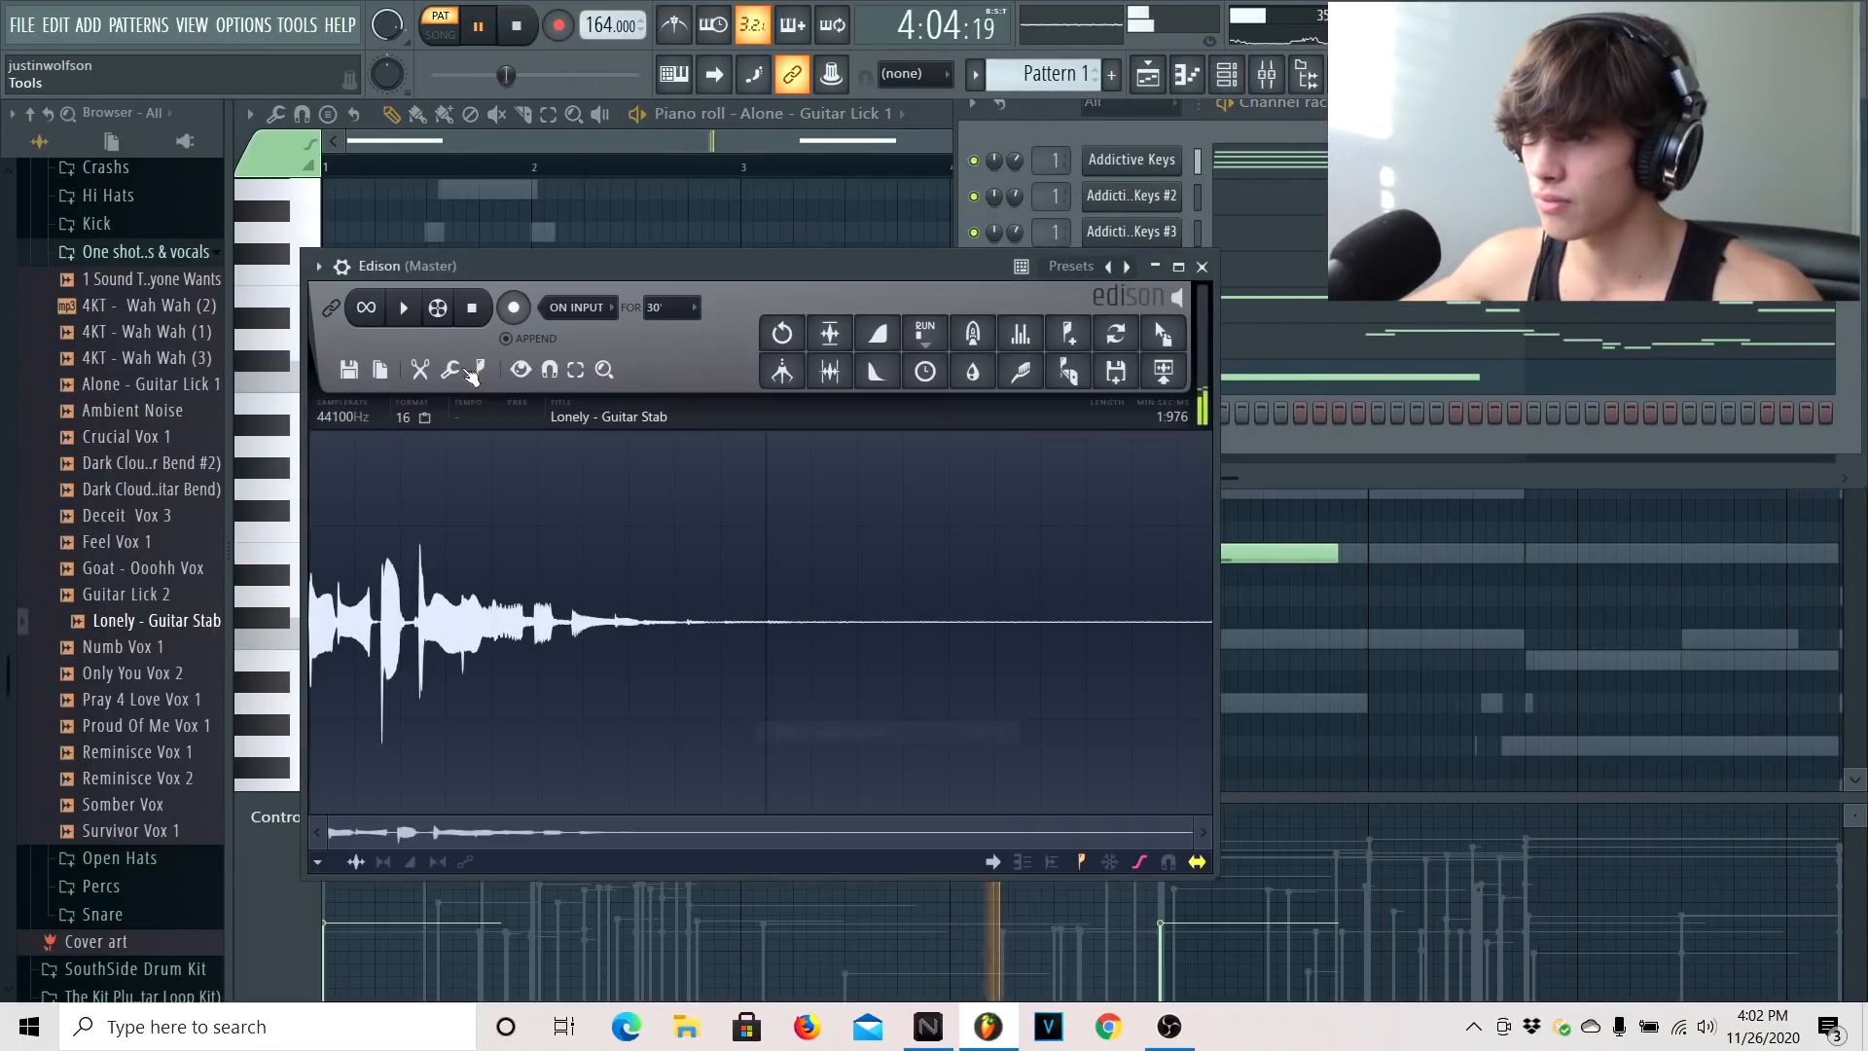
# Detect the pitch regions of the Lonely - Guitar Stab sample in Edison and close the editor
pyautogui.click(479, 369)
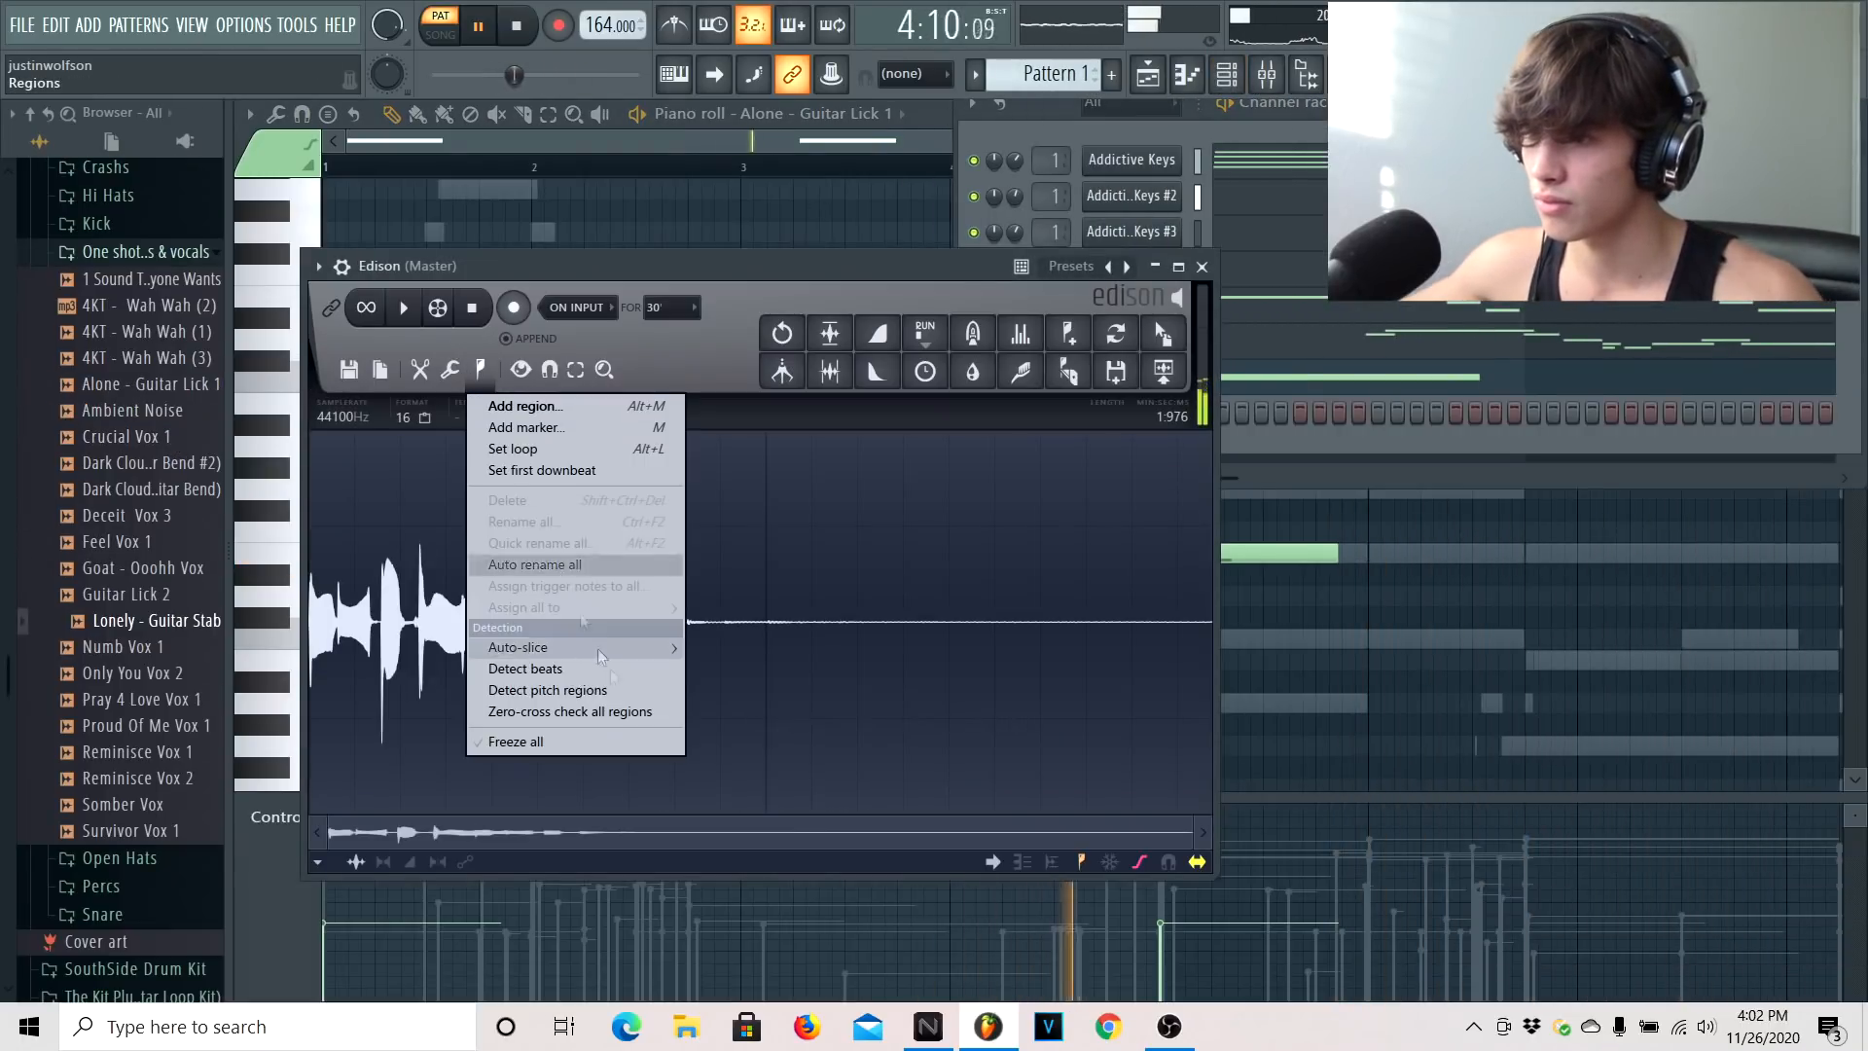
pyautogui.click(611, 692)
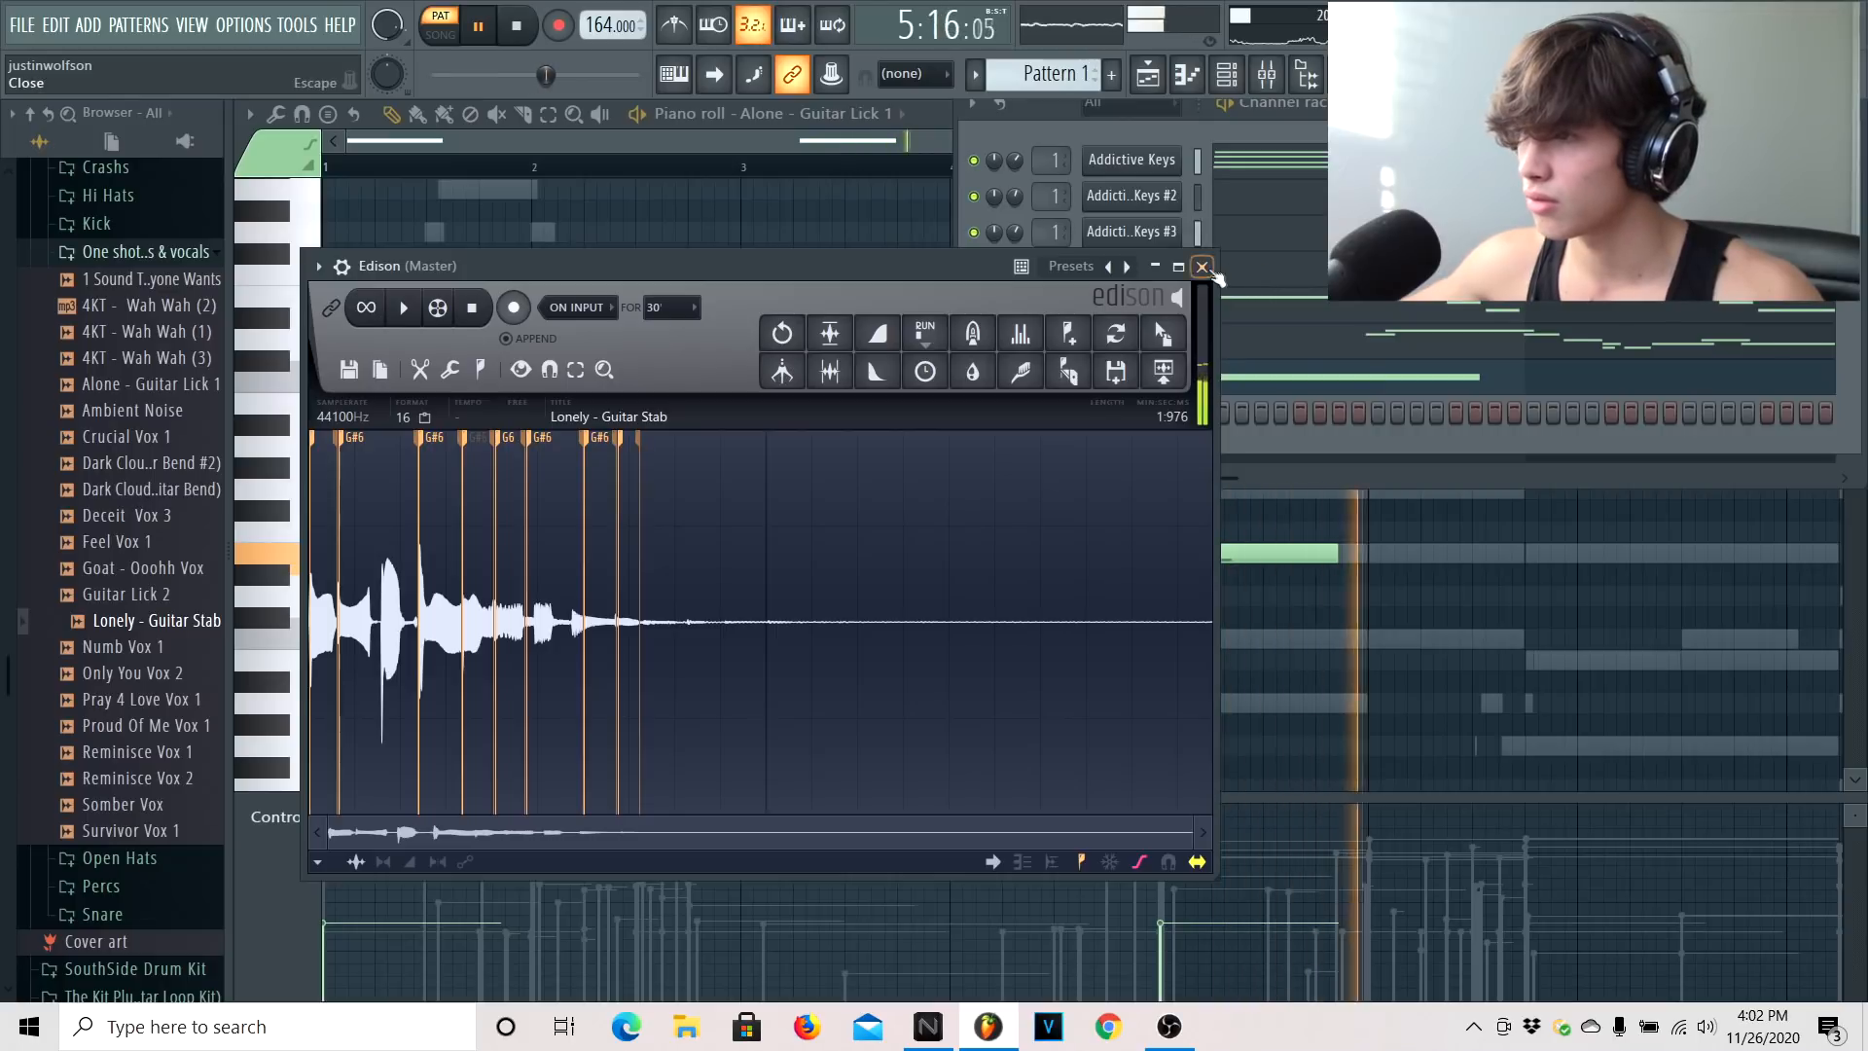
pyautogui.click(1205, 268)
# Cue playback midway through bar 4 and delete the E5 note at bar 5 of the Lonely - Guitar Stab channel
pyautogui.click(1227, 74)
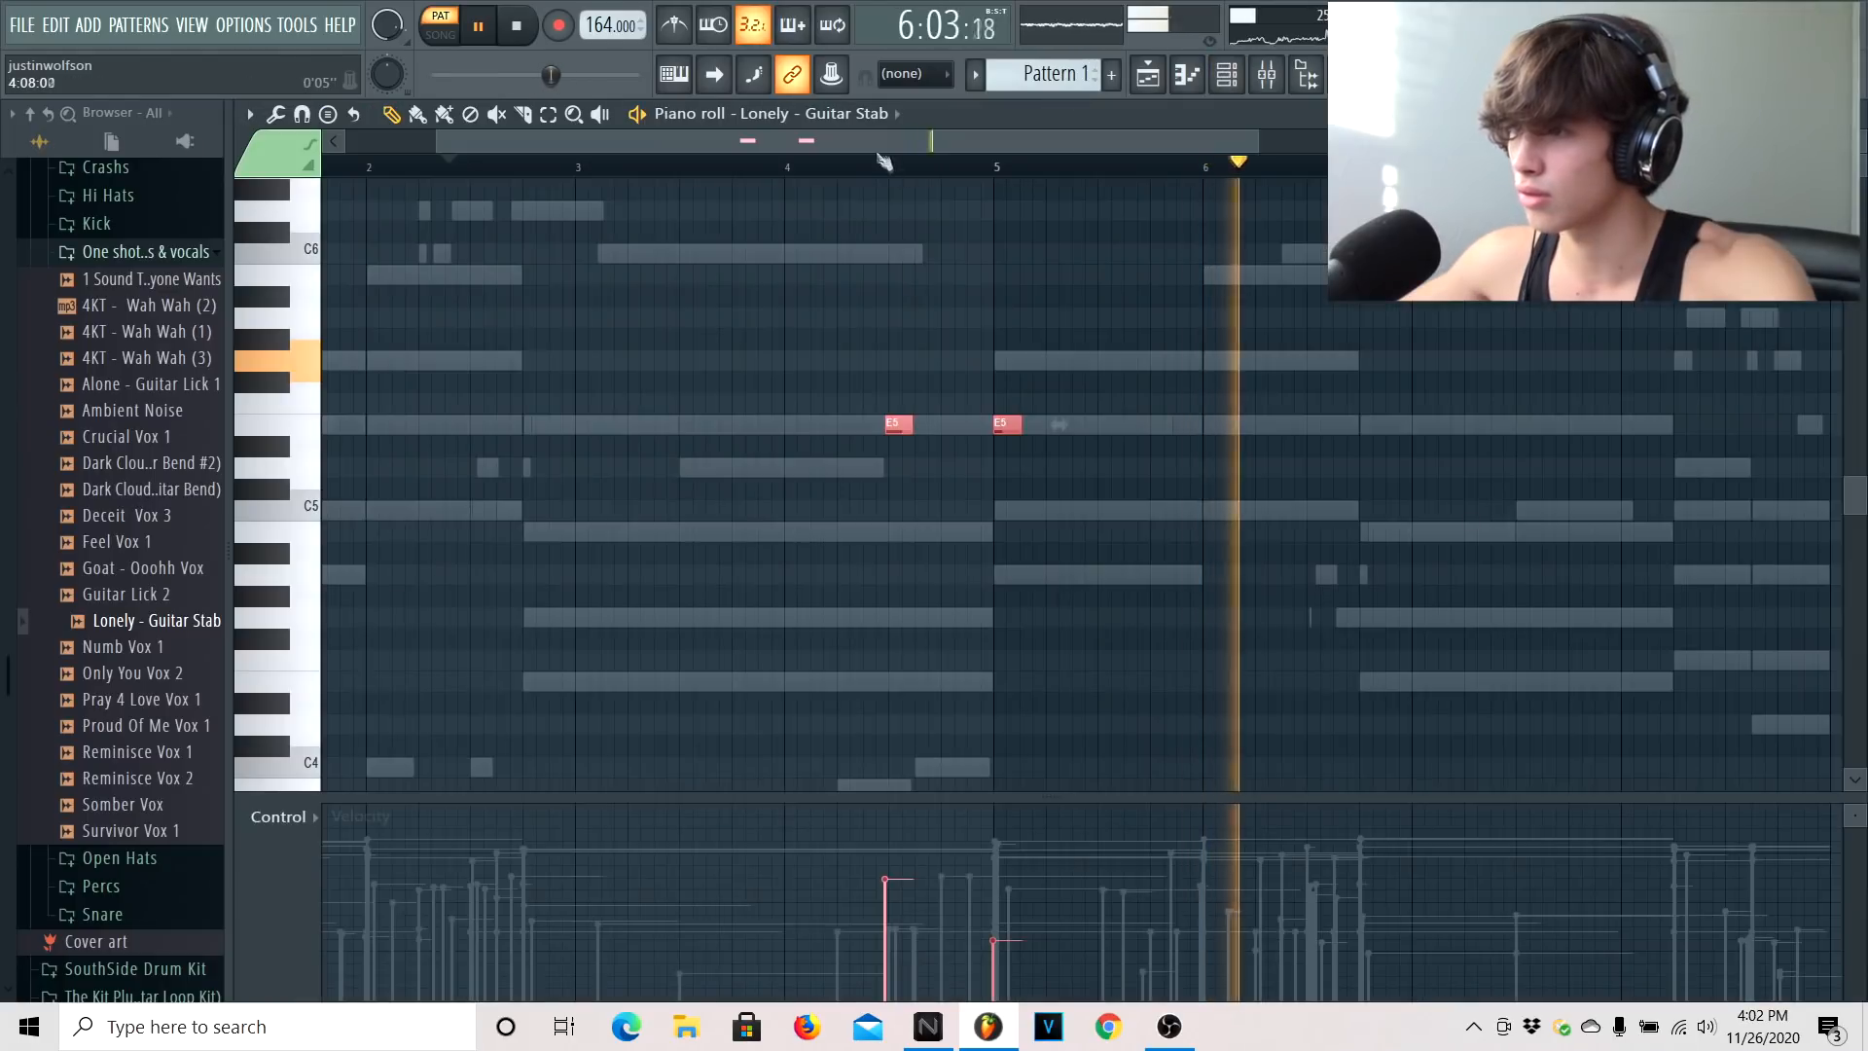
pyautogui.click(886, 163)
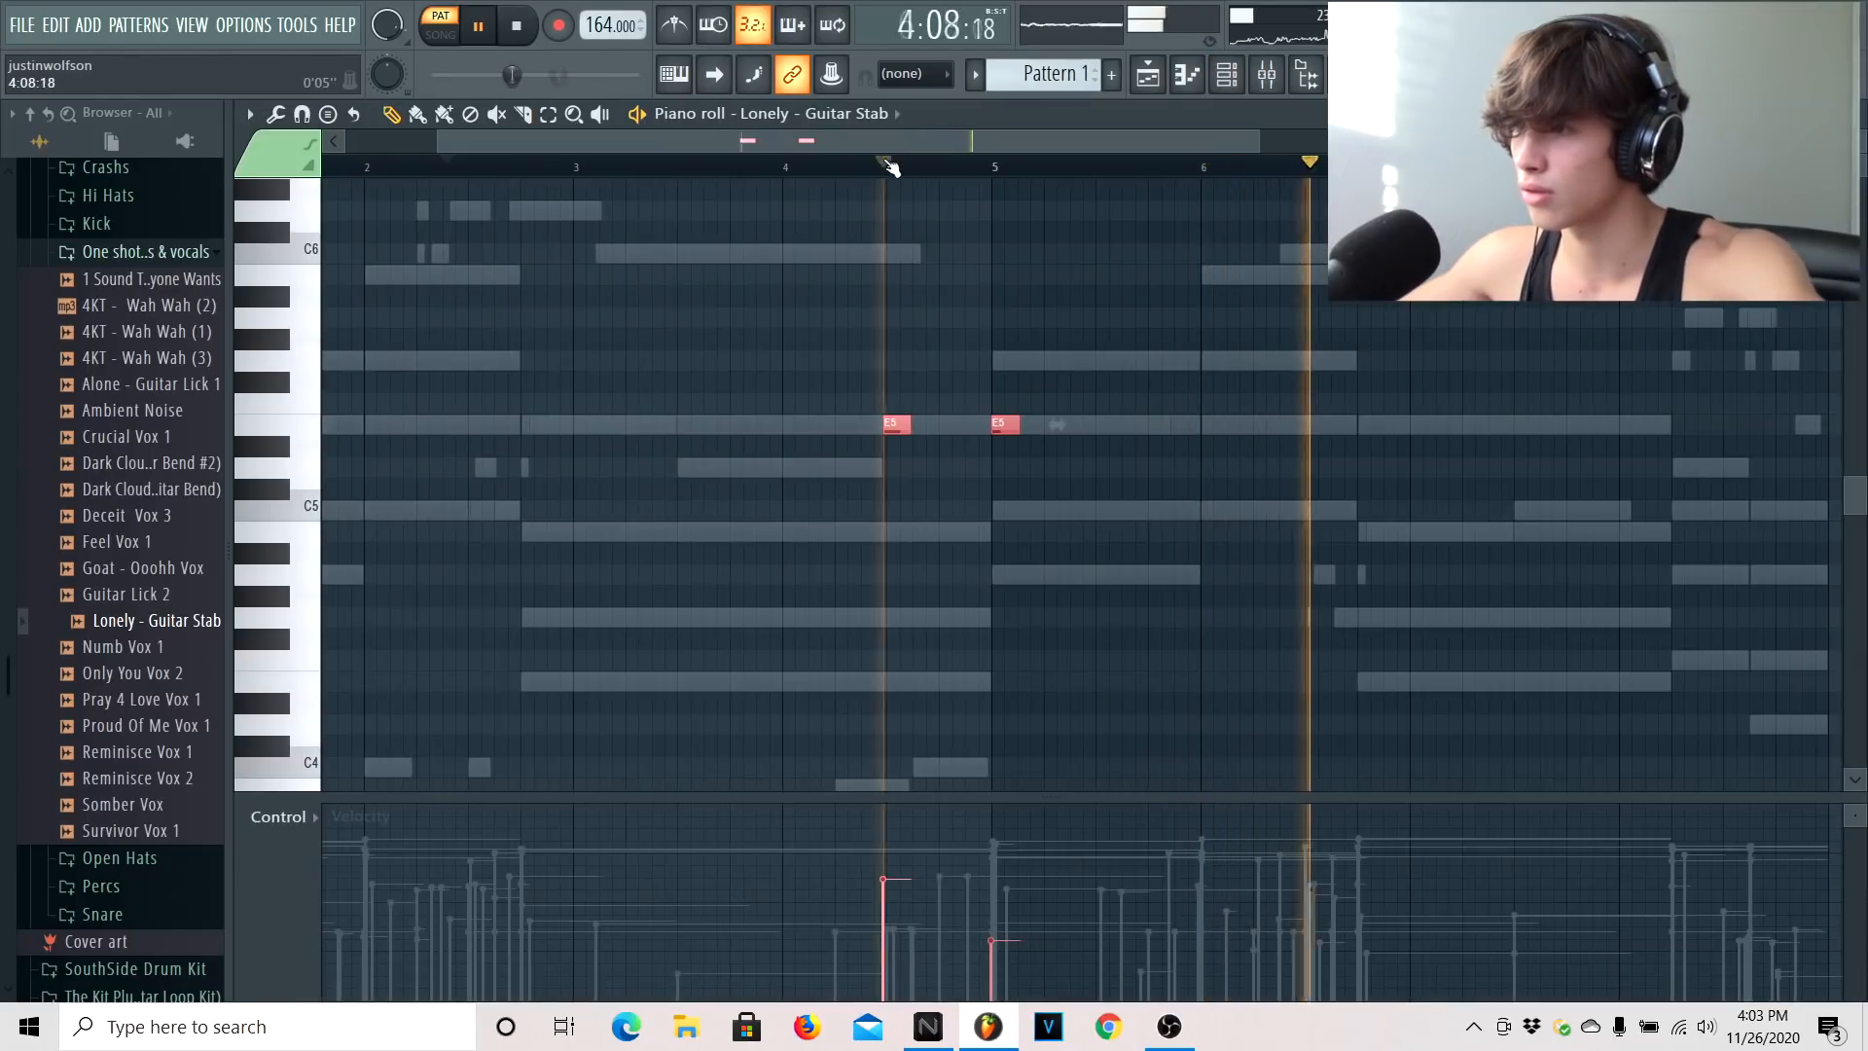
pyautogui.rightClick(1007, 425)
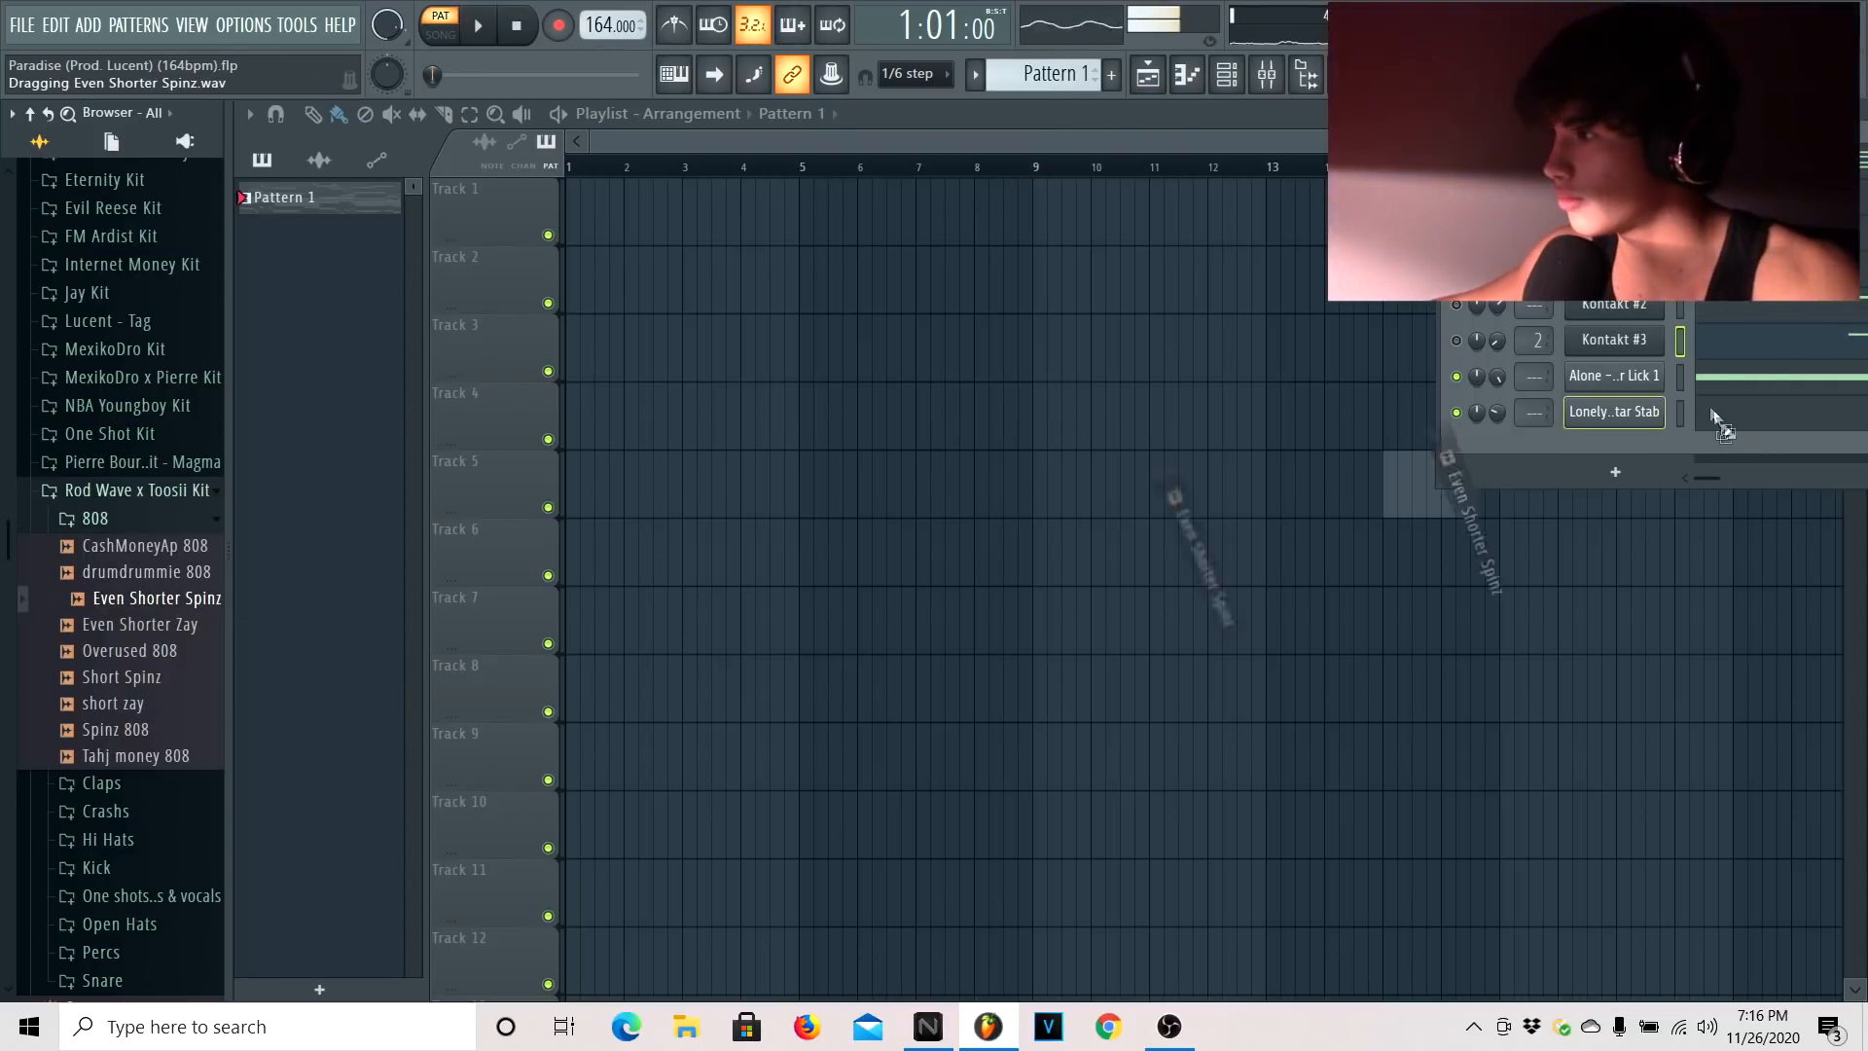
# Load the Even Shorter Spinz 808 and Clap 3 samples as new channels and collapse the kit's Claps folder
pyautogui.moveTo(1620, 441); pyautogui.dragTo(1620, 444)
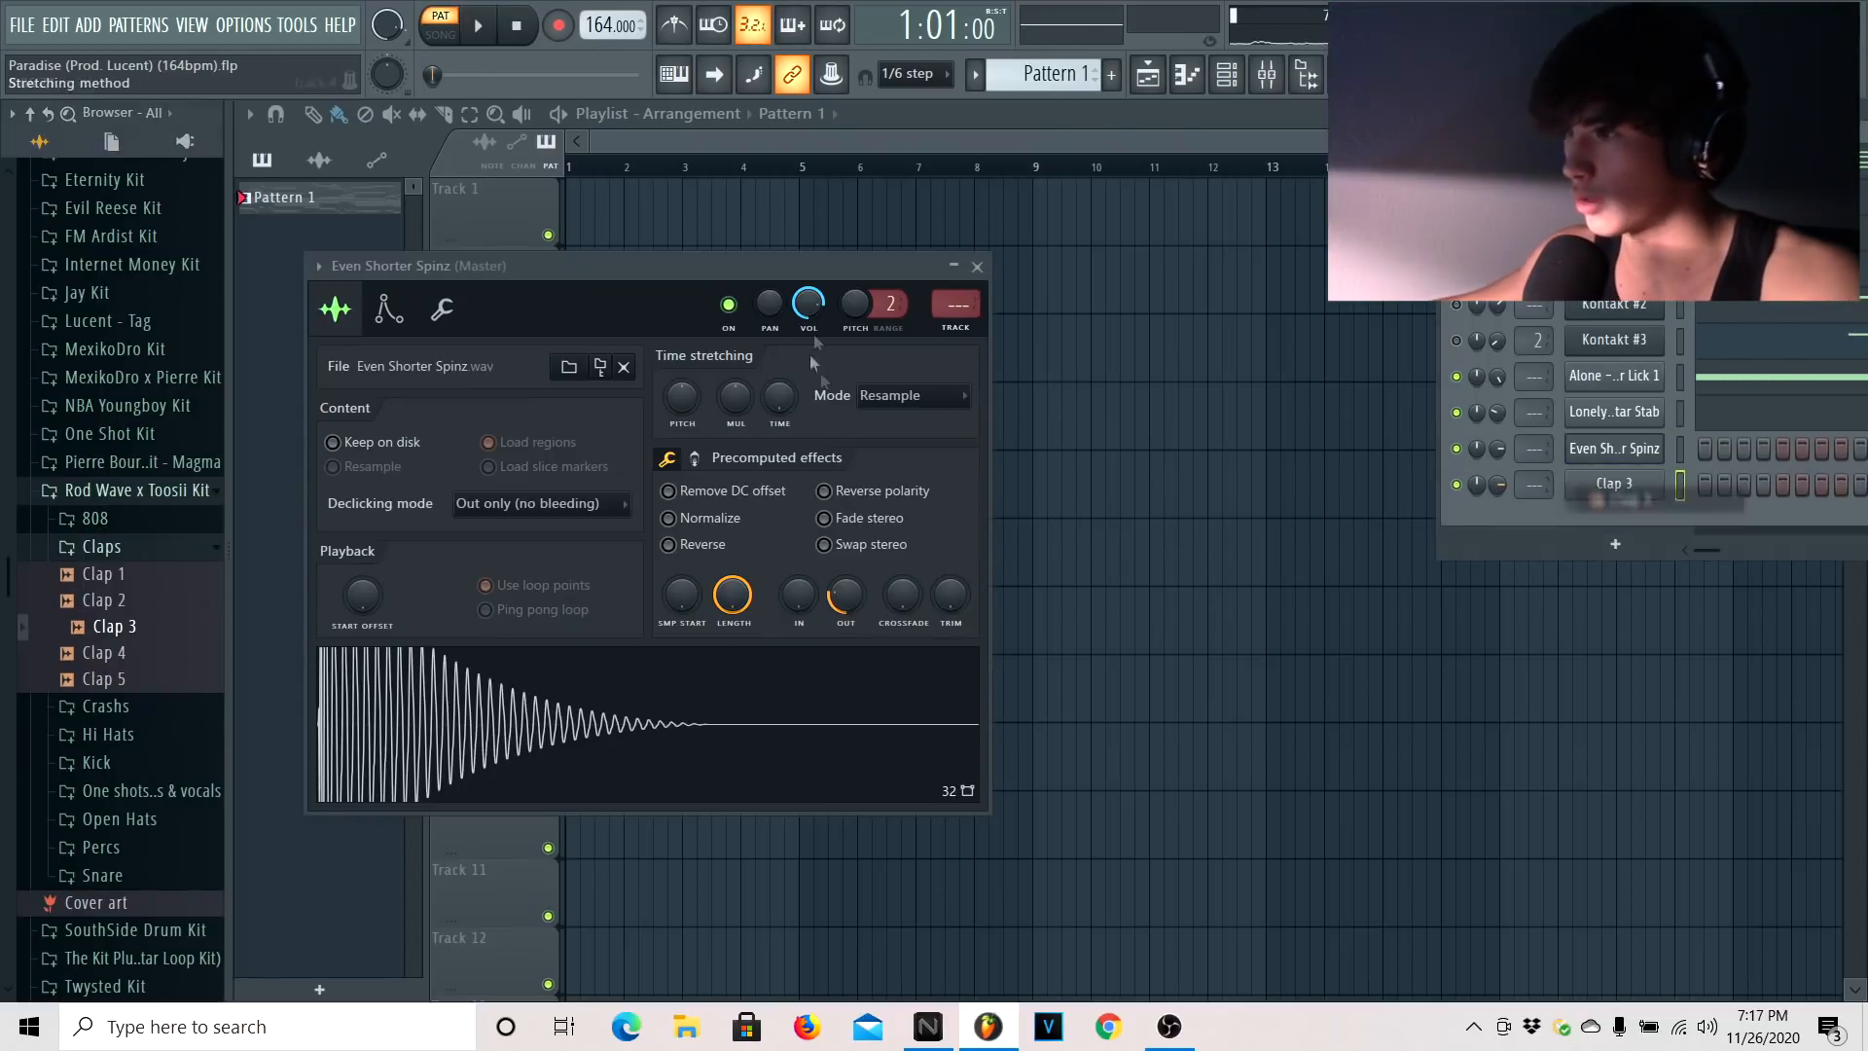
pyautogui.click(977, 265)
pyautogui.click(156, 545)
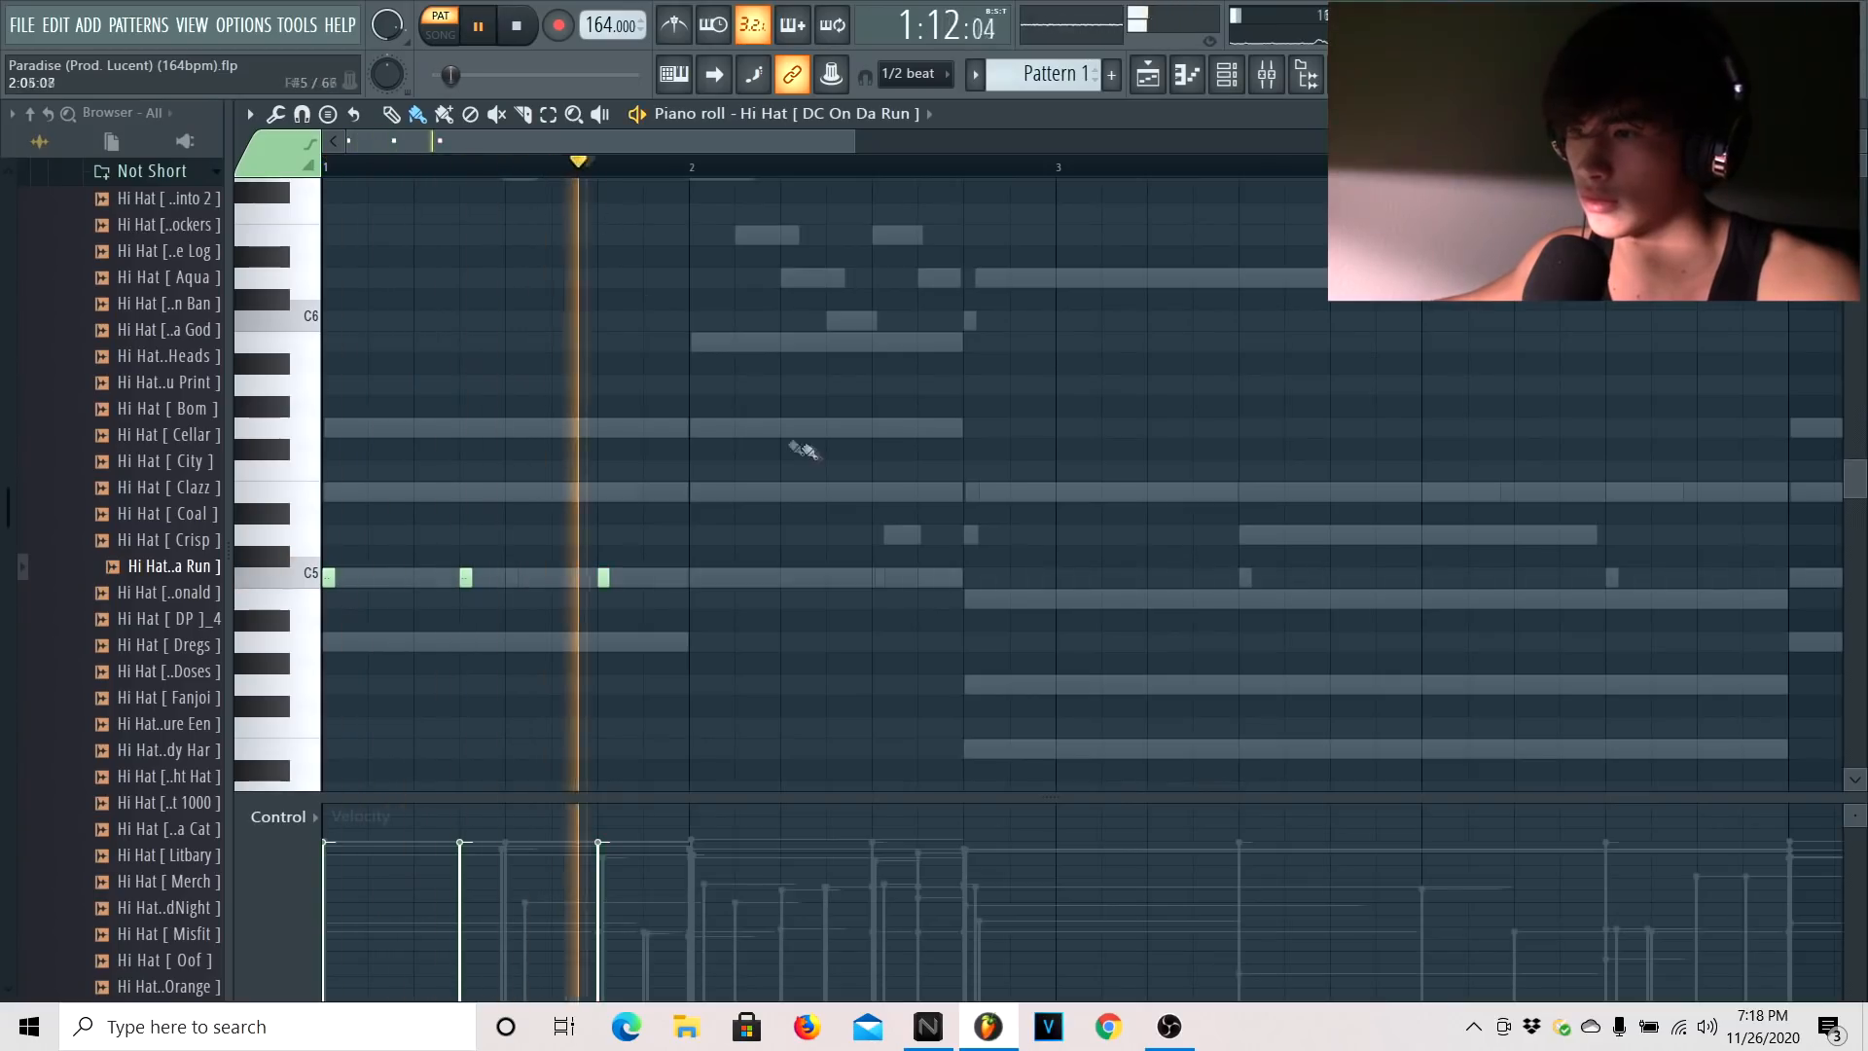
# Add three C5 notes across bar 3 for the Hi Hat [ DC On Da Run ] channel and review its pattern
pyautogui.click(1062, 577)
pyautogui.click(1200, 577)
pyautogui.click(1335, 577)
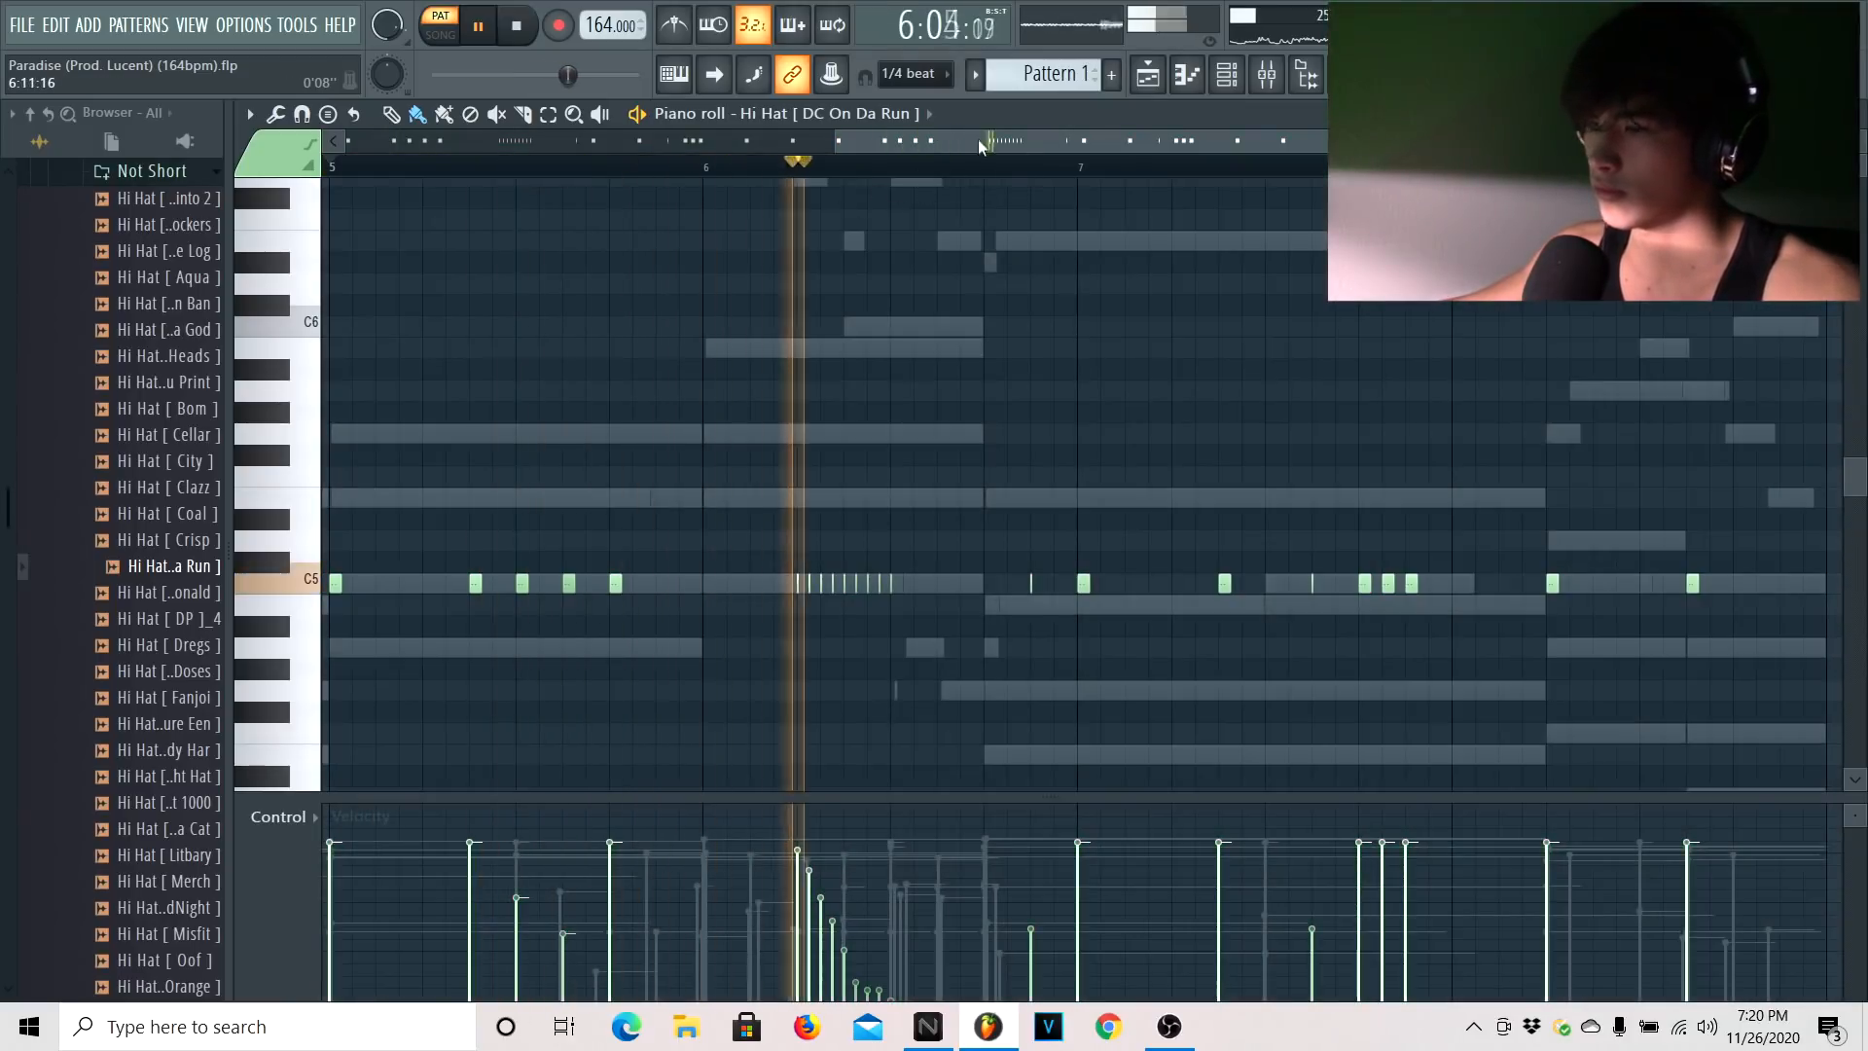
pyautogui.moveTo(979, 146); pyautogui.dragTo(525, 204)
pyautogui.moveTo(872, 146); pyautogui.dragTo(1074, 176)
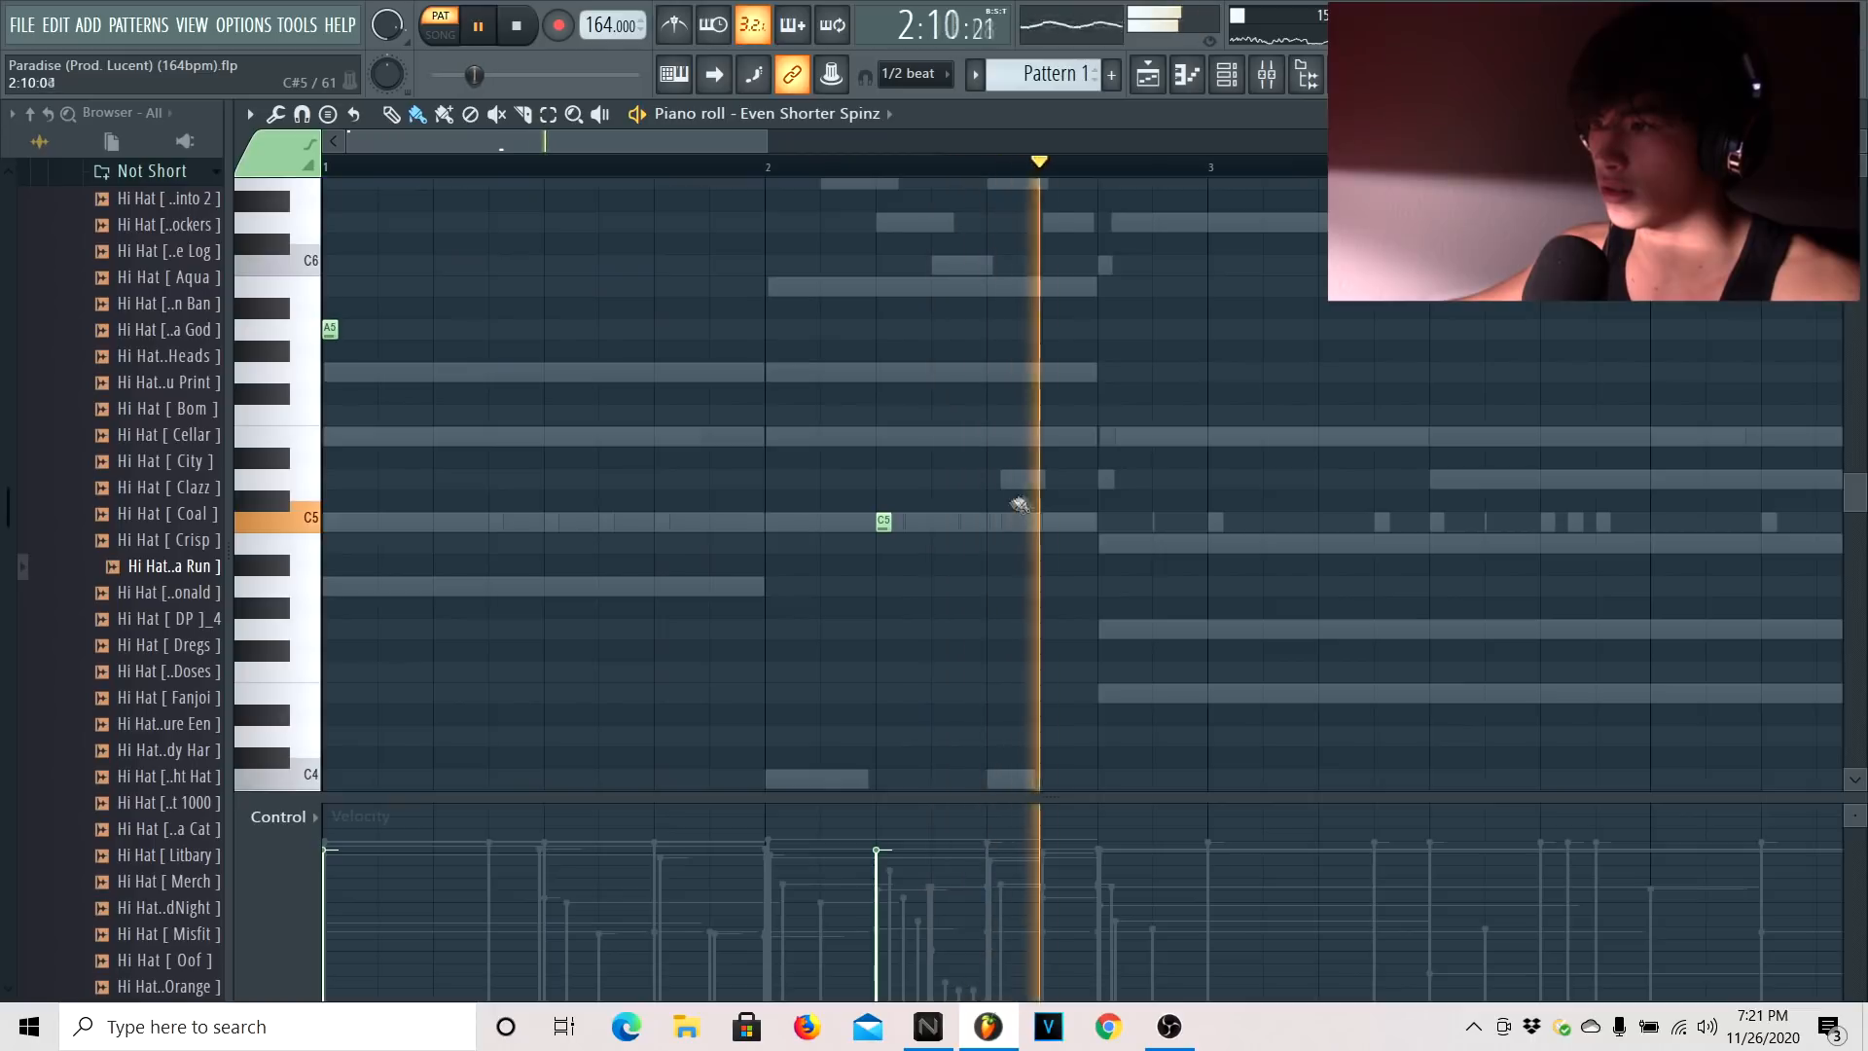
# Add Even Shorter Spinz 808 notes on C5 in bar 2, E5 at bar 3 and E5 in bar 4
pyautogui.press('space')
pyautogui.keyDown('ctrl'); pyautogui.scroll(-1, 876, 515); pyautogui.keyUp('ctrl')
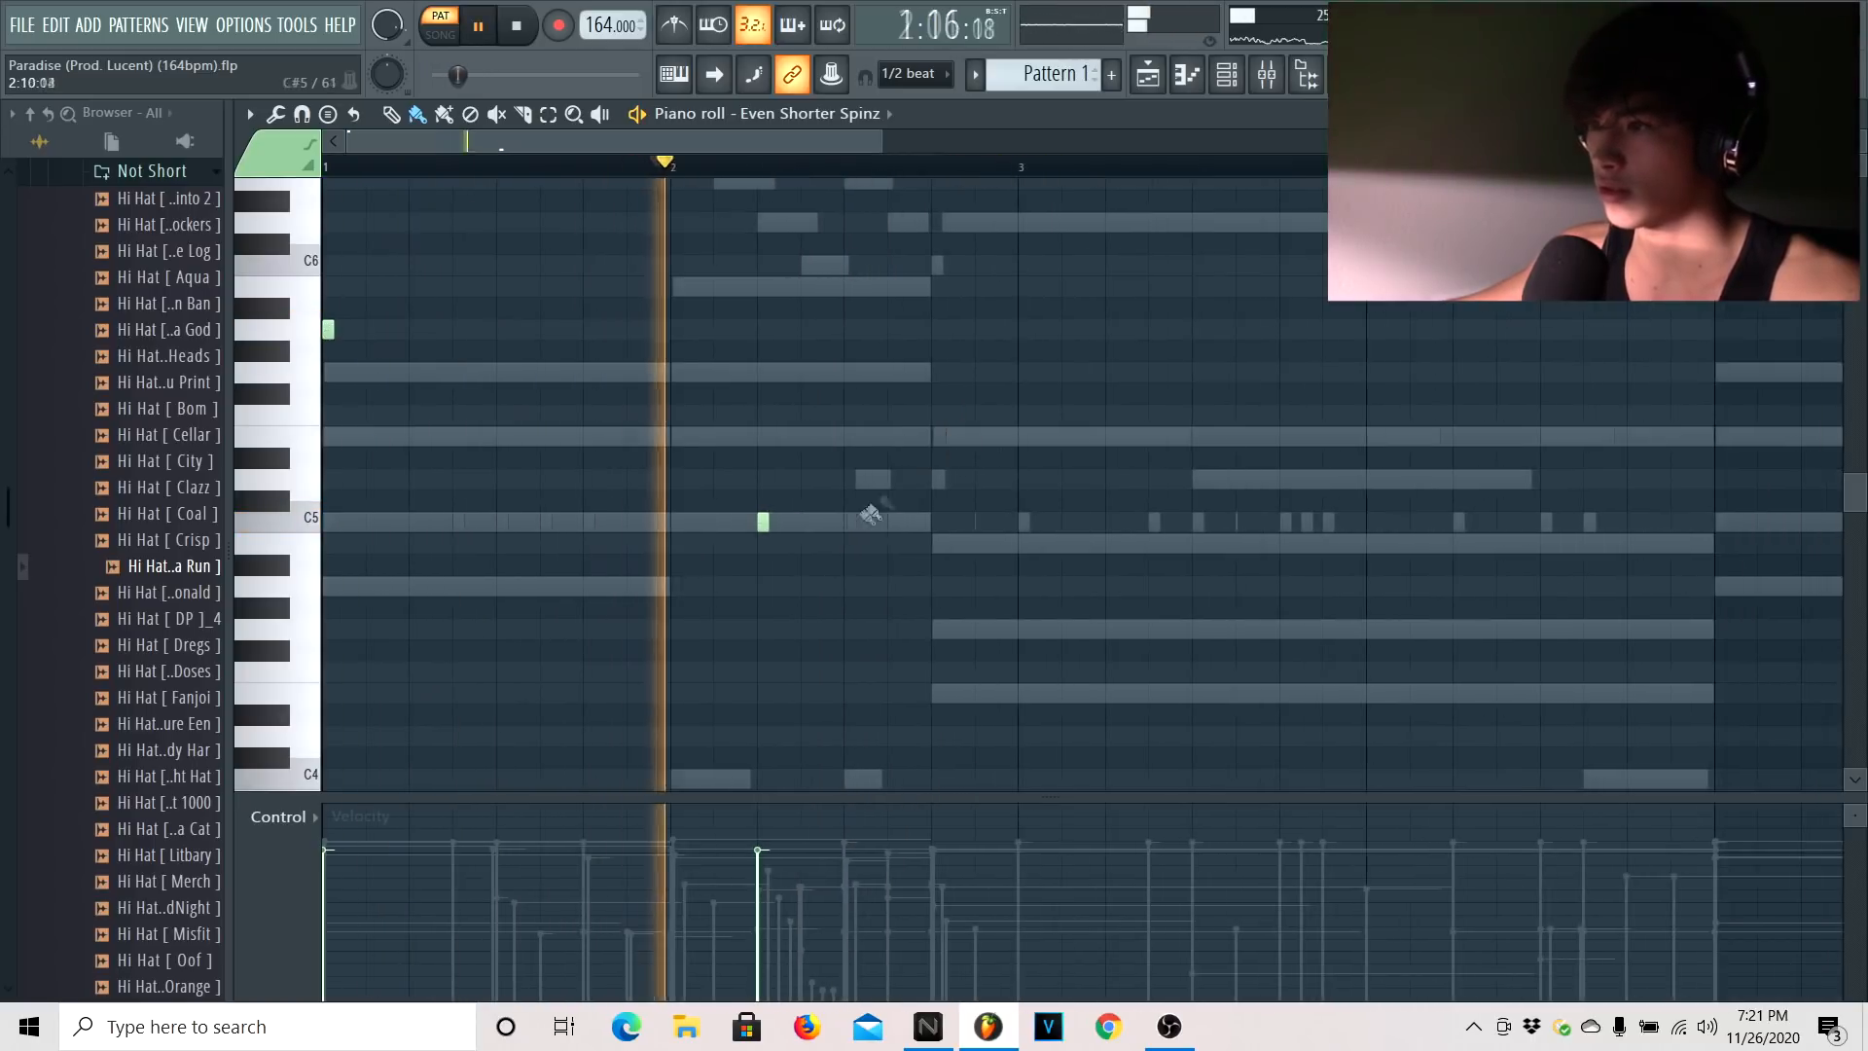
pyautogui.click(890, 522)
pyautogui.click(1021, 436)
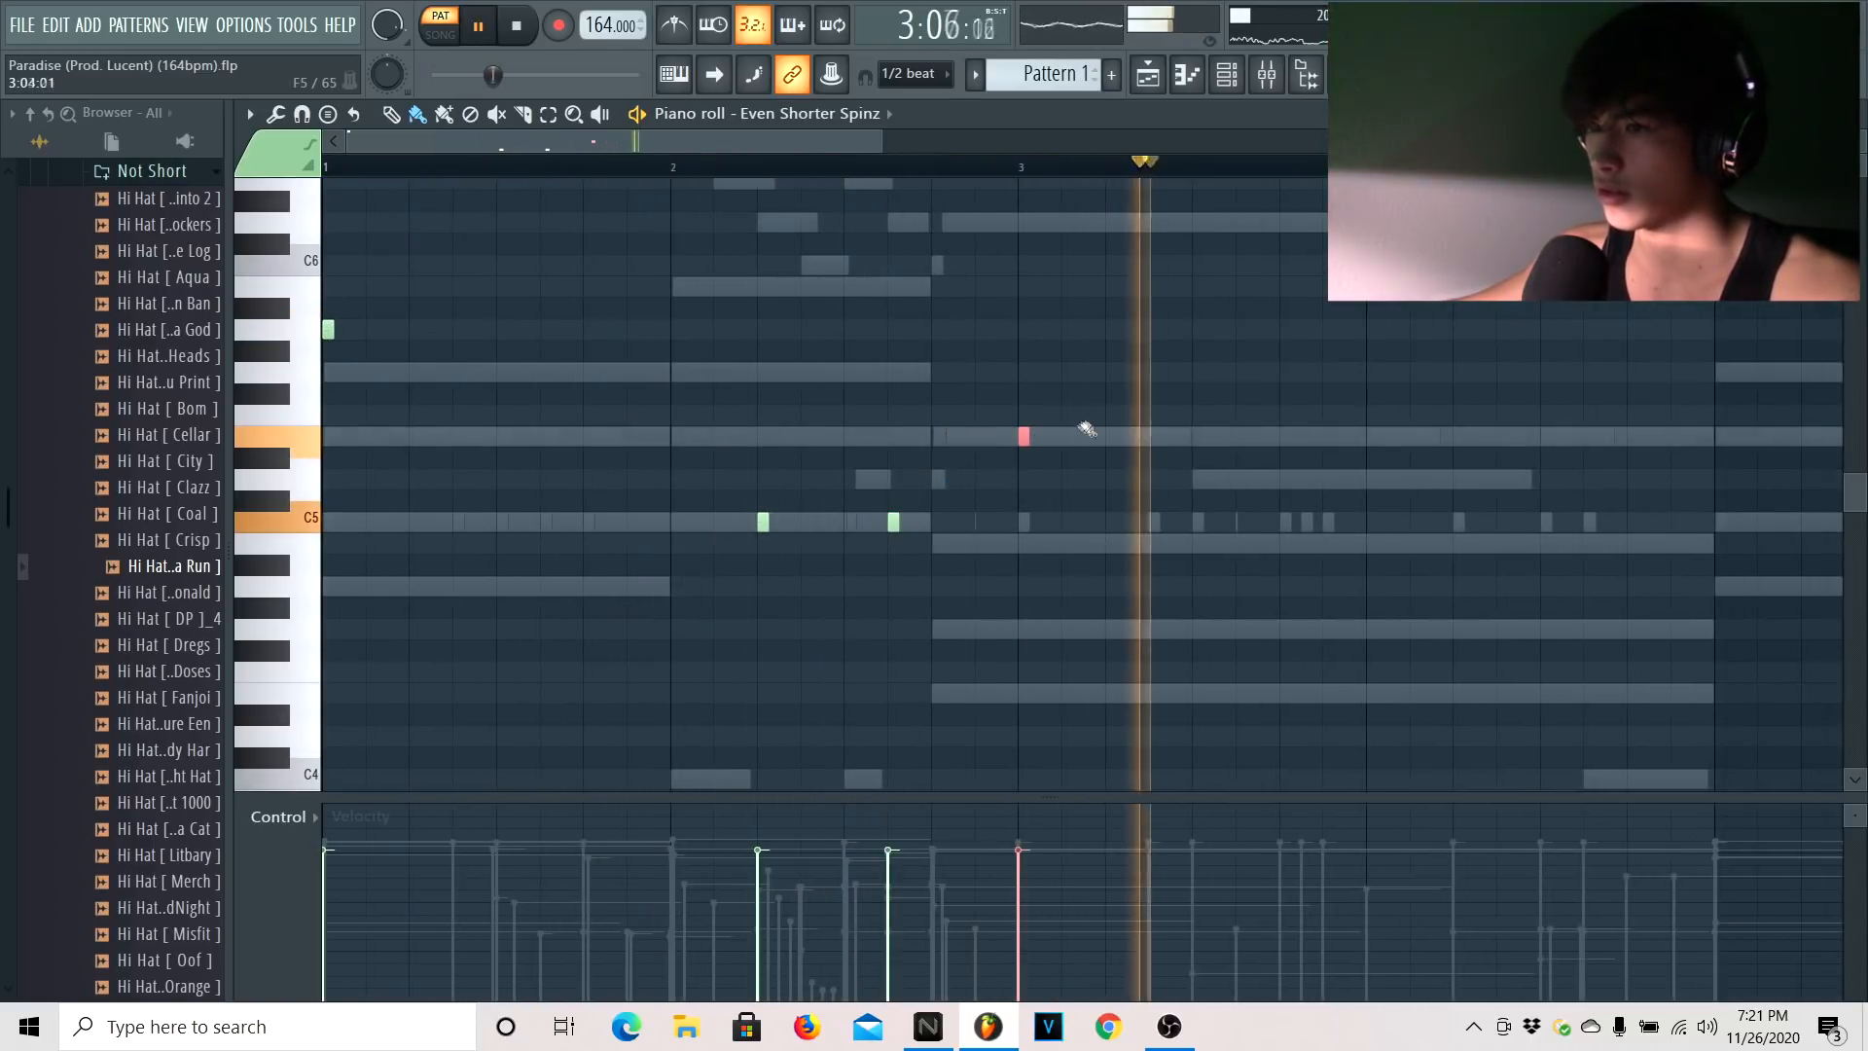
pyautogui.click(1456, 436)
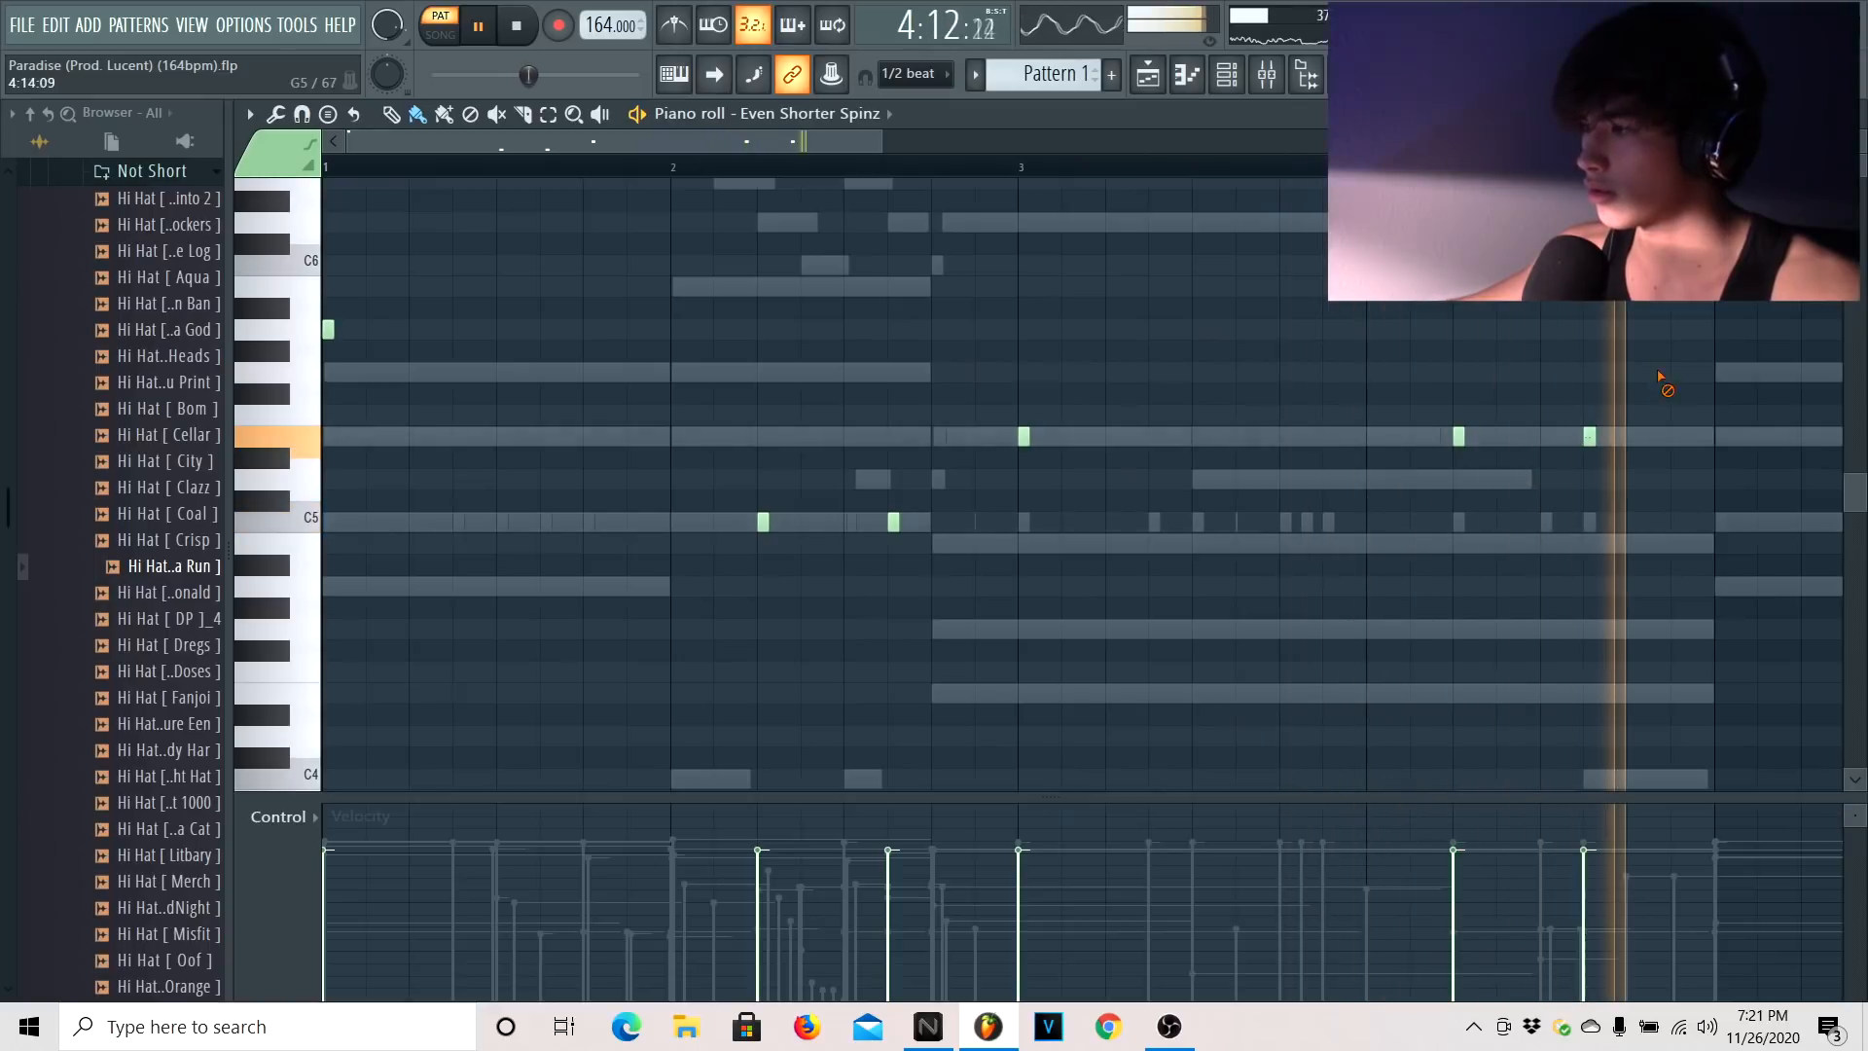
pyautogui.click(1231, 82)
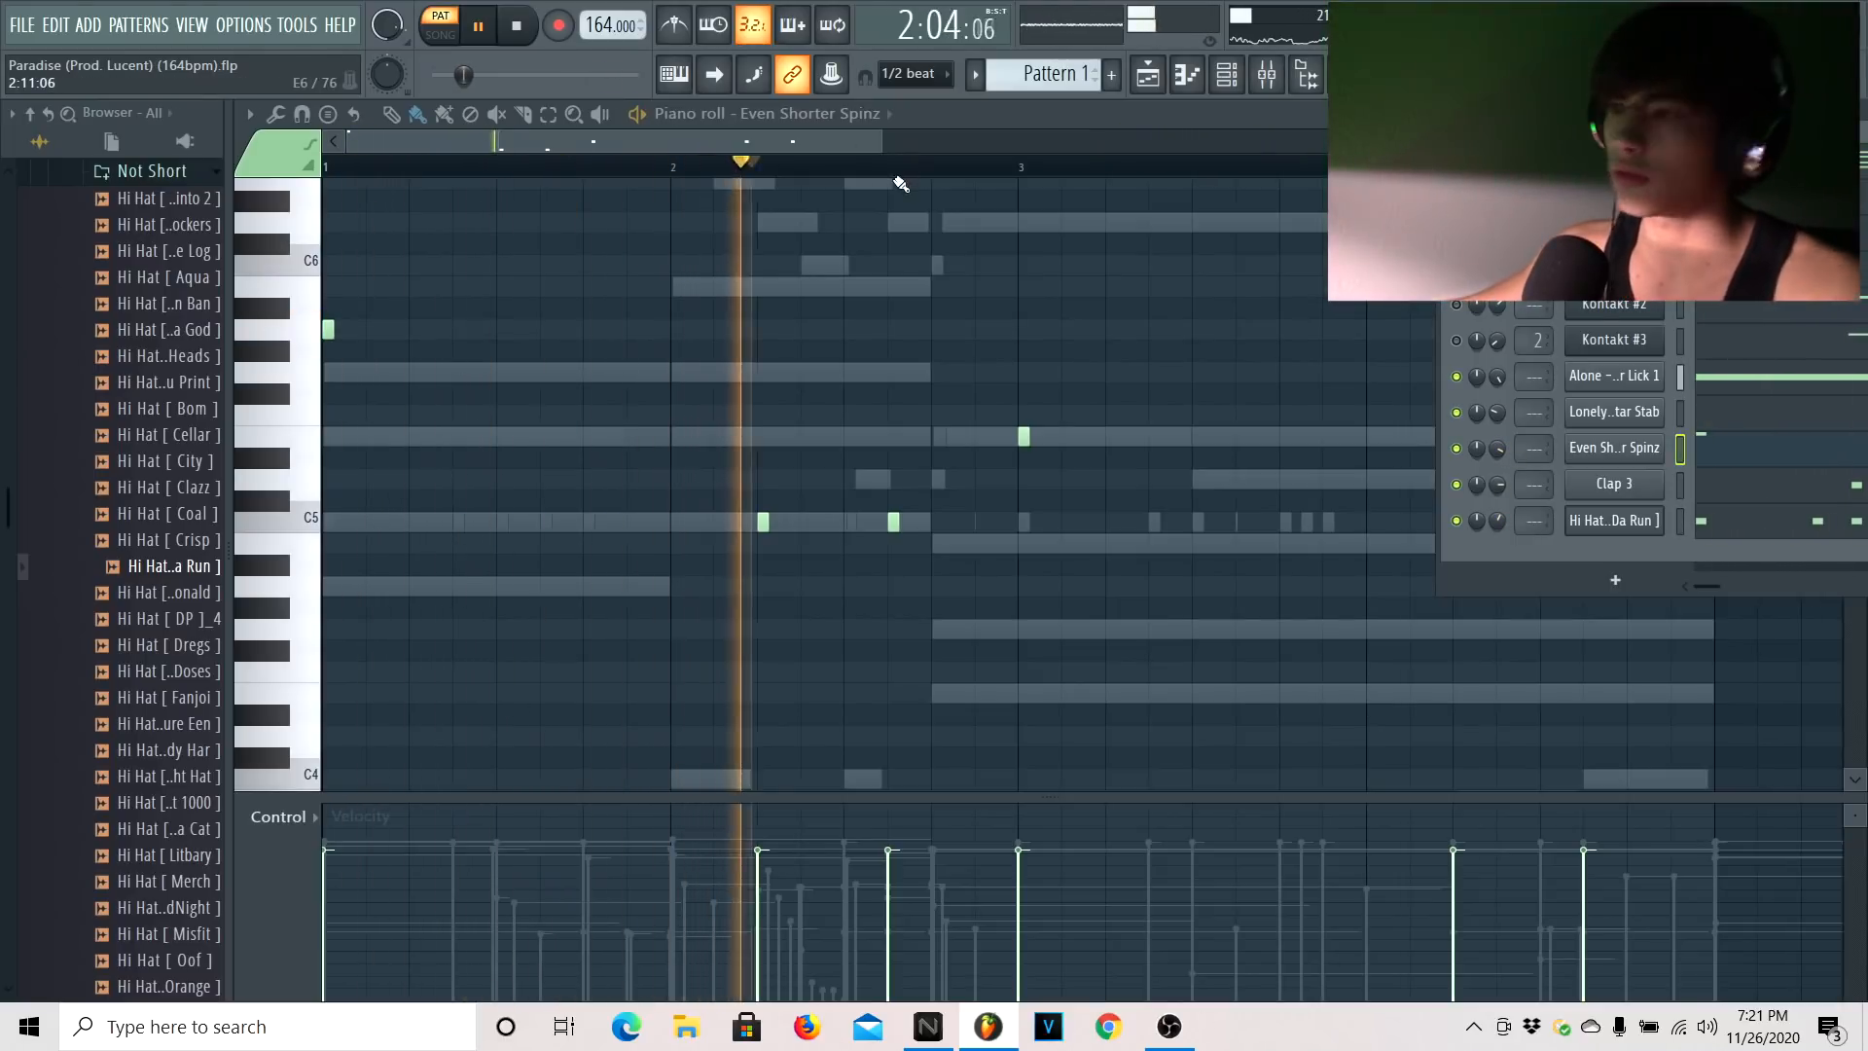
pyautogui.press('F6')
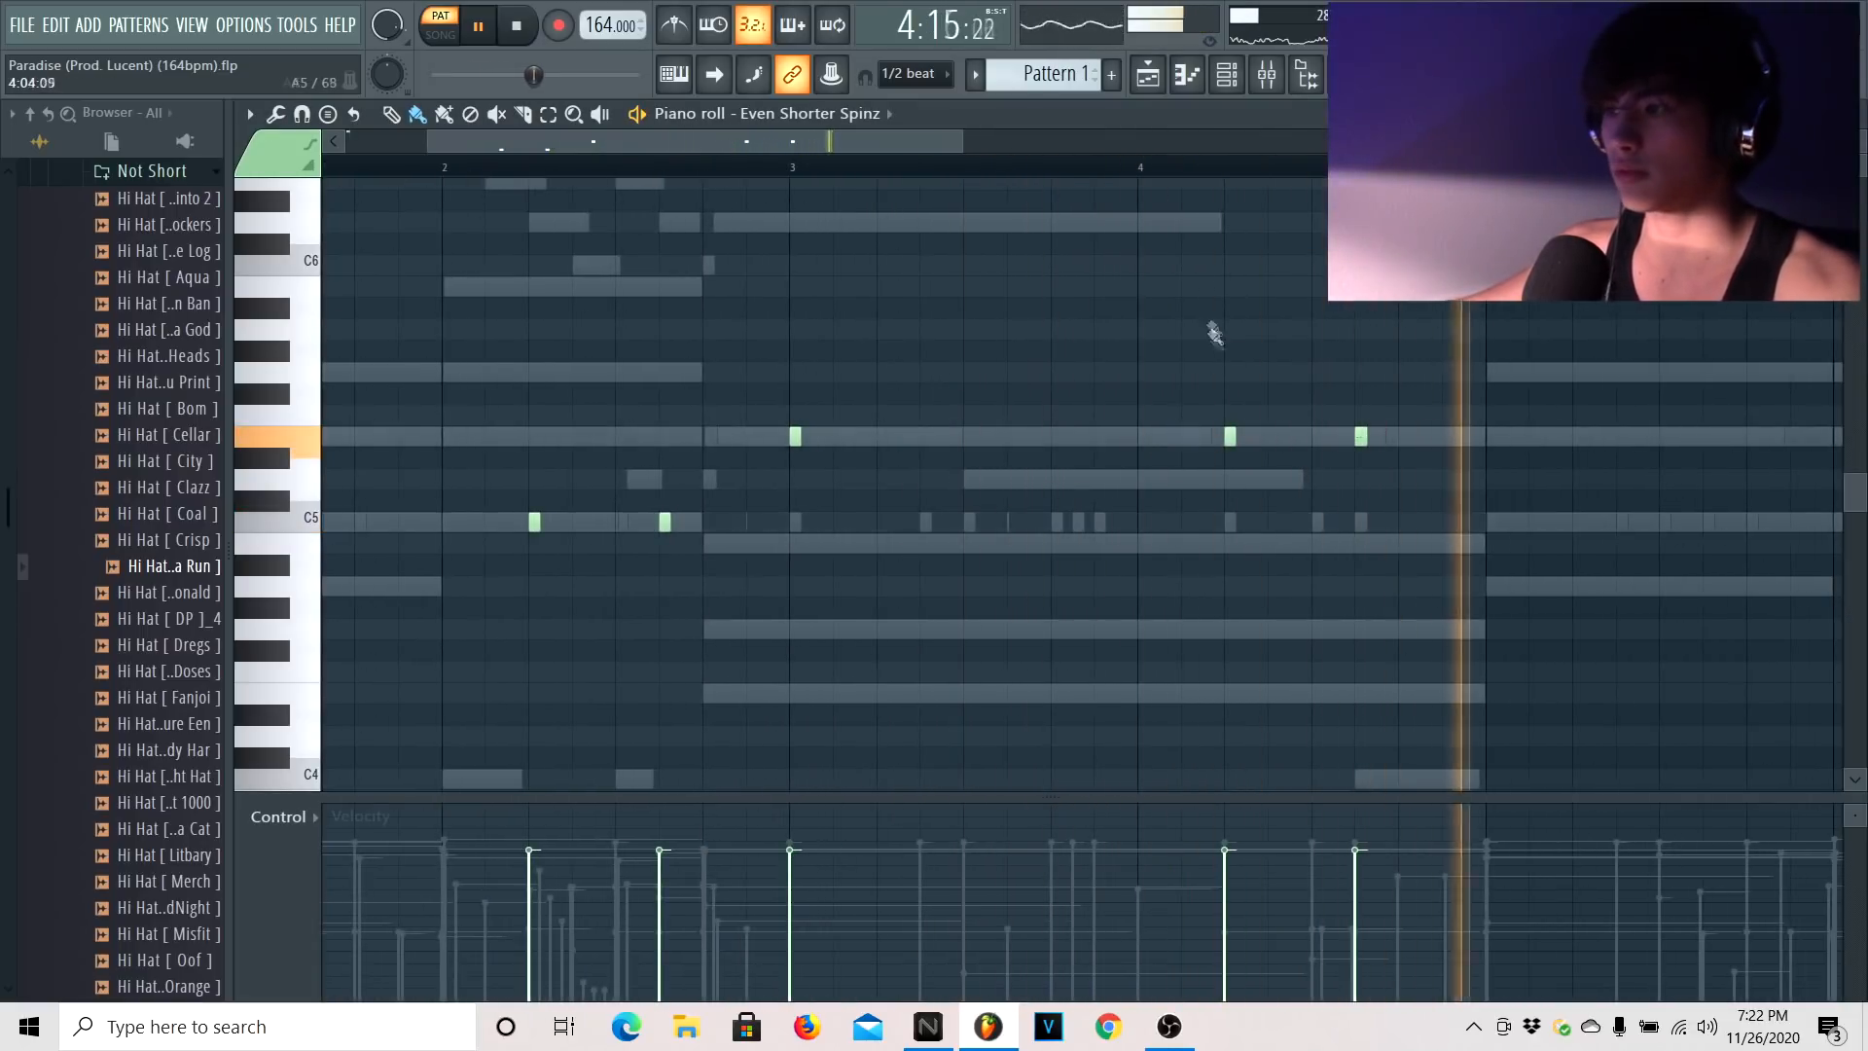
# Duplicate all the Even Shorter Spinz notes from bars 1 to 4 into bars 5 to 8
pyautogui.hotkey('ctrl', 'a')
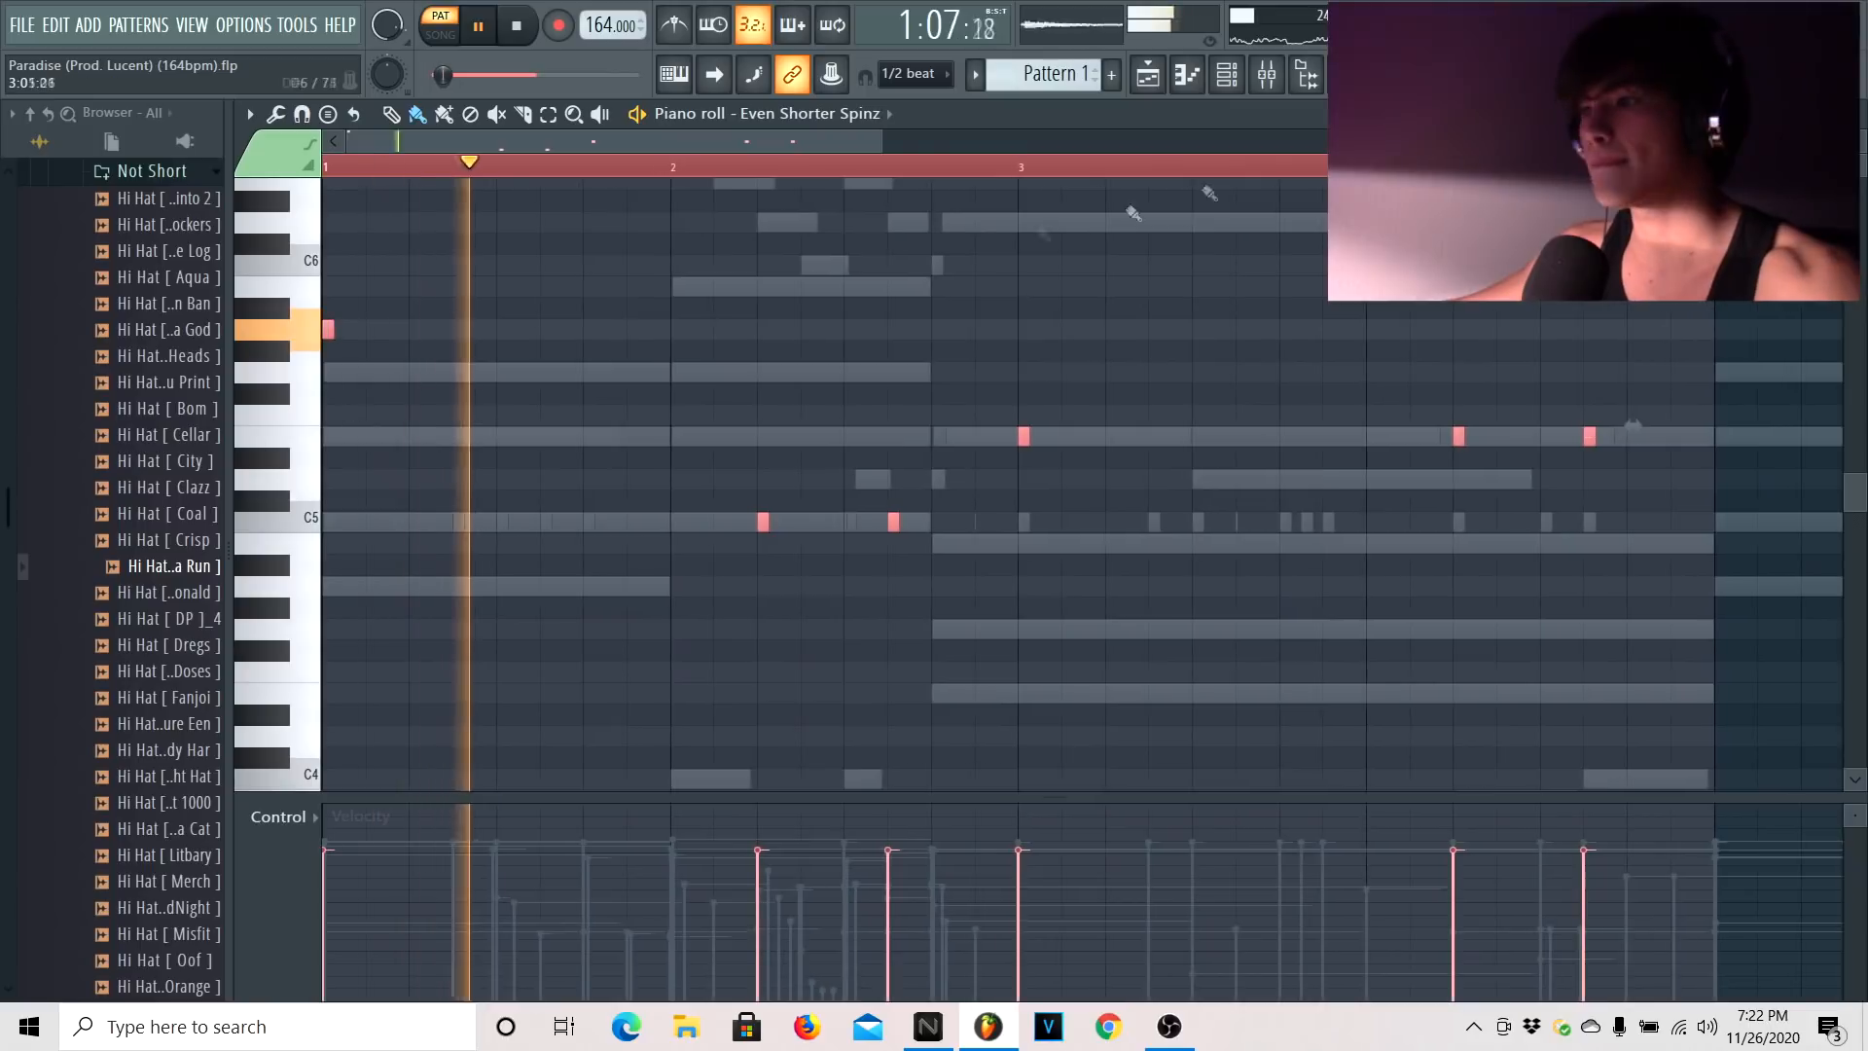
pyautogui.hotkey('ctrl', 'b')
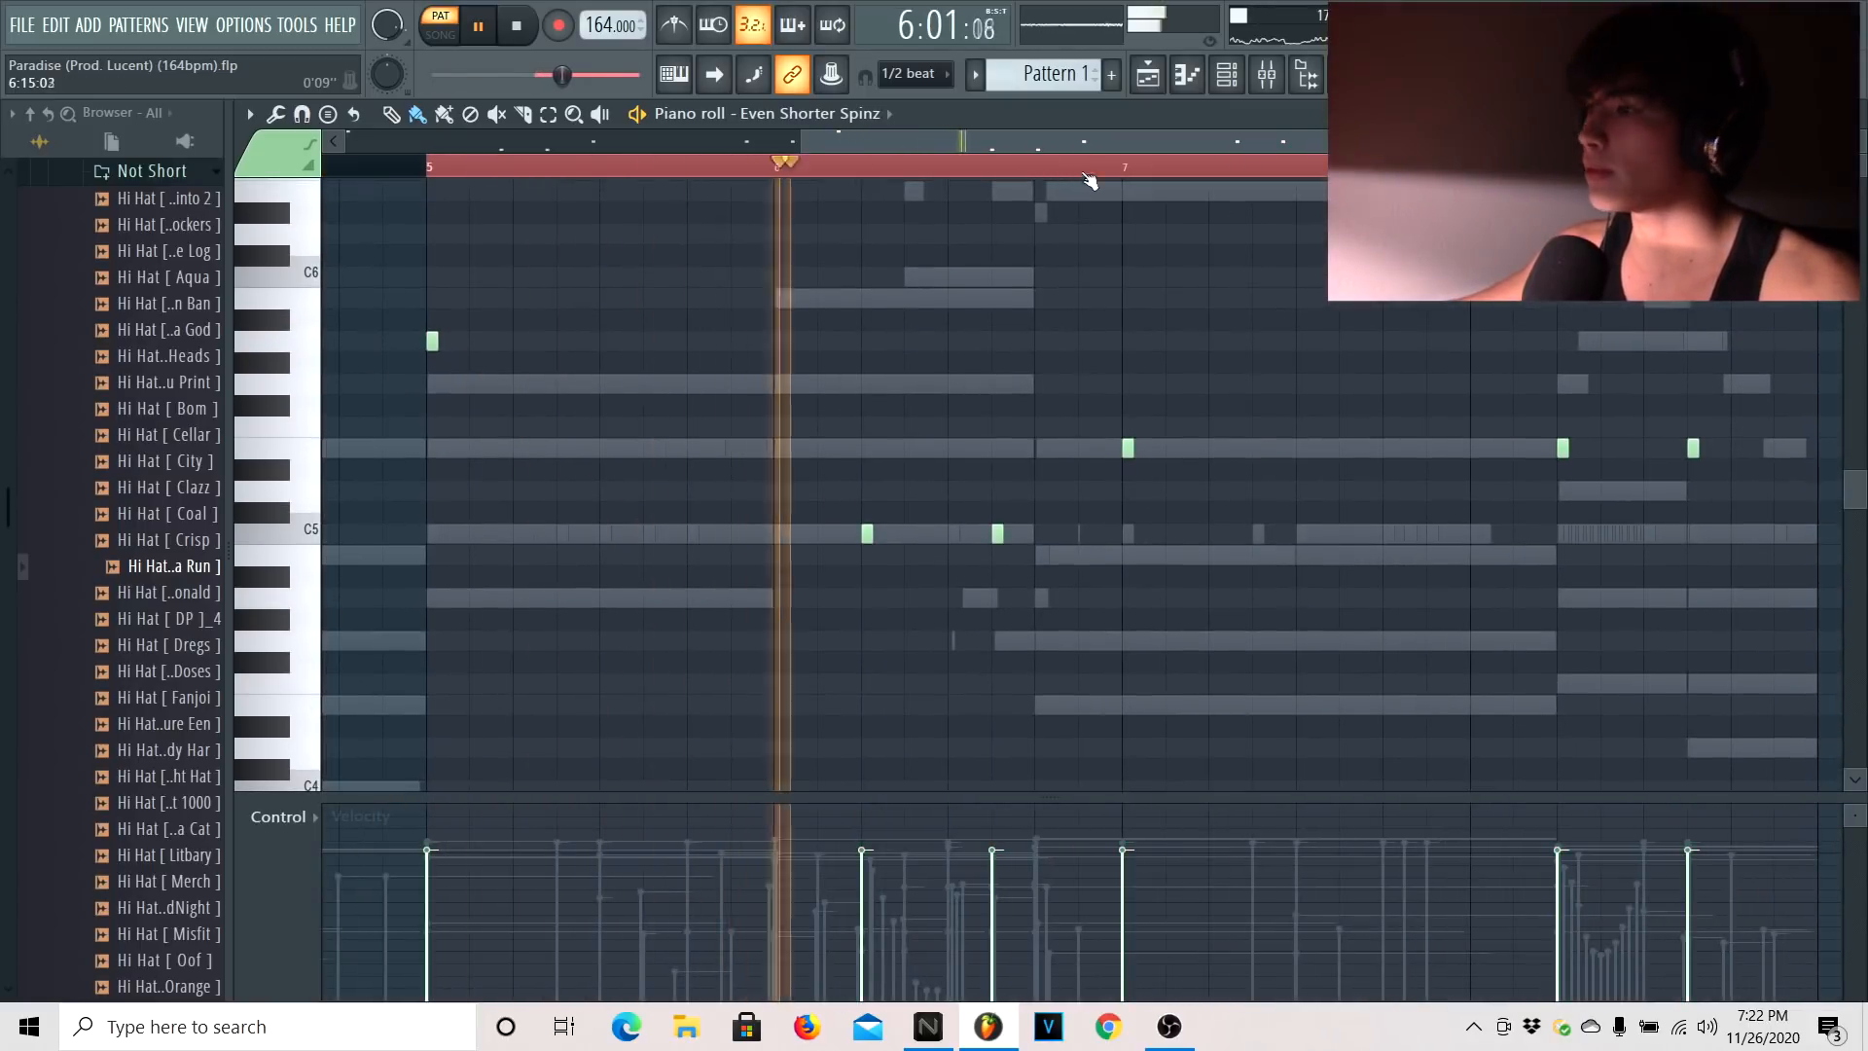
pyautogui.keyDown('ctrl'); pyautogui.click(1105, 174); pyautogui.keyUp('ctrl')
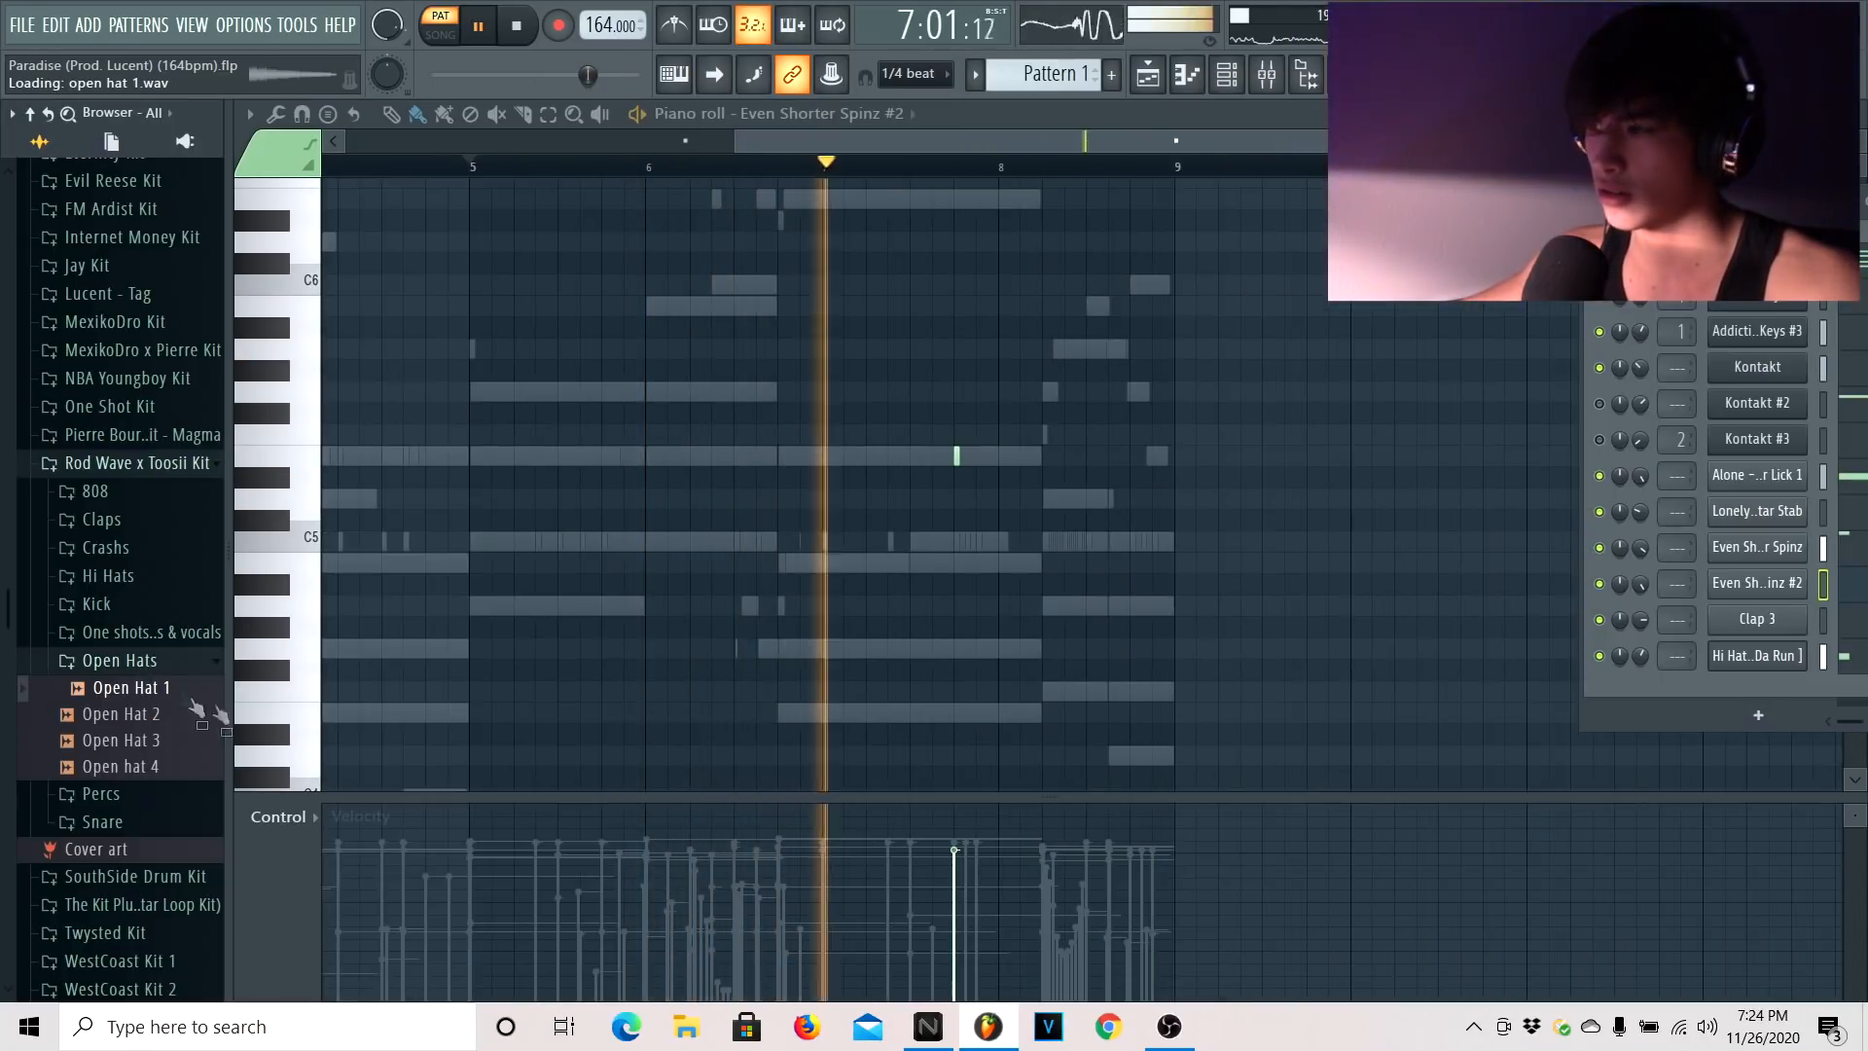
# Add the Open Hat 1 sample as a new channel and browse the kit's one-shot and Percs folders
pyautogui.moveTo(216, 713); pyautogui.dragTo(1795, 715)
pyautogui.click(150, 632)
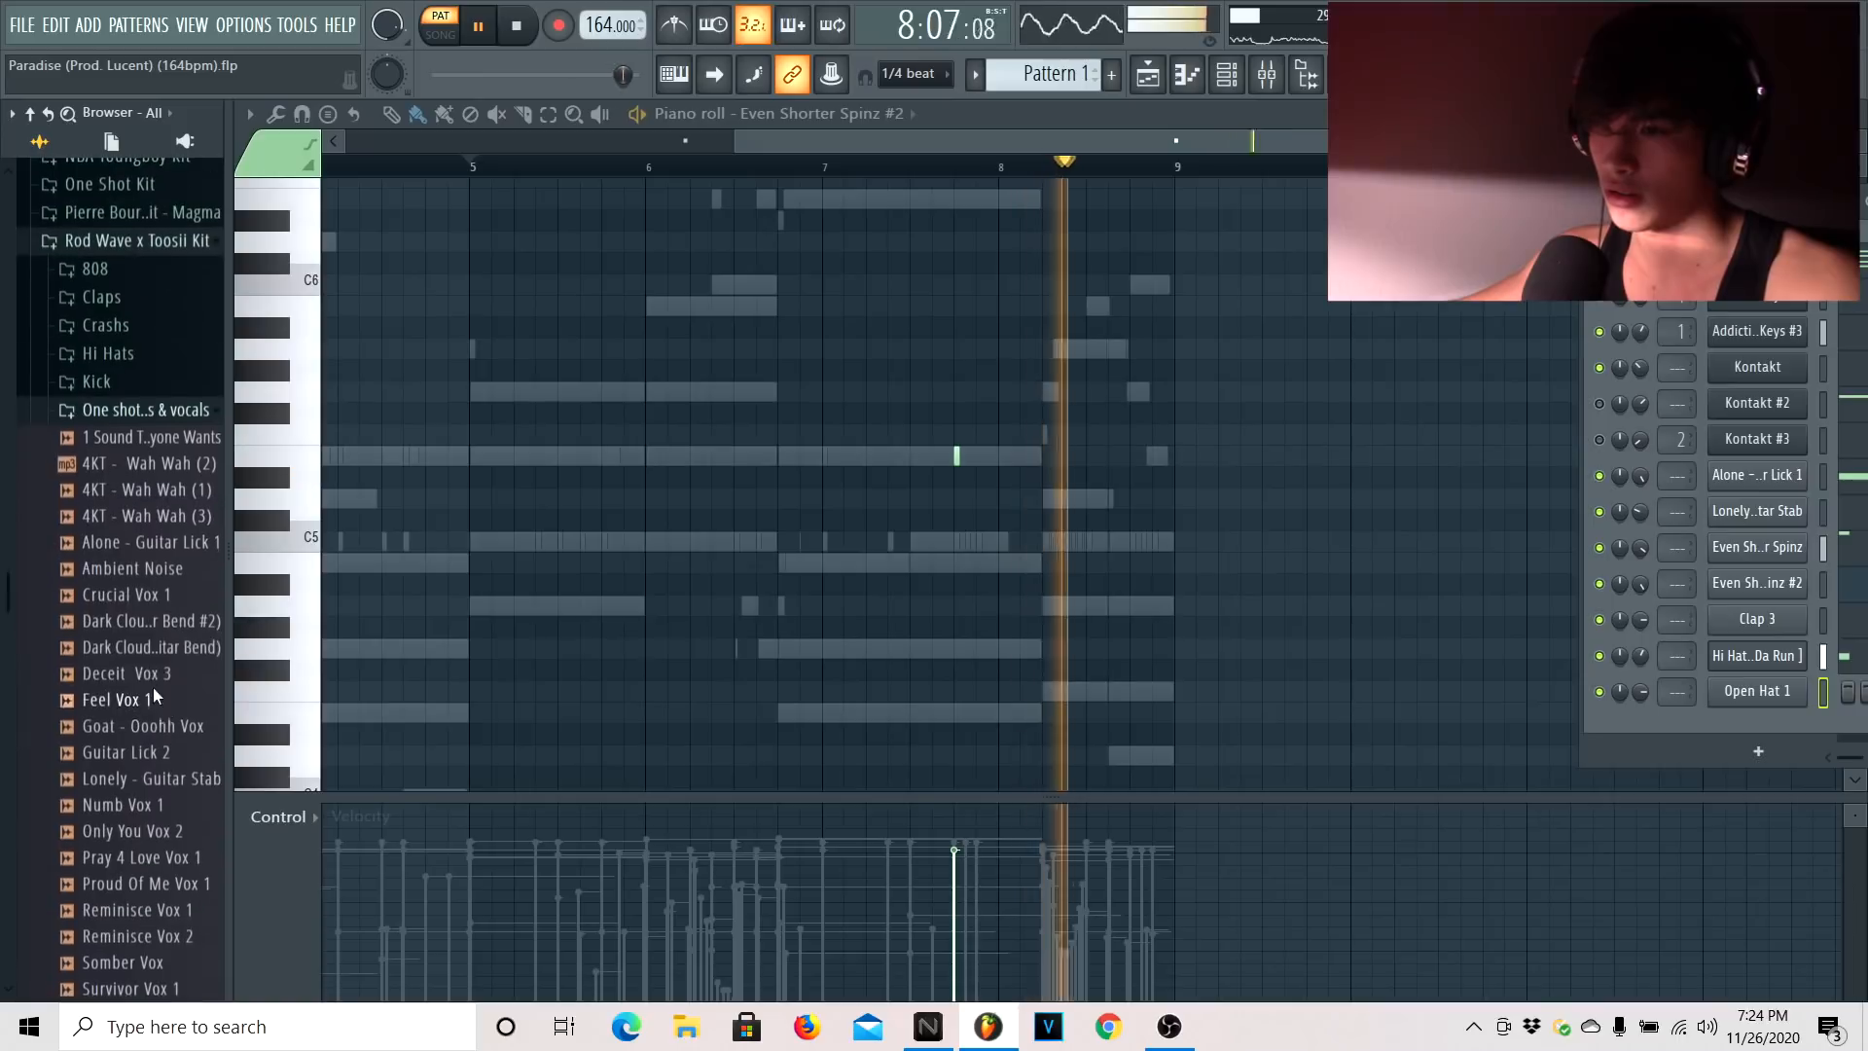
pyautogui.click(146, 410)
pyautogui.click(101, 466)
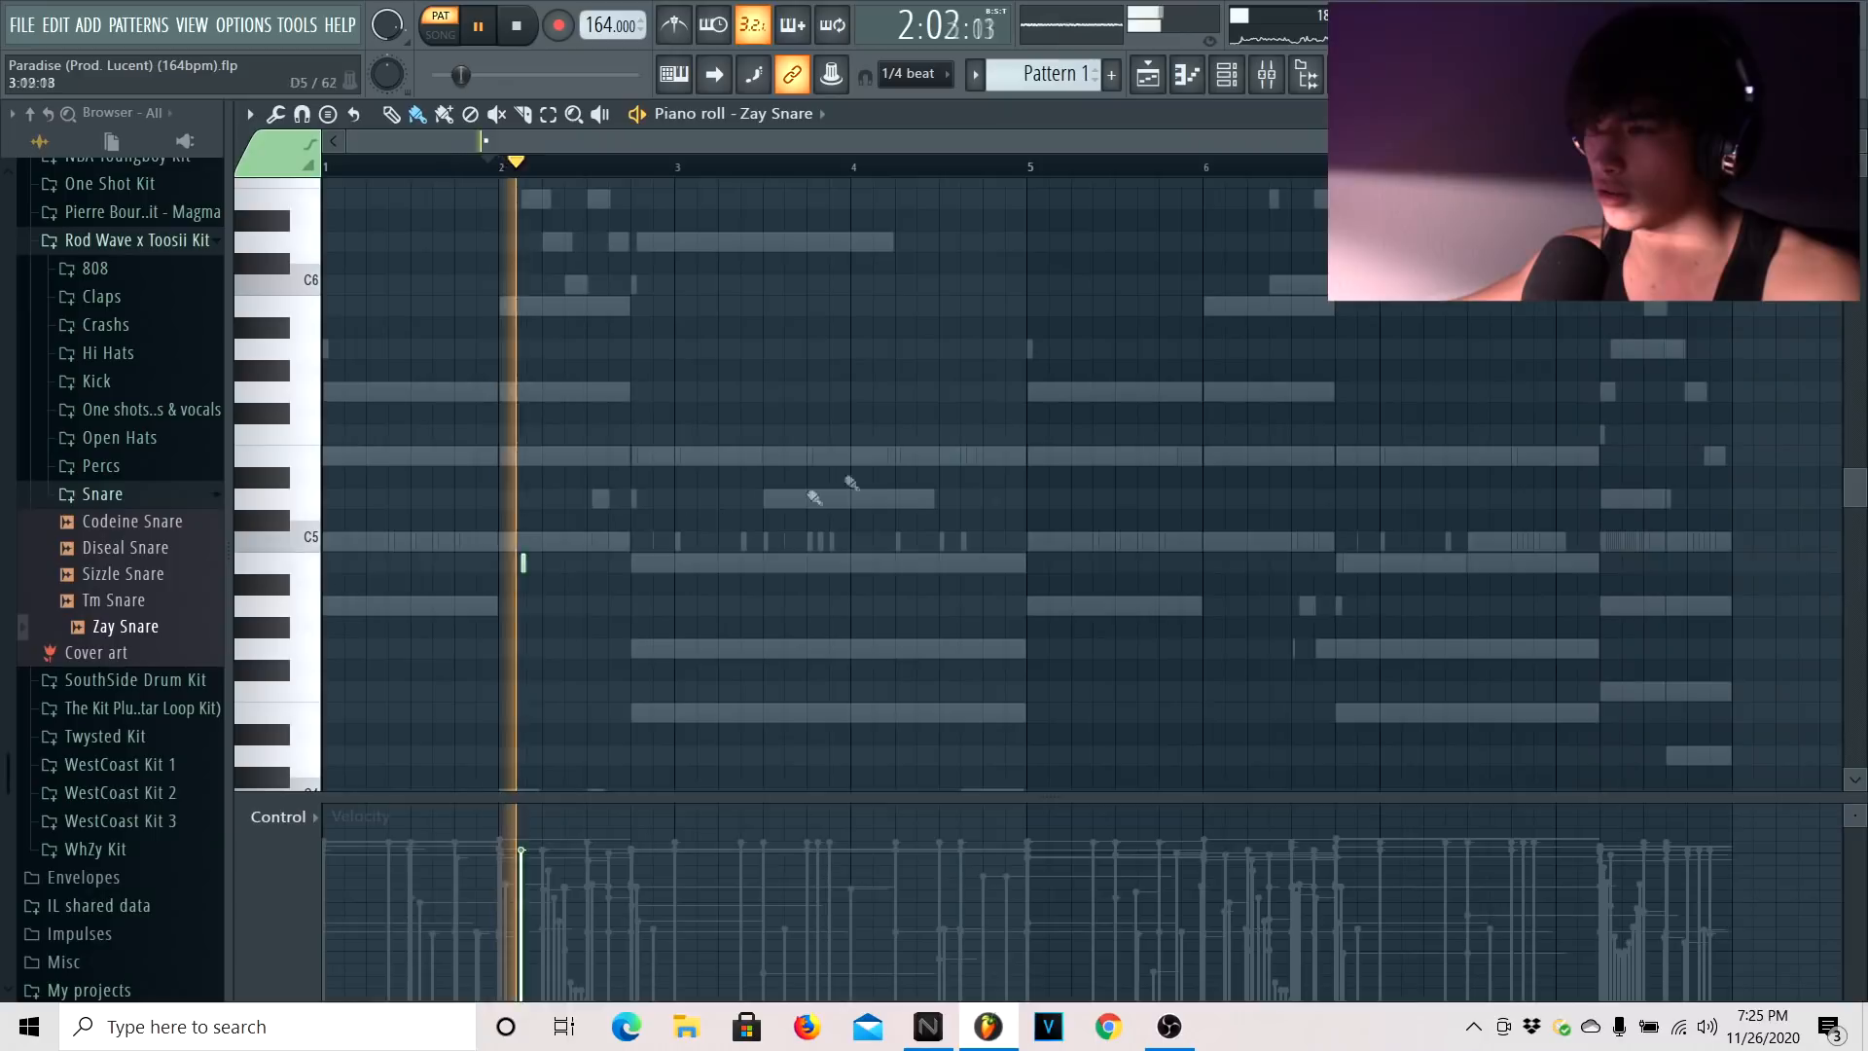
# Duplicate the Zay Snare notes of bars 1 to 4 into bars 5 to 8 and deselect them
pyautogui.scroll(1, 963, 554)
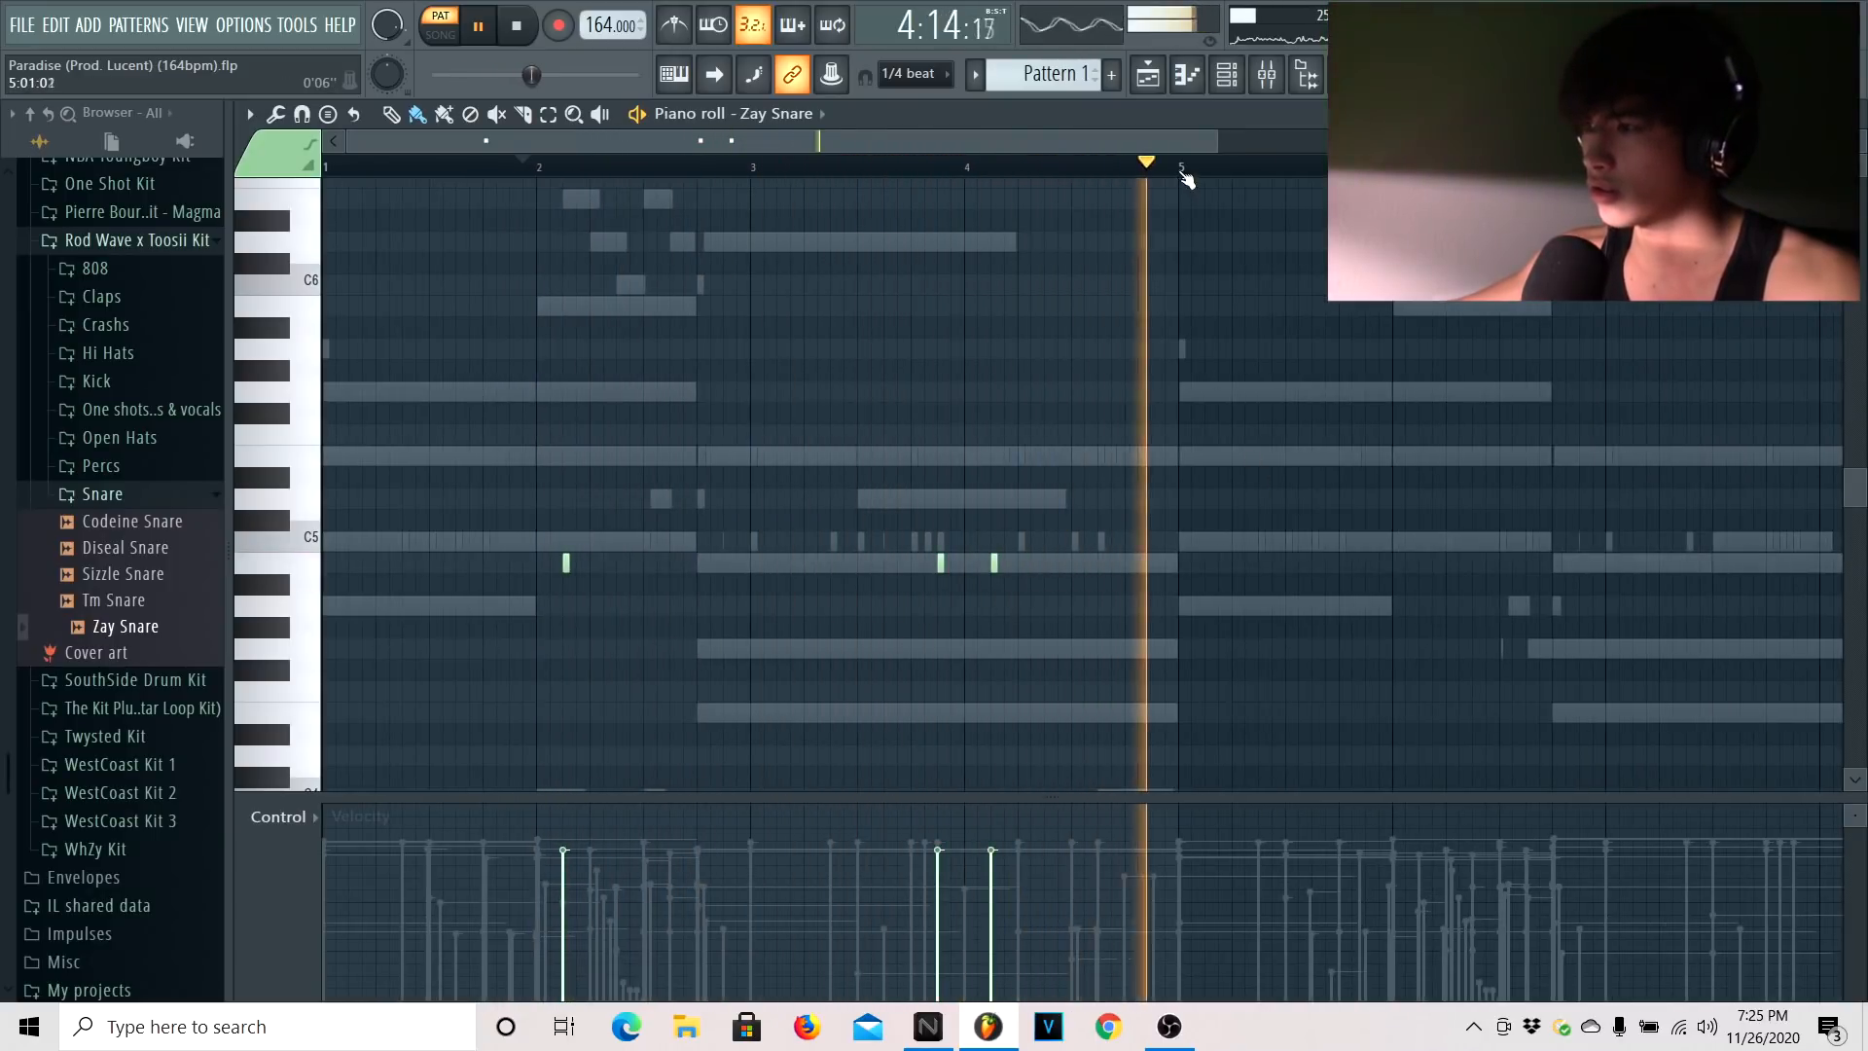
pyautogui.moveTo(1187, 175); pyautogui.dragTo(326, 170)
pyautogui.hotkey('ctrl', 'b')
pyautogui.hotkey('ctrl', 'd')
pyautogui.moveTo(1092, 145); pyautogui.dragTo(982, 144)
# Open the Bat [ Metro ] channel's piano roll and add a C5 note late in bar 8 during playback
pyautogui.click(1233, 86)
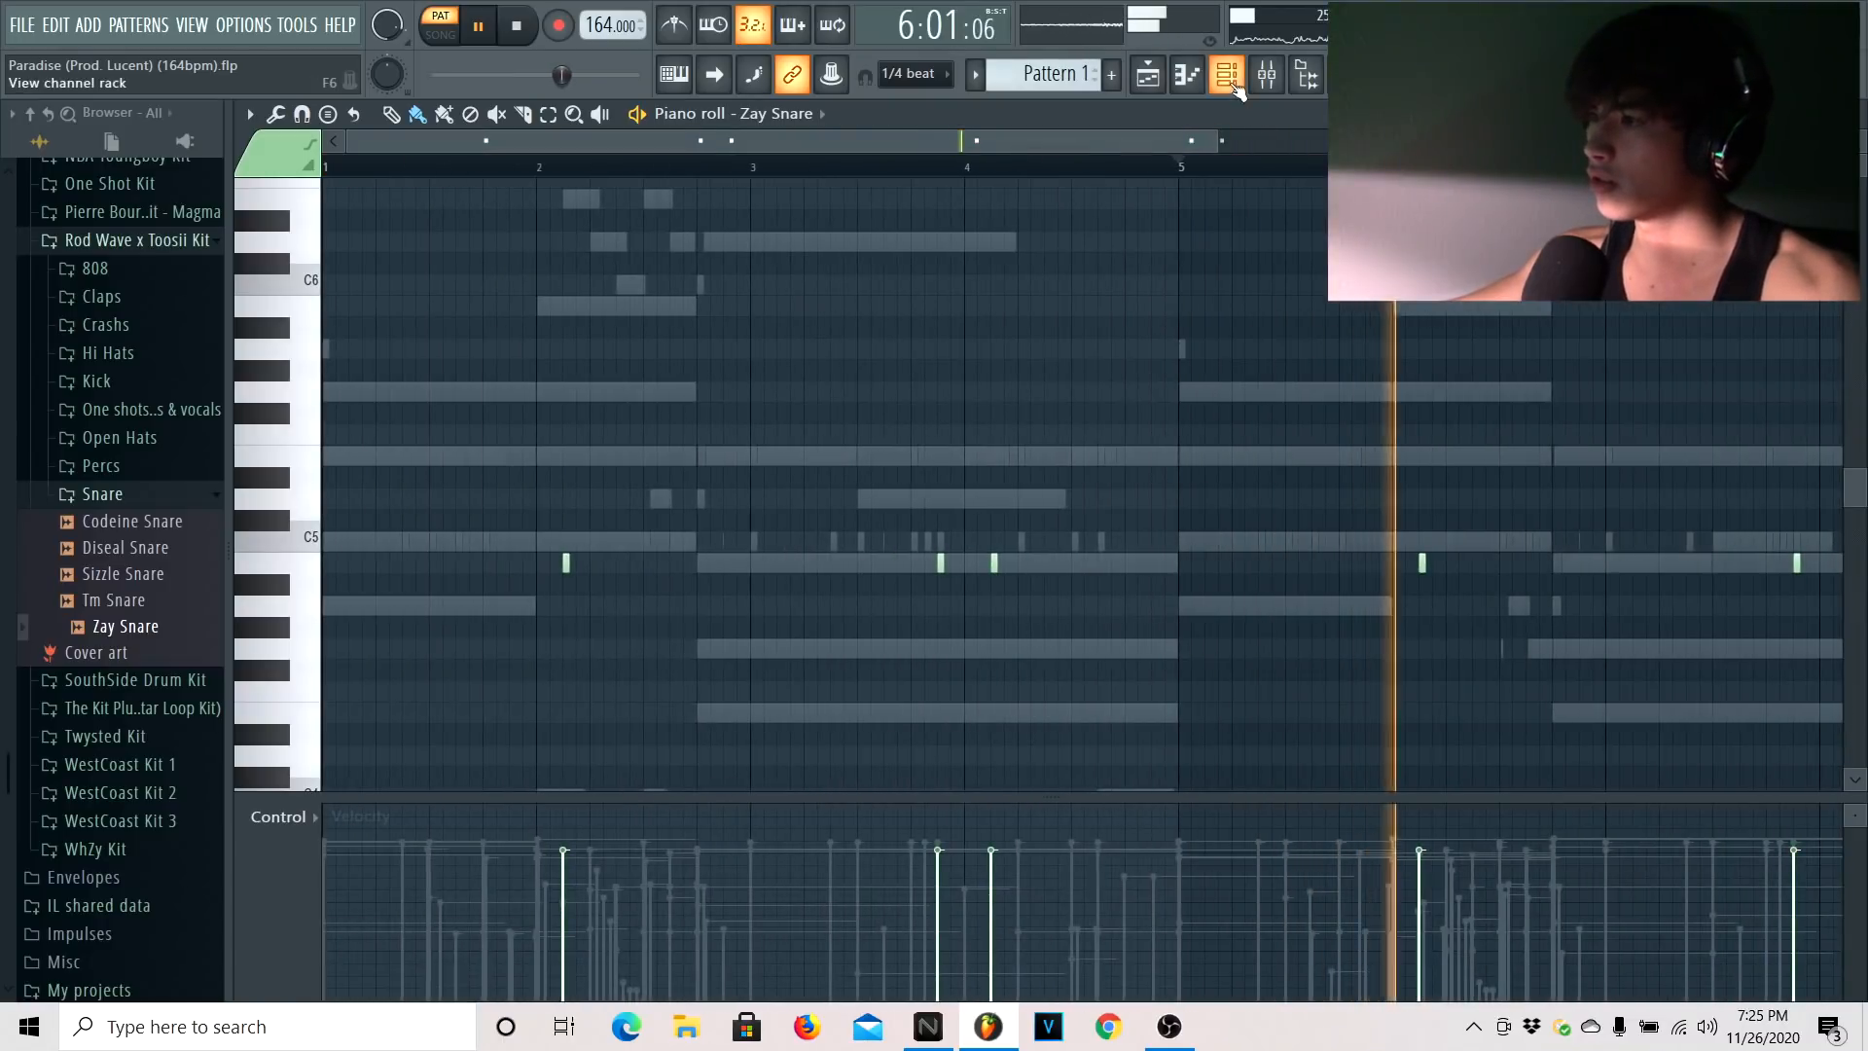
pyautogui.rightClick(1751, 736)
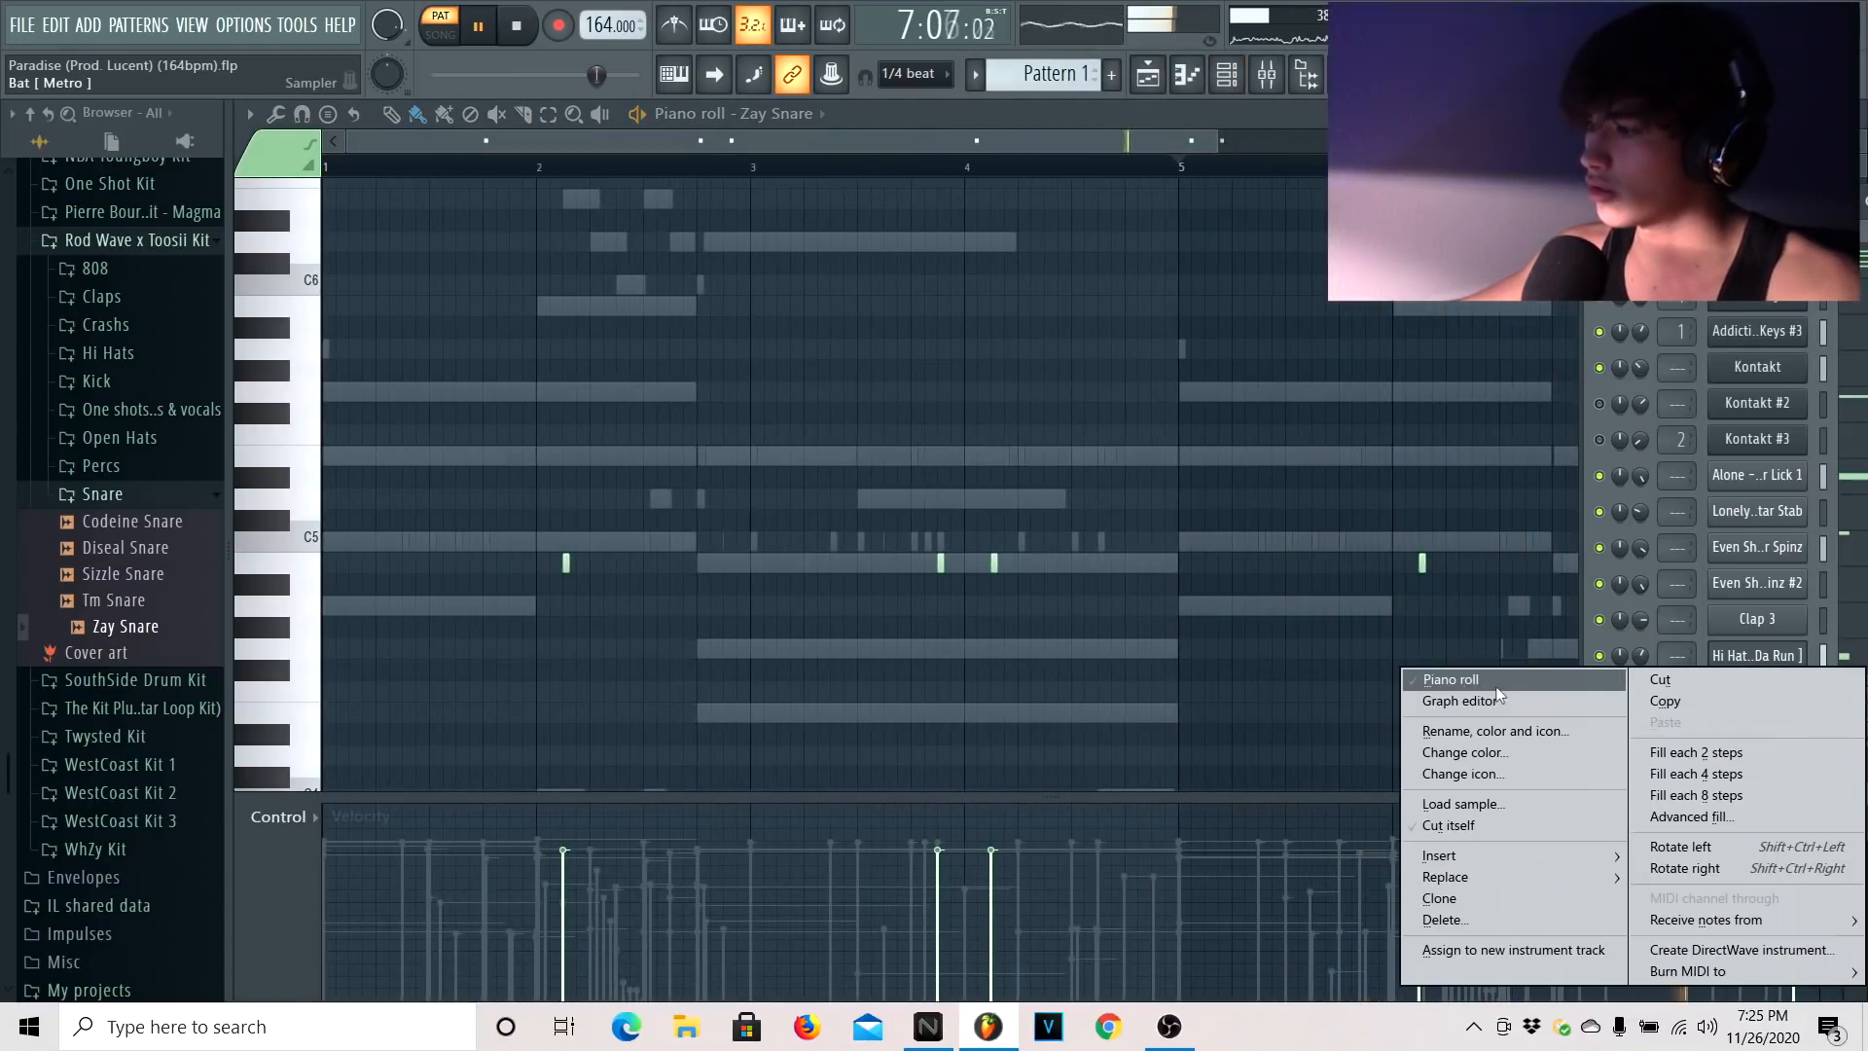
pyautogui.click(1459, 673)
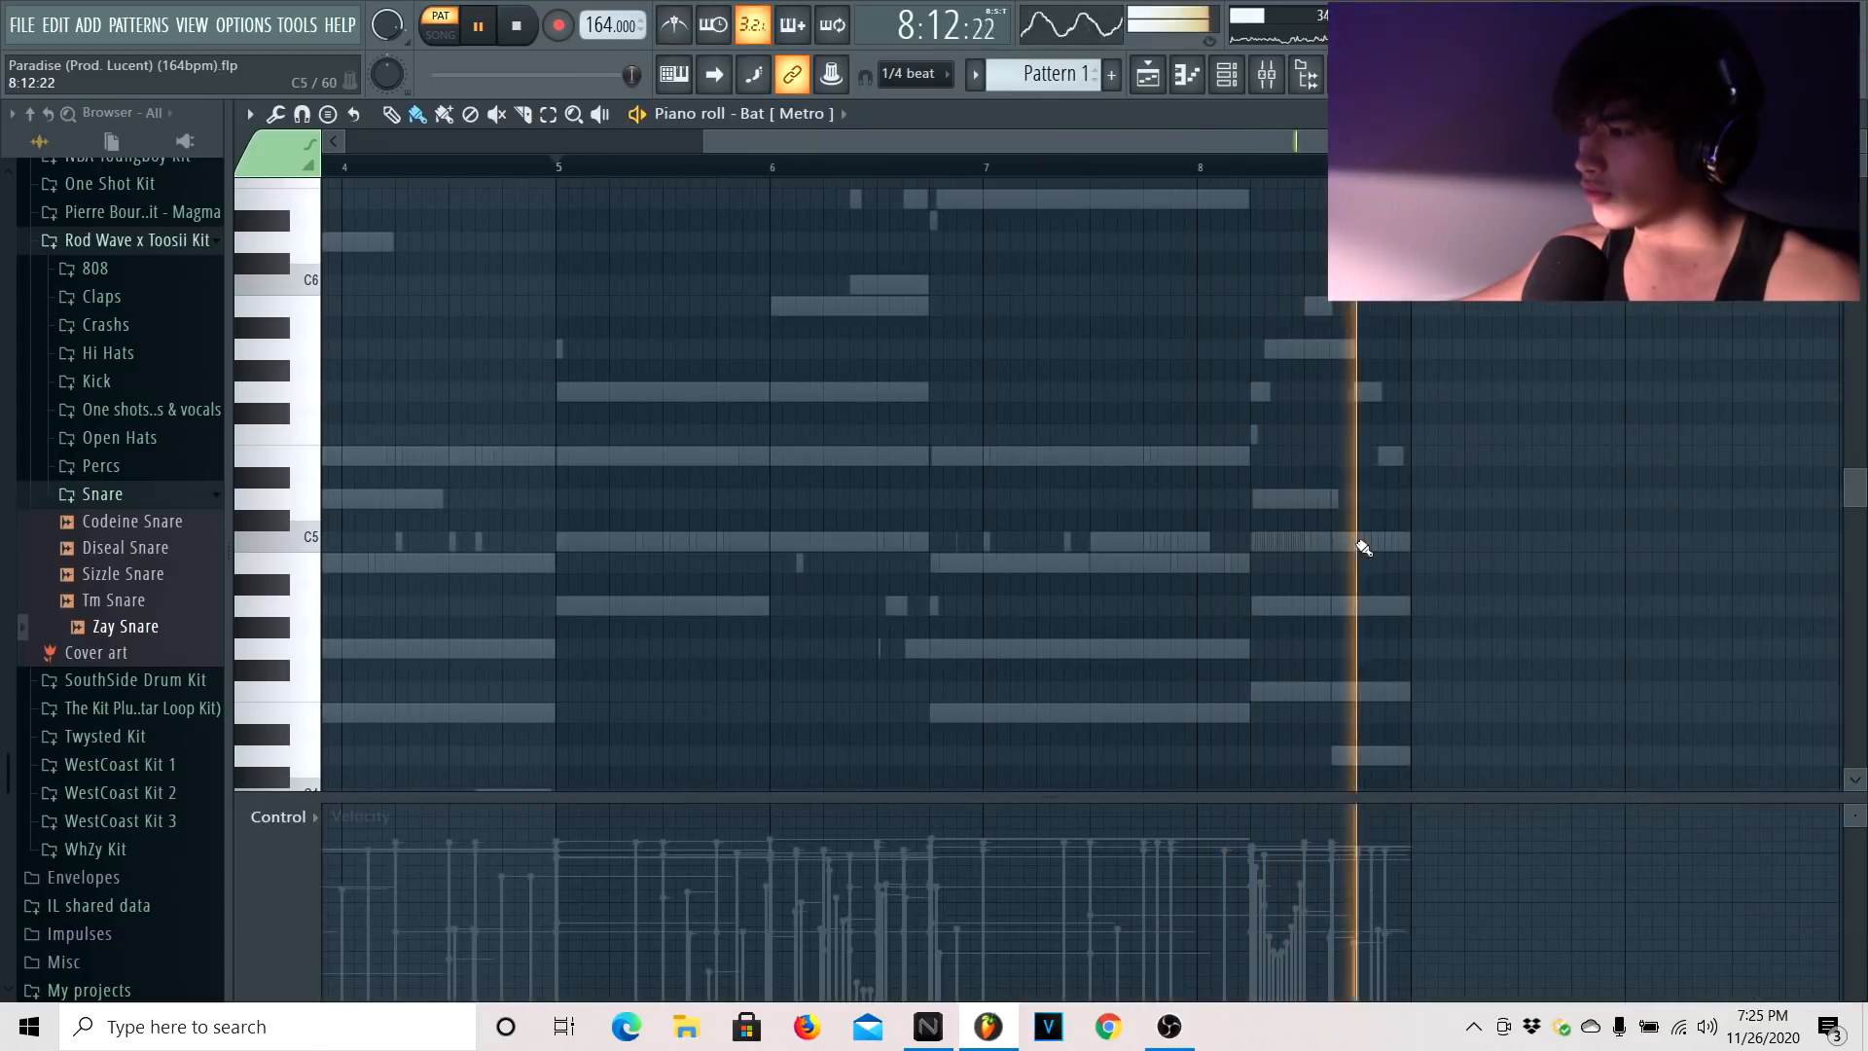
pyautogui.click(1300, 175)
pyautogui.press('space')
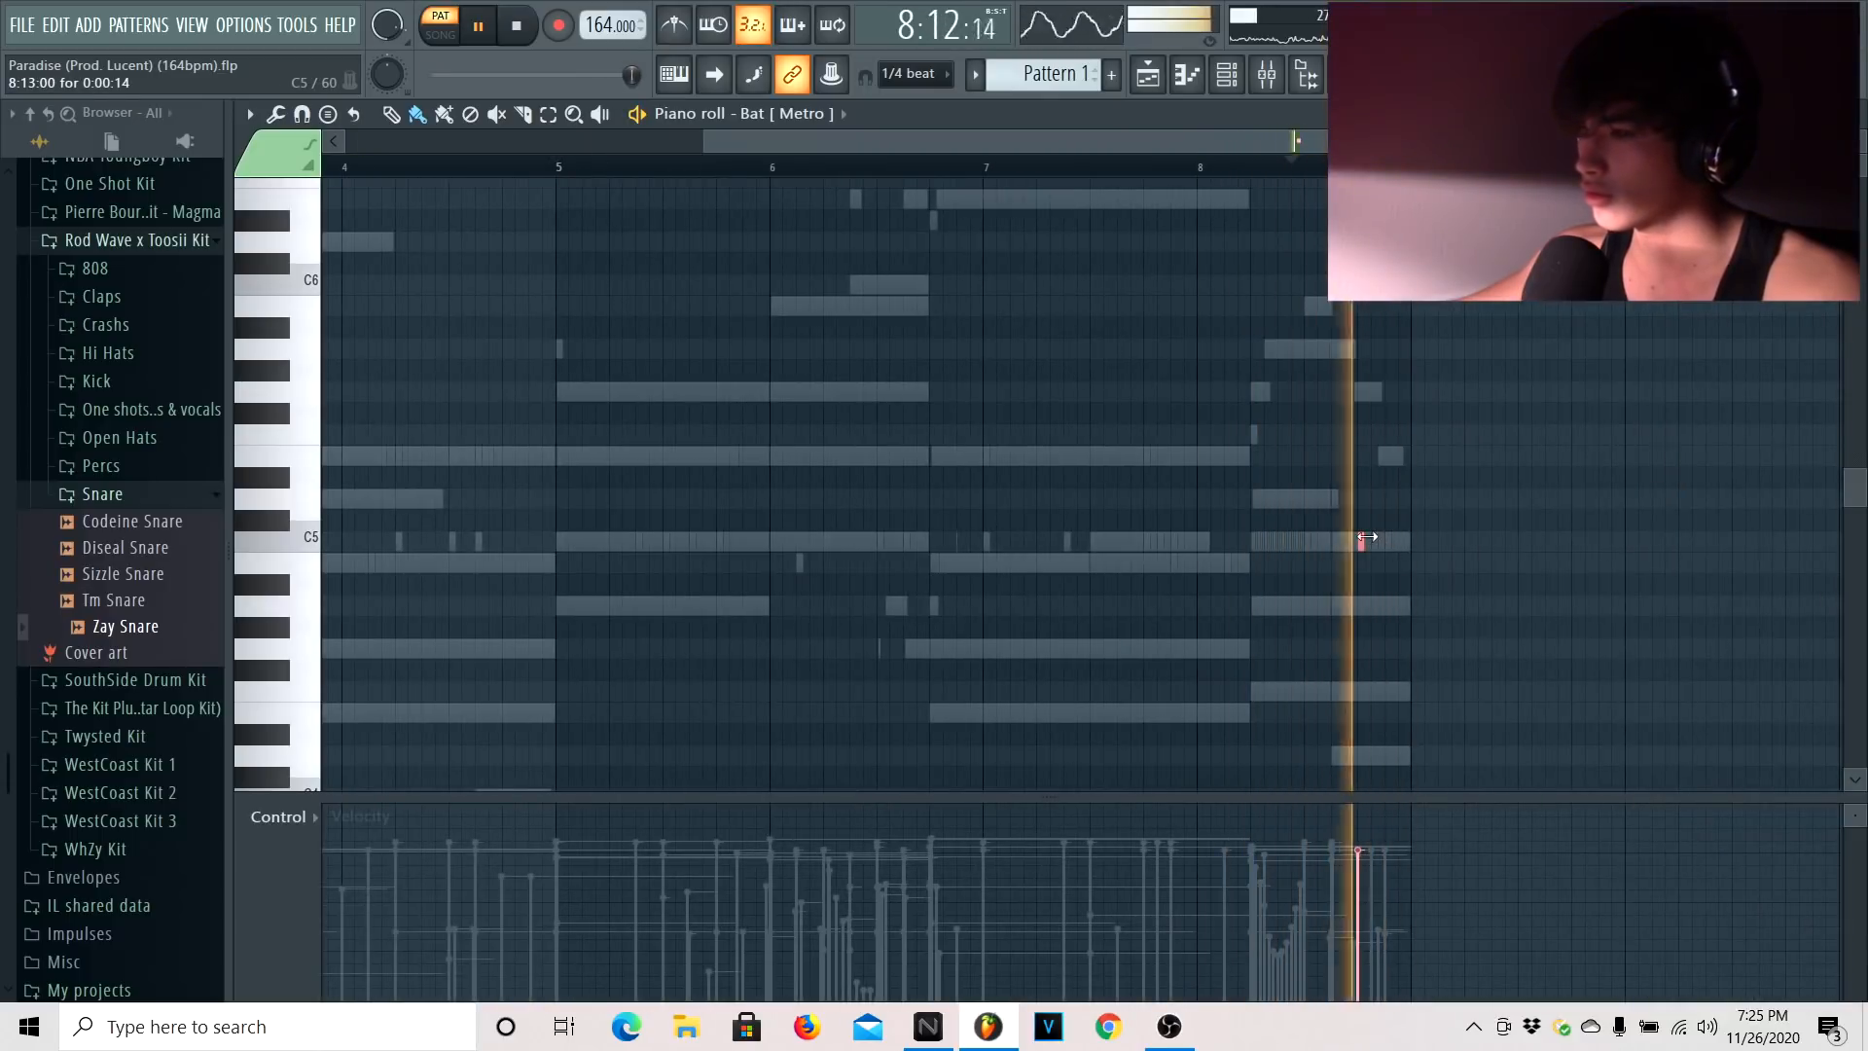
# Add C5 notes for the zay snare channel just after the starts of bars 3 and 5
pyautogui.click(1227, 78)
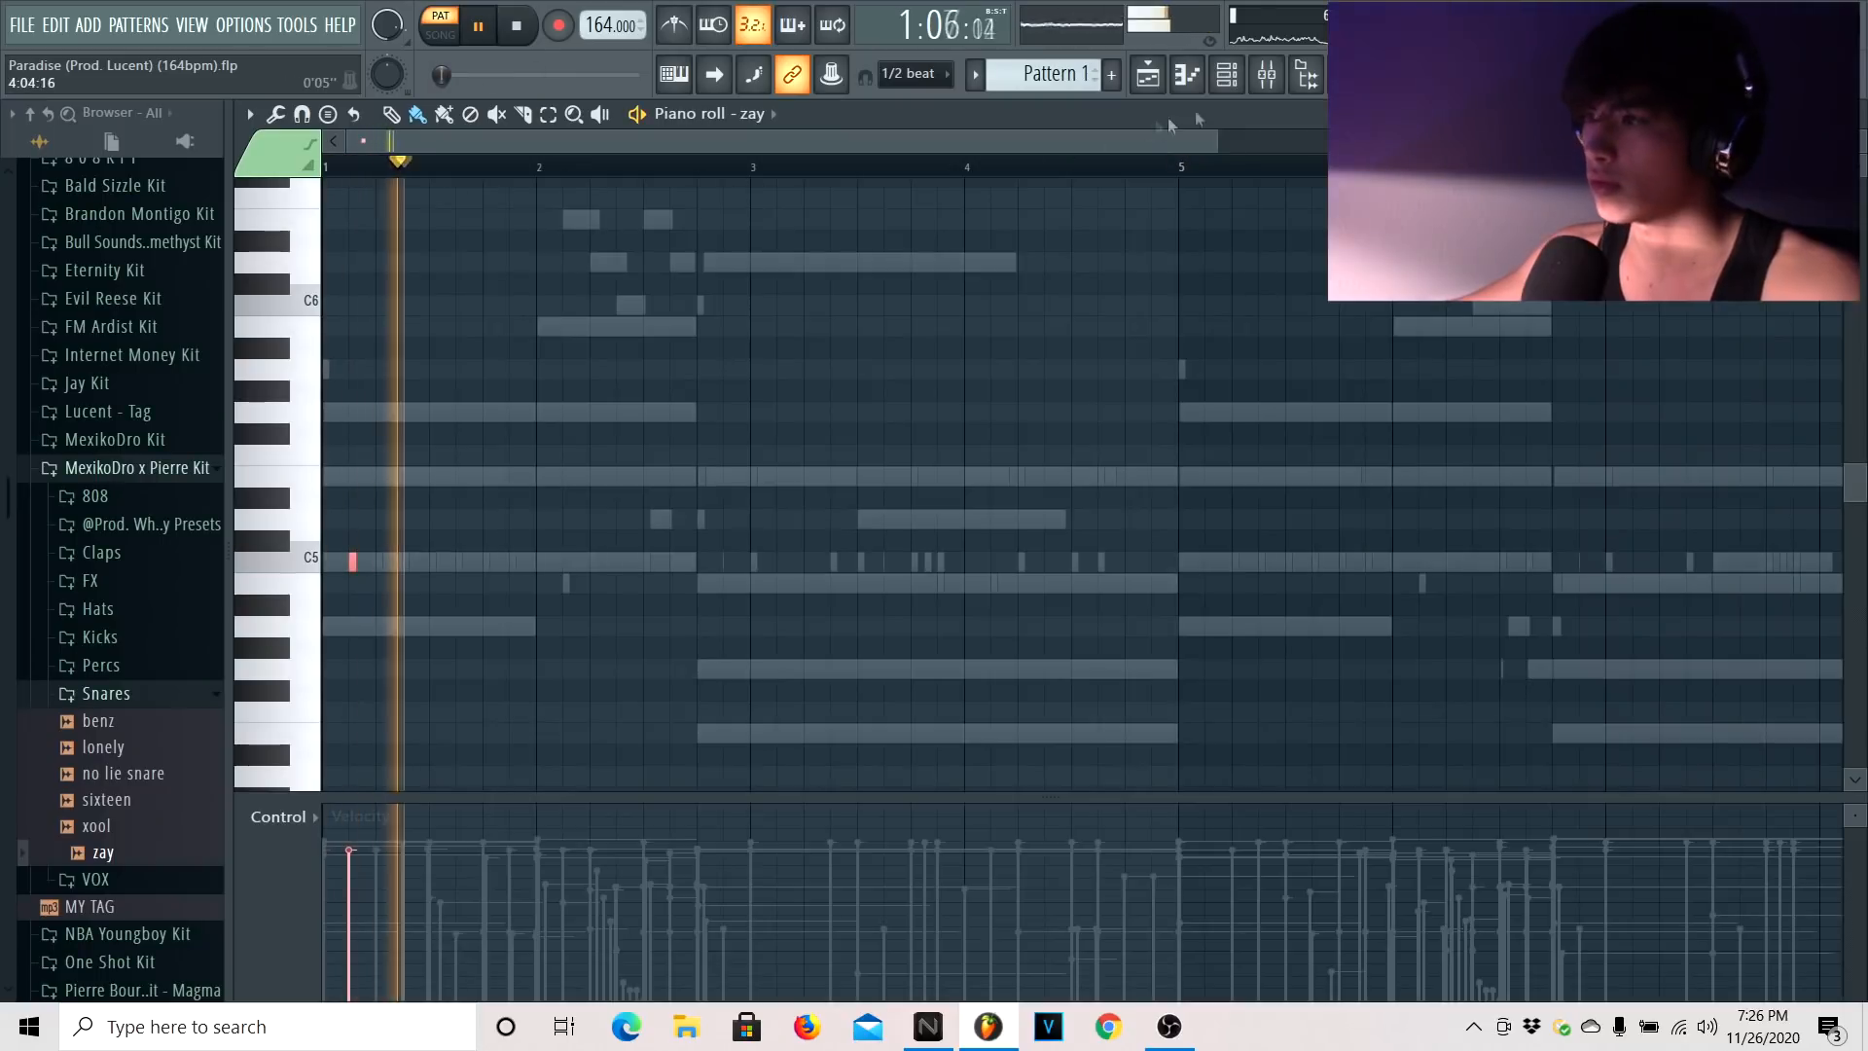
pyautogui.press('F6')
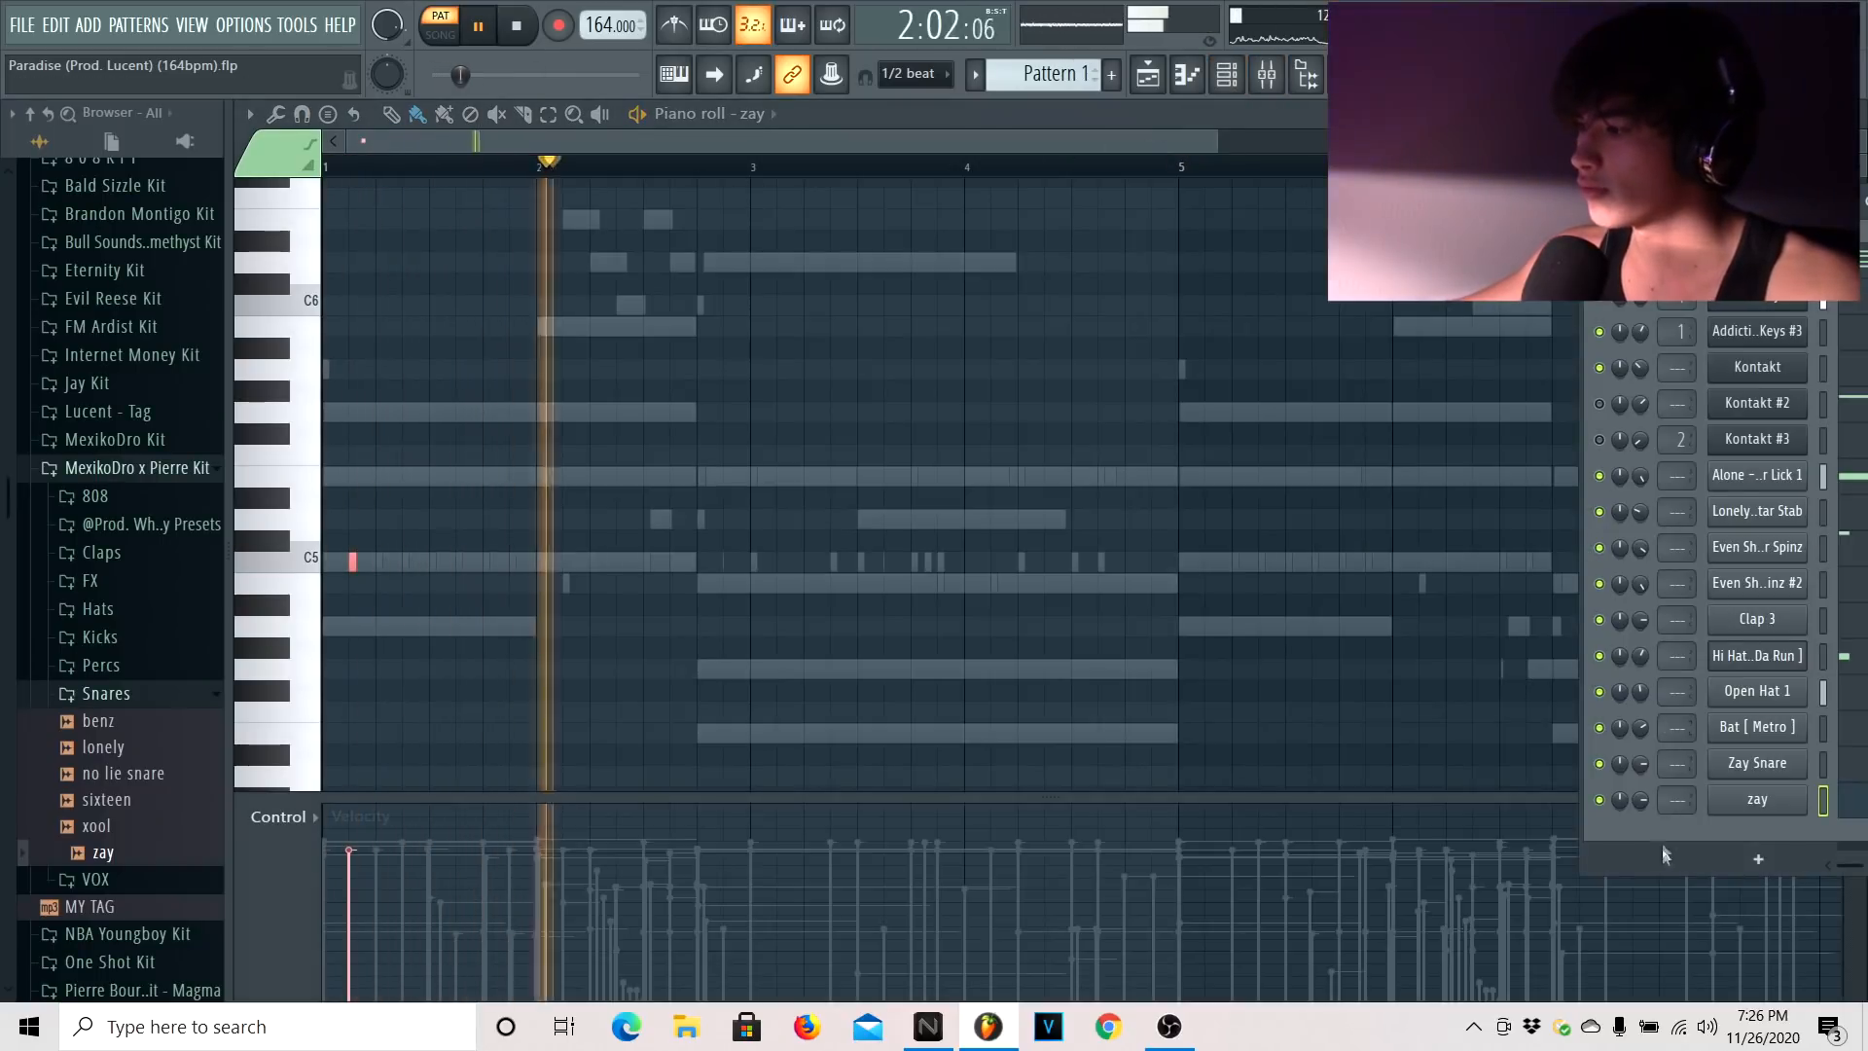
pyautogui.press('F6')
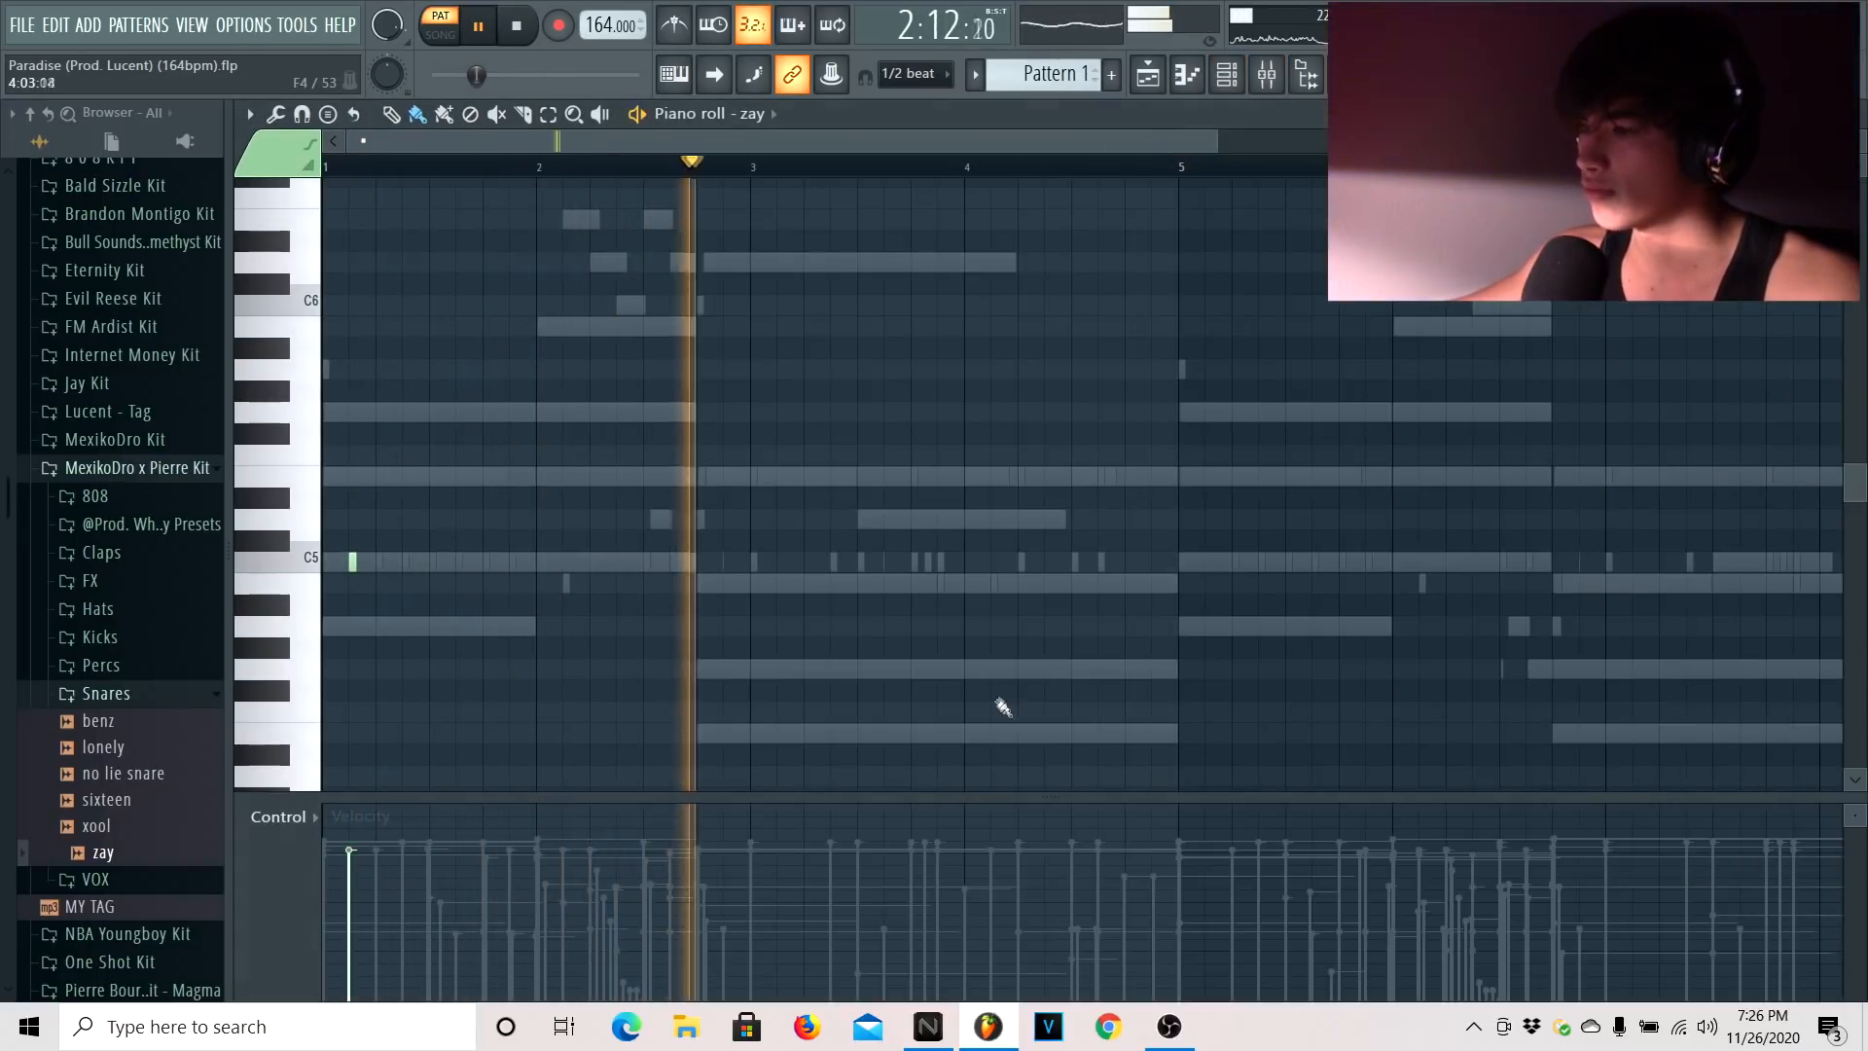
pyautogui.click(784, 561)
pyautogui.rightClick(905, 450)
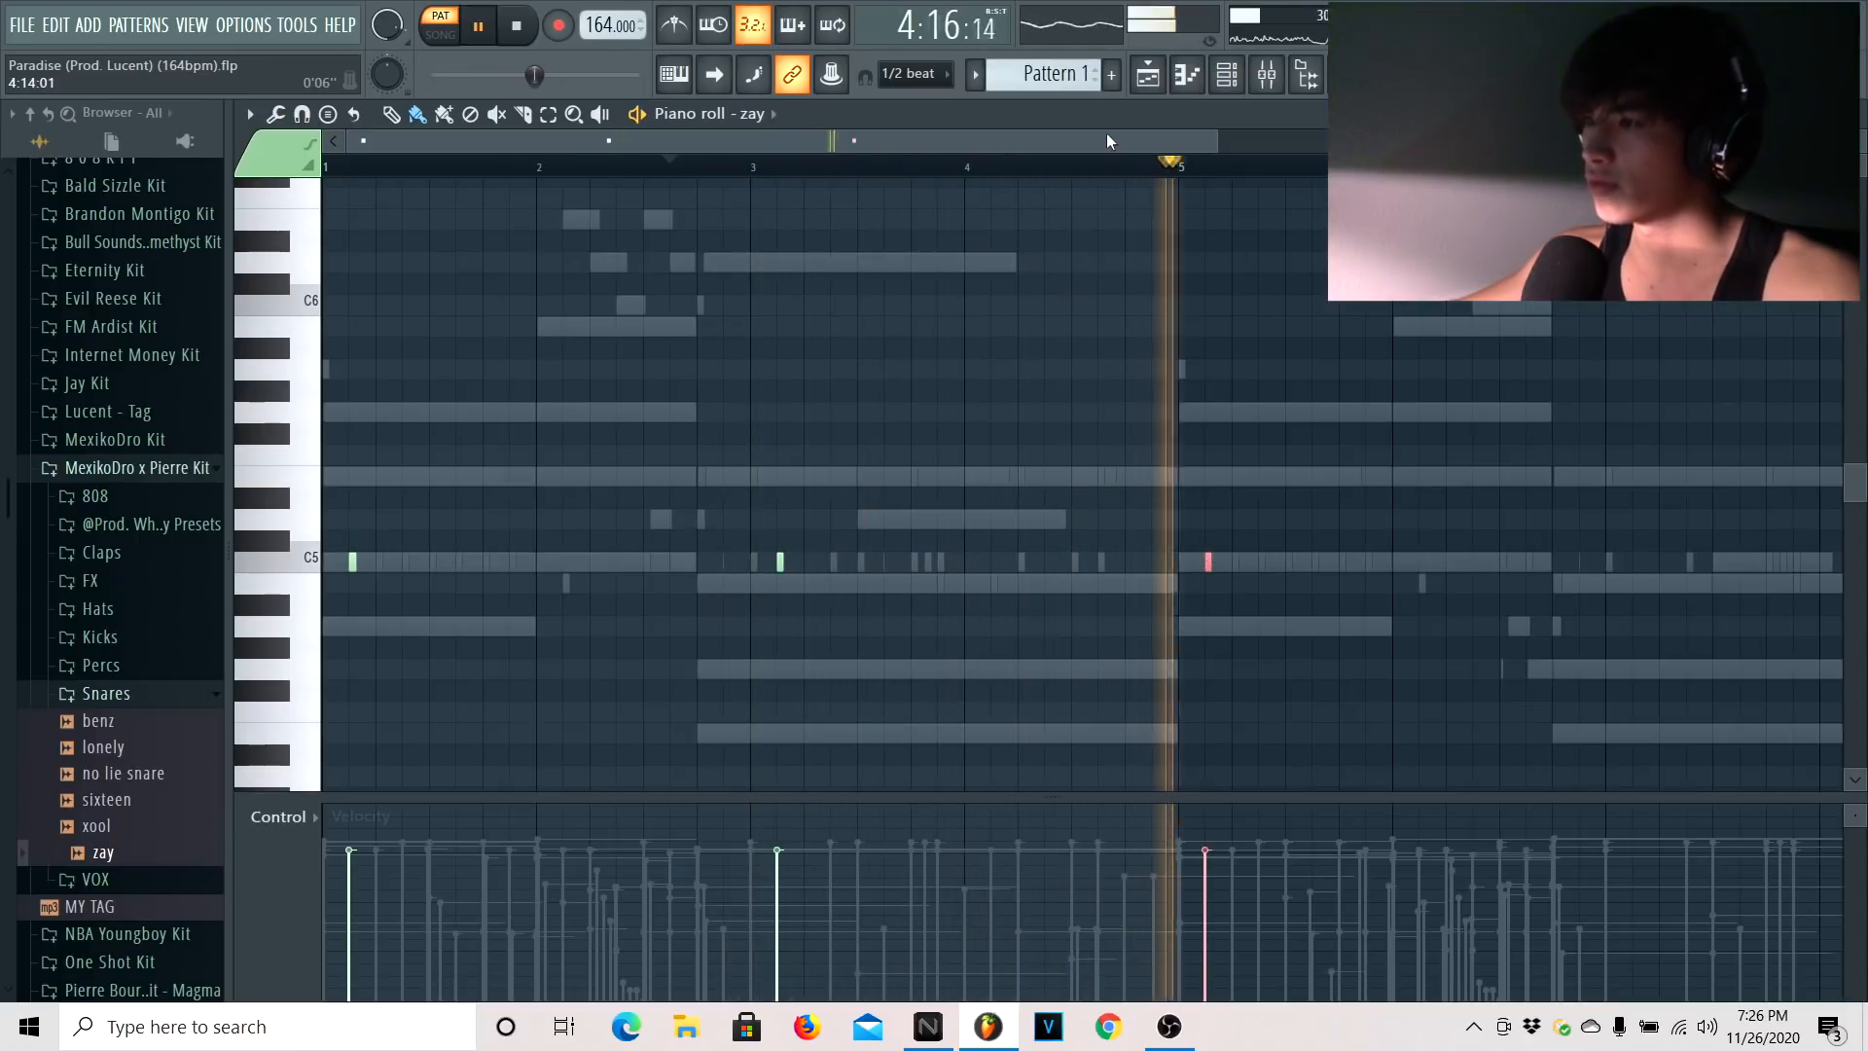
pyautogui.rightClick(1154, 561)
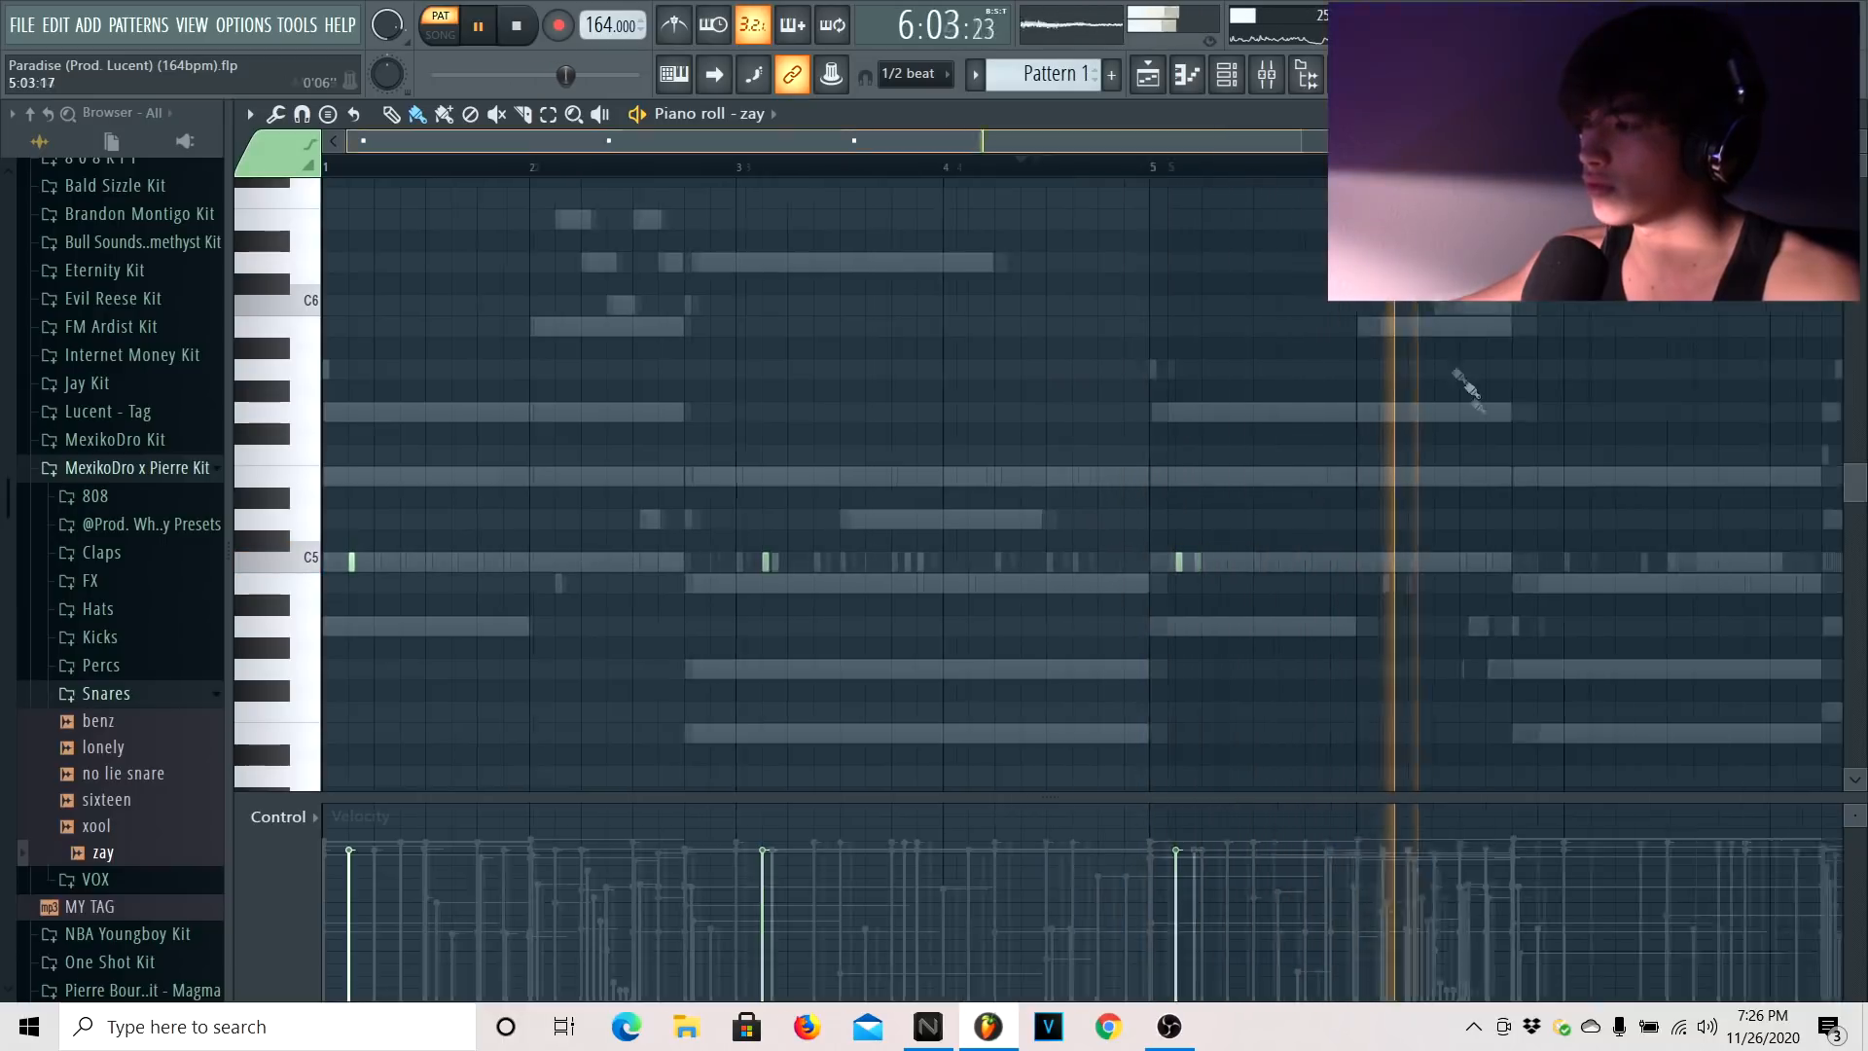
pyautogui.scroll(-1, 1396, 583)
# Bring up the channel rack and open the piano roll of the Galaxy Kick channel
pyautogui.press('F6')
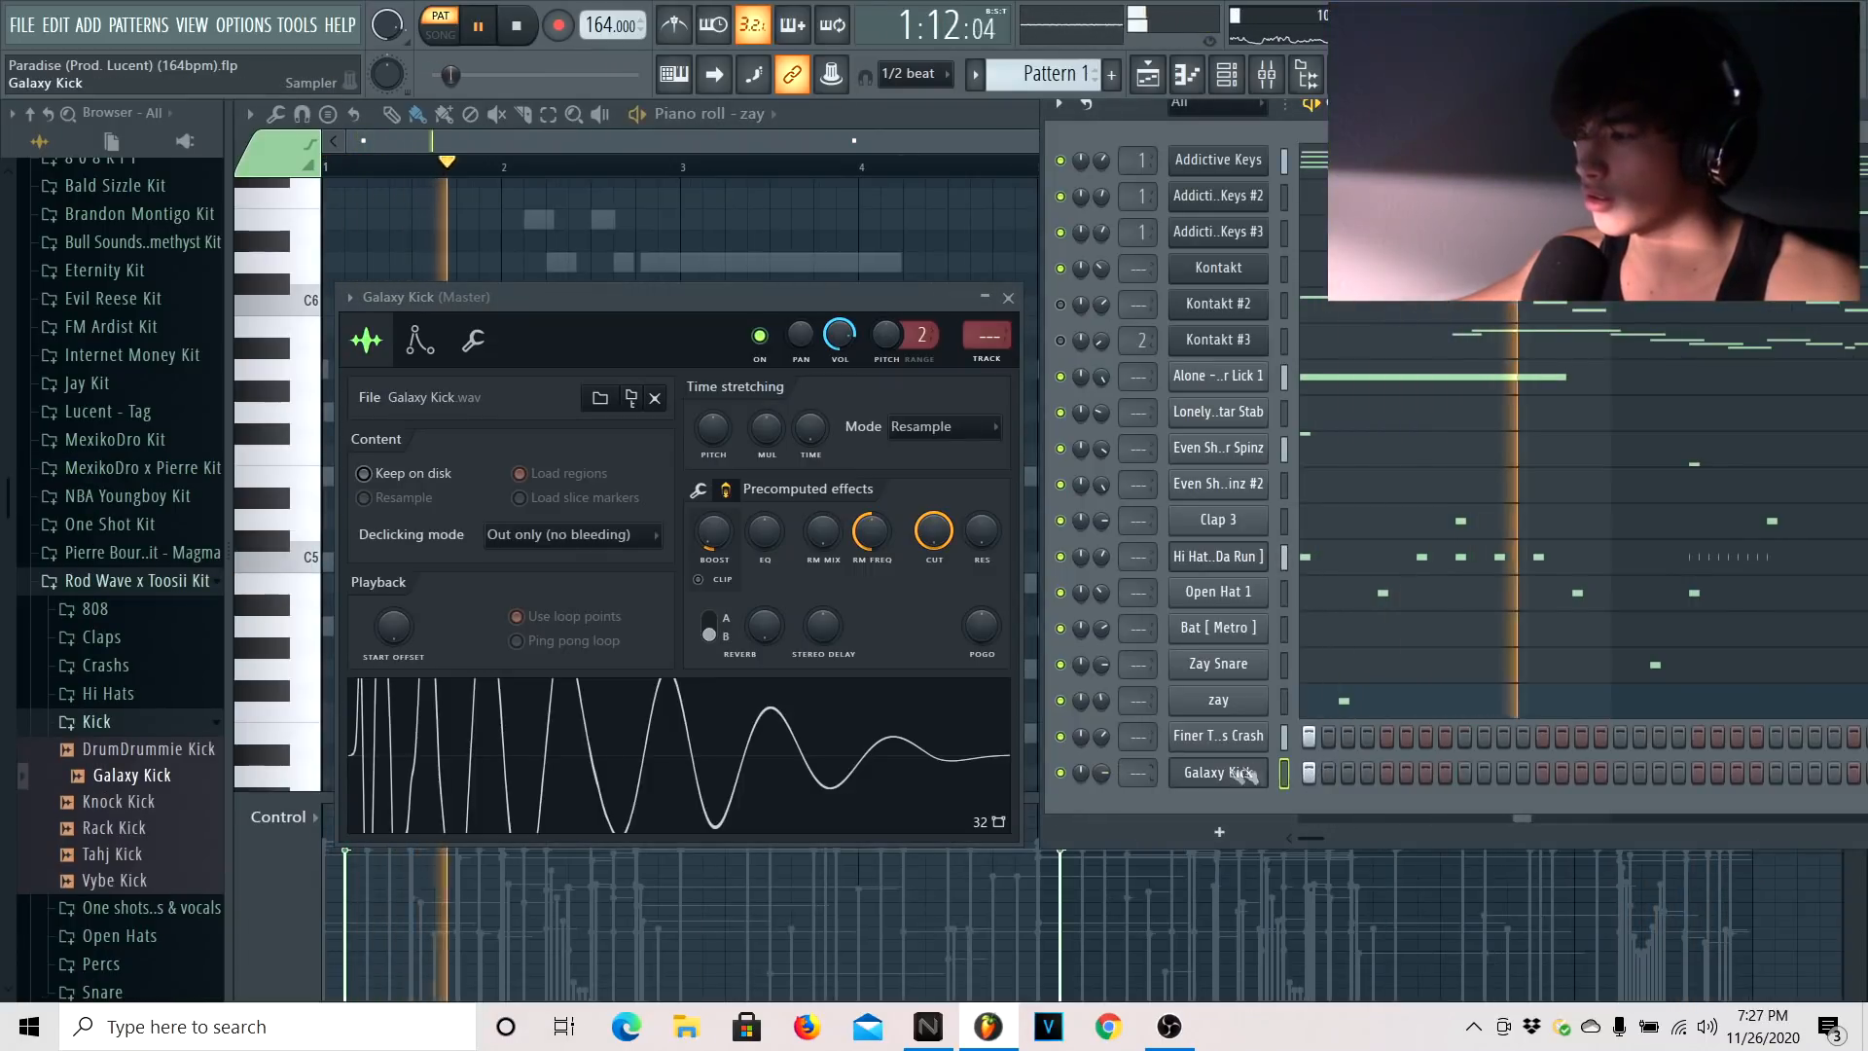
pyautogui.rightClick(1245, 774)
pyautogui.click(1315, 678)
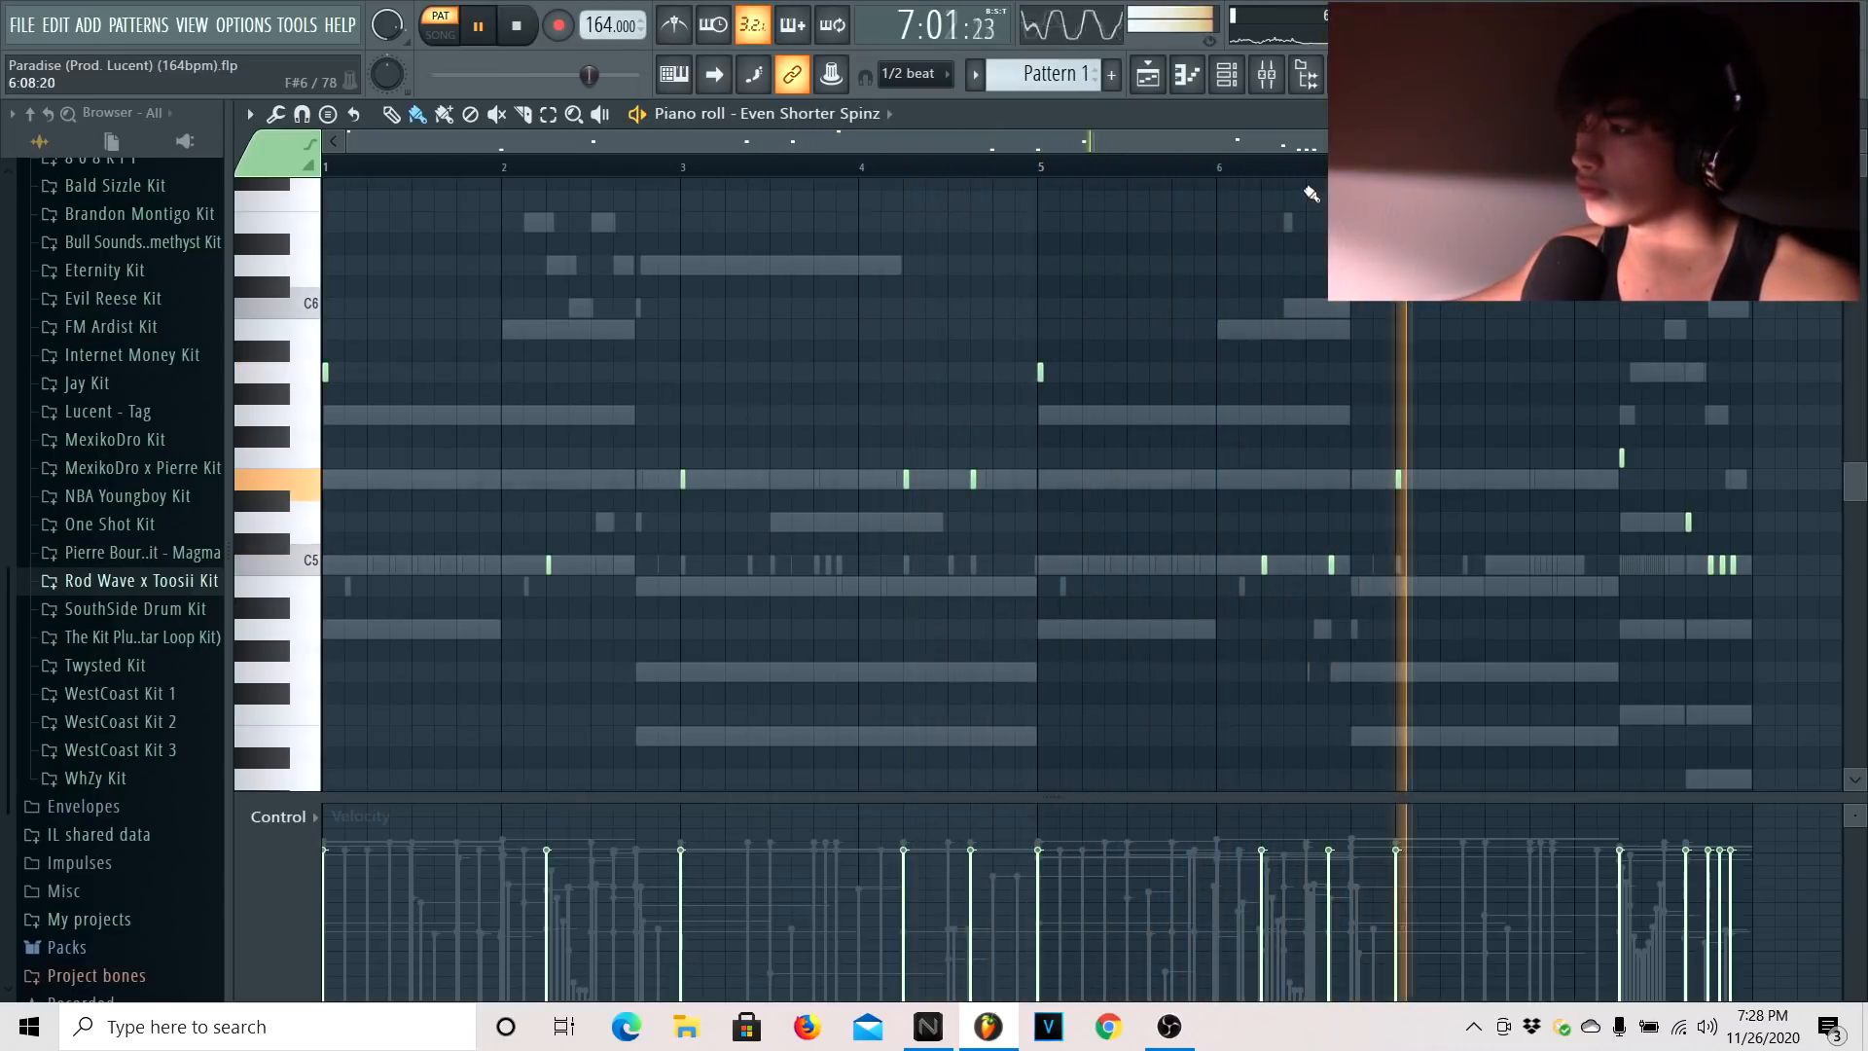
# Stop playback, mute the drum and one-shot channels, unmute the melody channels, and open the Addictive Keys piano roll
pyautogui.click(1224, 82)
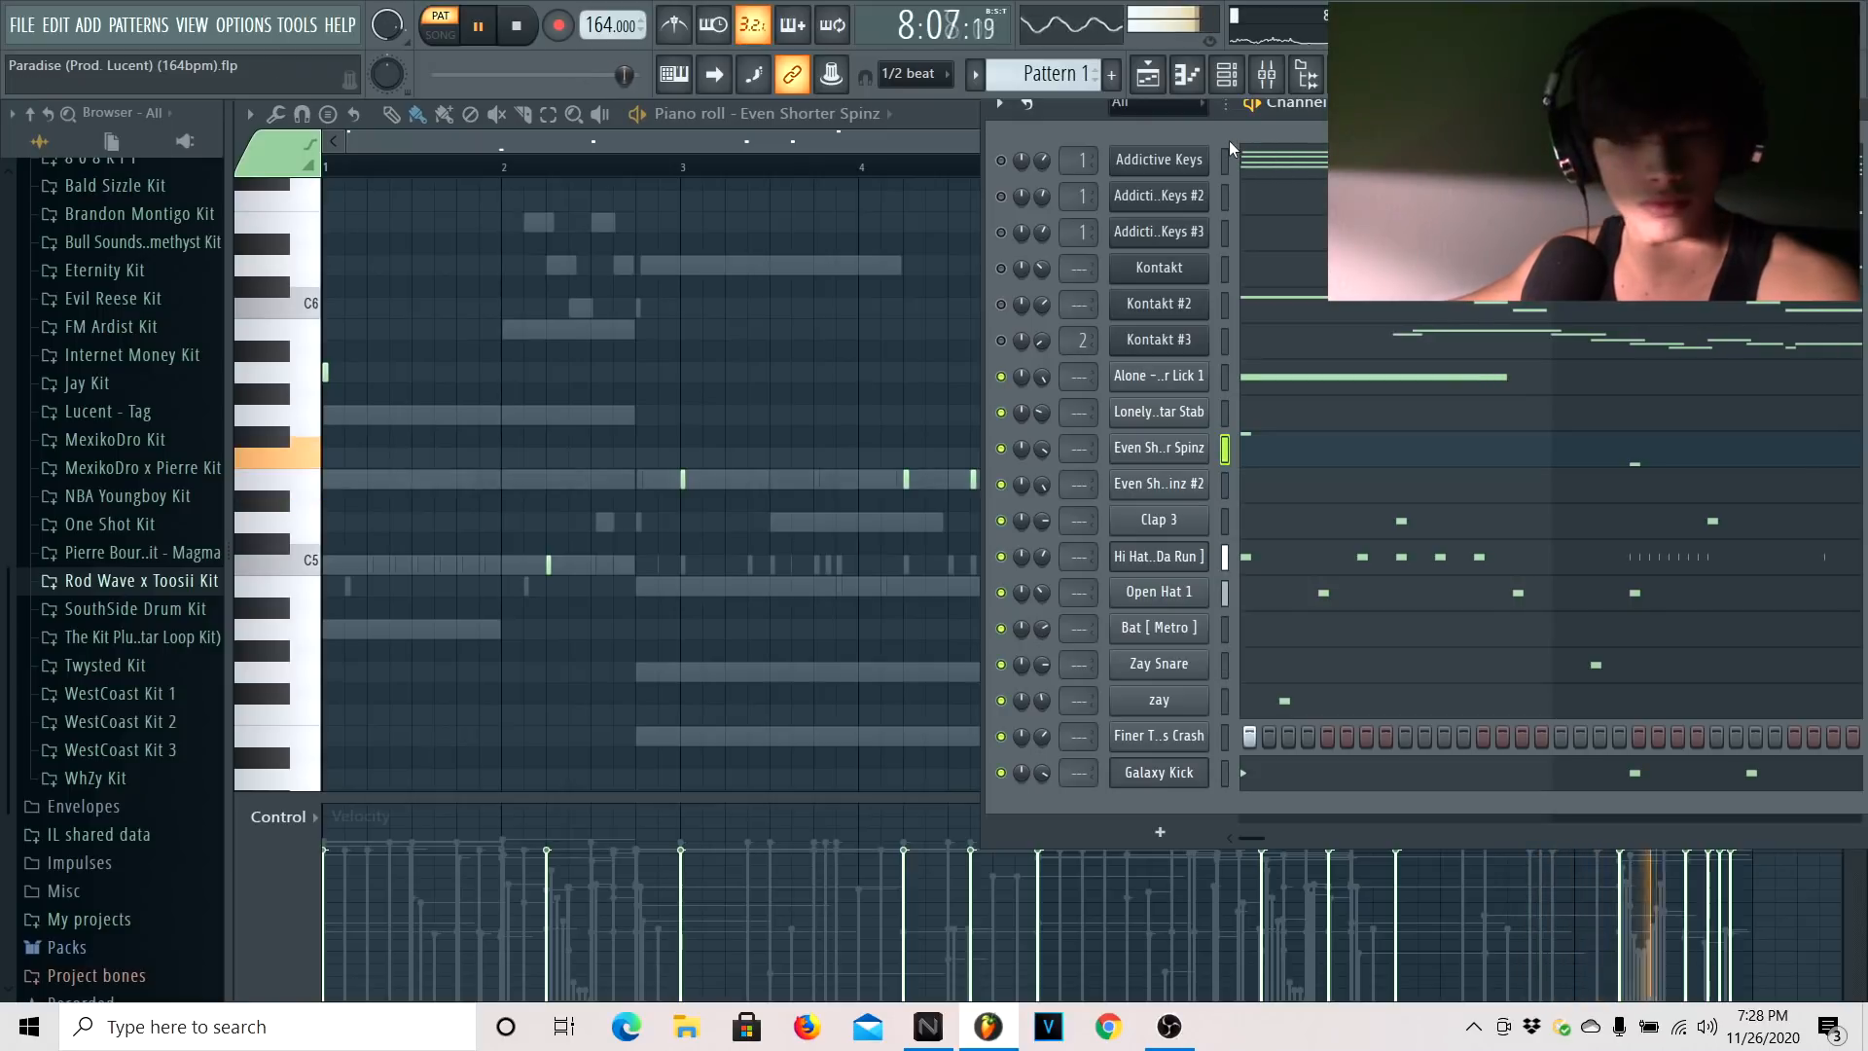
pyautogui.press('space')
pyautogui.moveTo(1000, 773); pyautogui.dragTo(1000, 212)
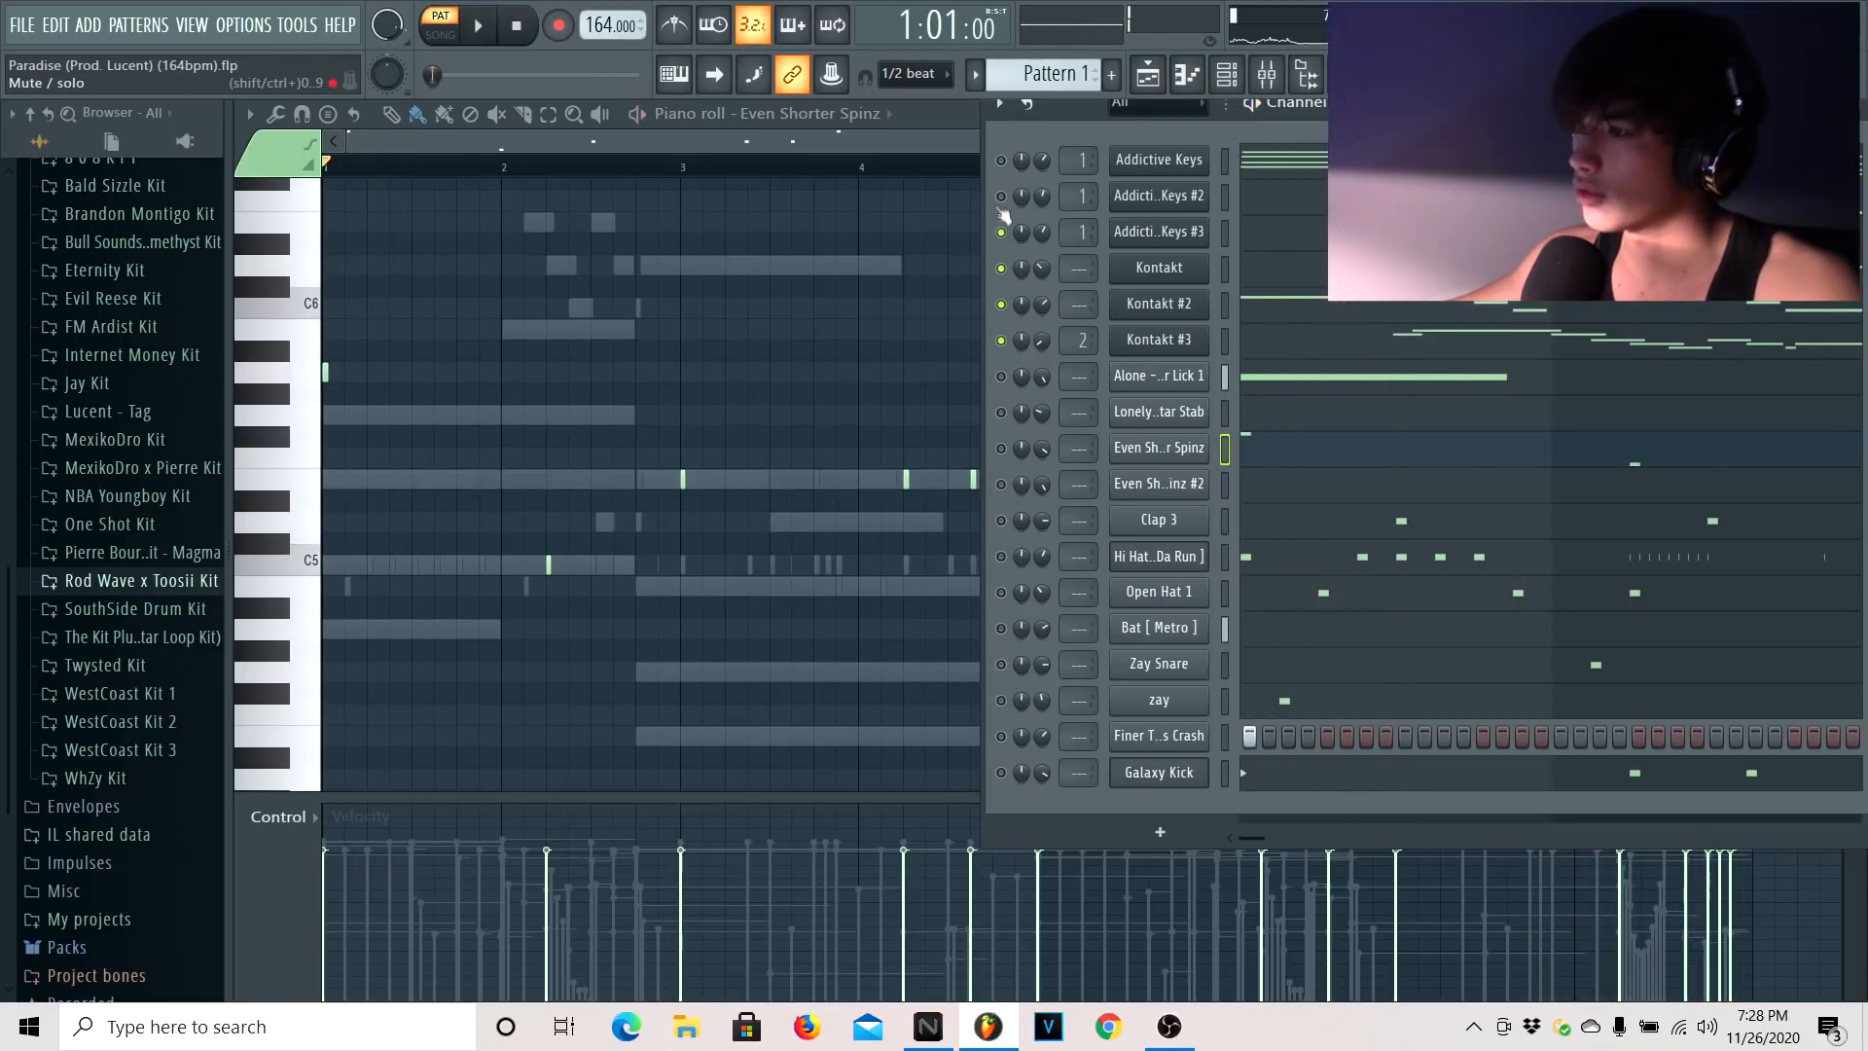
pyautogui.click(1317, 167)
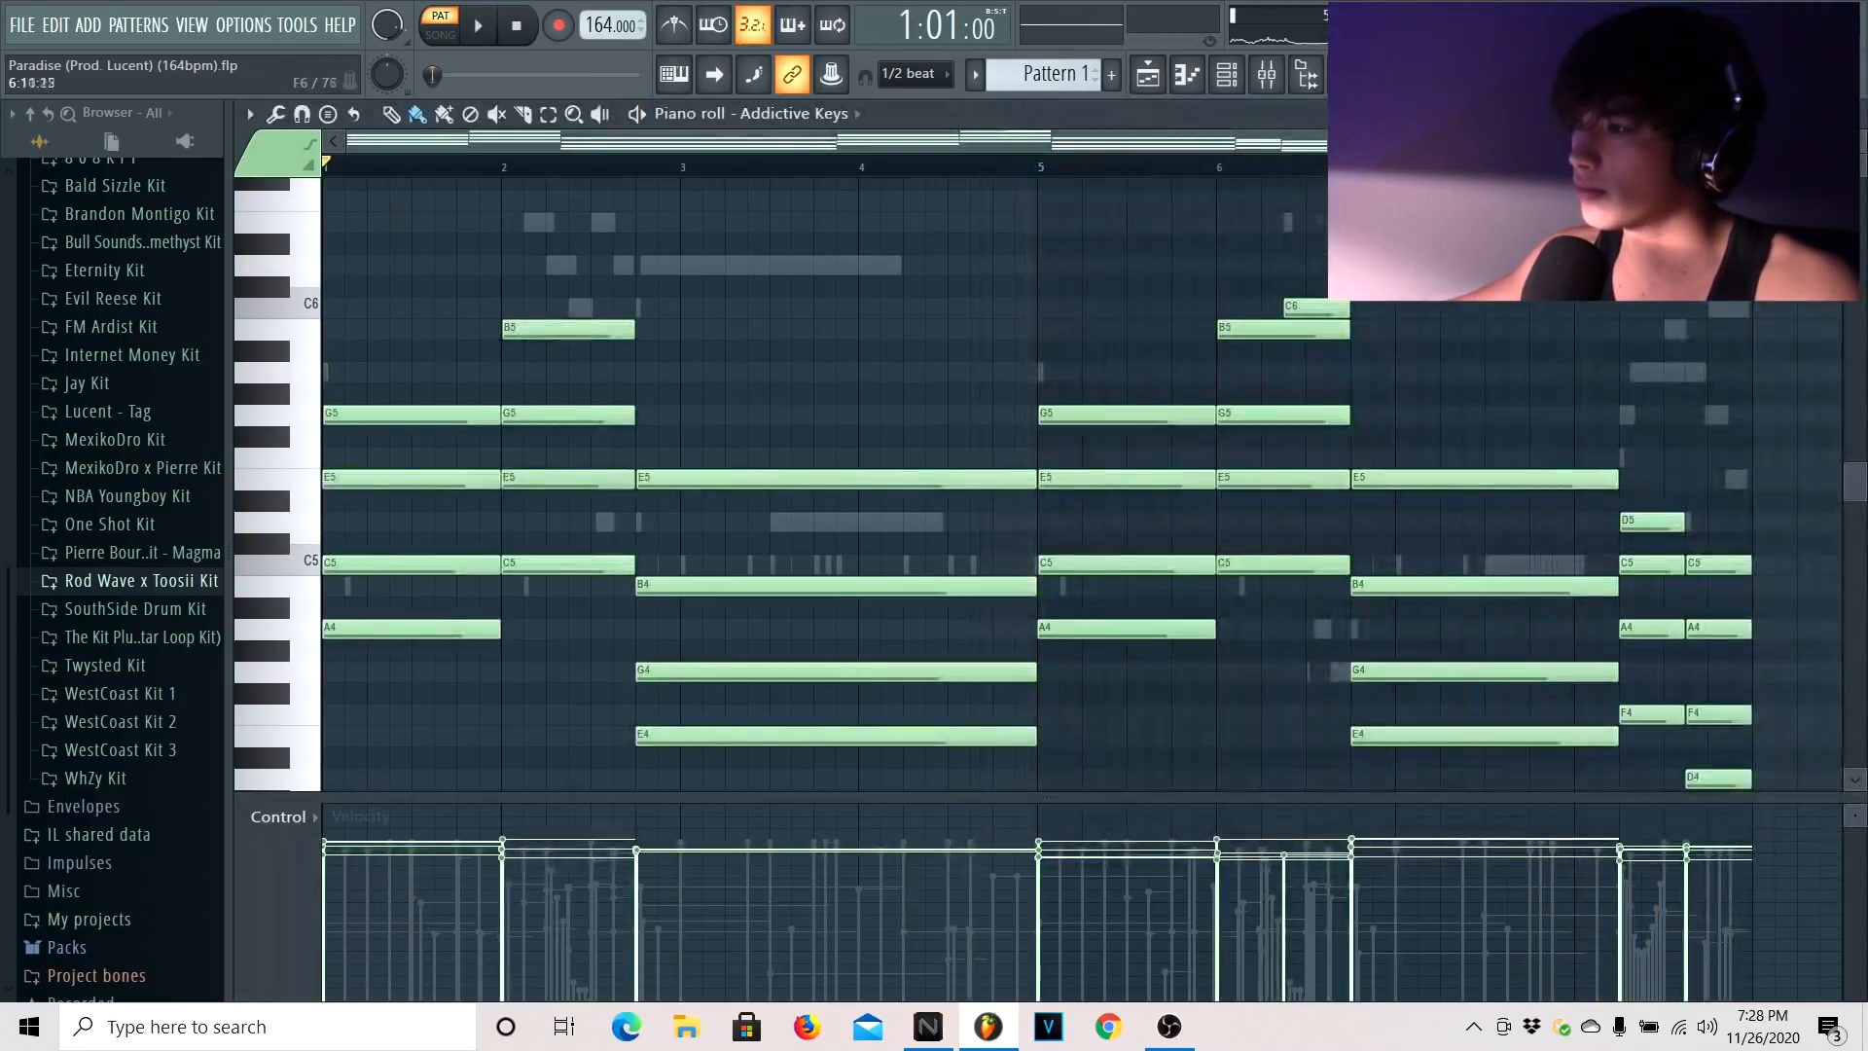
# Play back the melody from the Addictive Keys notes and unmute the Alone - Guitar Lick 1 channel
pyautogui.scroll(-3, 1400, 325)
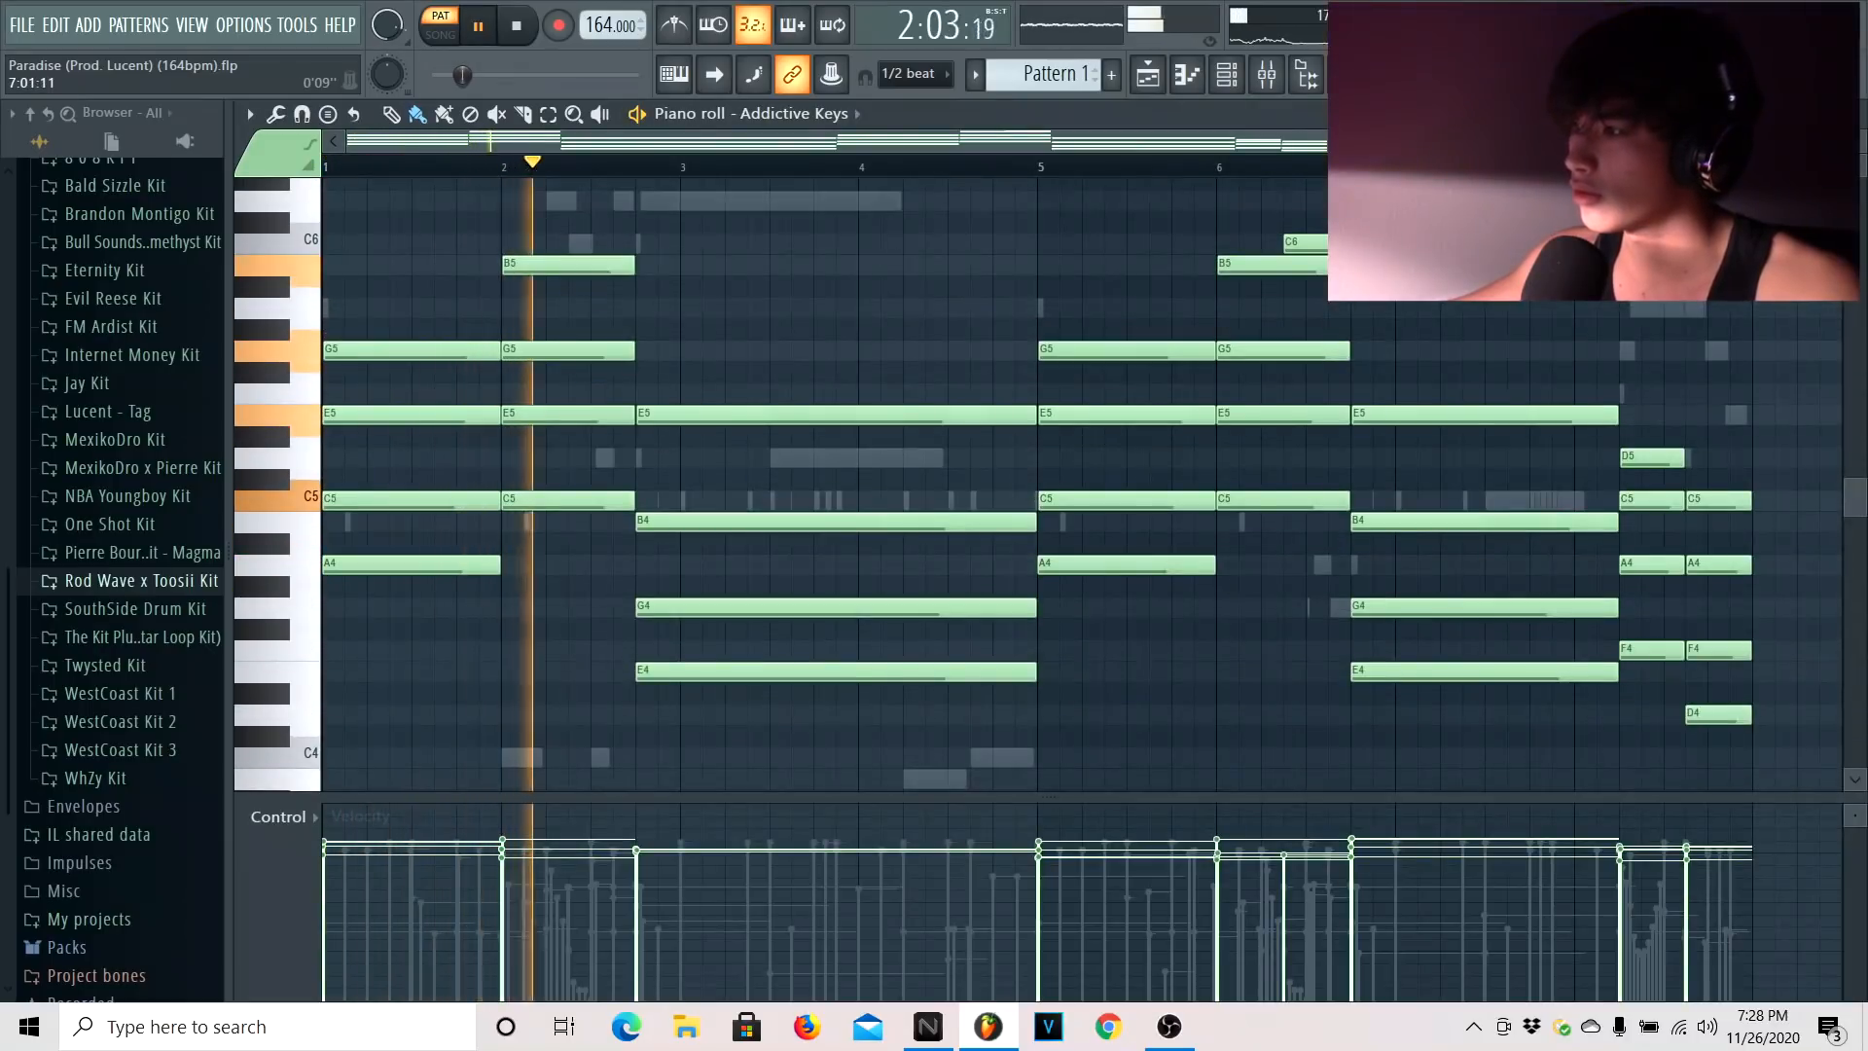
pyautogui.scroll(-1, 1505, 391)
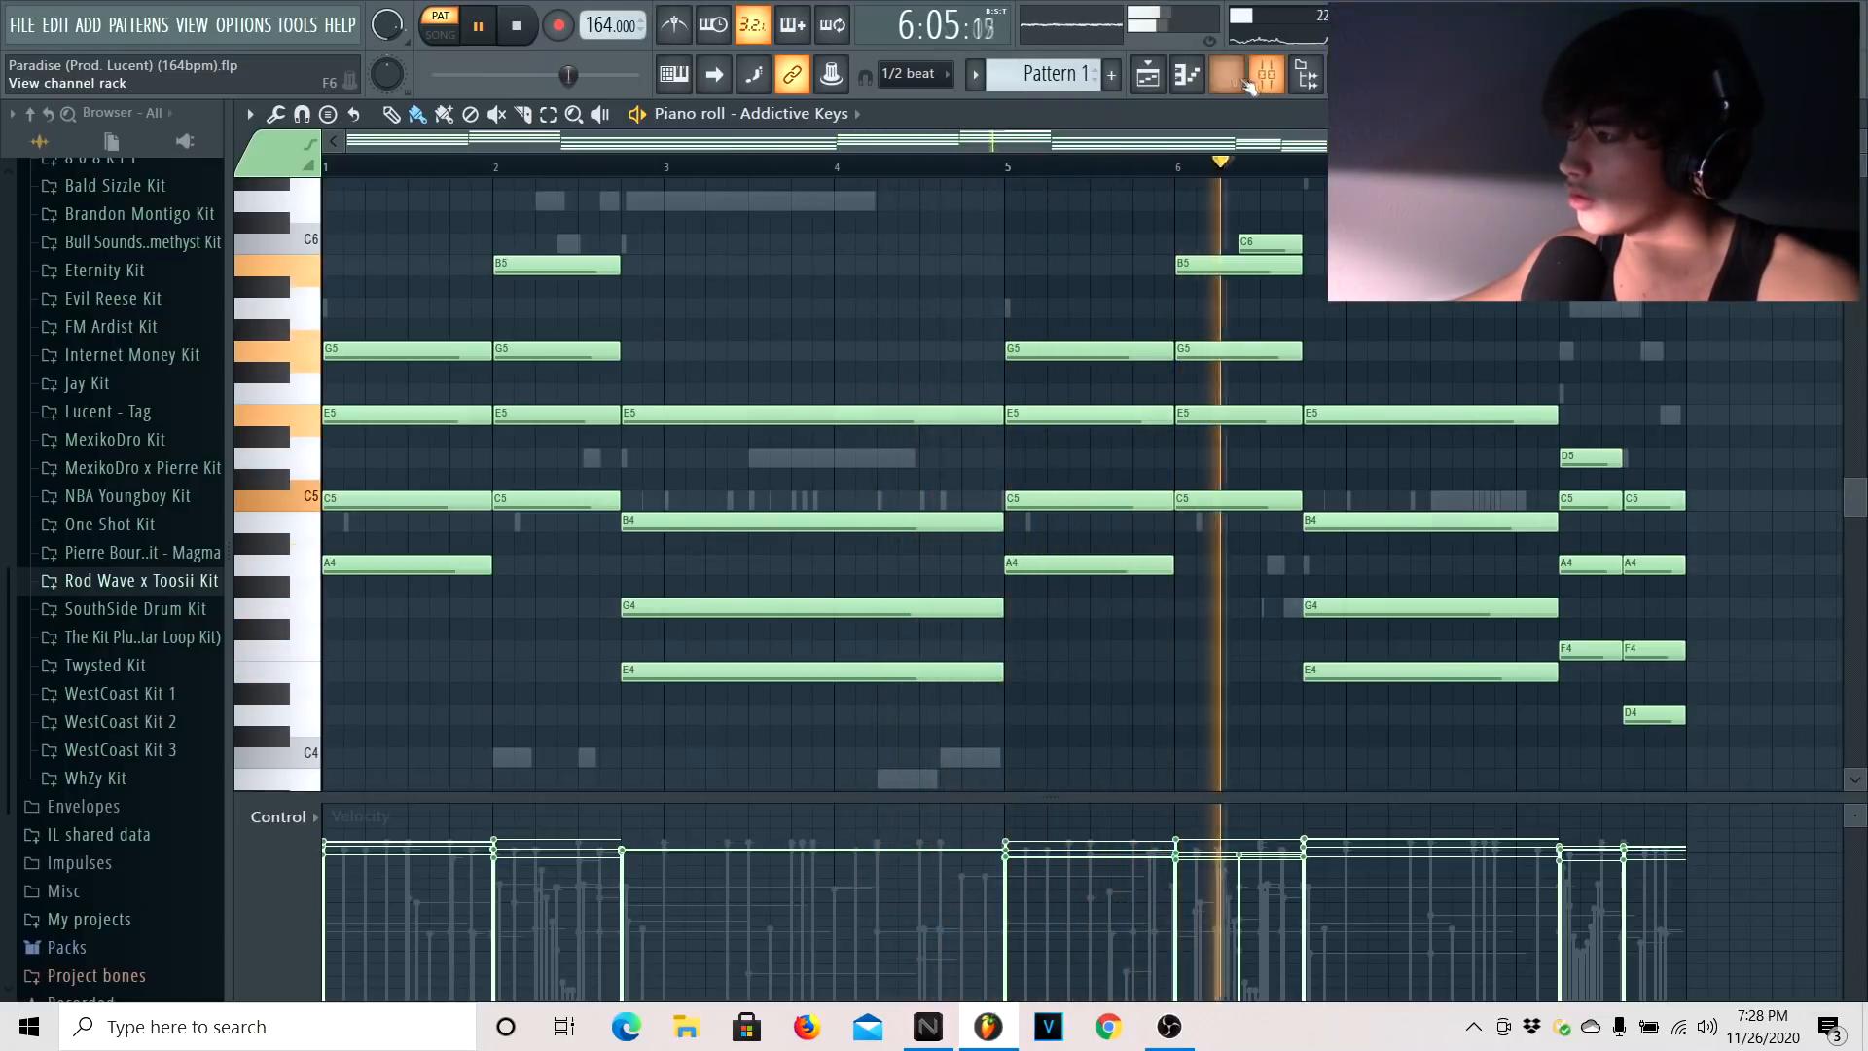
pyautogui.click(1227, 75)
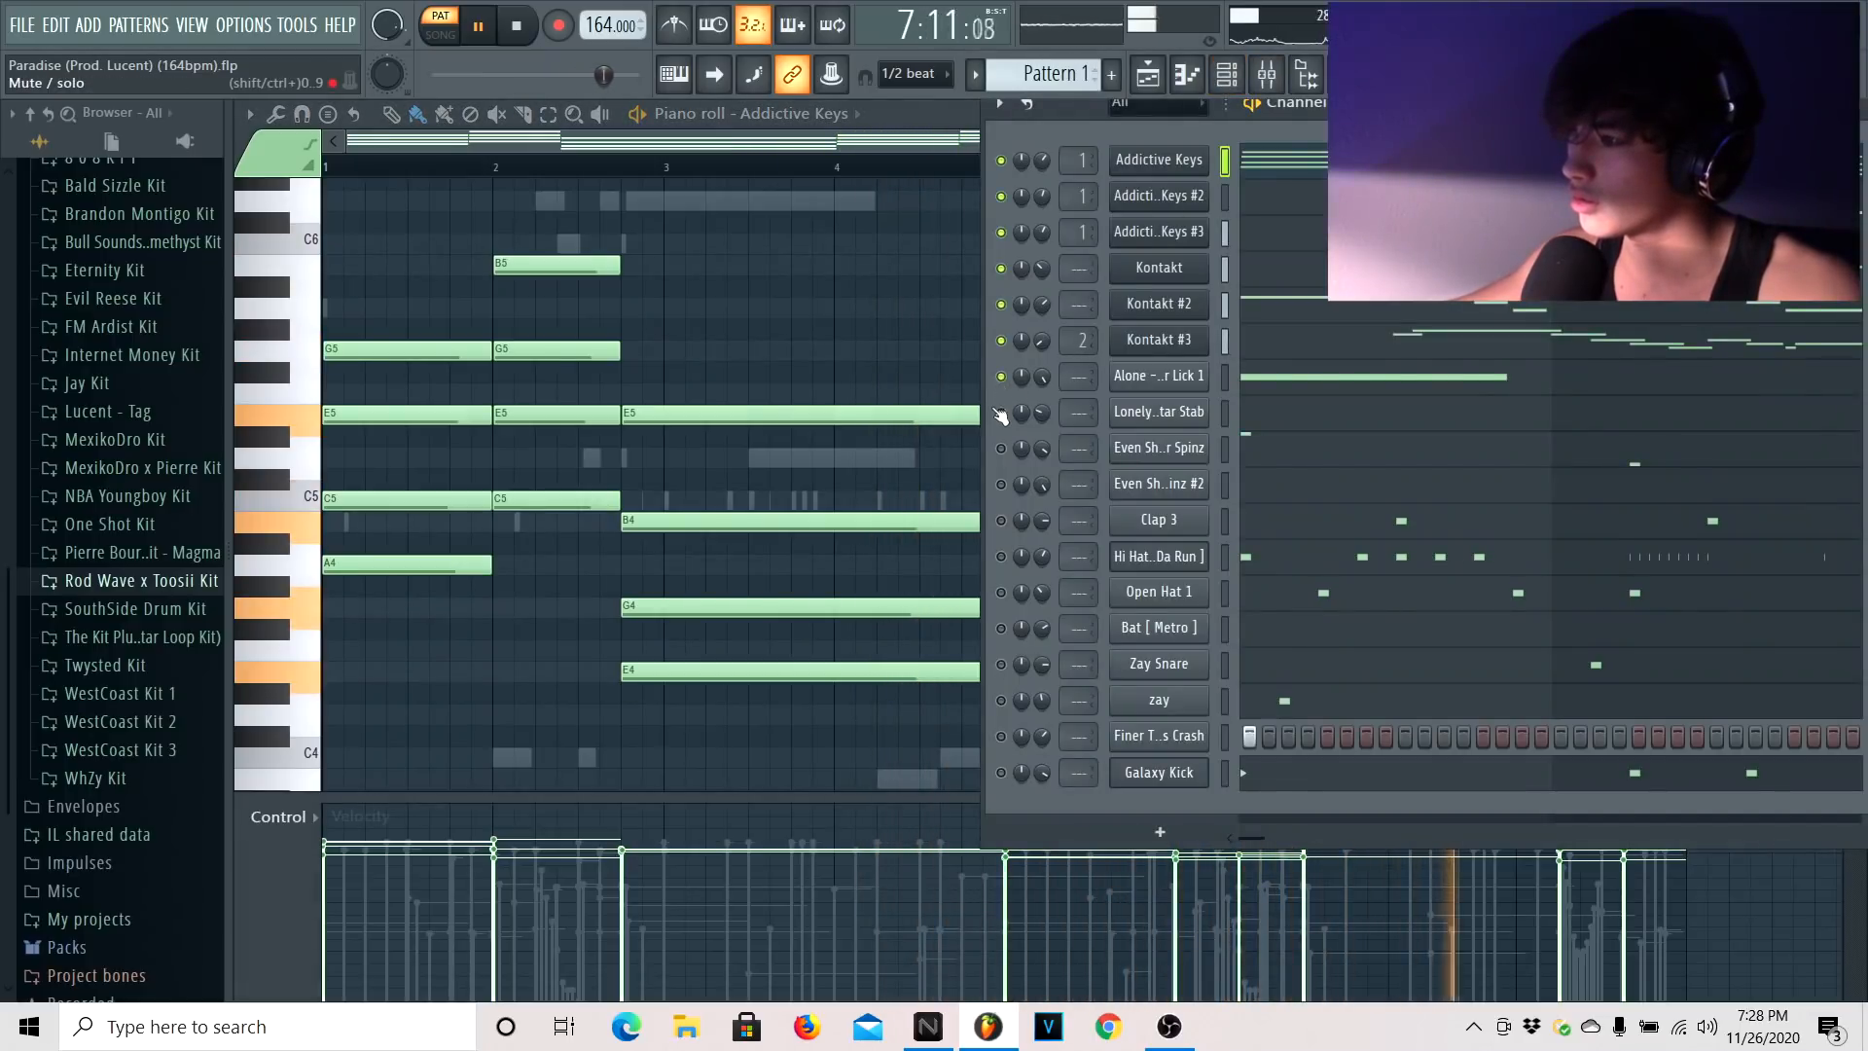
pyautogui.moveTo(1104, 144); pyautogui.dragTo(1715, 164)
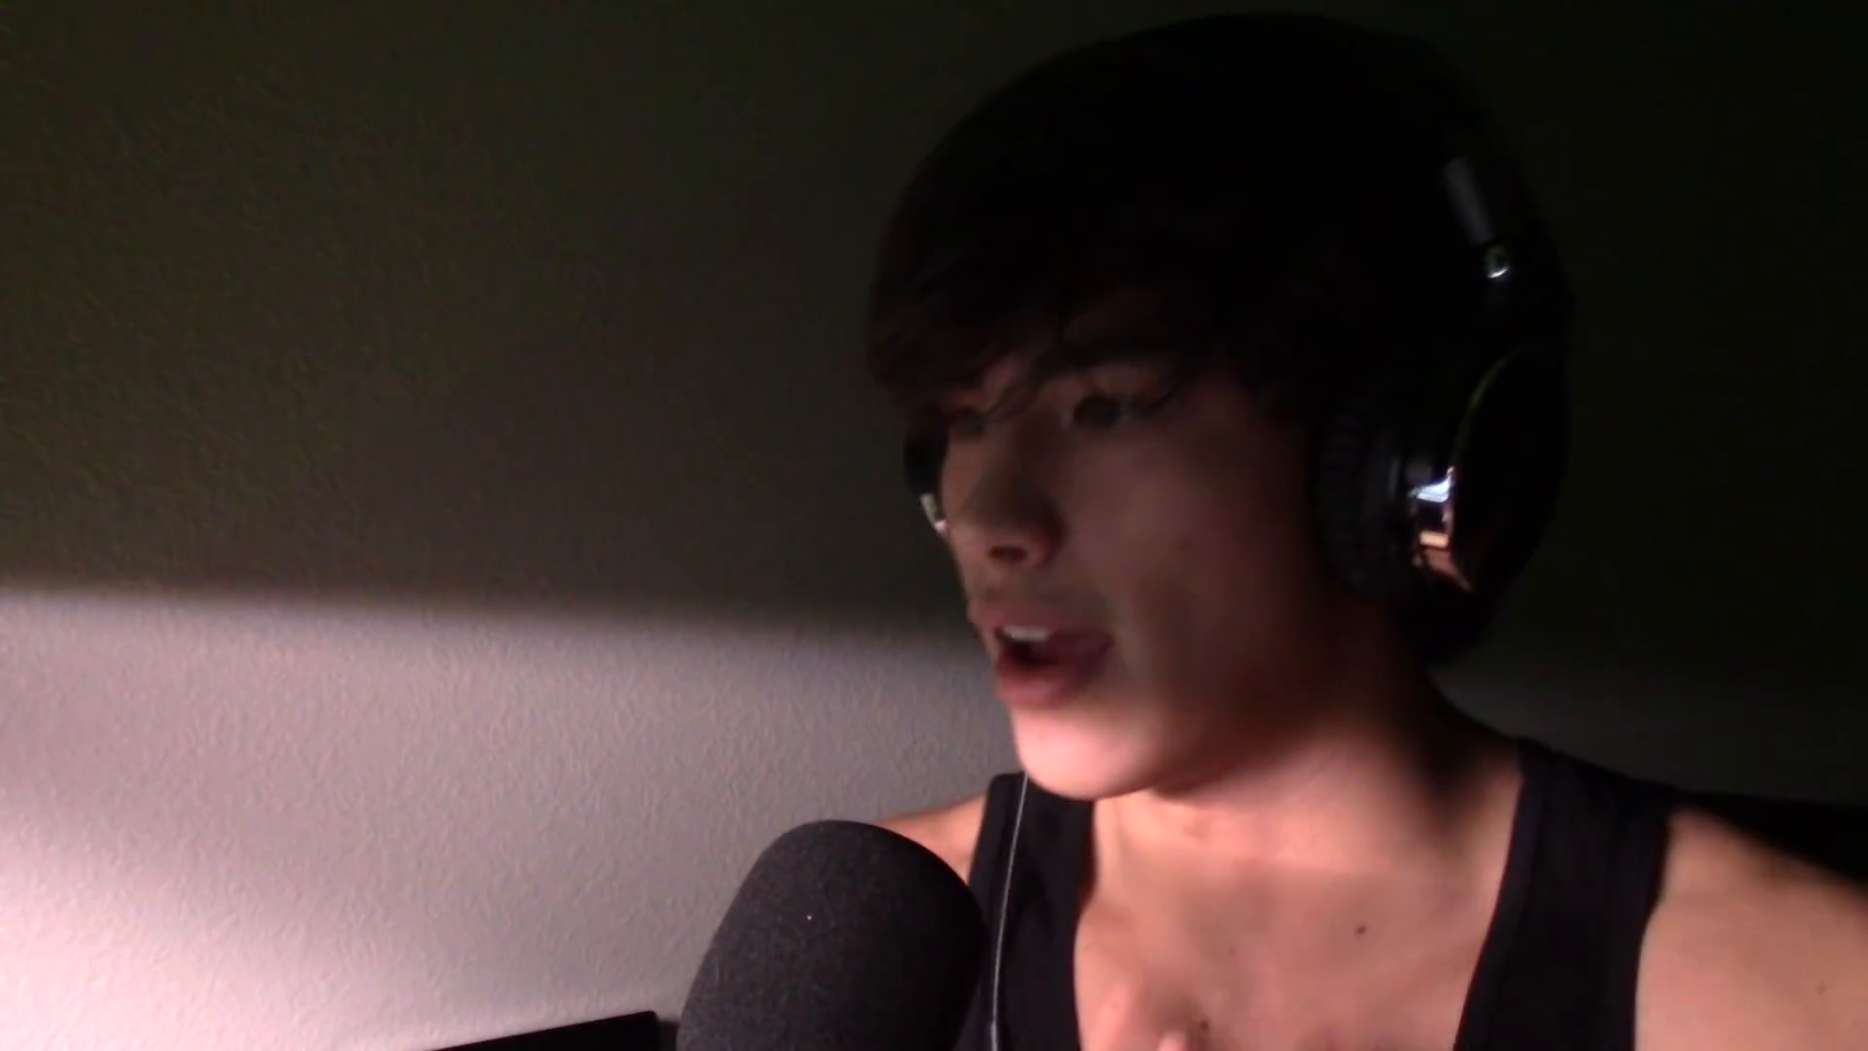